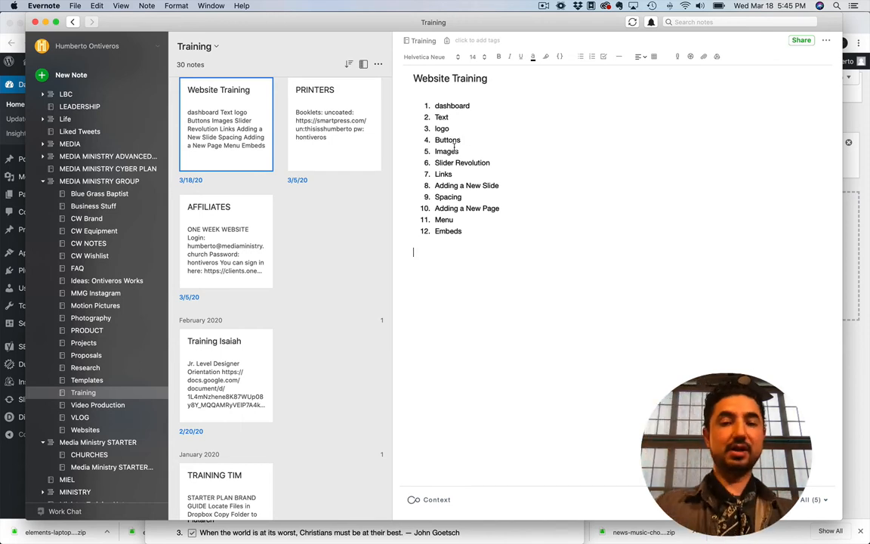
# Highlight the Images topic in the Website Training note, and switch to the WordPress dashboard in Chrome
pyautogui.moveTo(457, 152); pyautogui.dragTo(433, 153)
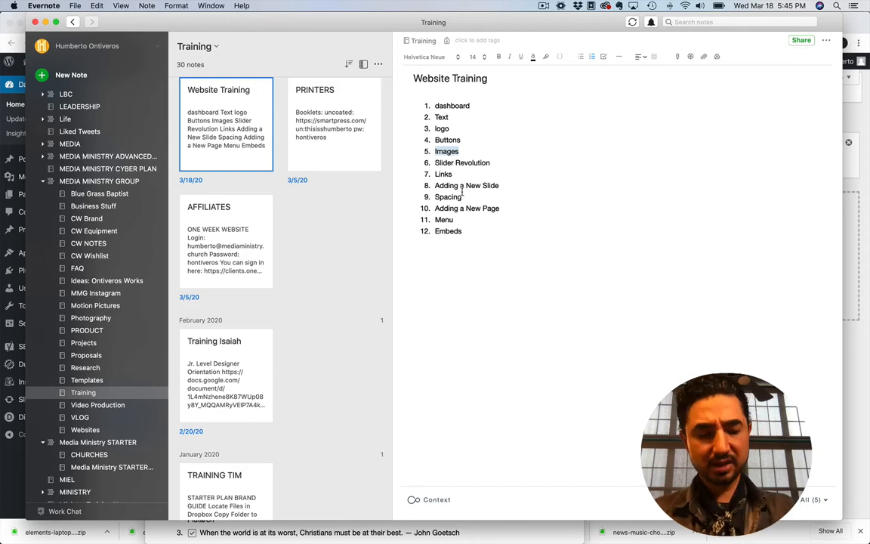
pyautogui.press('super+Tab')
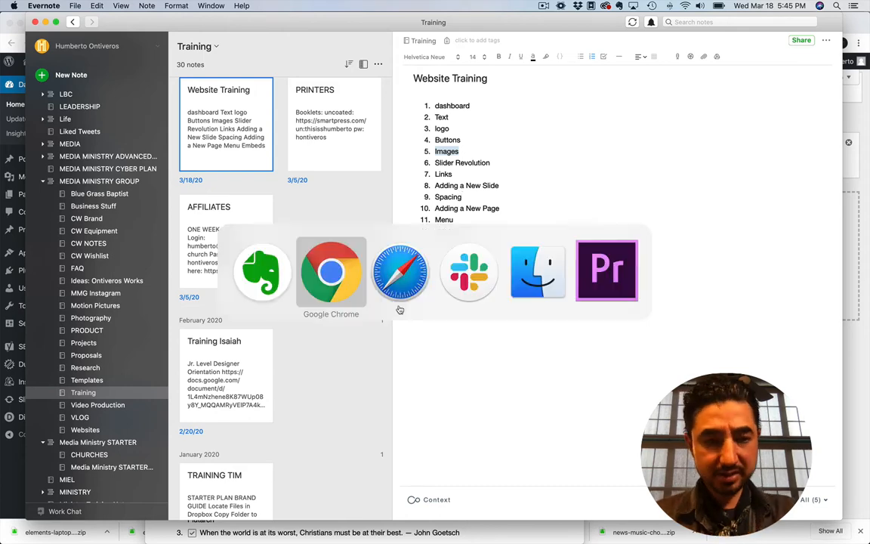
pyautogui.click(326, 286)
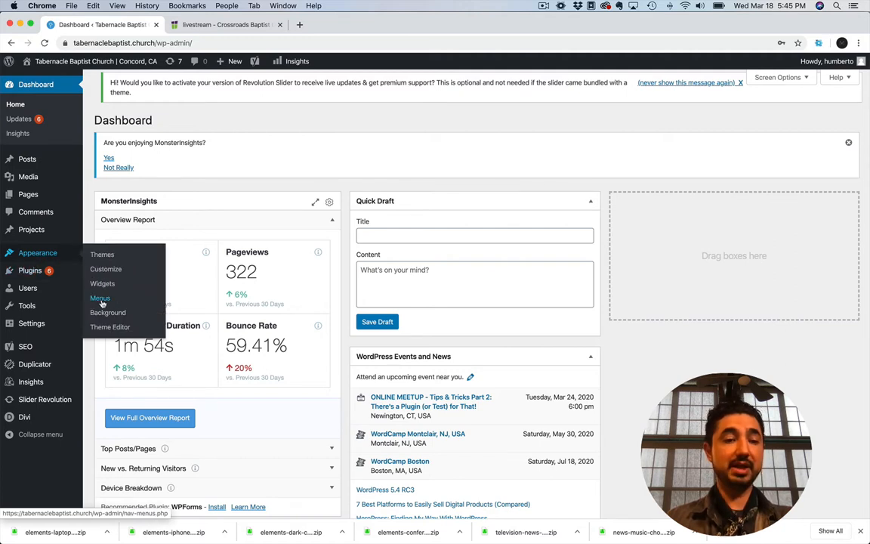
# Open the form for adding a new user from the Users list and look through its role options, keeping Subscriber
pyautogui.moveTo(22, 198)
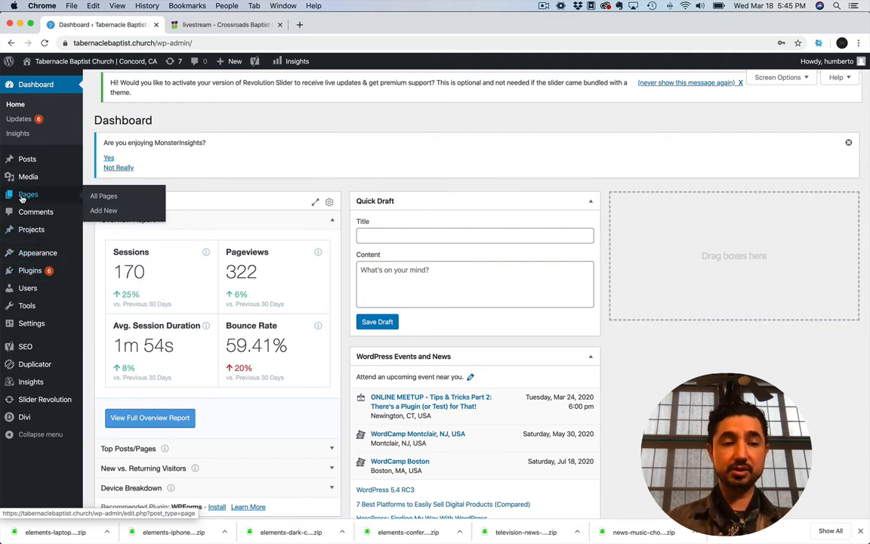
pyautogui.moveTo(29, 162)
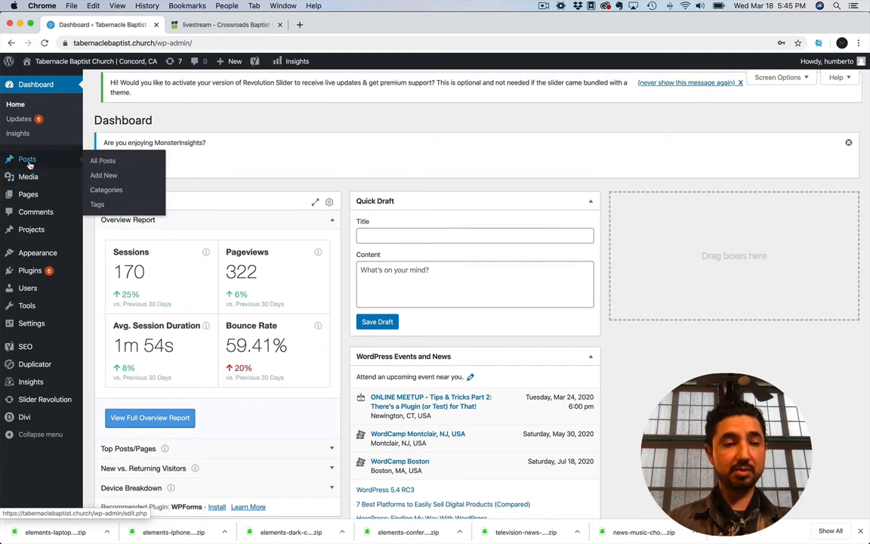
pyautogui.moveTo(35, 294)
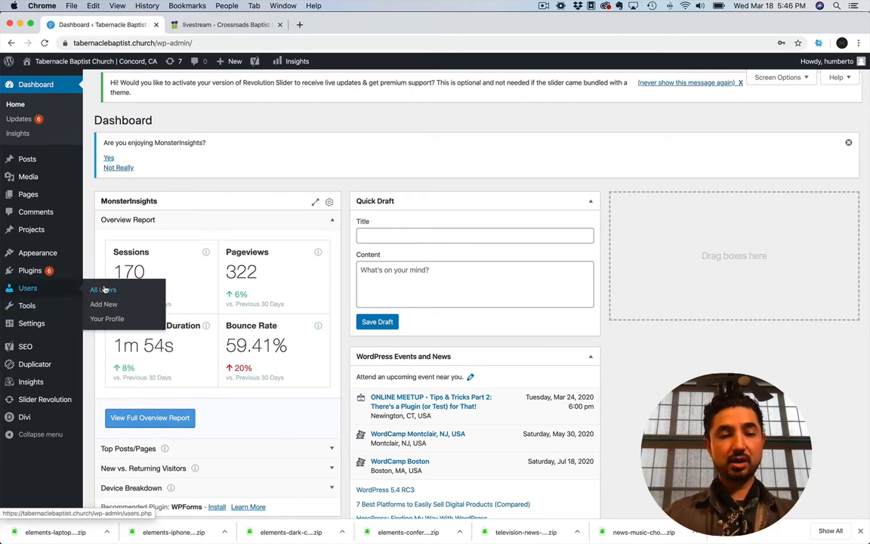
pyautogui.click(103, 290)
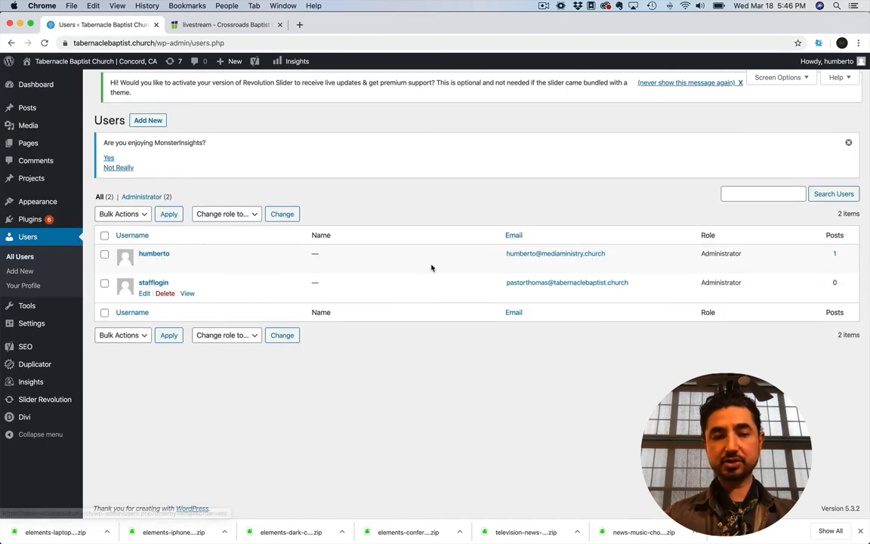
pyautogui.click(146, 124)
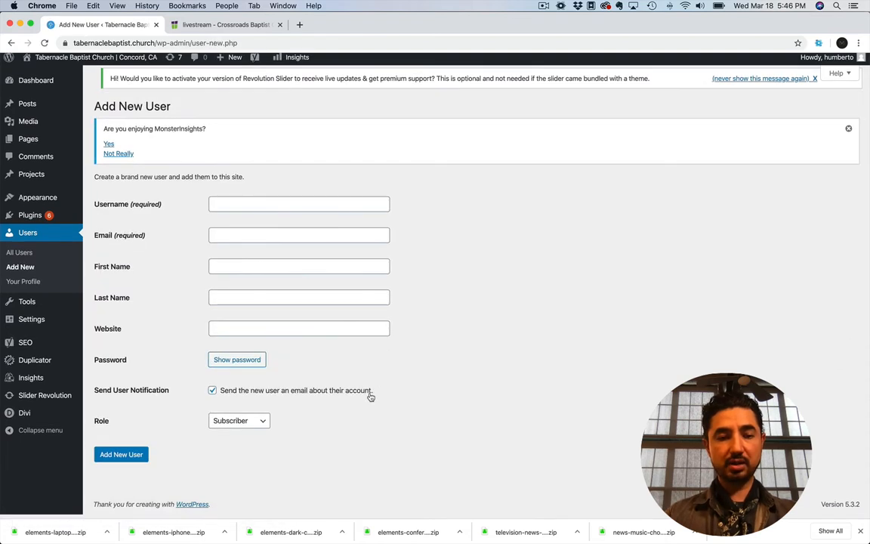
pyautogui.click(239, 423)
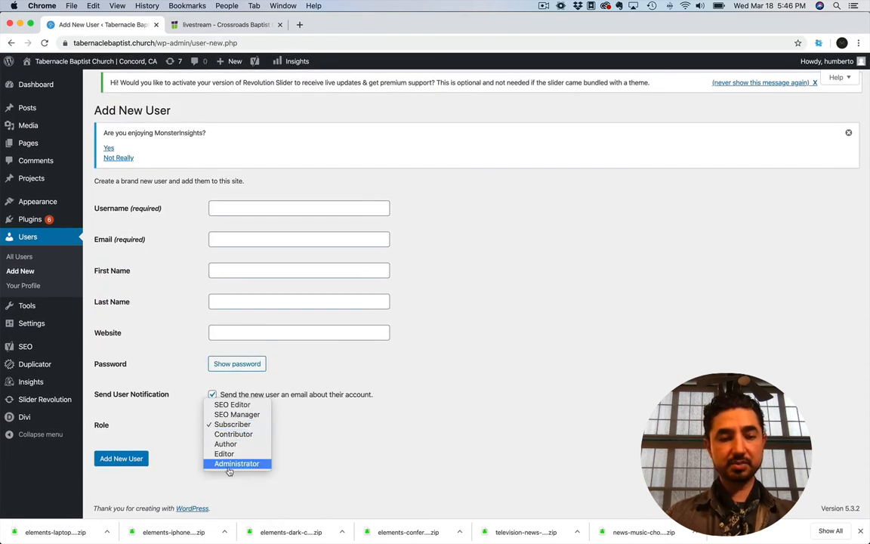
pyautogui.click(192, 447)
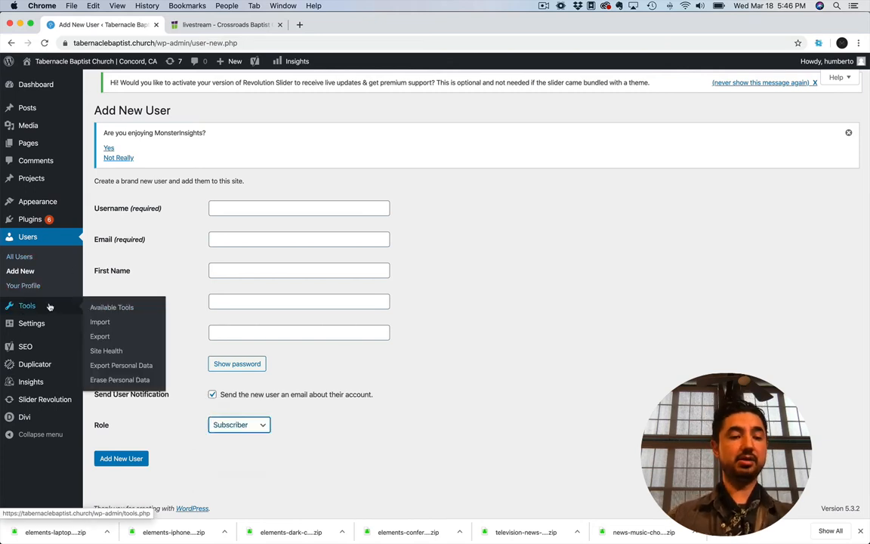
# Open the Divi Theme Options and browse the media library for the site logo, closing it without choosing an image
pyautogui.moveTo(33, 333)
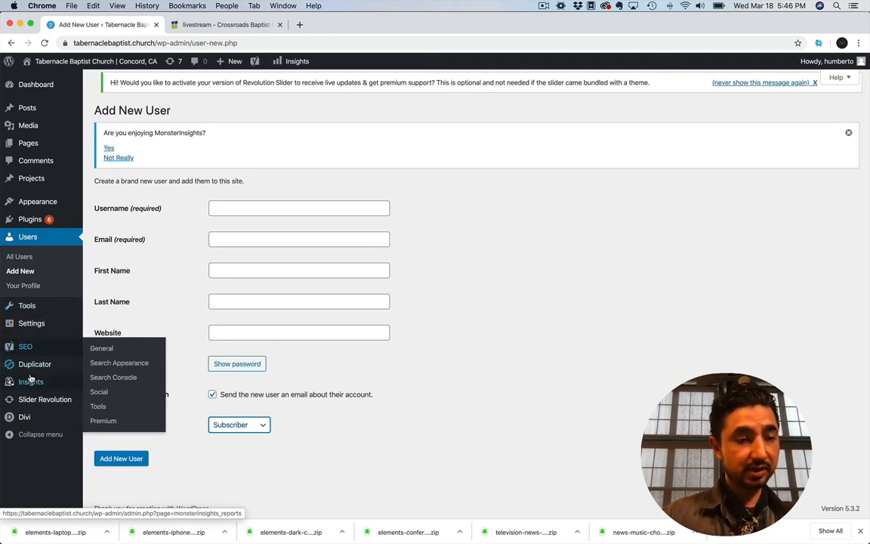
pyautogui.moveTo(28, 401)
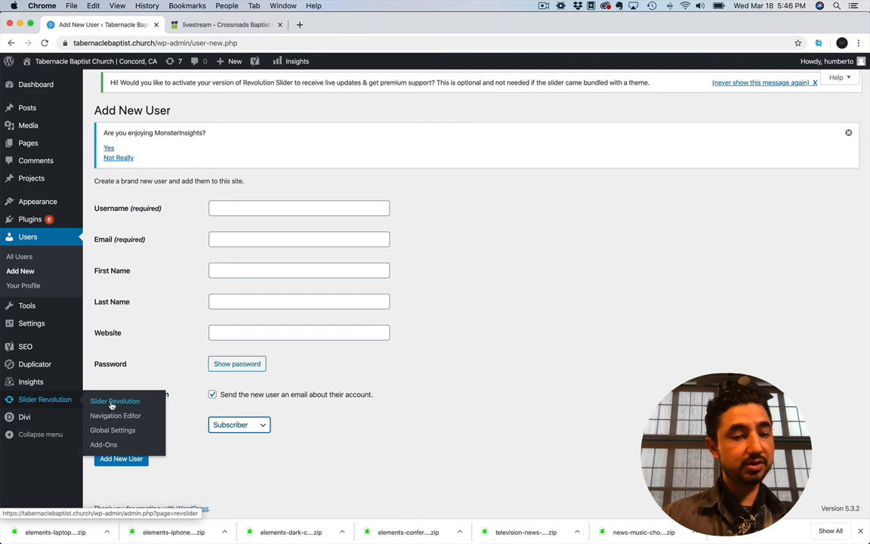
pyautogui.moveTo(29, 418)
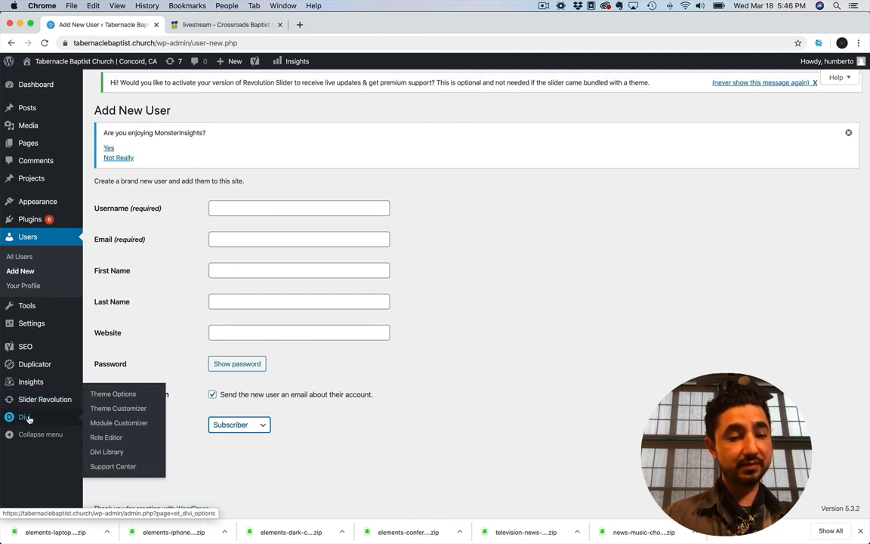
pyautogui.click(114, 394)
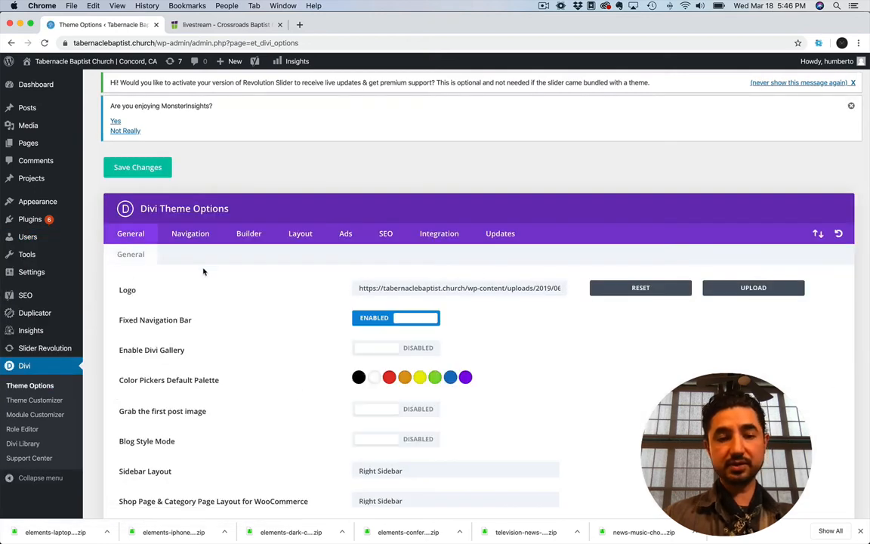
pyautogui.click(728, 290)
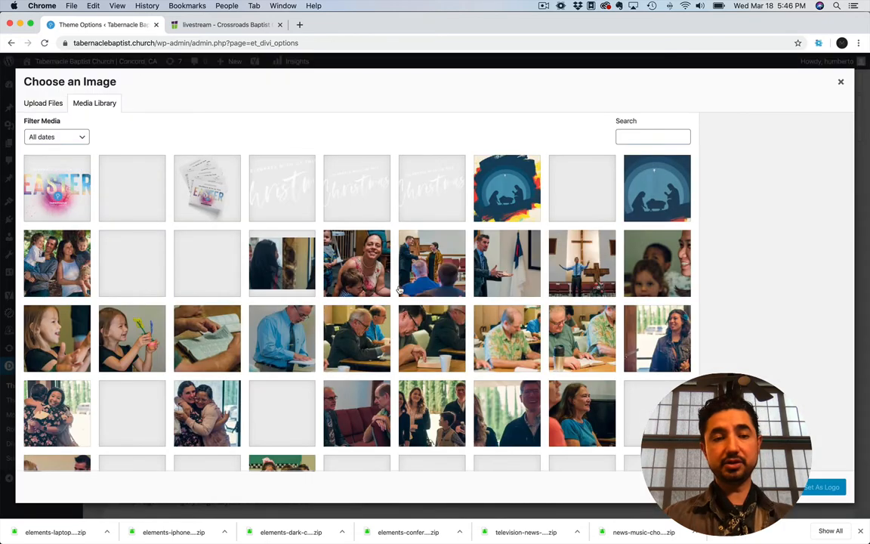
pyautogui.scroll(-2, 455, 280)
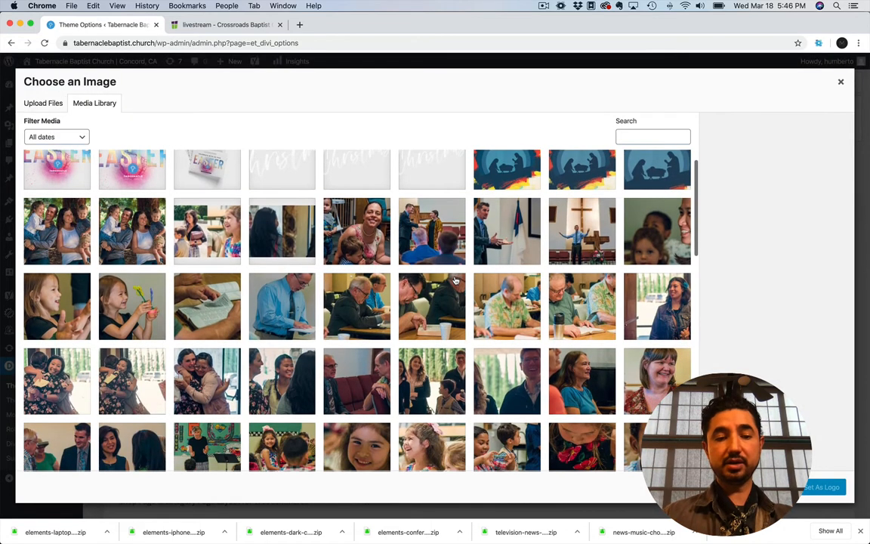
pyautogui.click(840, 81)
# View the live site's home page and its navigation menu, and return to the WordPress dashboard
pyautogui.moveTo(76, 61)
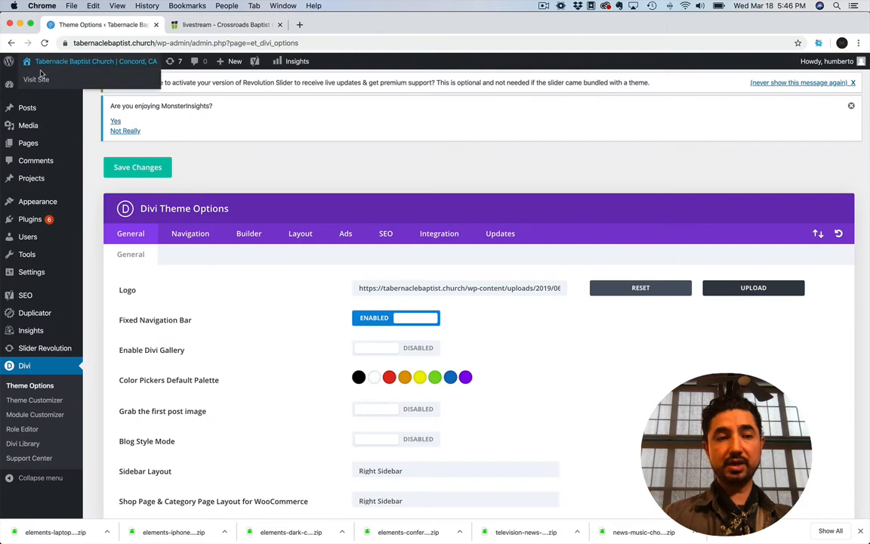
pyautogui.click(38, 79)
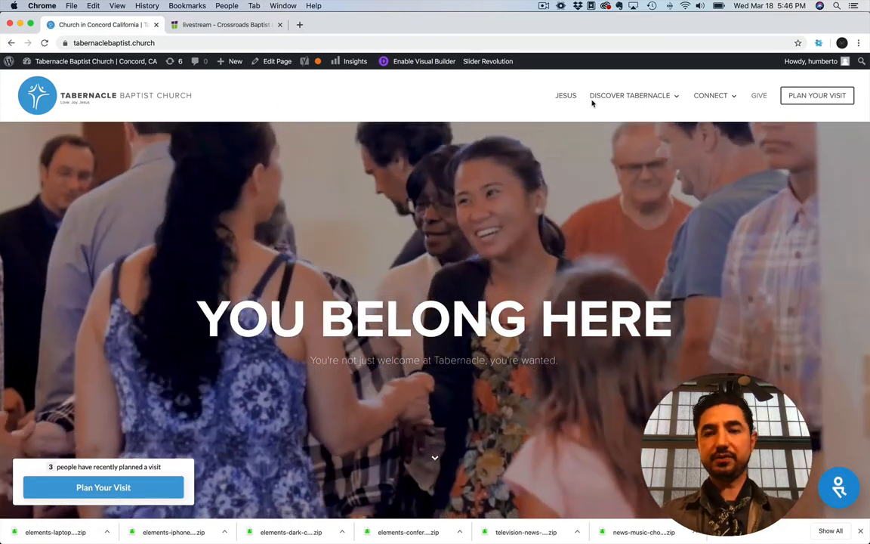
pyautogui.moveTo(729, 97)
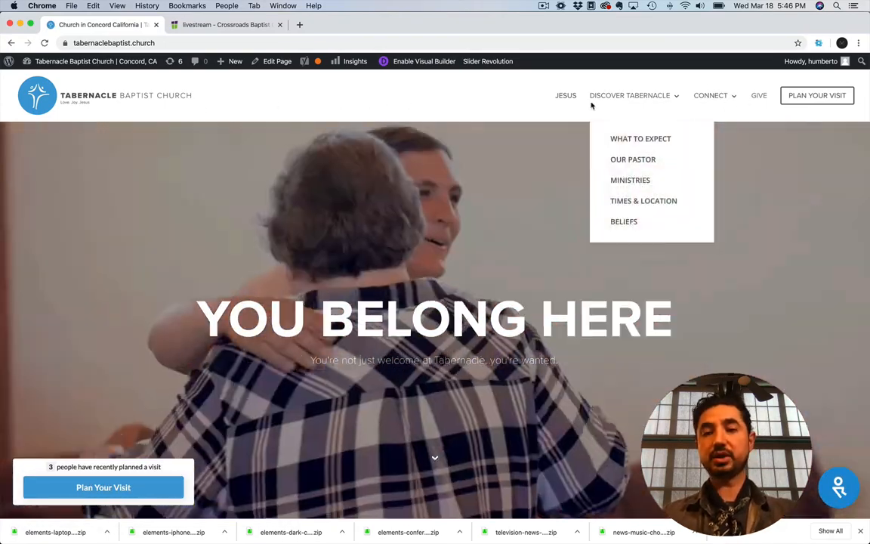
pyautogui.scroll(-1, 476, 219)
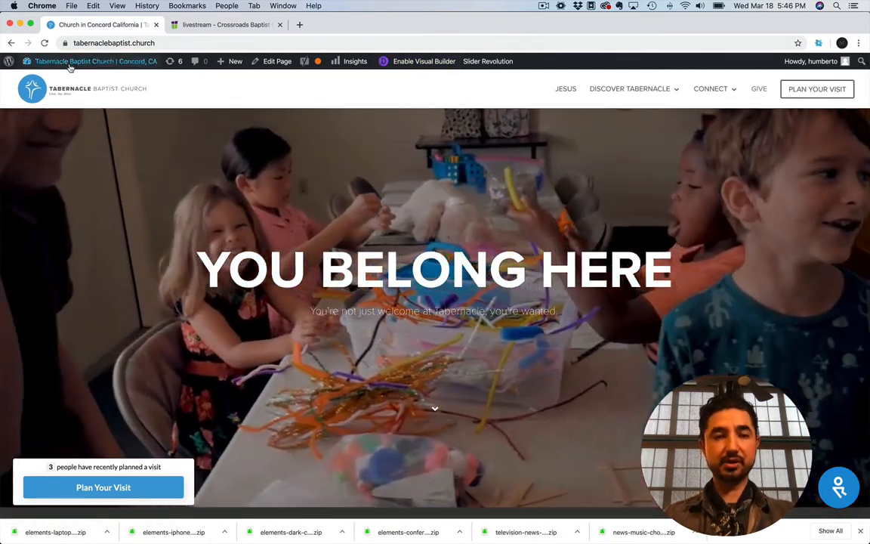
pyautogui.moveTo(69, 62)
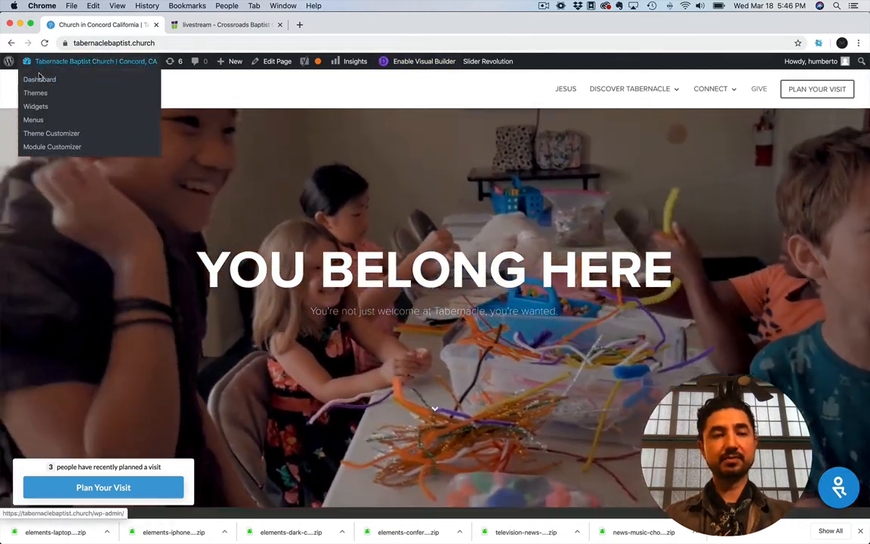
pyautogui.click(39, 79)
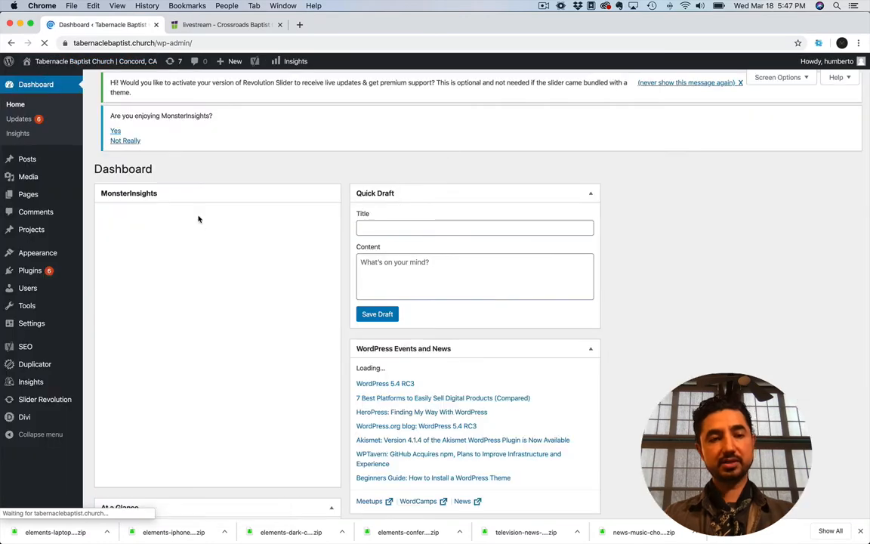
# Visit the live home page from the dashboard and enable the Divi Visual Builder on it
pyautogui.moveTo(56, 66)
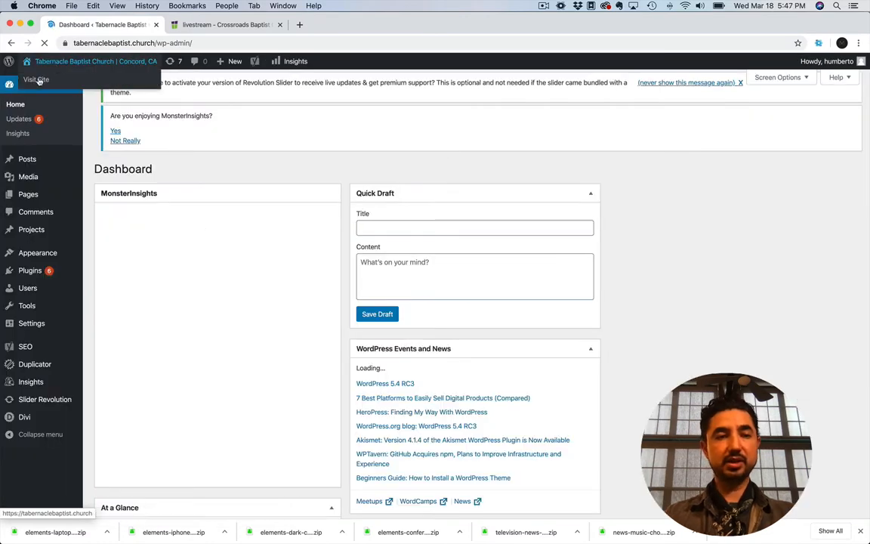
pyautogui.click(35, 83)
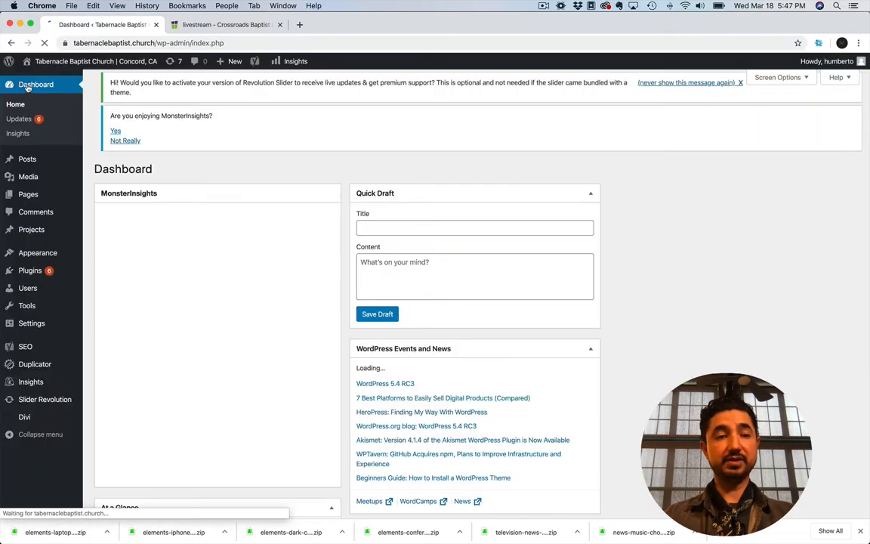
pyautogui.moveTo(45, 60)
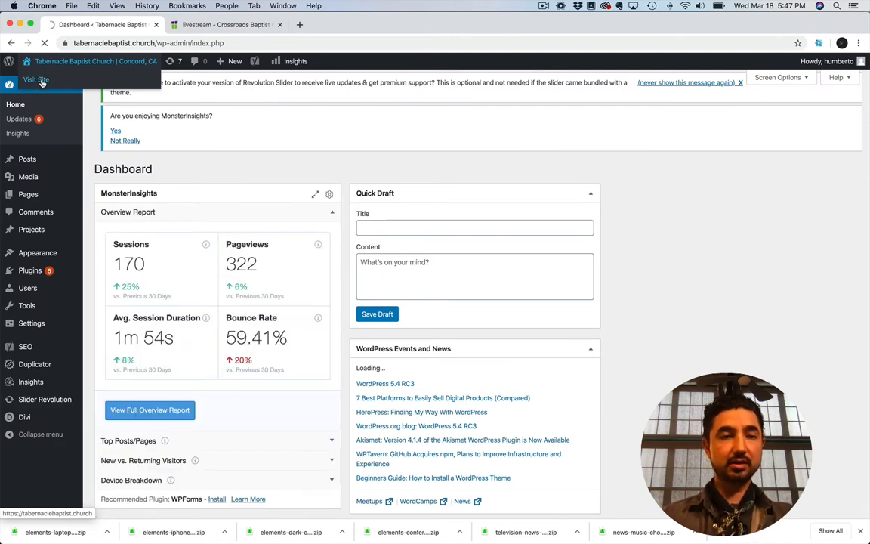
pyautogui.click(42, 81)
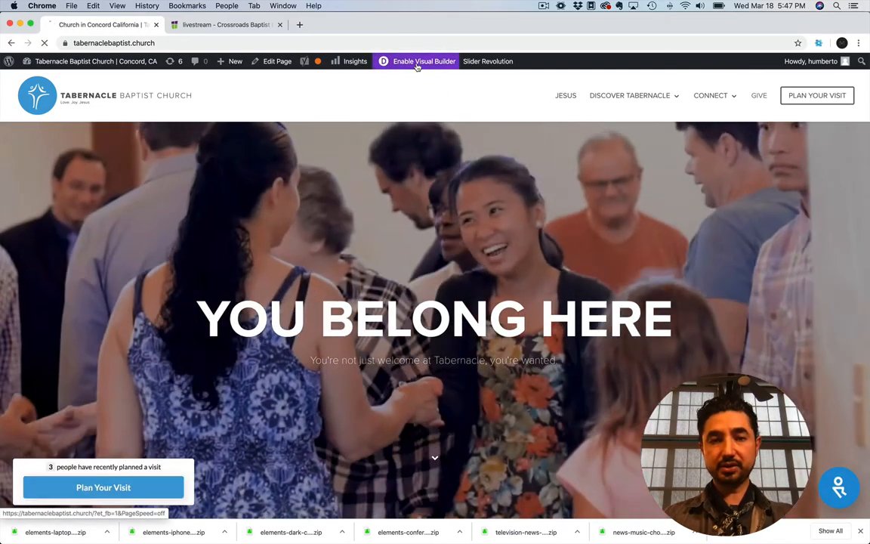
pyautogui.click(416, 63)
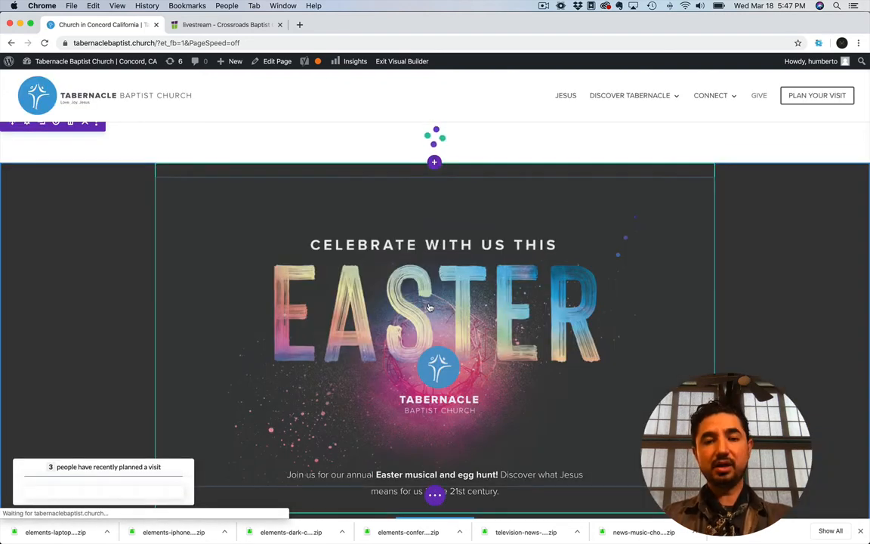
# Look over the home page's hero, Easter, and "It's about a relationship, not a religion" sections in the Visual Builder
pyautogui.scroll(-3, 428, 306)
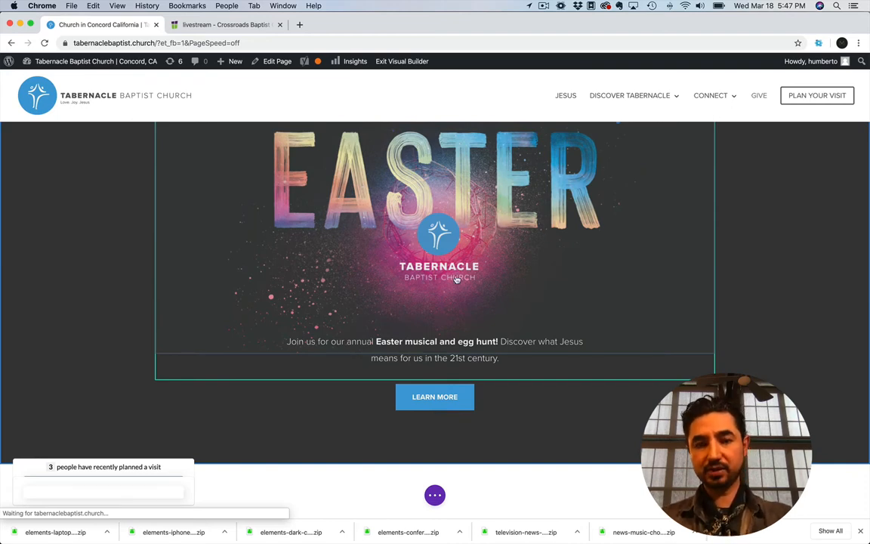
pyautogui.scroll(-5, 457, 279)
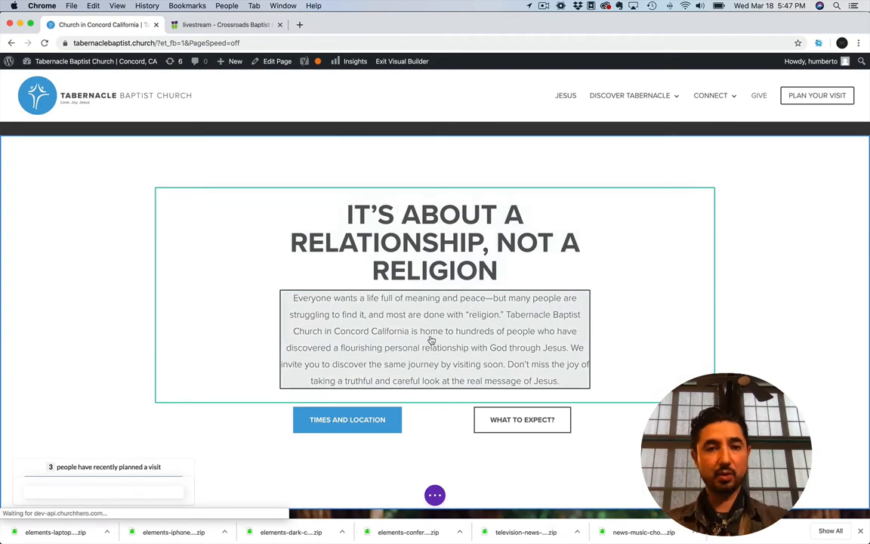
pyautogui.scroll(10, 371, 269)
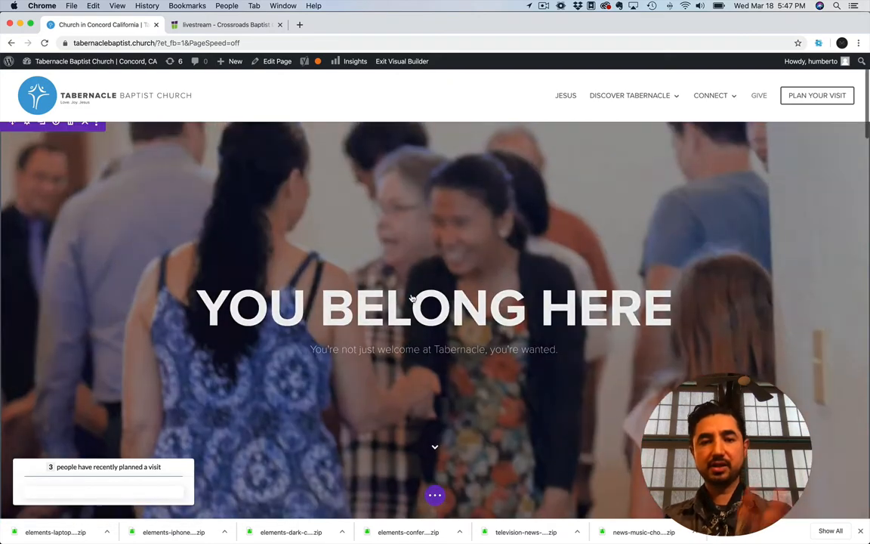
pyautogui.scroll(-5, 412, 297)
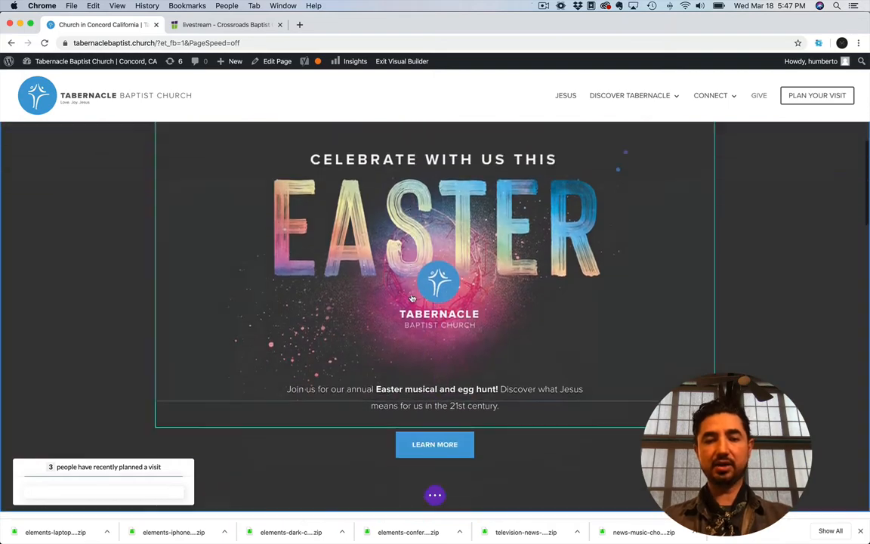
pyautogui.scroll(-5, 412, 296)
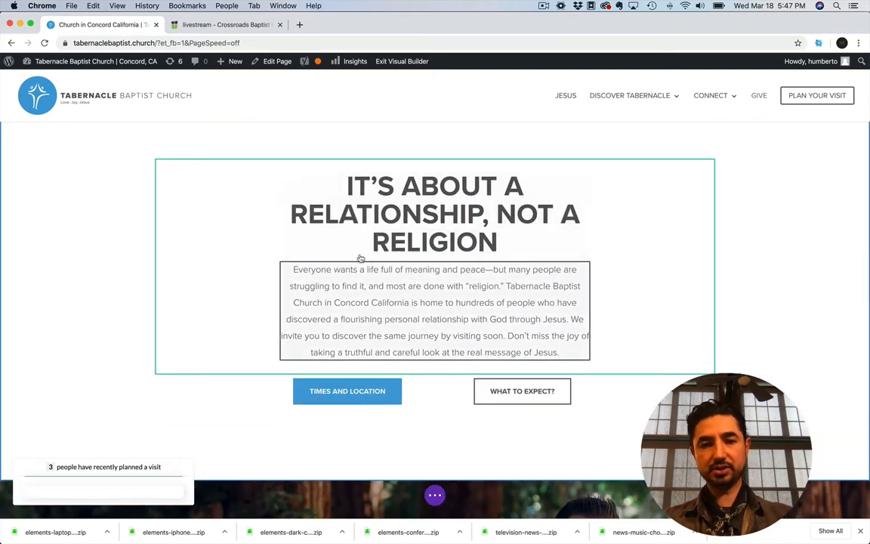
pyautogui.scroll(-1, 412, 266)
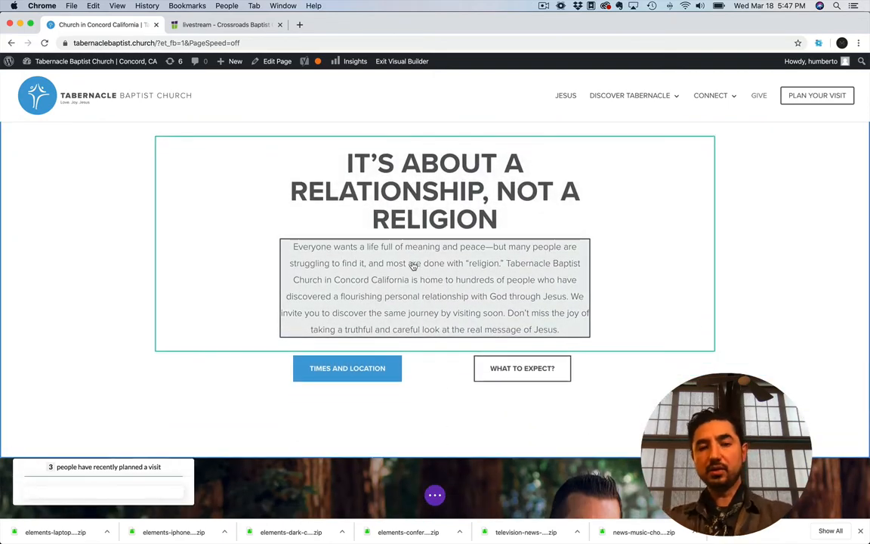
pyautogui.scroll(1, 413, 266)
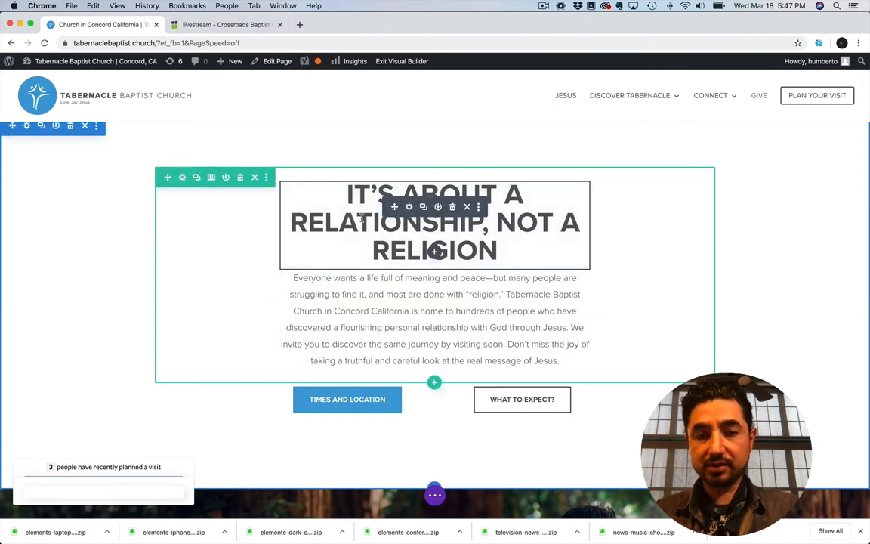
# Shorten the "It's about a relationship, not a religion" heading to read "NOT A RELIGION" directly on the page
pyautogui.click(362, 218)
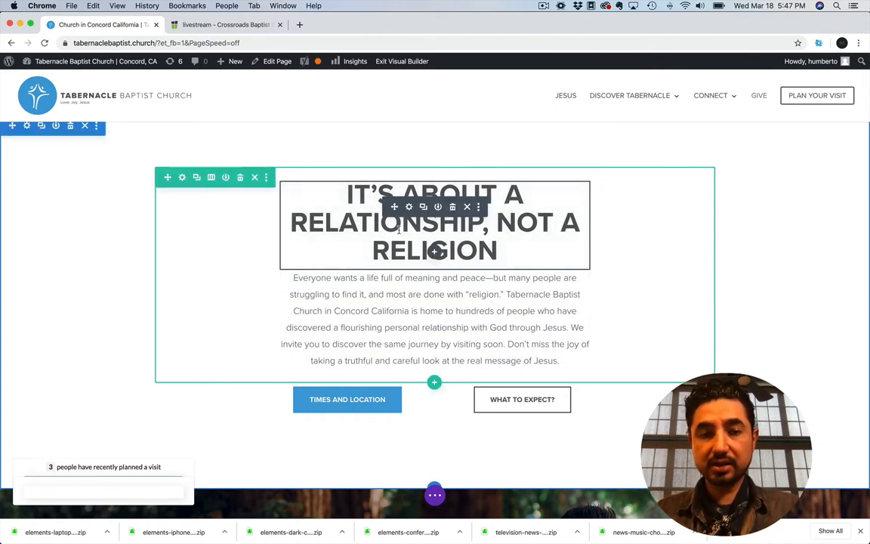
pyautogui.moveTo(497, 251); pyautogui.dragTo(373, 246)
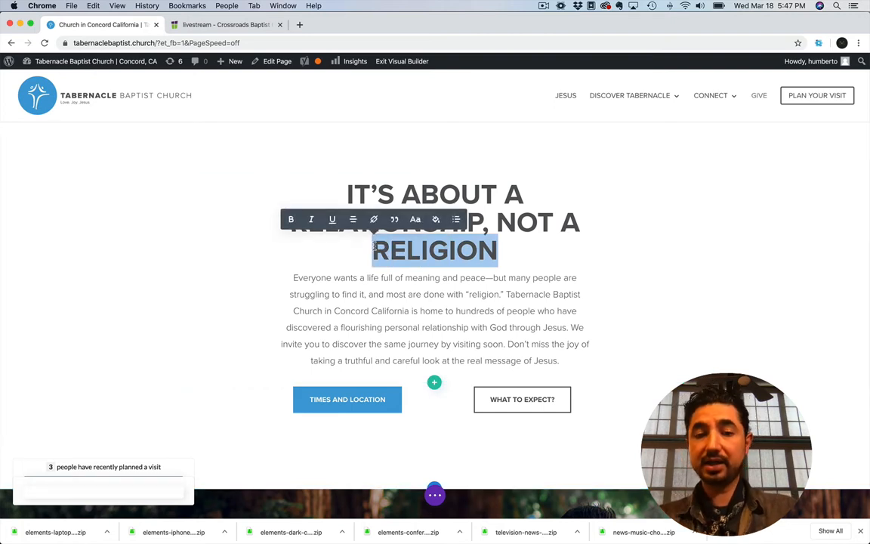
pyautogui.click(346, 193)
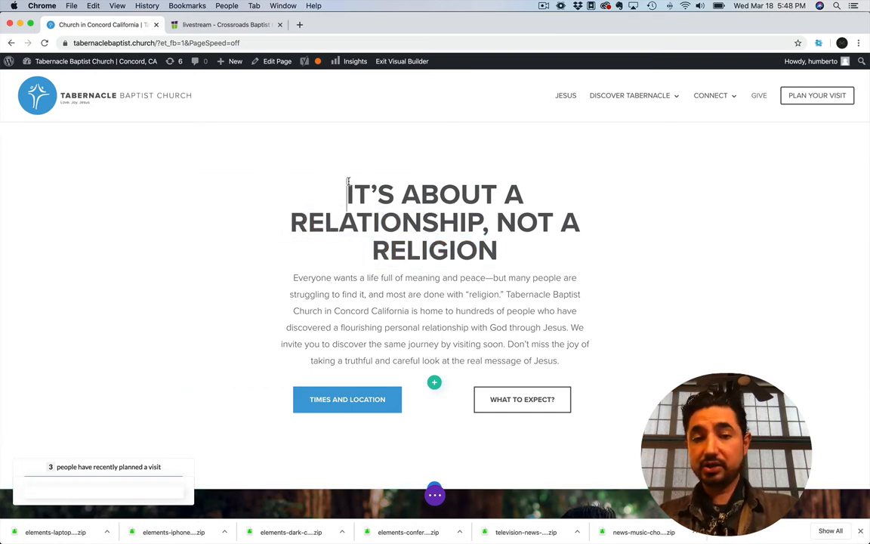
pyautogui.doubleClick(345, 193)
pyautogui.press('BackSpace')
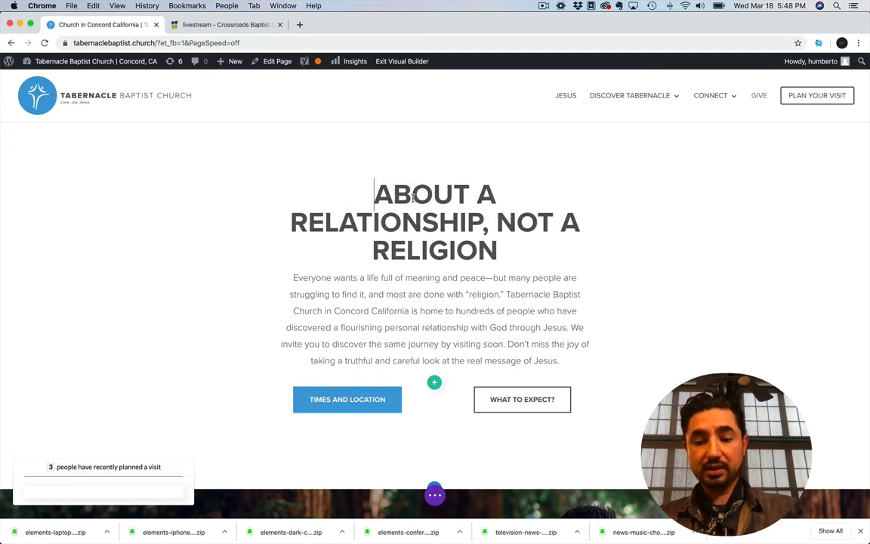
pyautogui.keyDown('shift'); pyautogui.click(474, 195); pyautogui.keyUp('shift')
pyautogui.write('NOT')
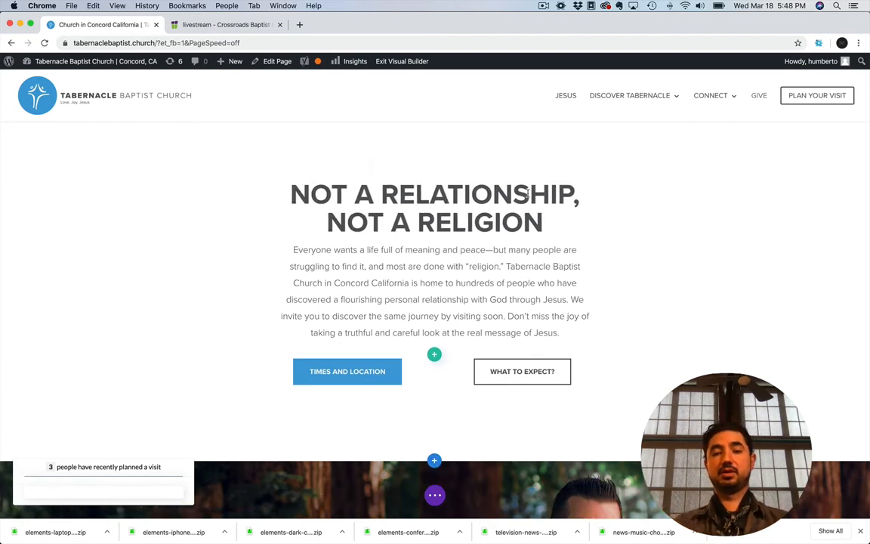
pyautogui.moveTo(417, 221); pyautogui.dragTo(382, 195)
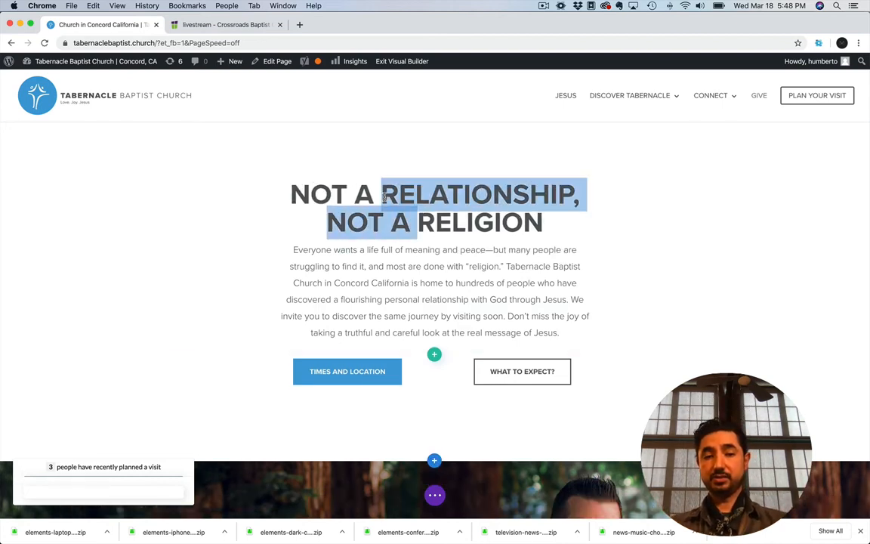
pyautogui.press('BackSpace')
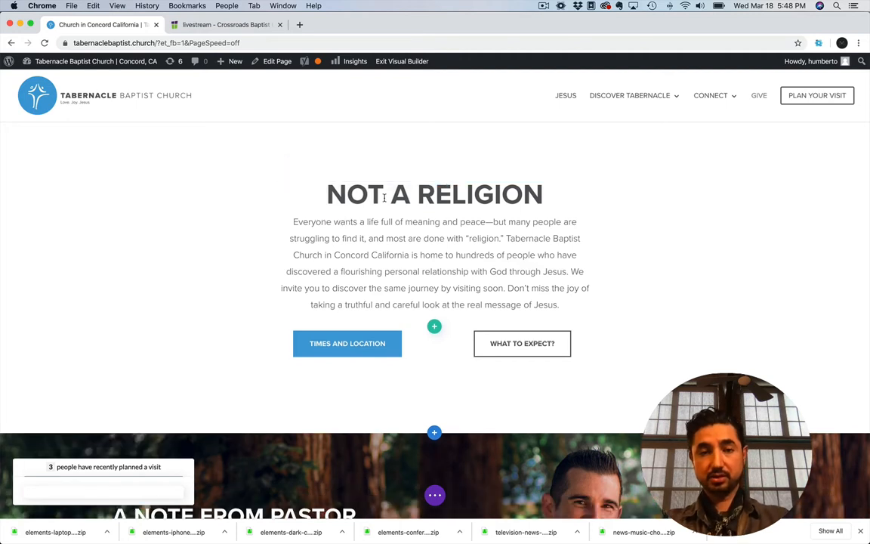
# Extend the heading with "A RELATIONSHIP." so it reads "NOT A RELIGION A RELATIONSHIP."
pyautogui.click(542, 194)
pyautogui.write('A RE')
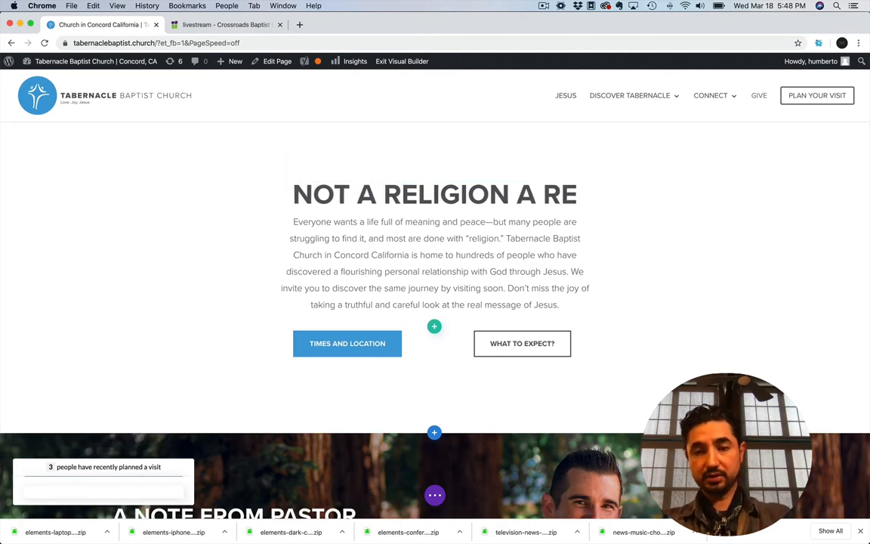
pyautogui.write('LATIONSIH')
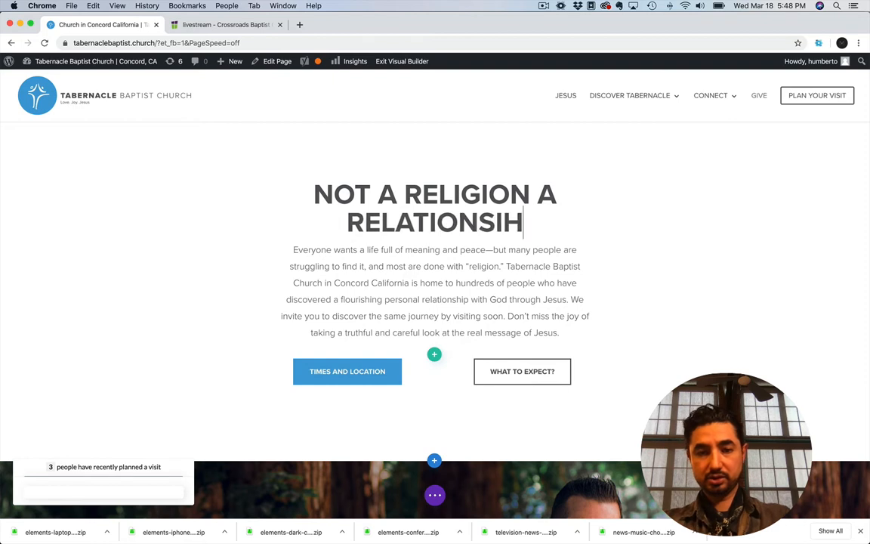
pyautogui.write('P')
pyautogui.press('BackSpace')
pyautogui.press('BackSpace')
pyautogui.press('BackSpace')
pyautogui.write('HIP')
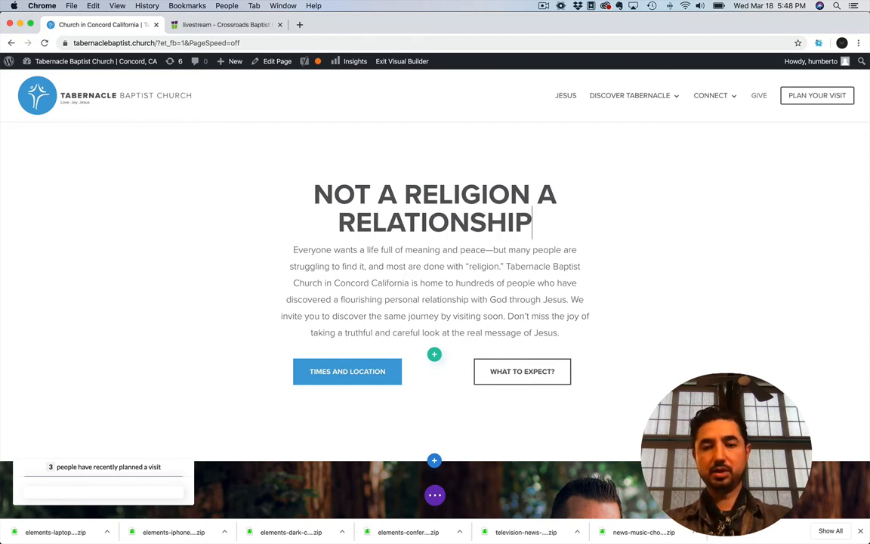
pyautogui.write('.')
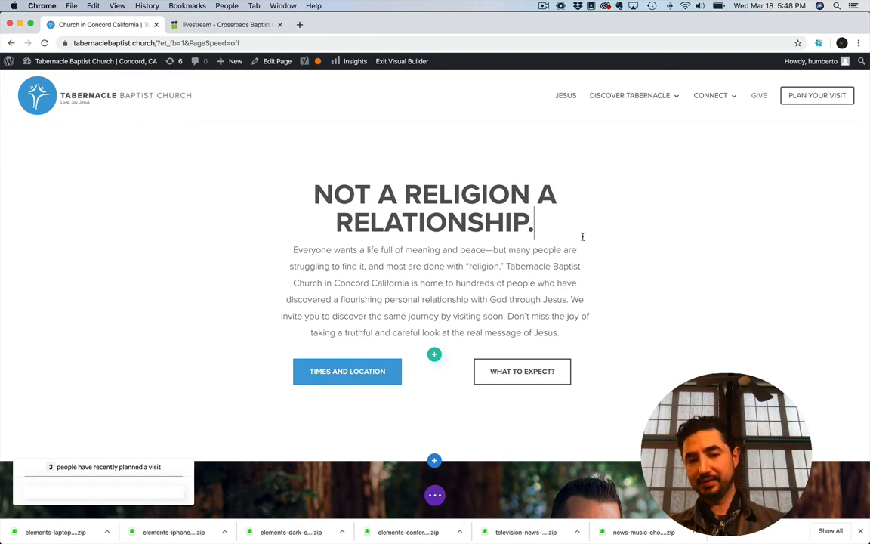
# Show the builder's page controls and open the heading module's text settings at the Heading 2 design options
pyautogui.click(437, 495)
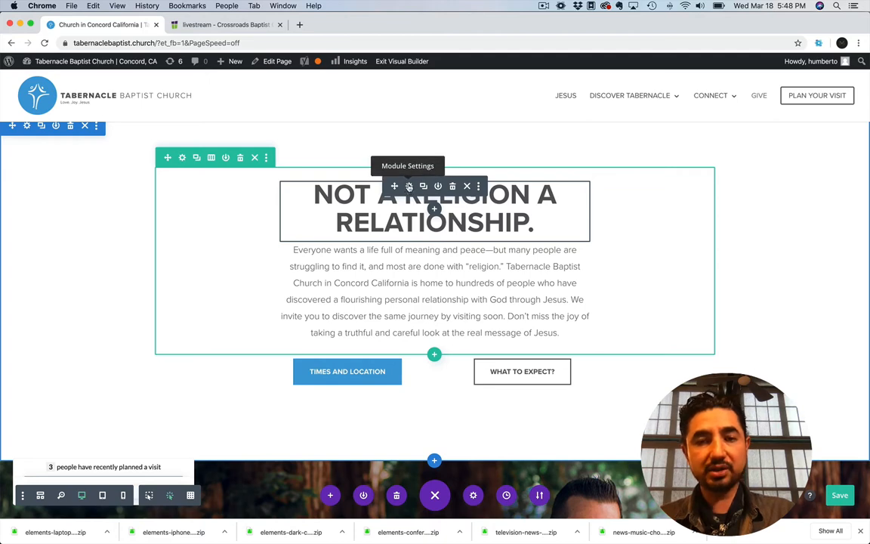
pyautogui.click(409, 187)
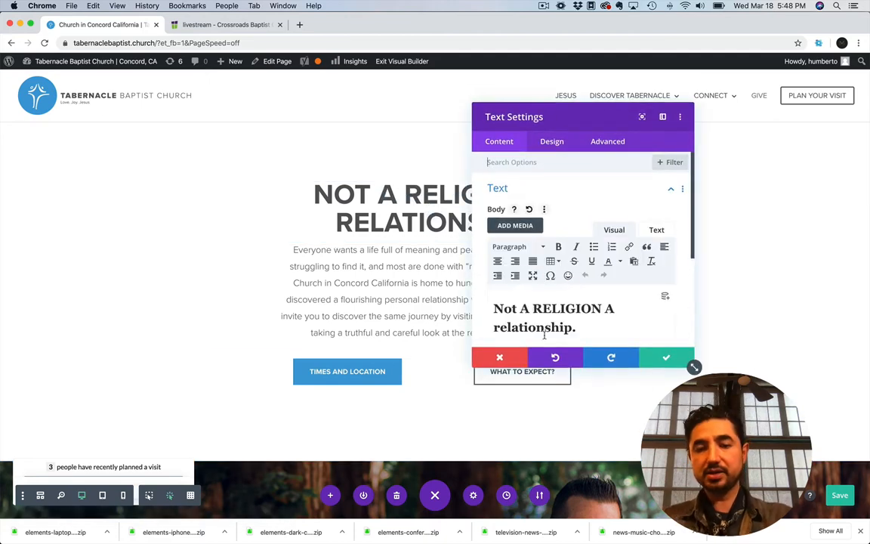
pyautogui.moveTo(577, 326); pyautogui.dragTo(496, 305)
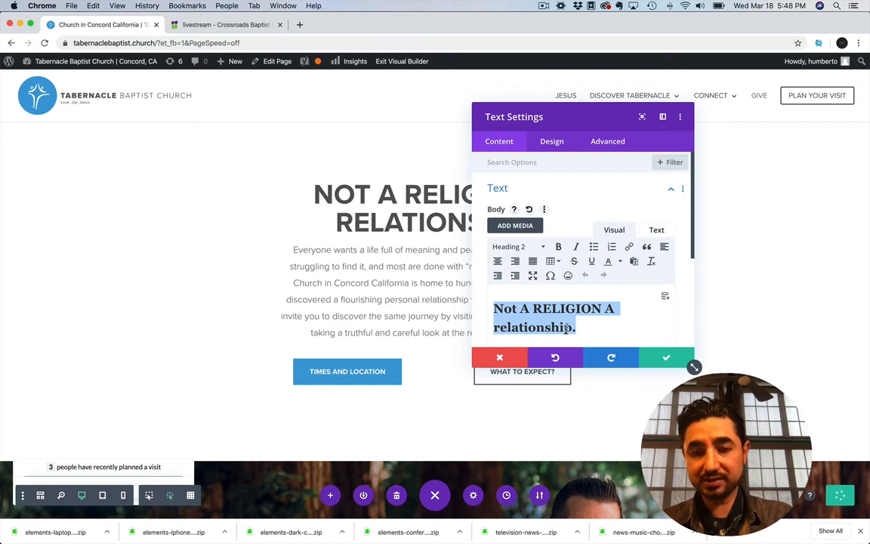
pyautogui.click(550, 142)
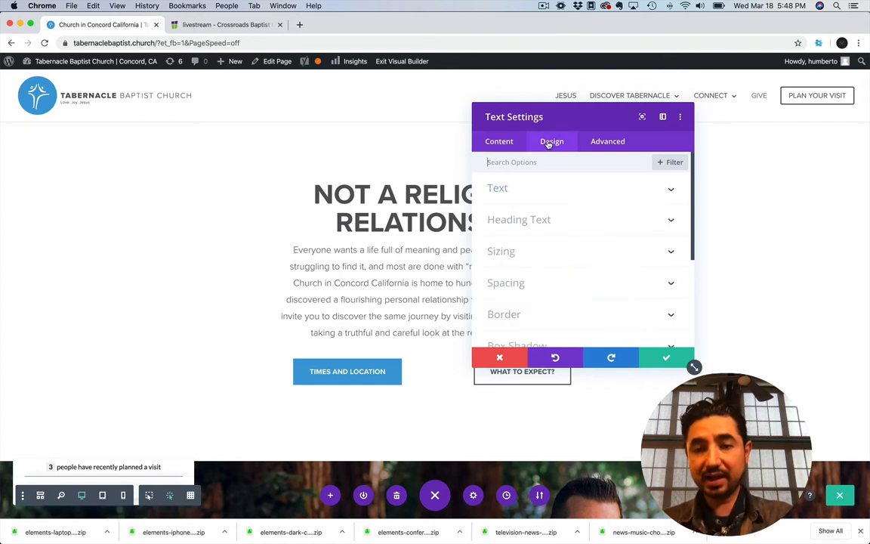
pyautogui.click(527, 220)
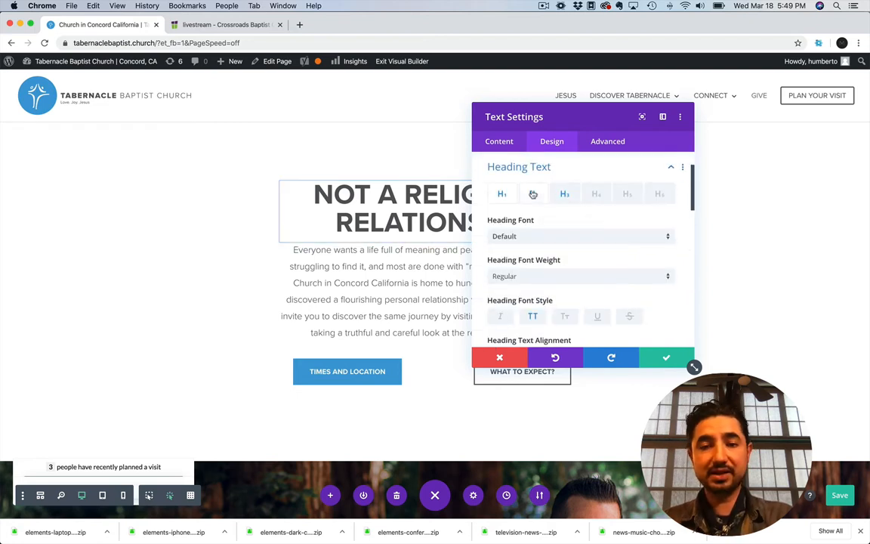
pyautogui.click(532, 195)
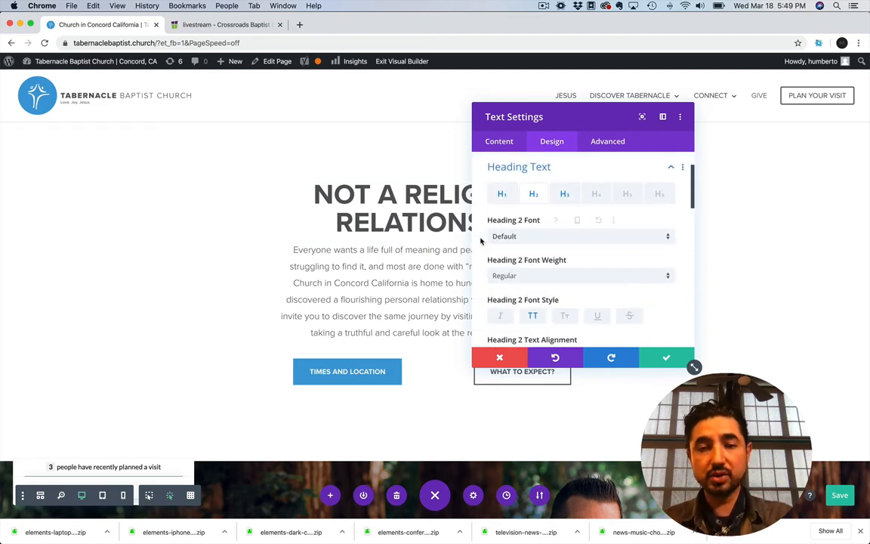
# Turn off uppercase for the Heading 2 text, make it italic, and align it left, keeping the heading in view
pyautogui.scroll(-5, 483, 217)
pyautogui.moveTo(524, 117); pyautogui.dragTo(626, 137)
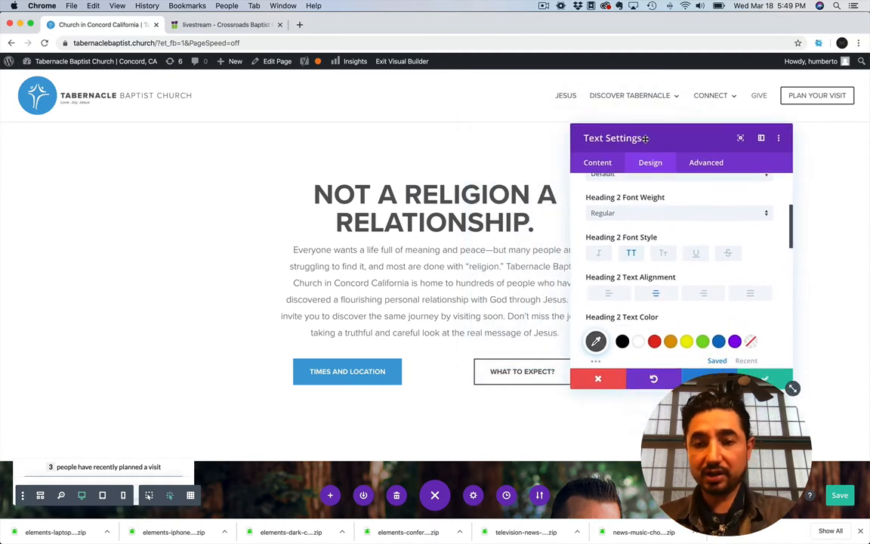
pyautogui.click(634, 253)
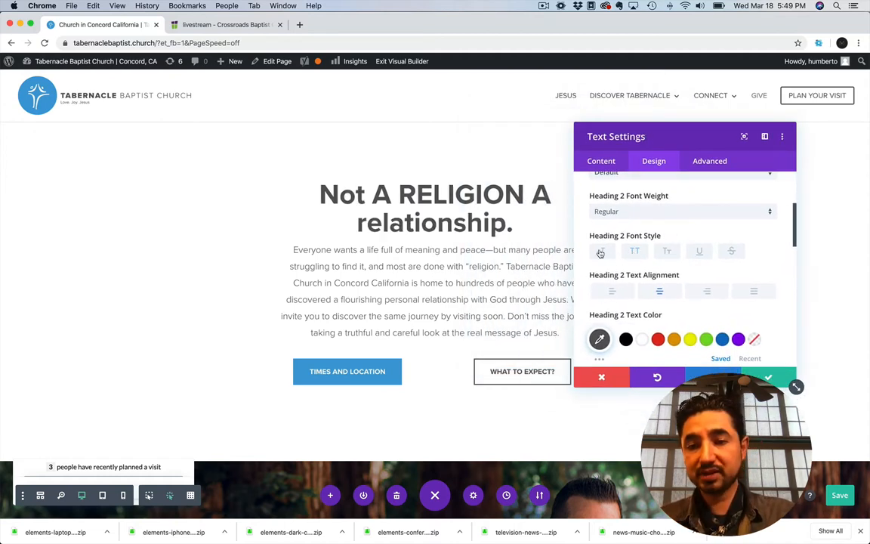
pyautogui.click(600, 253)
pyautogui.scroll(-1, 604, 253)
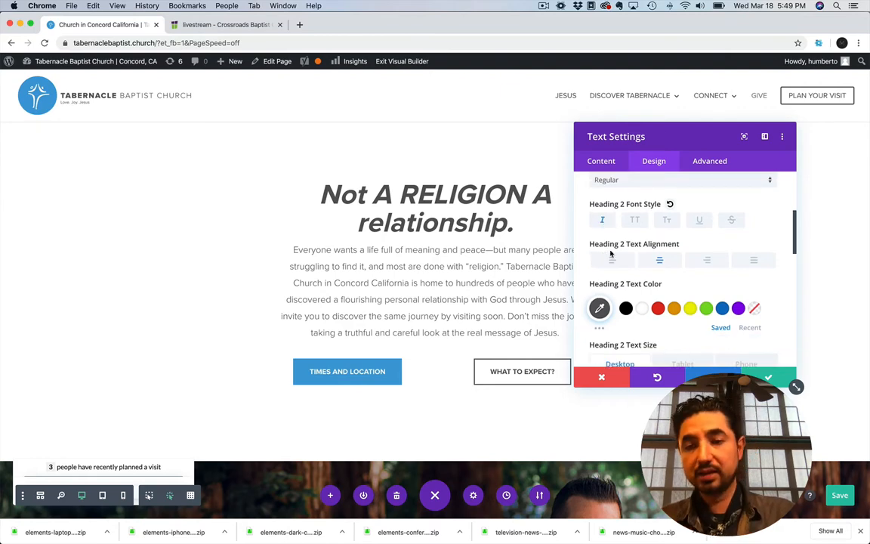
pyautogui.click(612, 258)
pyautogui.scroll(-2, 606, 270)
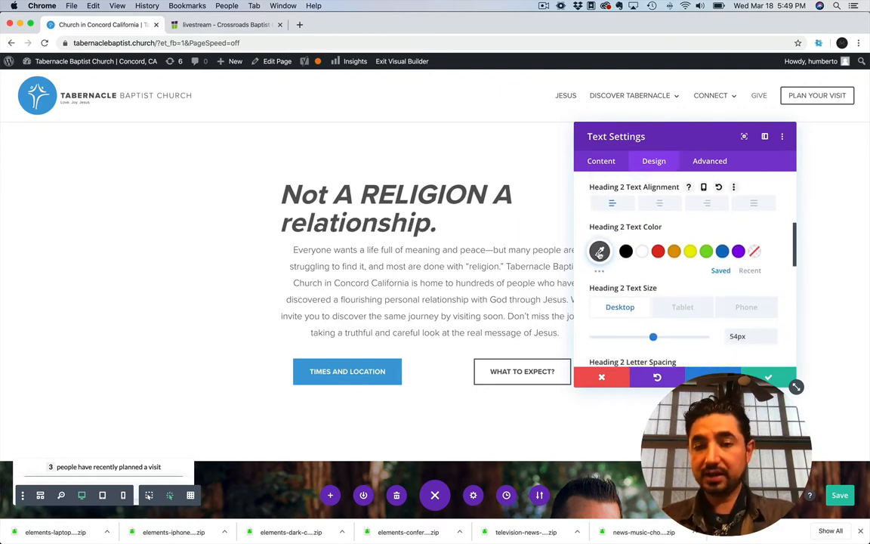
# Set the Heading 2 text color to teal #128d9b with the color picker
pyautogui.click(598, 250)
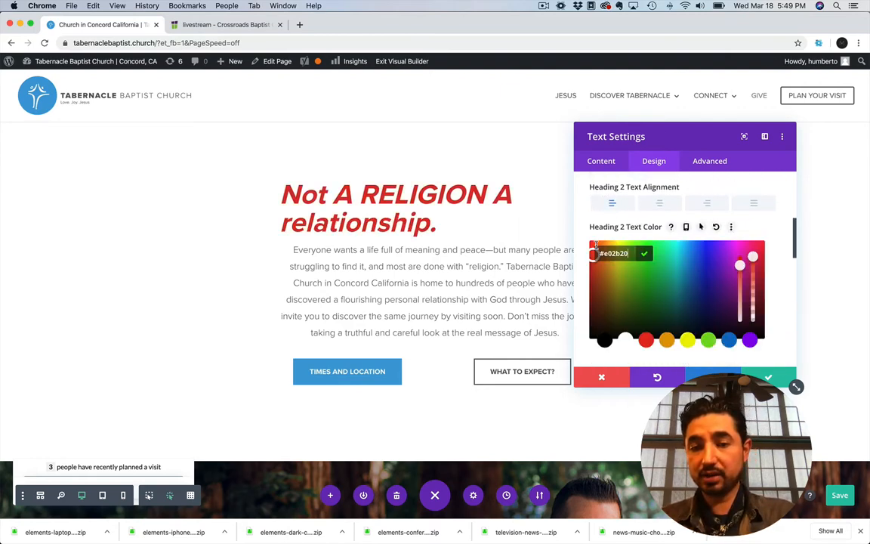
pyautogui.moveTo(643, 301); pyautogui.dragTo(682, 281)
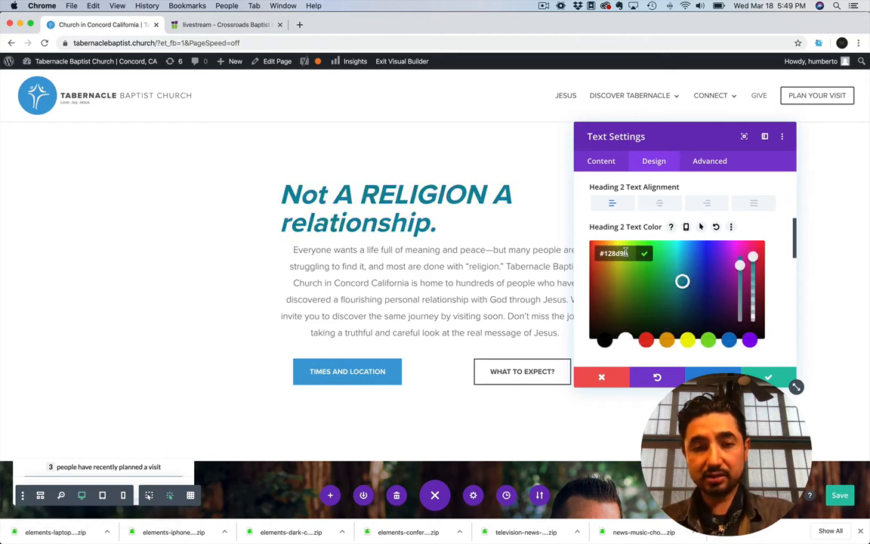
pyautogui.moveTo(627, 253); pyautogui.dragTo(587, 243)
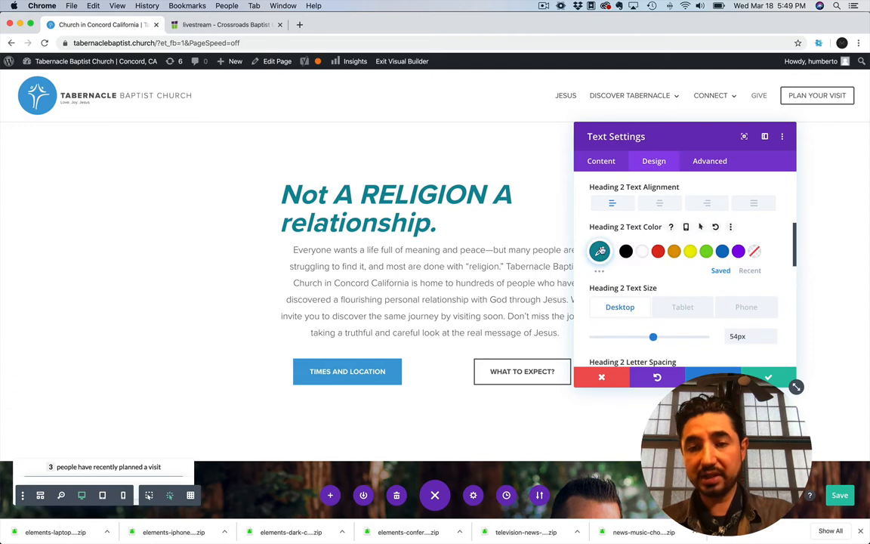
# Replace the Heading 2 text color's hex code with the placeholder text "dksaf" and close the color picker
pyautogui.click(598, 249)
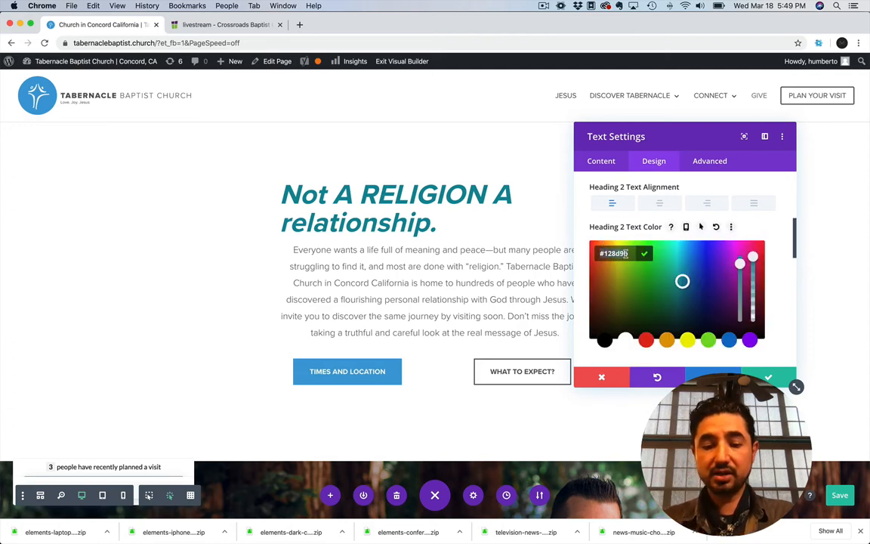
pyautogui.write('dksaf')
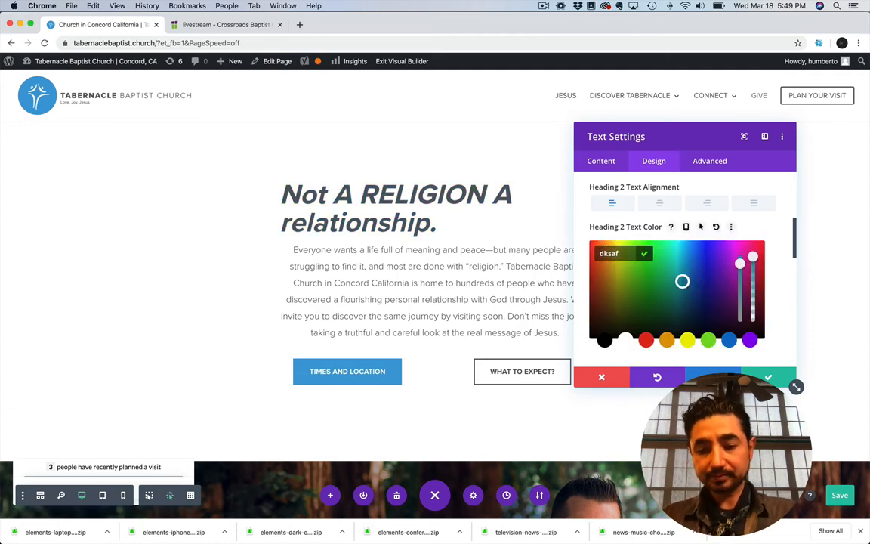
pyautogui.click(602, 377)
pyautogui.scroll(-3, 582, 287)
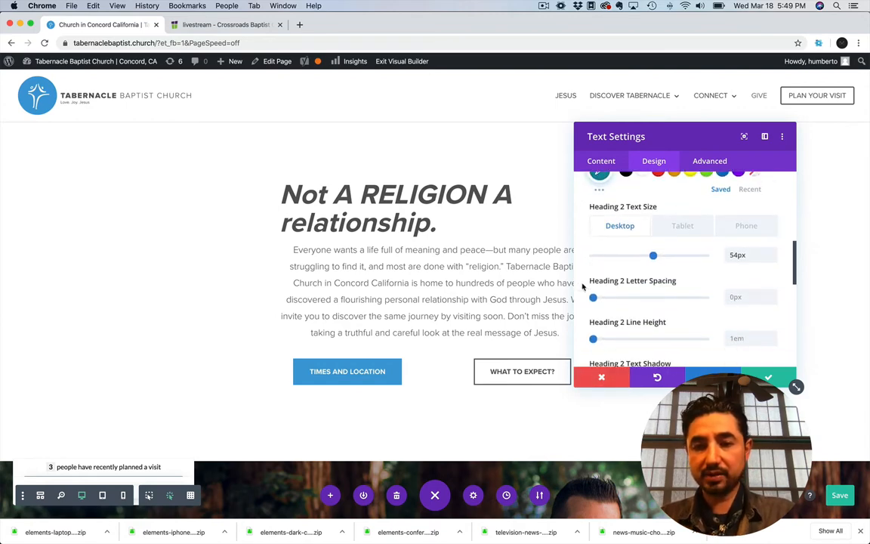
pyautogui.scroll(5, 582, 287)
pyautogui.scroll(3, 582, 287)
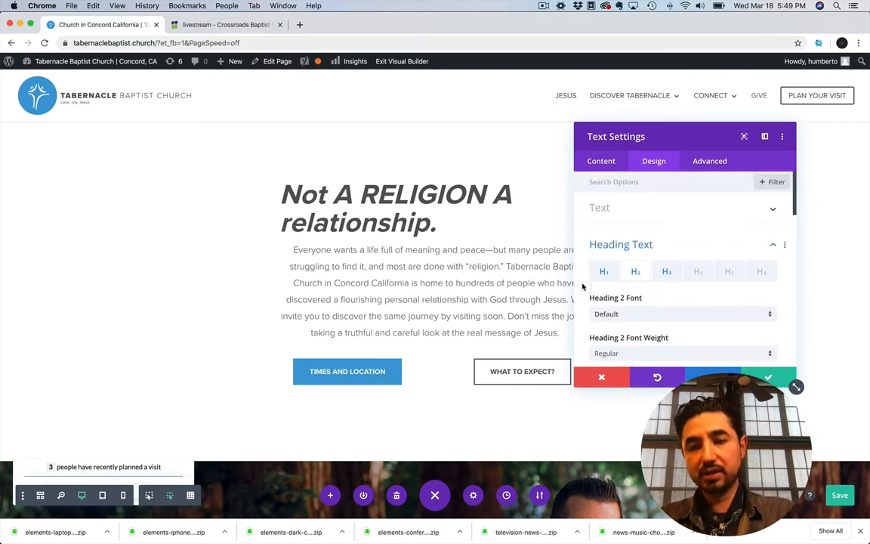
# Show the module's body text design options and discard all changes made to the heading module
pyautogui.click(604, 206)
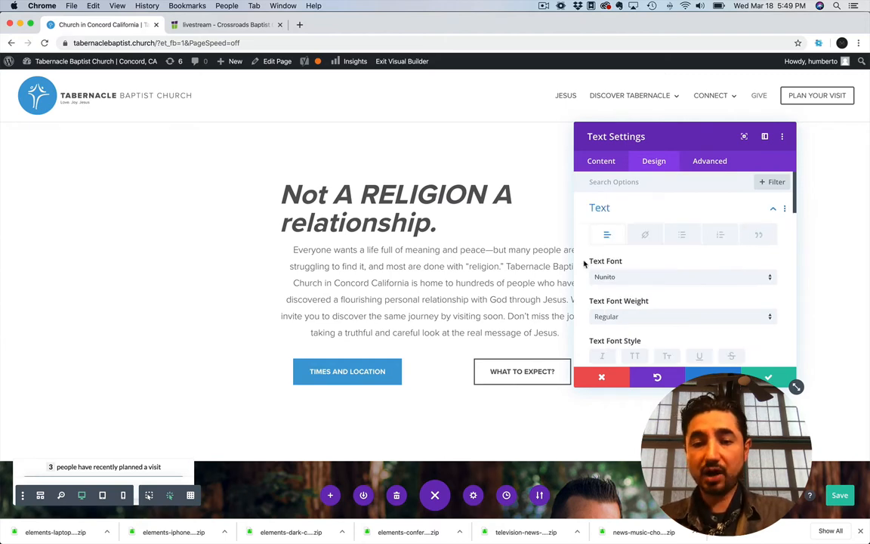
pyautogui.scroll(-2, 584, 264)
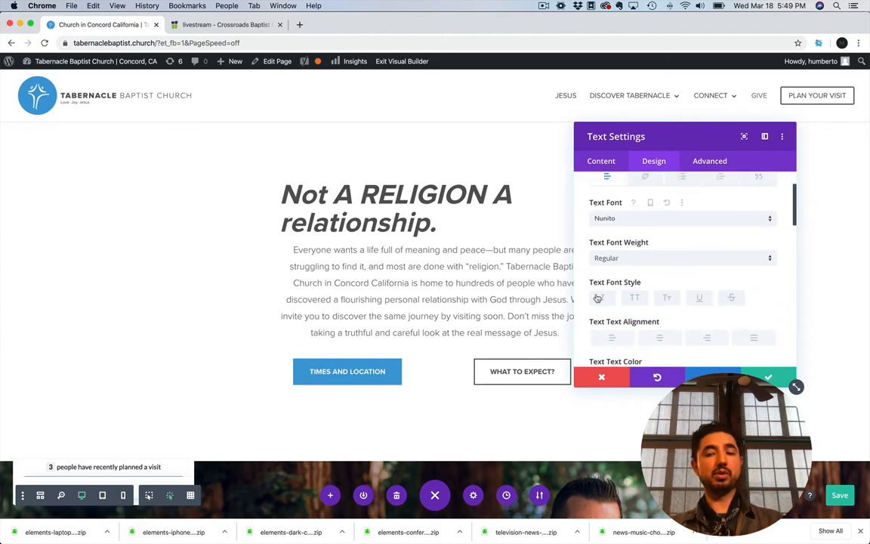
pyautogui.click(602, 378)
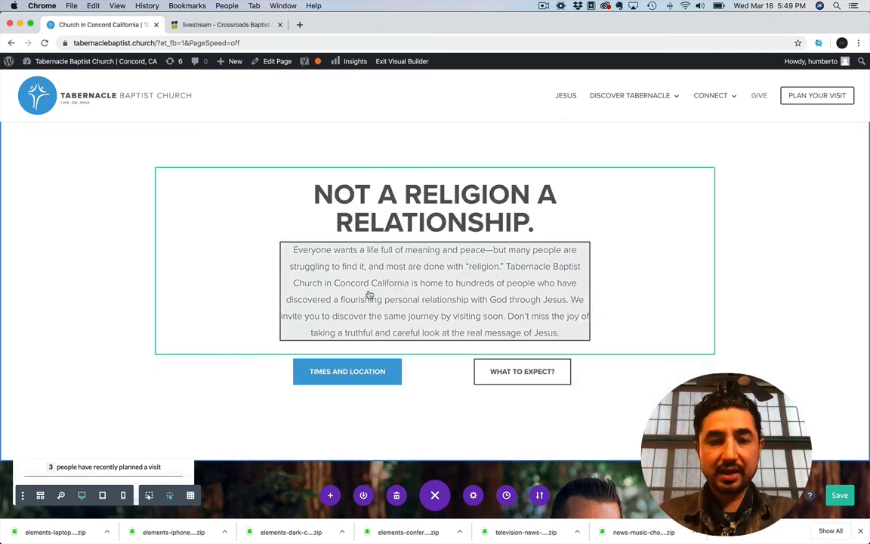
# Open the paragraph module's body text design options and try the Bold text font weight
pyautogui.click(369, 240)
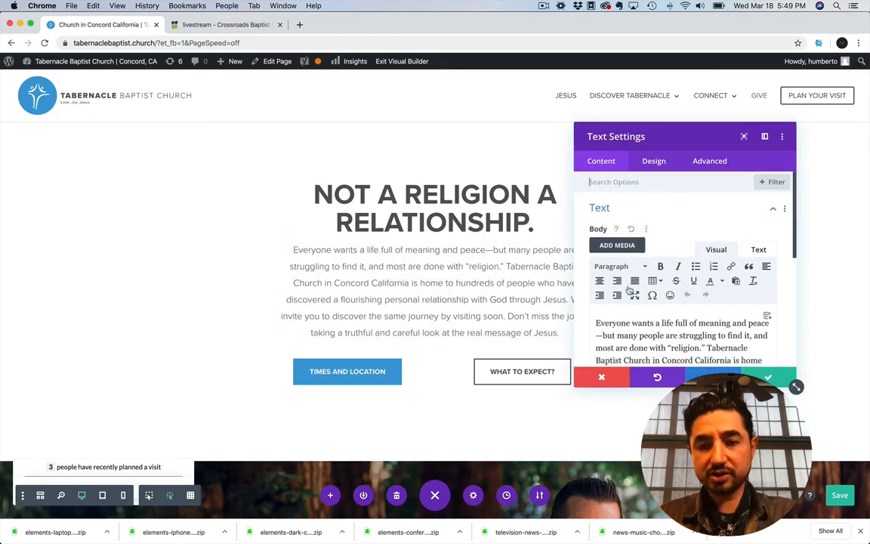
pyautogui.click(653, 162)
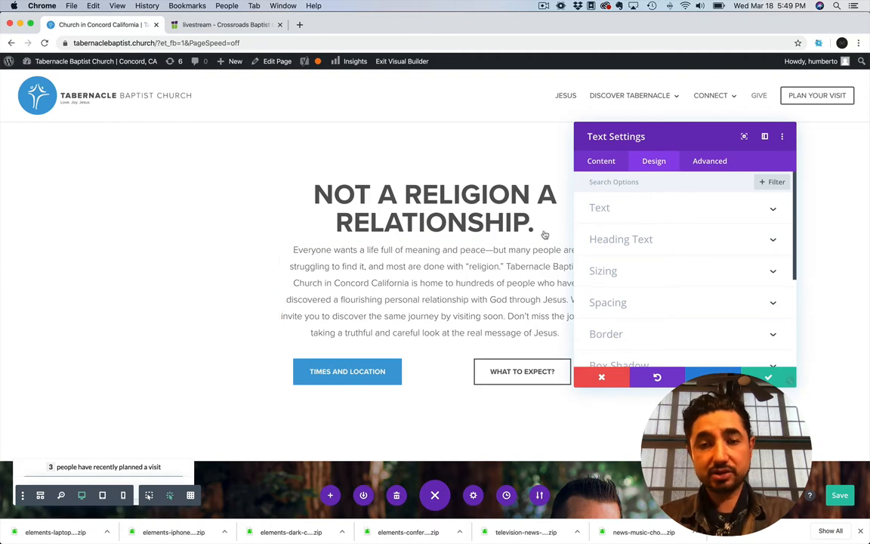
pyautogui.click(612, 208)
pyautogui.scroll(-5, 580, 261)
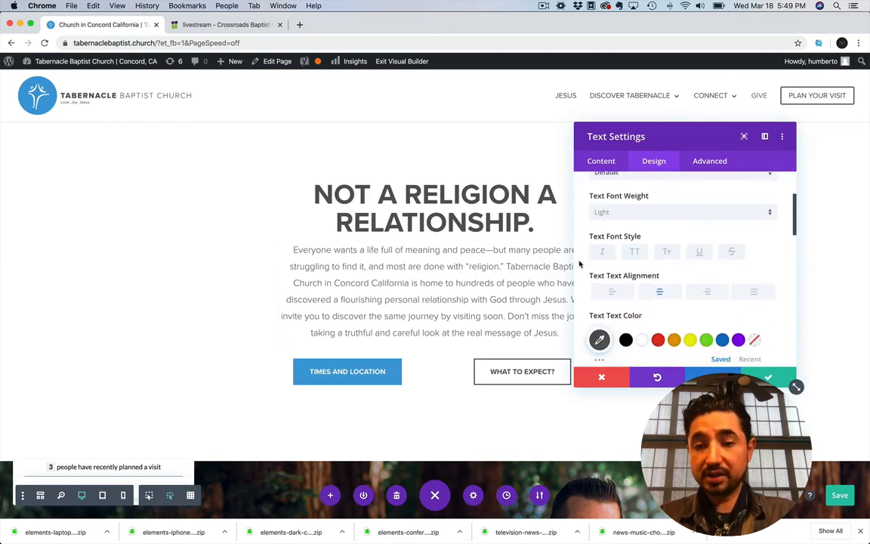
pyautogui.click(623, 201)
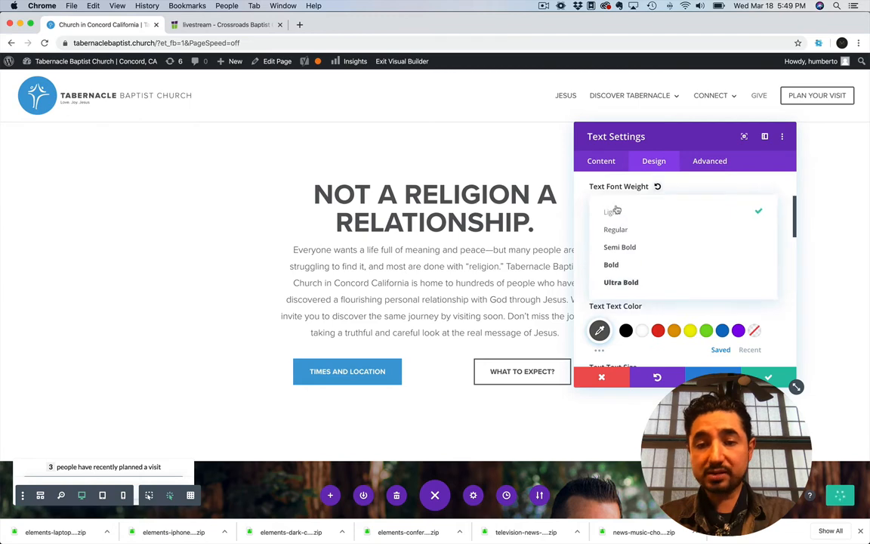
pyautogui.click(621, 266)
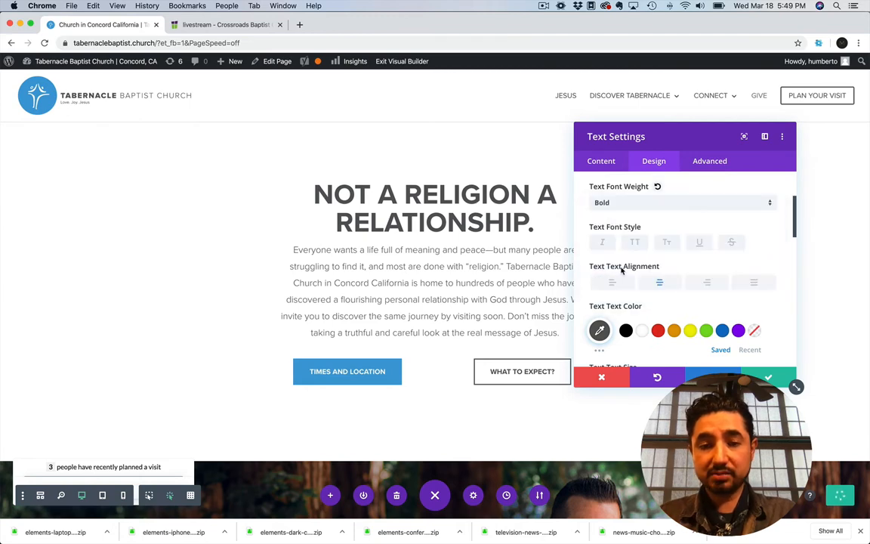
pyautogui.click(615, 202)
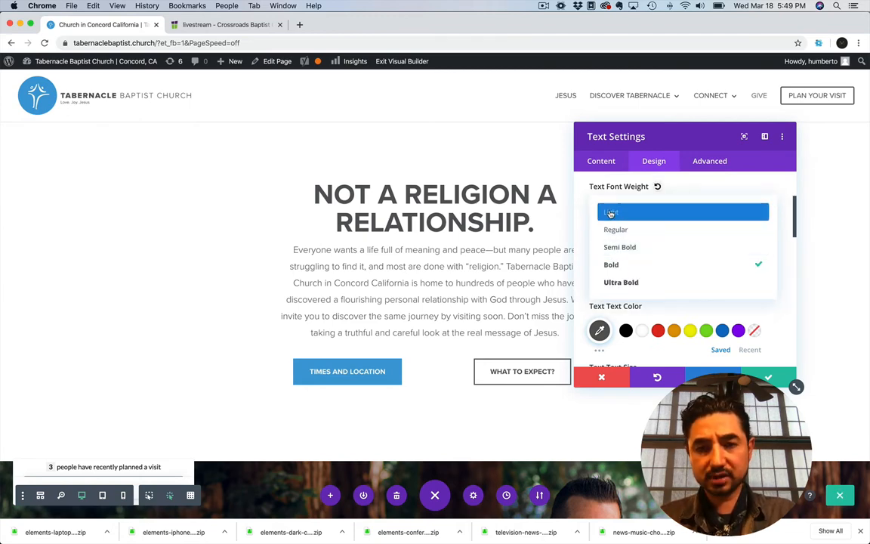
pyautogui.click(586, 205)
# Examine the paragraph module's body content and the text format it uses in the content editor
pyautogui.click(597, 166)
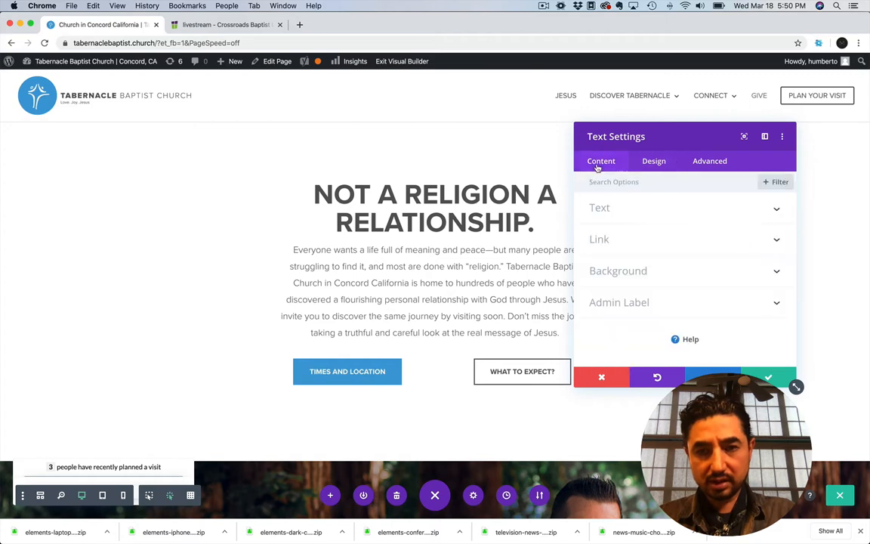
pyautogui.click(599, 209)
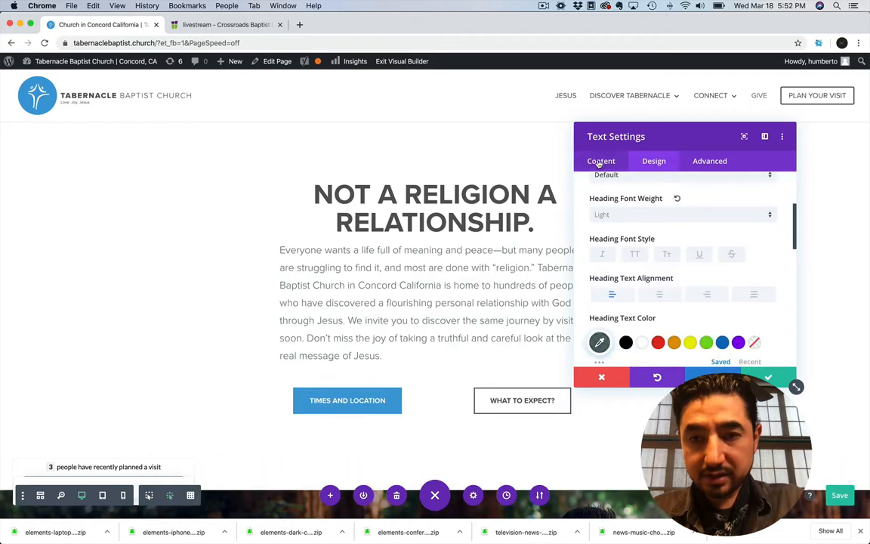
pyautogui.click(601, 161)
pyautogui.click(599, 208)
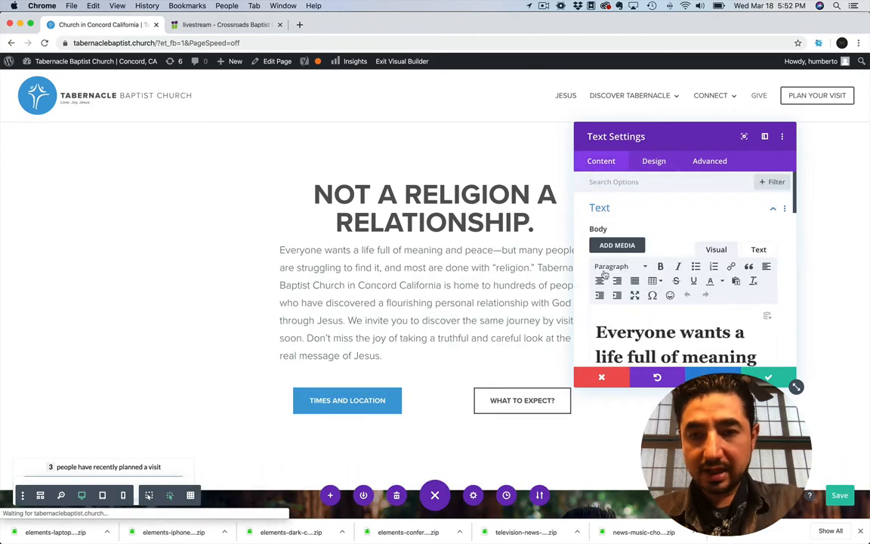
pyautogui.click(631, 336)
pyautogui.scroll(-2, 632, 332)
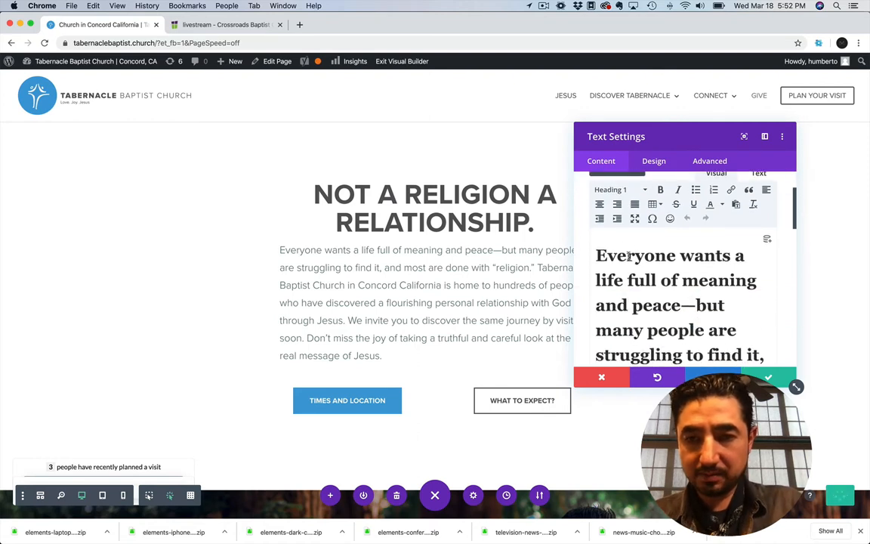
pyautogui.click(619, 190)
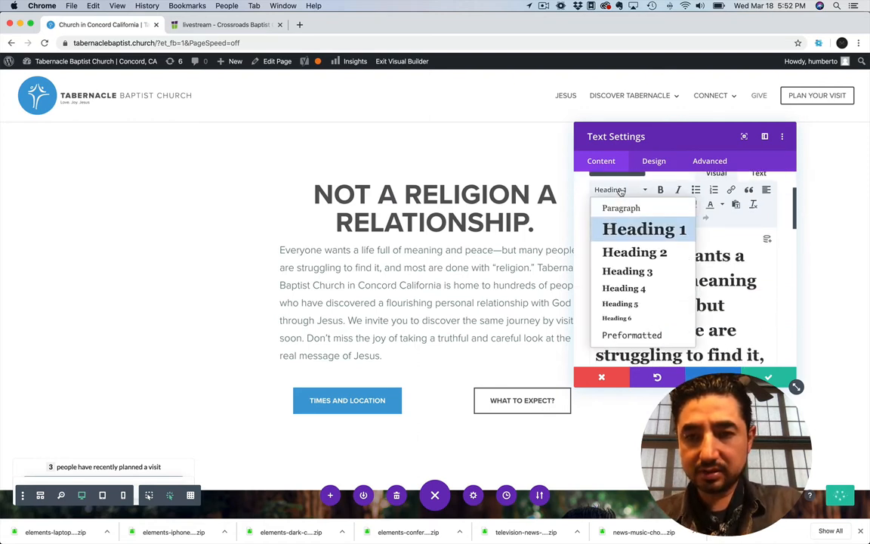
pyautogui.click(582, 199)
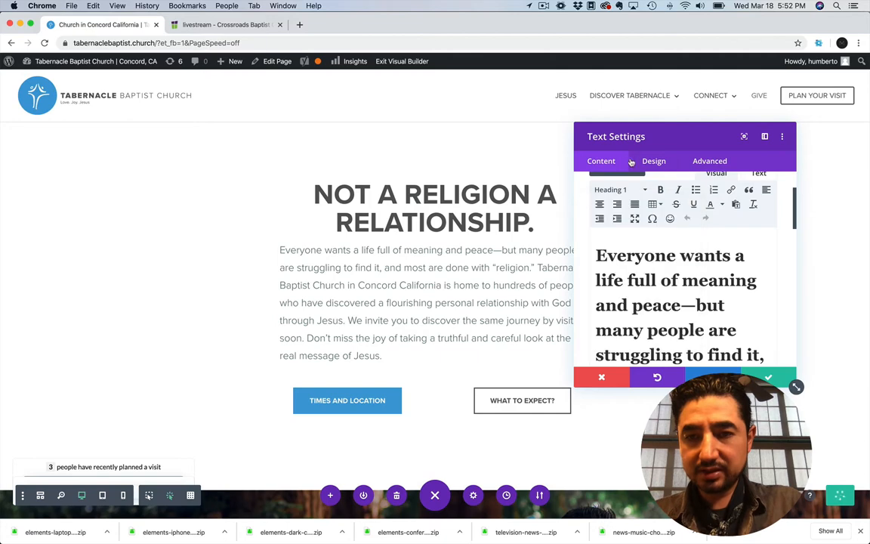
# Try the Bold and Regular font weights for the module's Heading 1 text, ending on Bold
pyautogui.click(645, 161)
pyautogui.scroll(5, 632, 227)
pyautogui.click(626, 239)
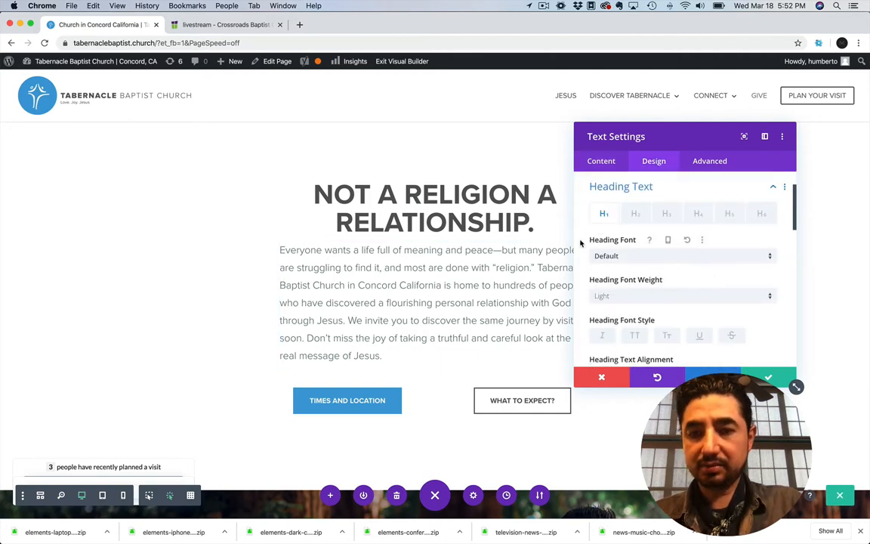
pyautogui.scroll(-3, 581, 243)
pyautogui.click(616, 189)
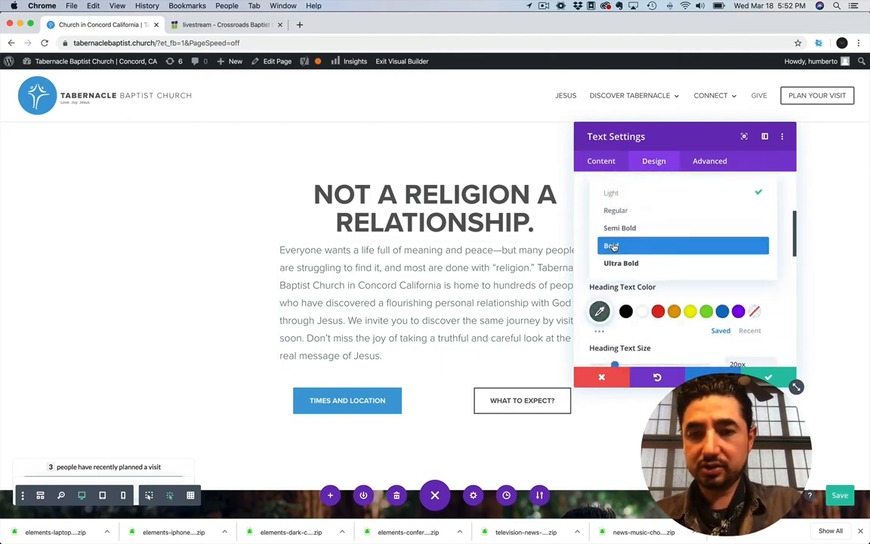
pyautogui.click(616, 244)
pyautogui.click(611, 186)
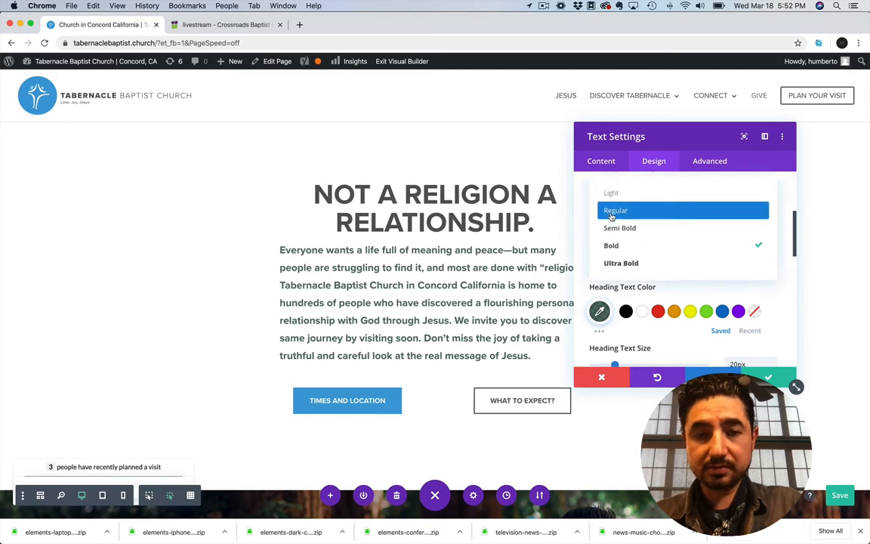
pyautogui.click(612, 209)
pyautogui.click(610, 183)
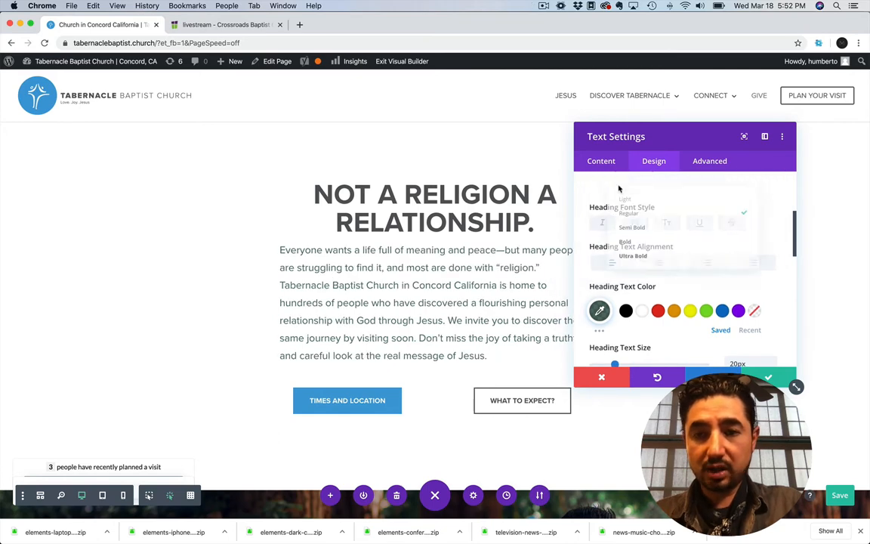
pyautogui.click(612, 243)
# Clear the color code from the Heading 1 text color so the custom color is removed
pyautogui.scroll(-1, 582, 279)
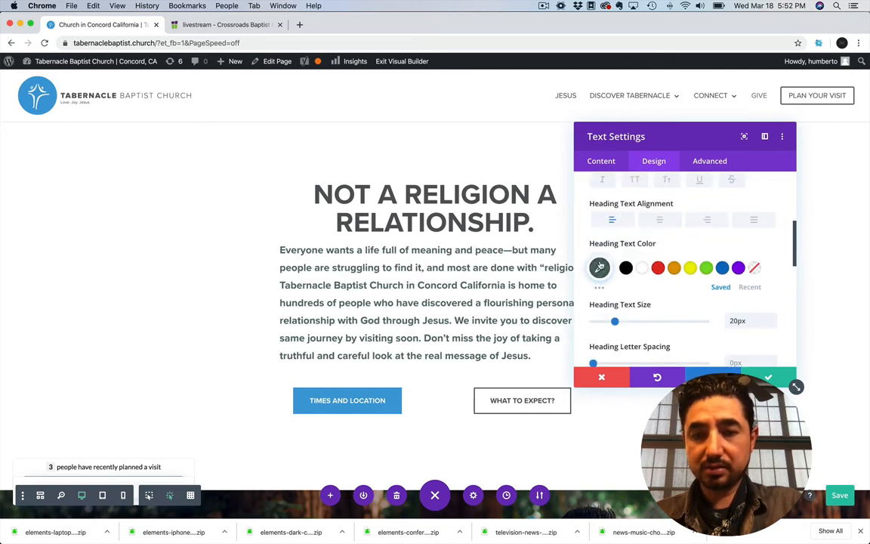
pyautogui.click(598, 268)
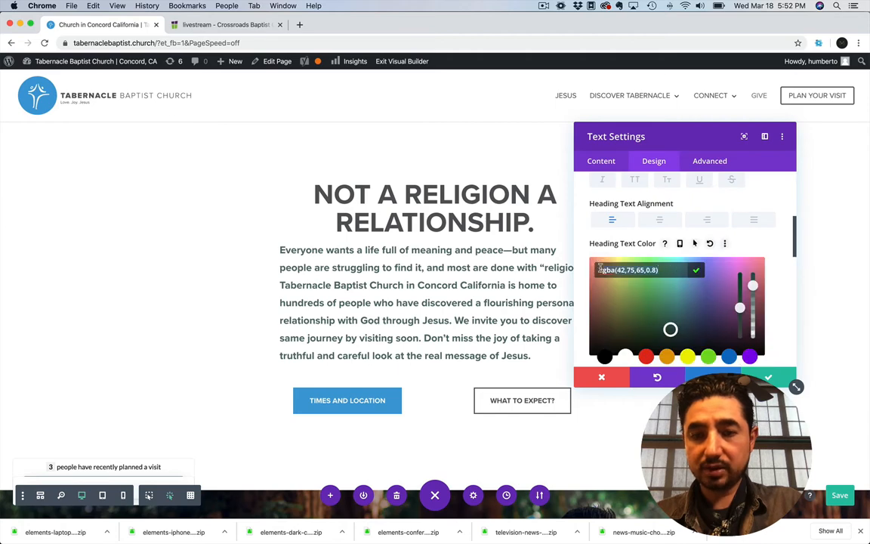
pyautogui.press('BackSpace')
pyautogui.click(582, 277)
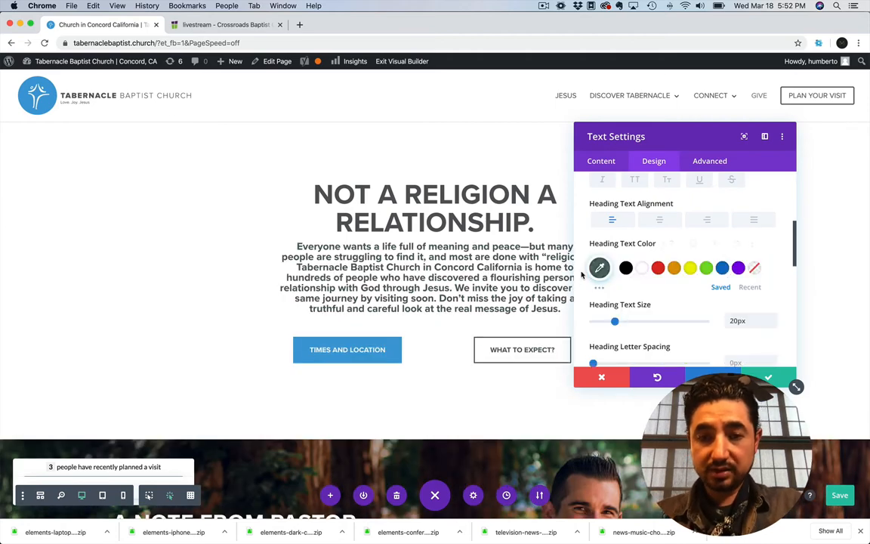
pyautogui.click(600, 268)
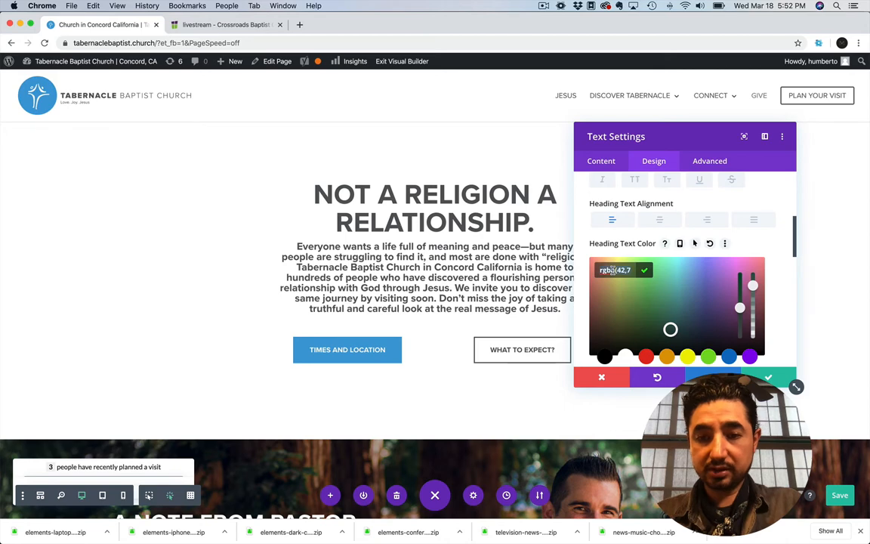
pyautogui.press('BackSpace')
pyautogui.click(582, 269)
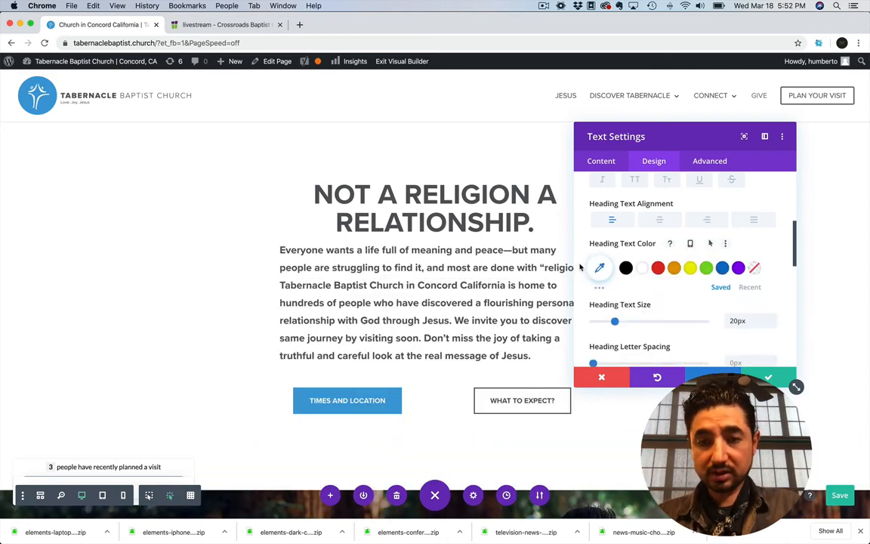
# Set the Heading 1 text size to 11px and its letter spacing to 1px
pyautogui.scroll(-2, 585, 281)
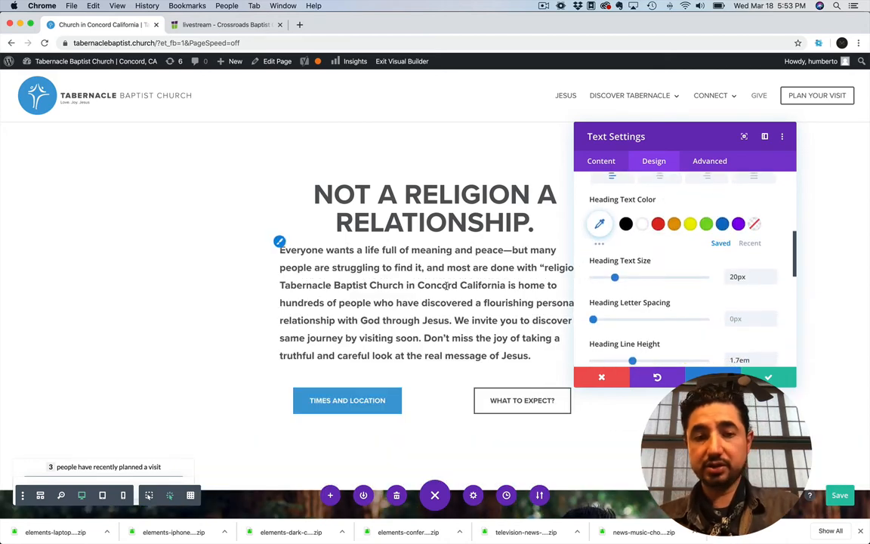
pyautogui.moveTo(613, 278)
pyautogui.mouseDown()
pyautogui.moveTo(625, 278)
pyautogui.moveTo(604, 278)
pyautogui.mouseUp()
pyautogui.moveTo(593, 322)
pyautogui.mouseDown()
pyautogui.moveTo(610, 320)
pyautogui.moveTo(595, 321)
pyautogui.mouseUp()
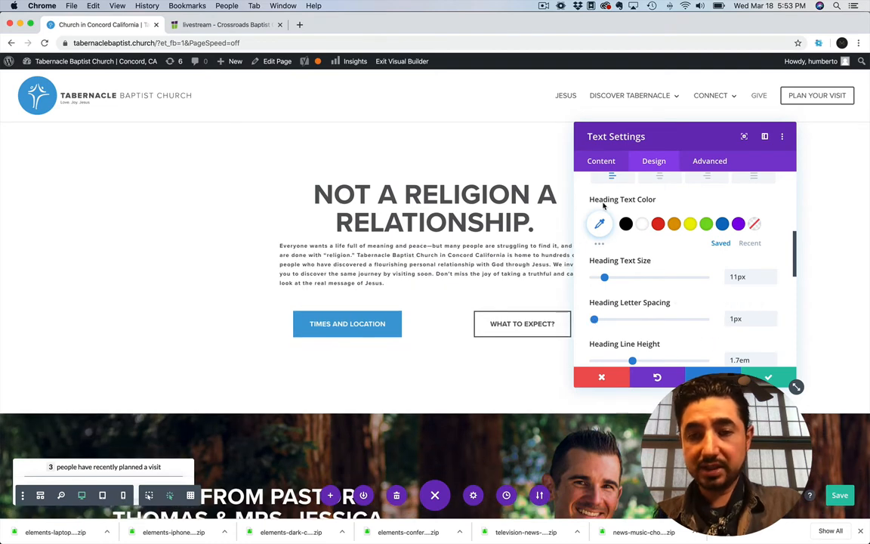
# Center the Heading 1 text and discard all changes to the paragraph module
pyautogui.scroll(1, 605, 201)
pyautogui.scroll(-6, 653, 227)
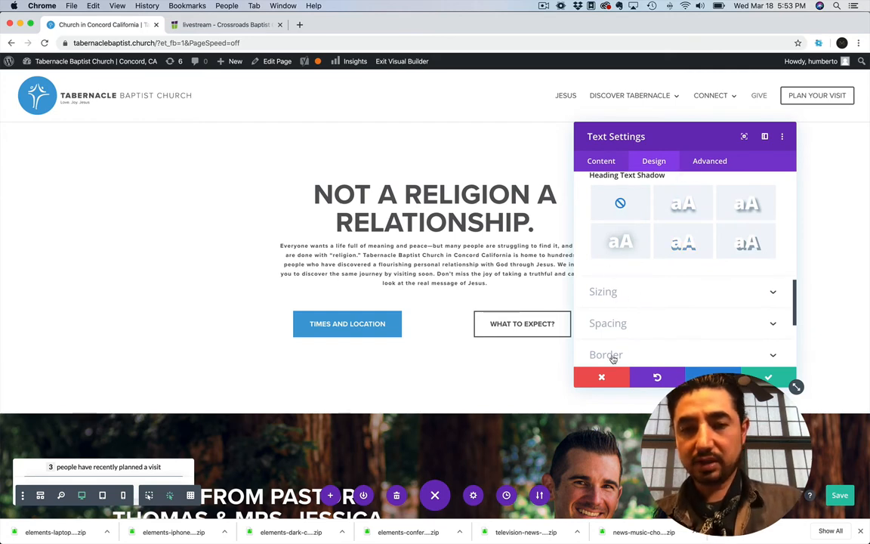
pyautogui.click(598, 375)
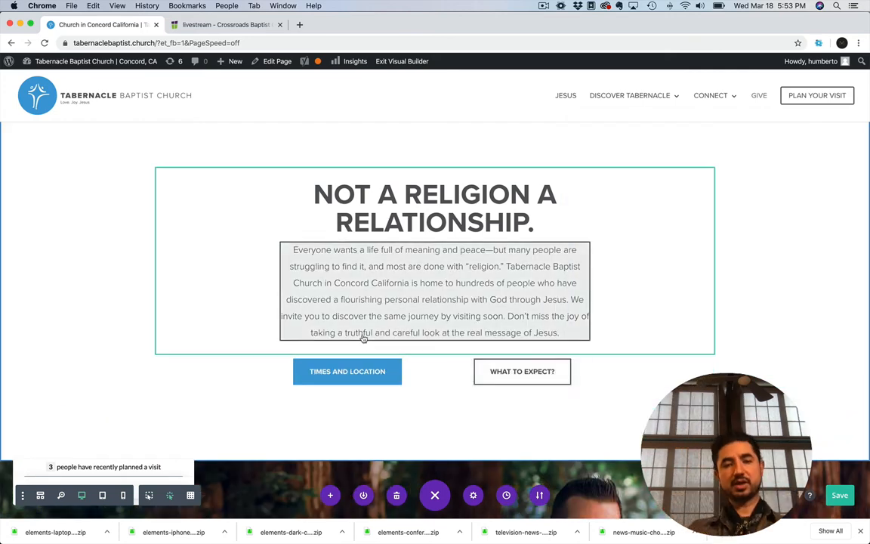
# Open the settings of the Times and Location button at its link options
pyautogui.scroll(-1, 361, 342)
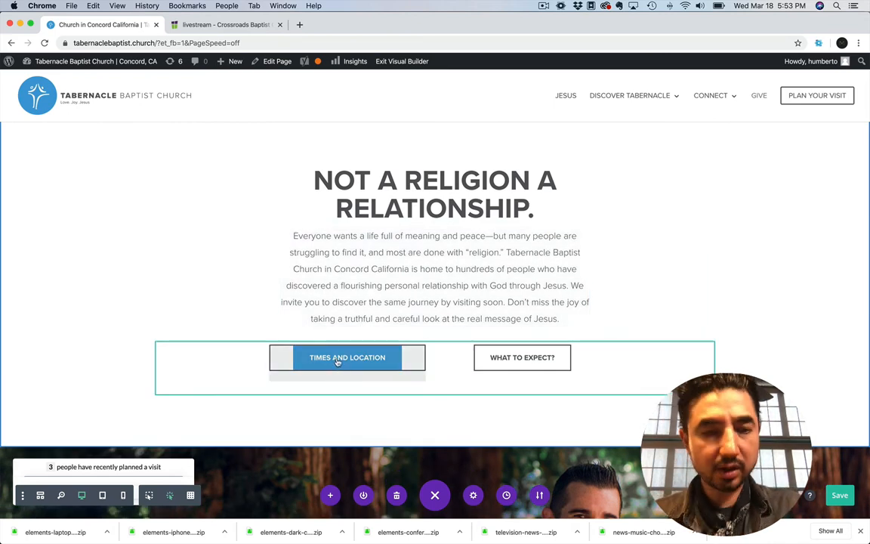
pyautogui.click(343, 359)
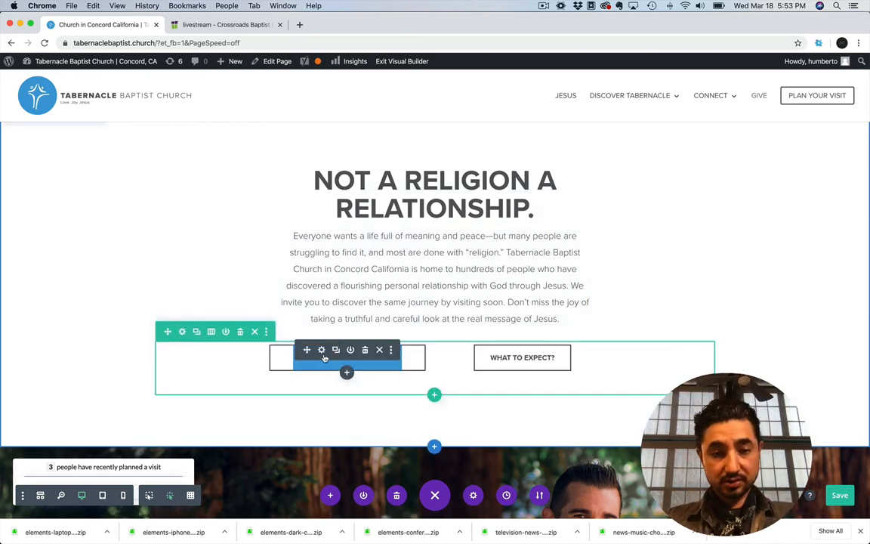
pyautogui.click(322, 350)
pyautogui.click(612, 280)
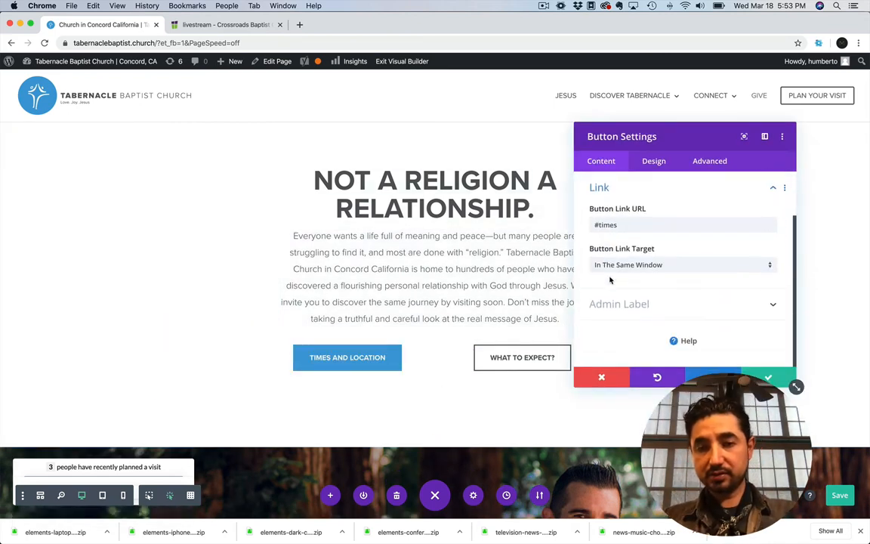
# Highlight the button's #times link URL, view the footer's worship times section, and close the button settings without keeping changes
pyautogui.moveTo(623, 225); pyautogui.dragTo(596, 225)
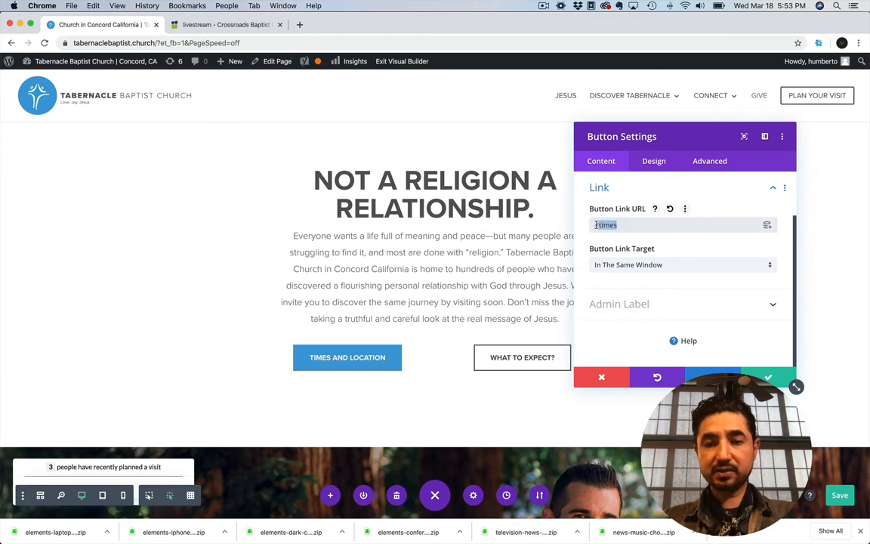
pyautogui.click(599, 226)
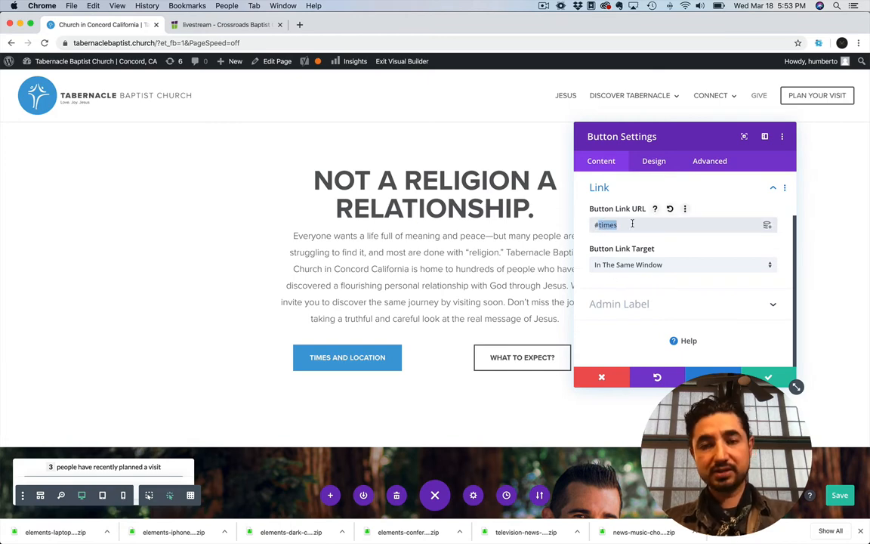
pyautogui.scroll(-15, 395, 304)
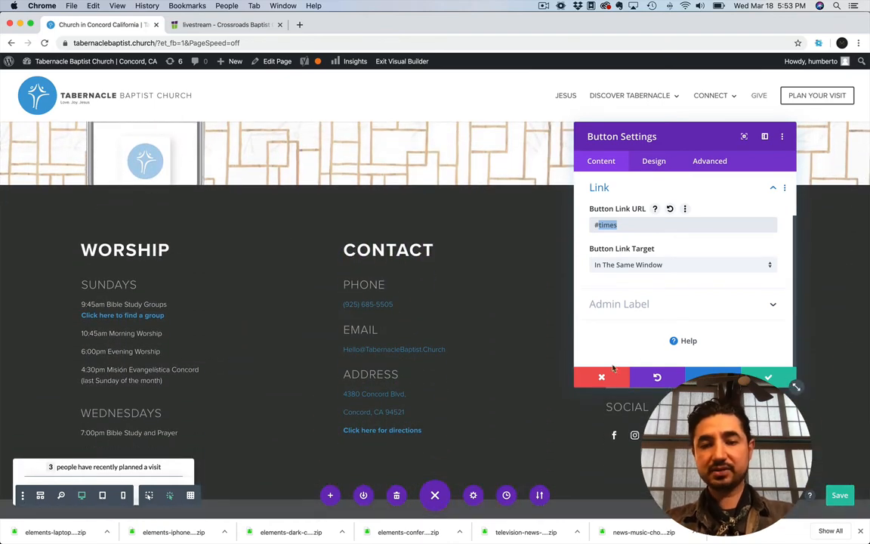
pyautogui.click(607, 374)
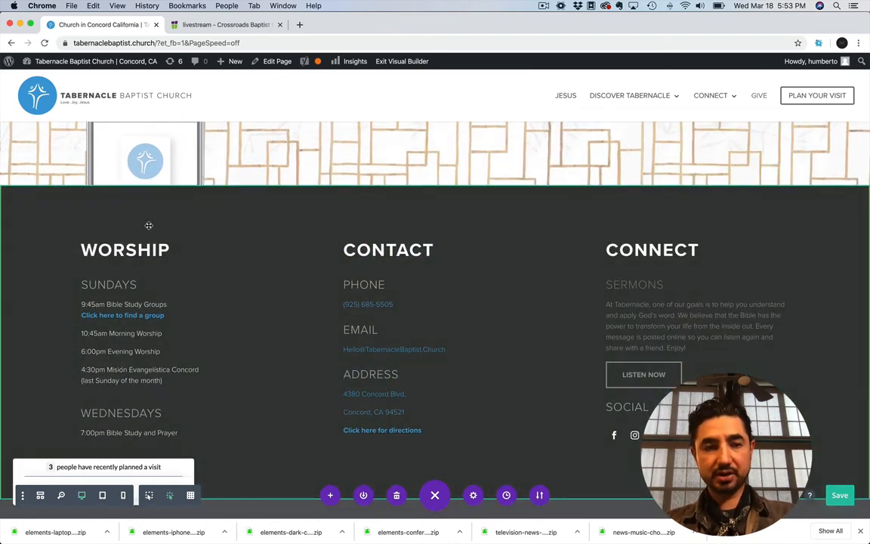
# Check the CSS ID of the footer section holding the worship times, highlight its value, and close the section settings without keeping changes
pyautogui.click(26, 174)
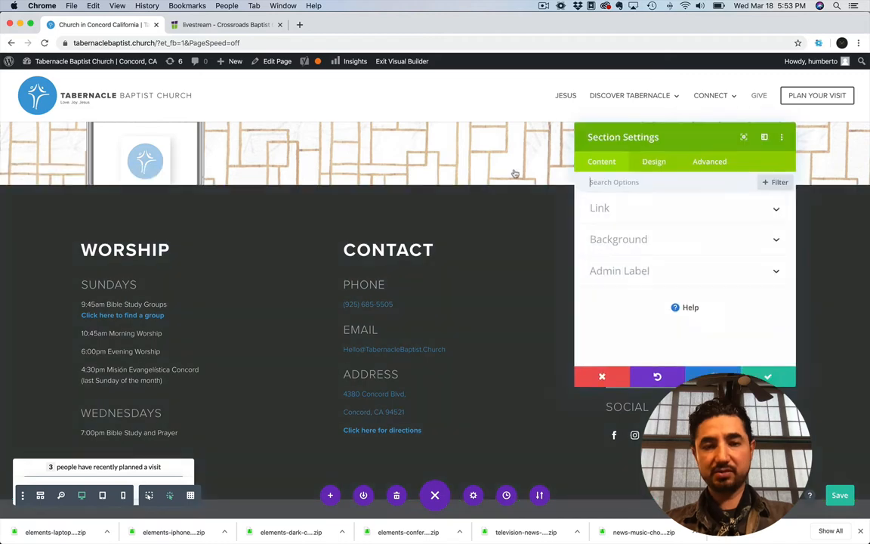
pyautogui.click(707, 162)
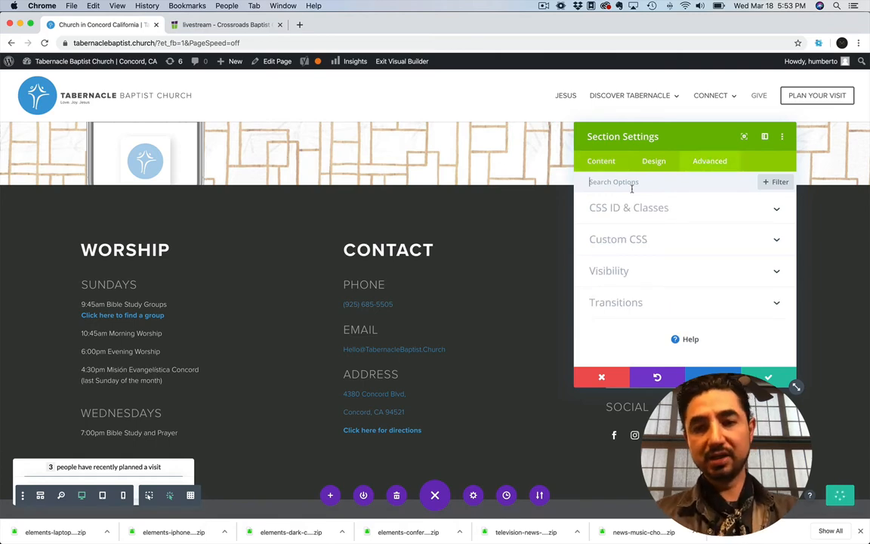
pyautogui.click(604, 217)
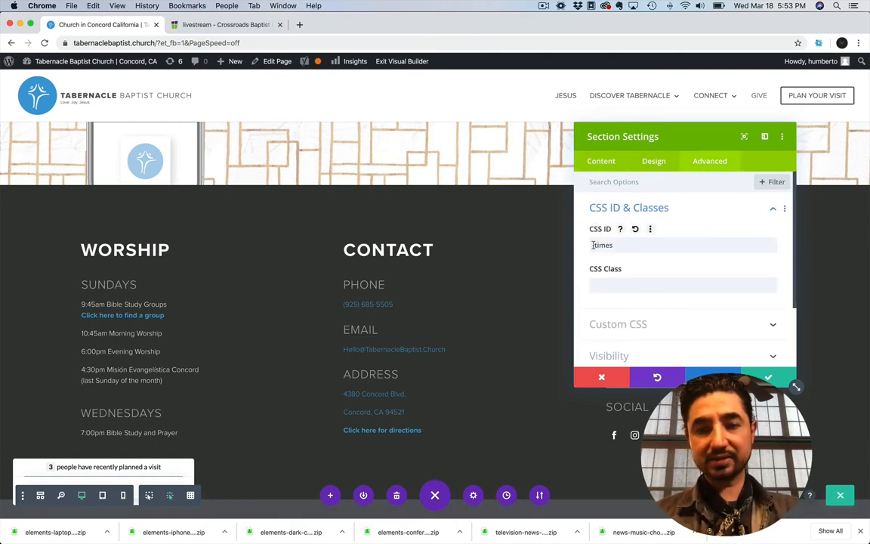
pyautogui.click(603, 244)
pyautogui.moveTo(613, 245); pyautogui.dragTo(591, 245)
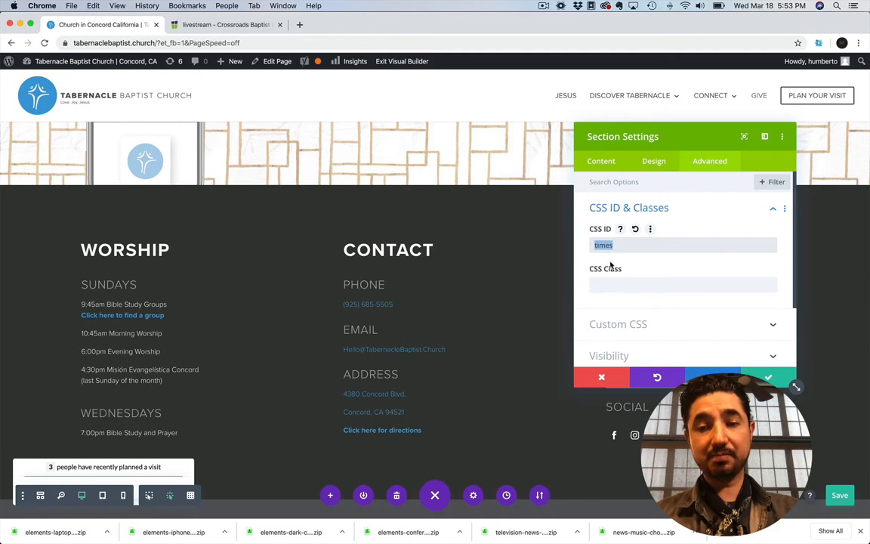
pyautogui.click(601, 378)
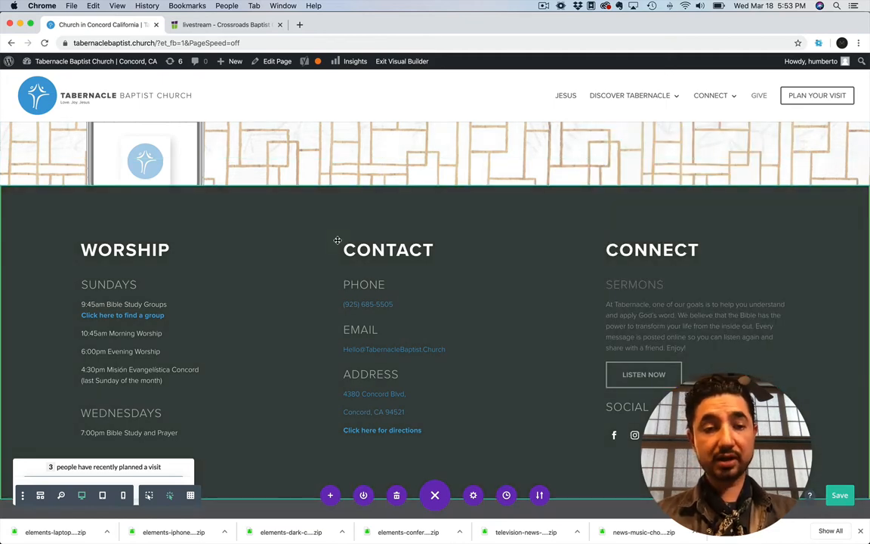
# Review the Times and Location button's link URL, highlighting its # prefix and the full value, and close the settings without keeping changes
pyautogui.scroll(1, 167, 208)
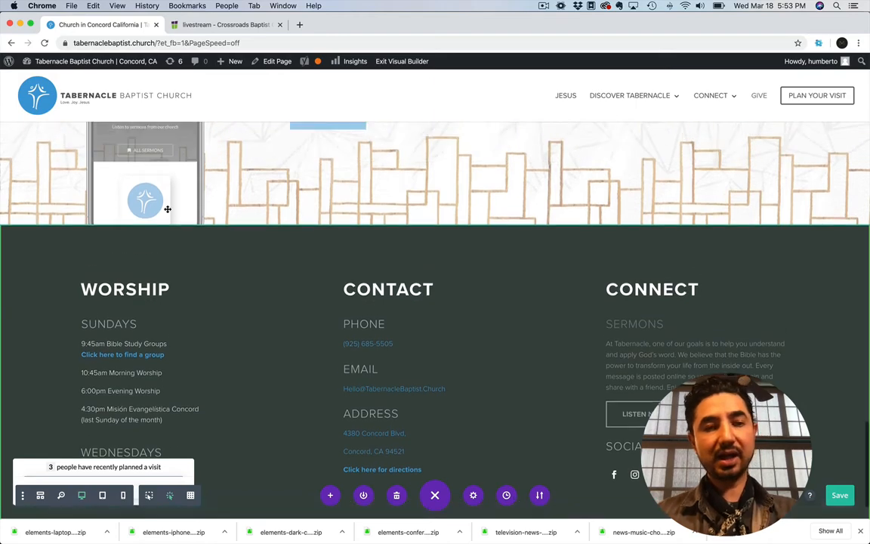
pyautogui.scroll(15, 202, 242)
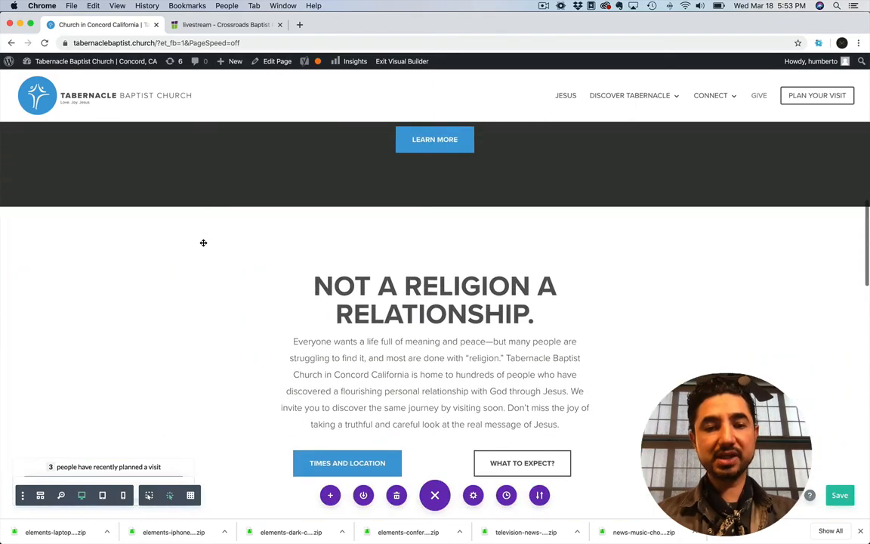
pyautogui.scroll(-3, 450, 368)
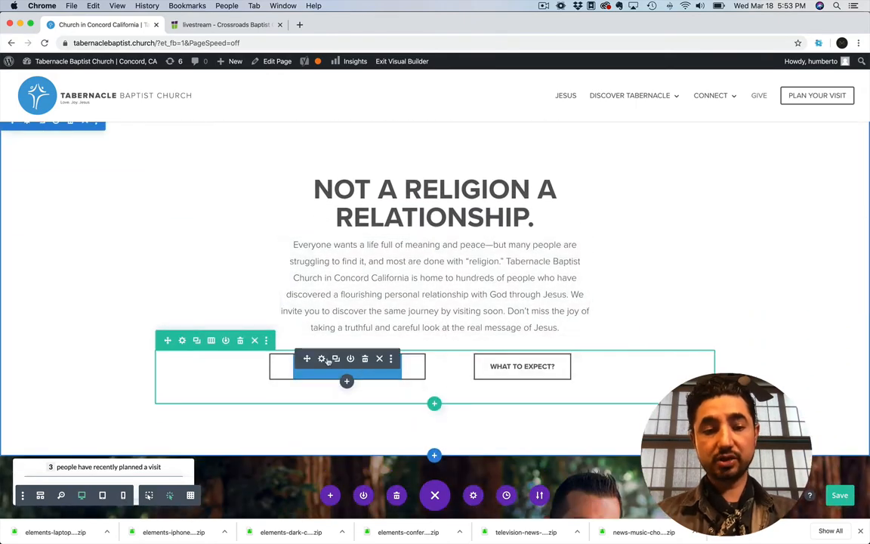
pyautogui.click(320, 360)
pyautogui.click(634, 283)
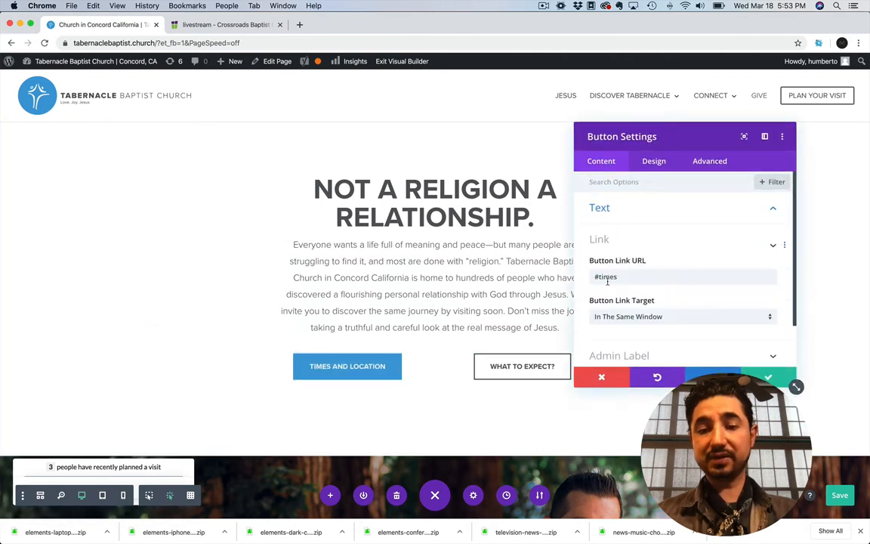
pyautogui.moveTo(599, 225); pyautogui.dragTo(587, 228)
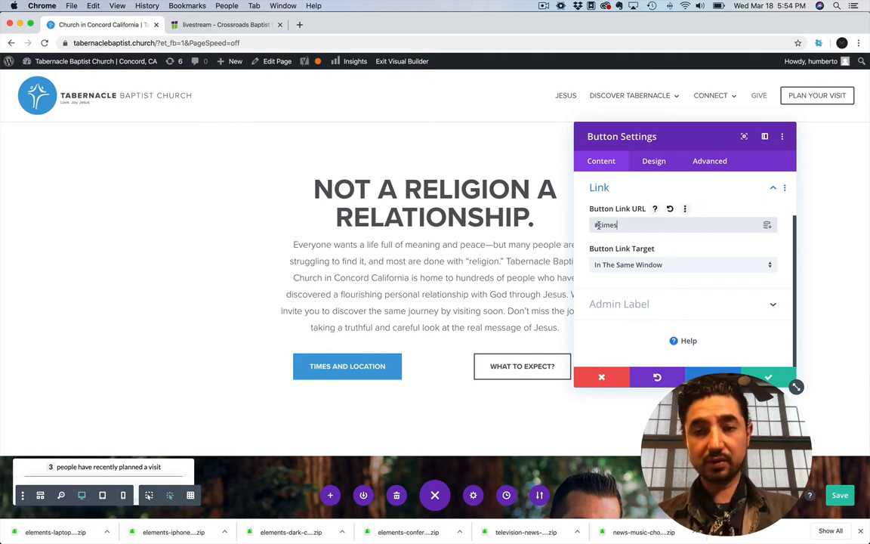
pyautogui.moveTo(596, 225); pyautogui.dragTo(581, 228)
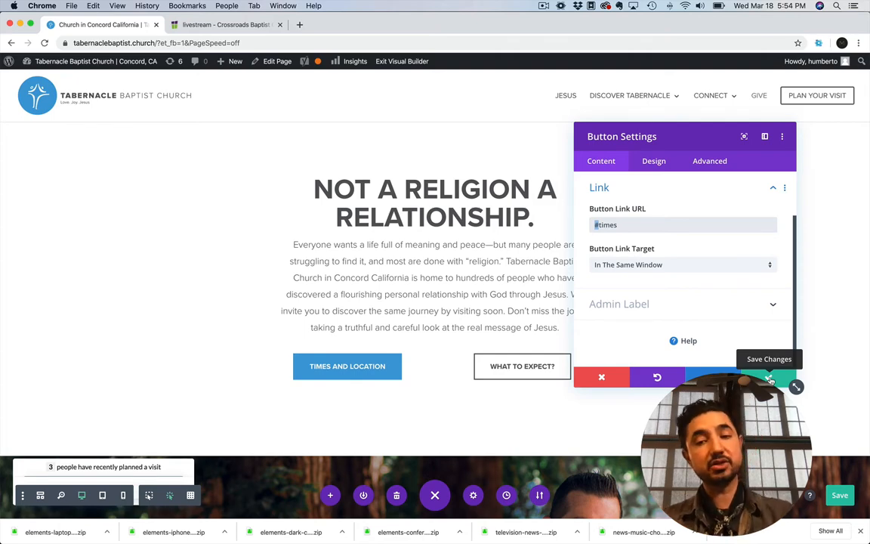
pyautogui.moveTo(622, 225); pyautogui.dragTo(572, 229)
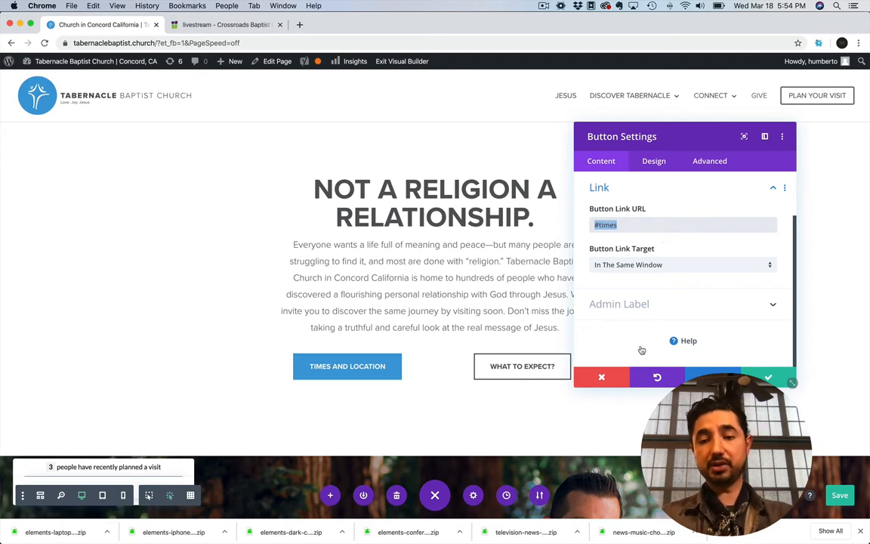
pyautogui.click(613, 378)
# Open the What to Expect page in a new browser tab and highlight the what-to-expect/ part of its address
pyautogui.moveTo(625, 96)
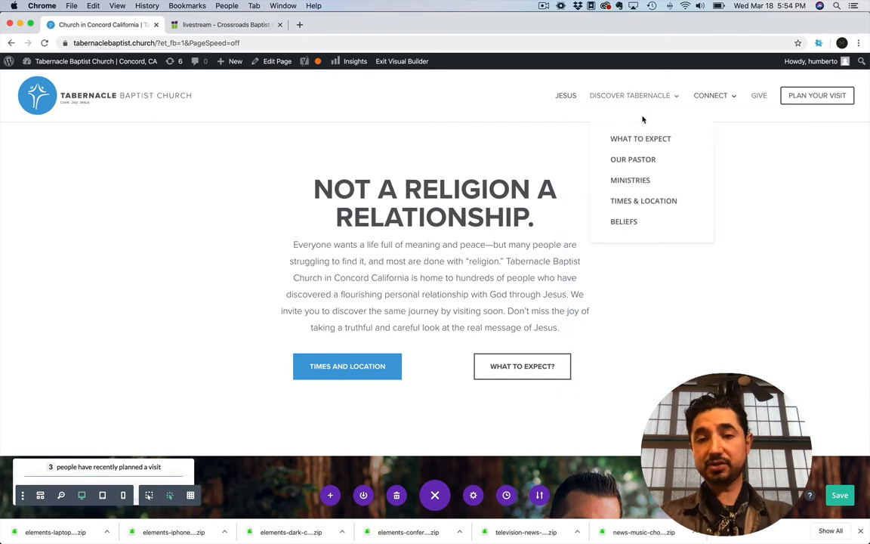
pyautogui.rightClick(641, 137)
pyautogui.click(662, 139)
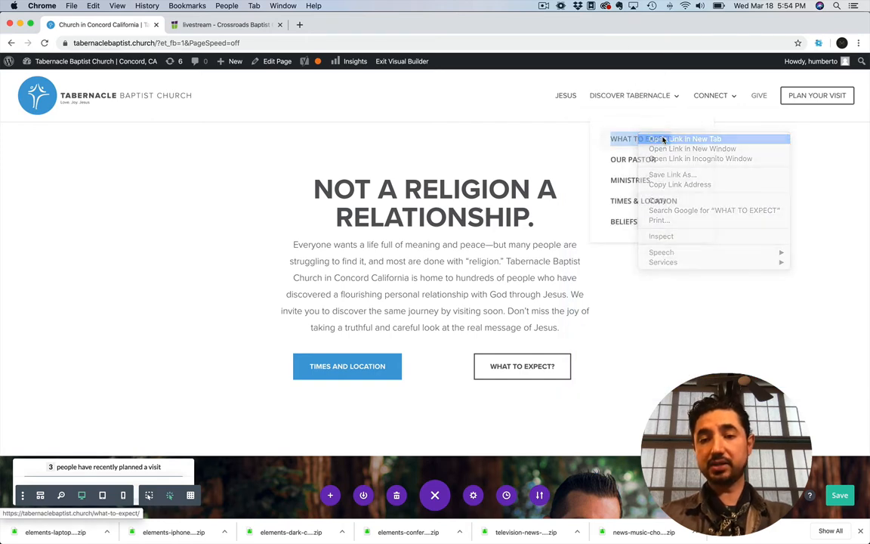
pyautogui.click(234, 27)
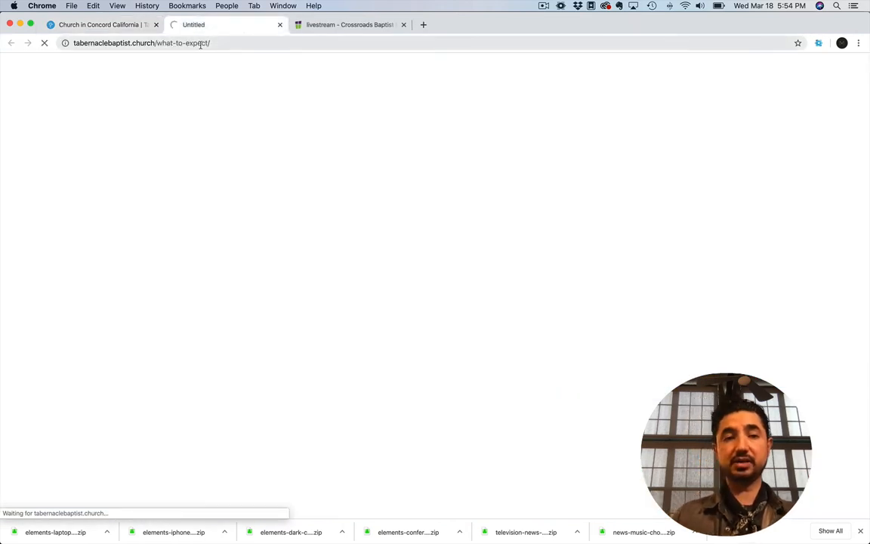
pyautogui.click(151, 43)
pyautogui.click(154, 43)
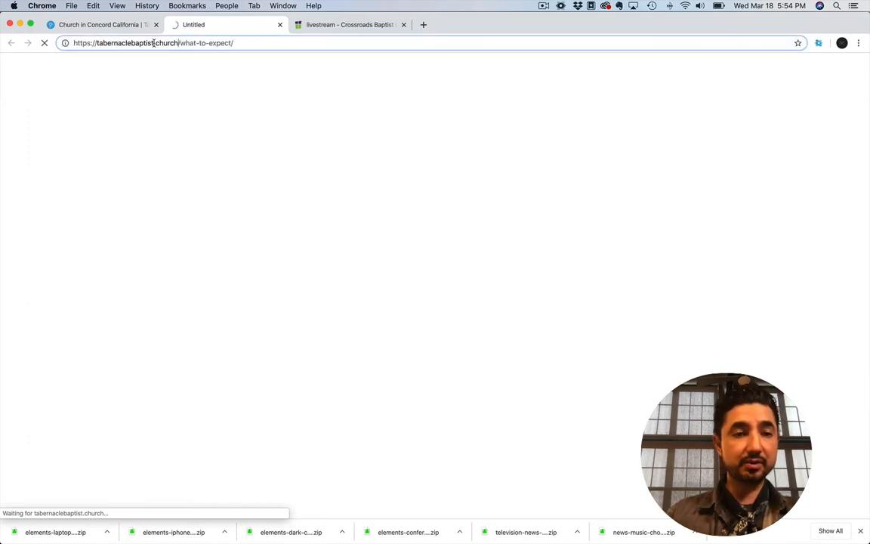
pyautogui.moveTo(180, 43); pyautogui.dragTo(43, 48)
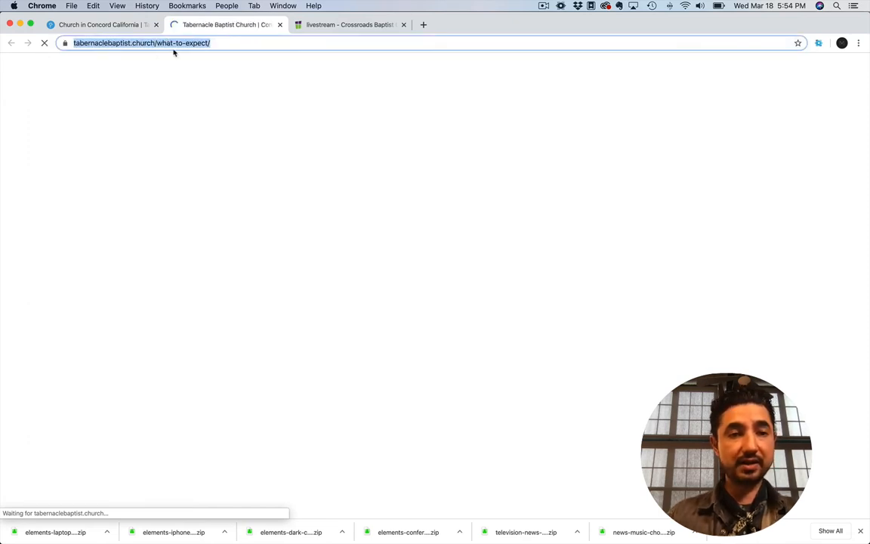
pyautogui.click(171, 43)
pyautogui.moveTo(251, 44); pyautogui.dragTo(180, 43)
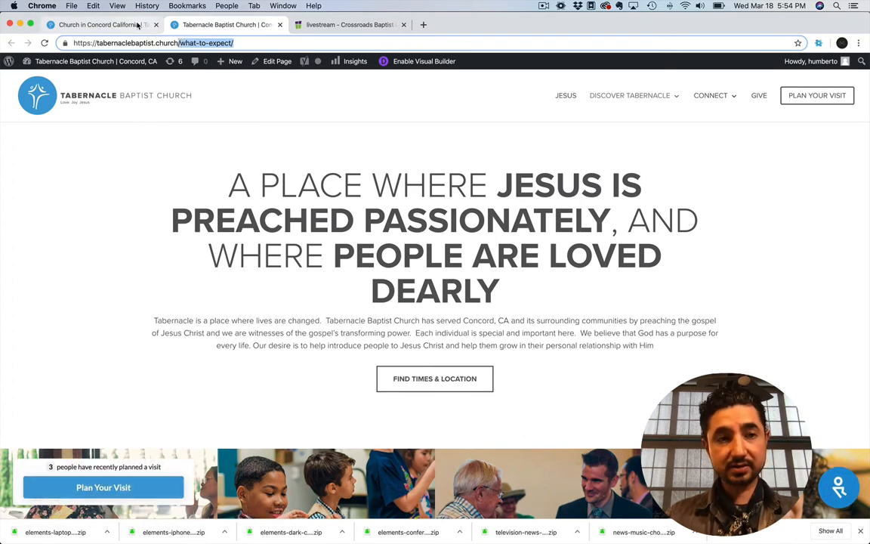
# Return to the home page builder and examine the What to Expect? button's link URL and link target choices
pyautogui.click(98, 24)
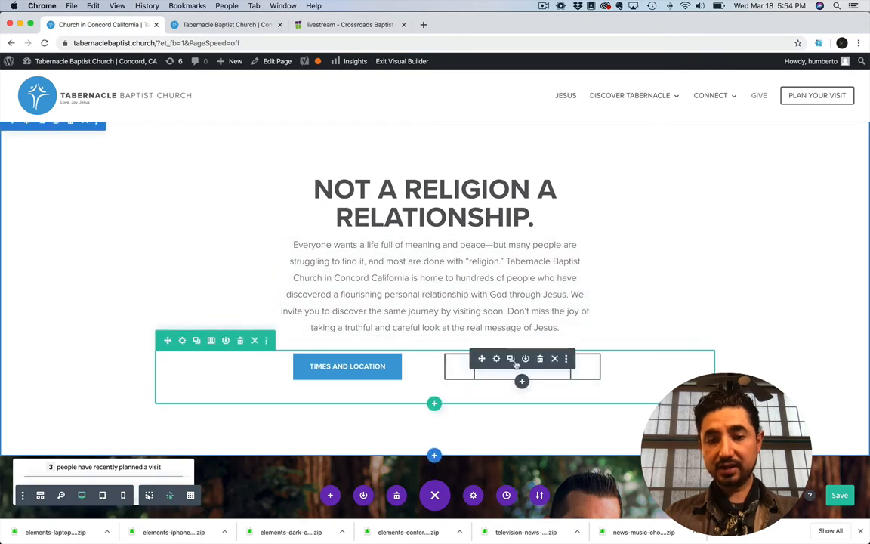
pyautogui.click(499, 360)
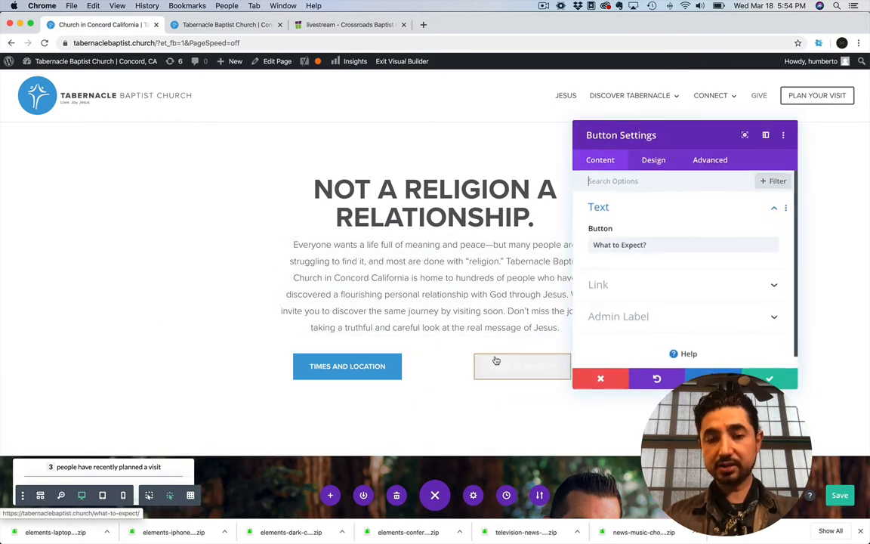
pyautogui.click(616, 286)
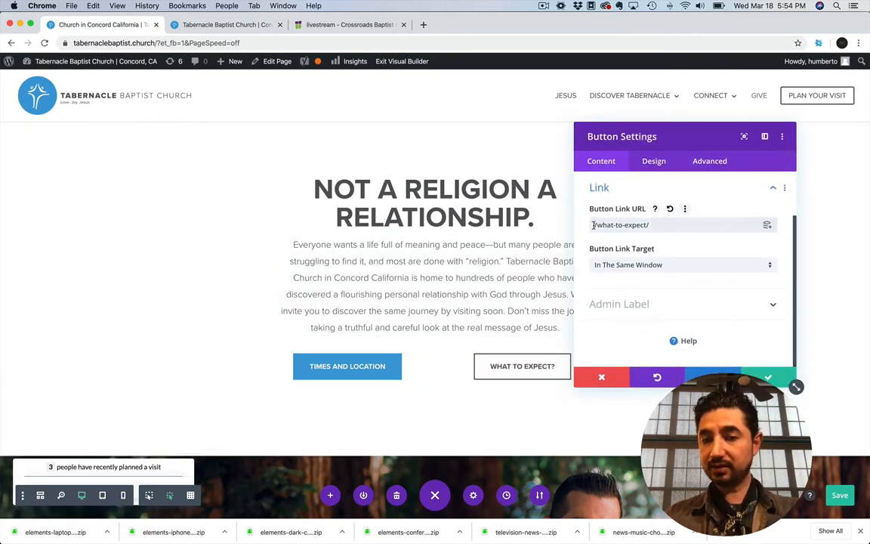
pyautogui.moveTo(594, 225); pyautogui.dragTo(676, 228)
pyautogui.click(677, 229)
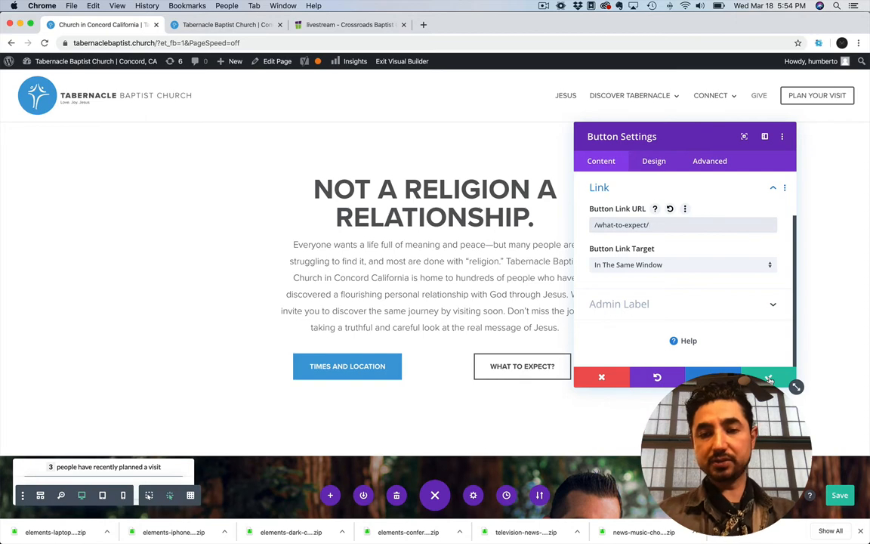
pyautogui.click(638, 264)
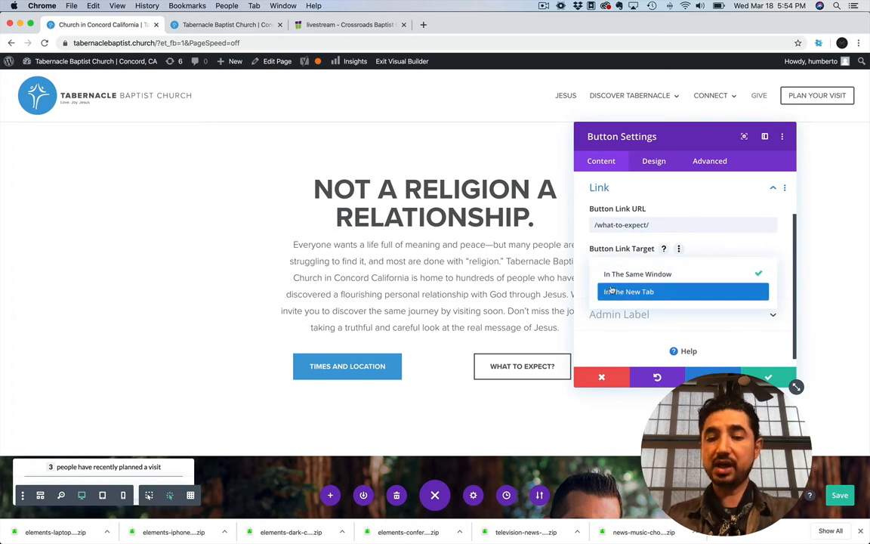
pyautogui.click(595, 240)
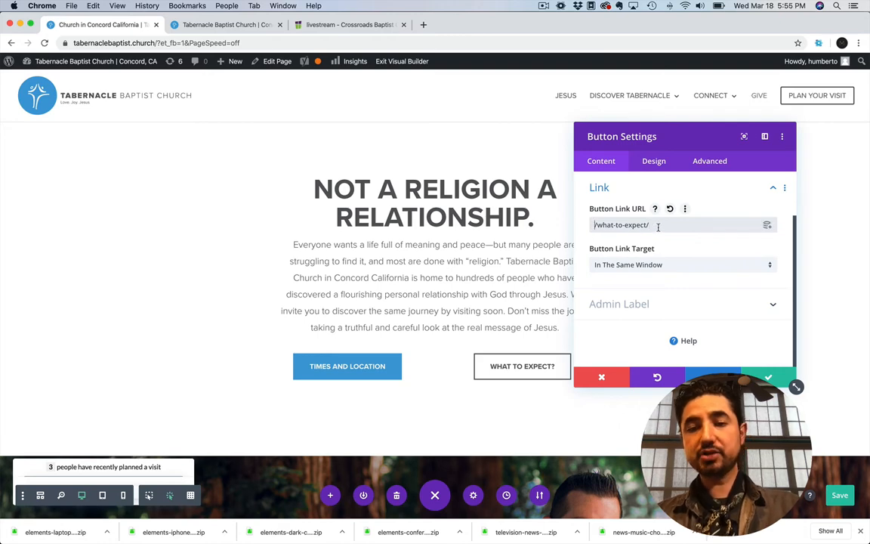
pyautogui.click(231, 27)
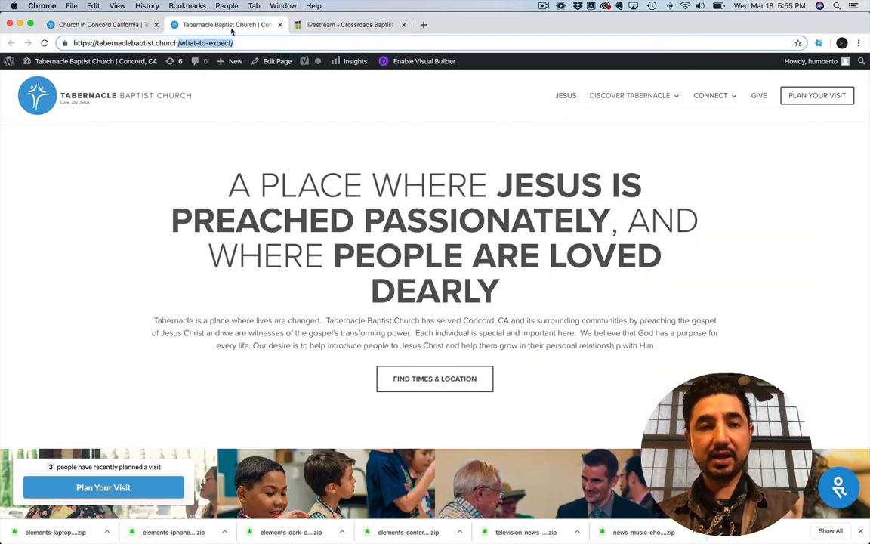
pyautogui.click(179, 43)
pyautogui.press('super+a')
pyautogui.press('super+c')
pyautogui.click(129, 24)
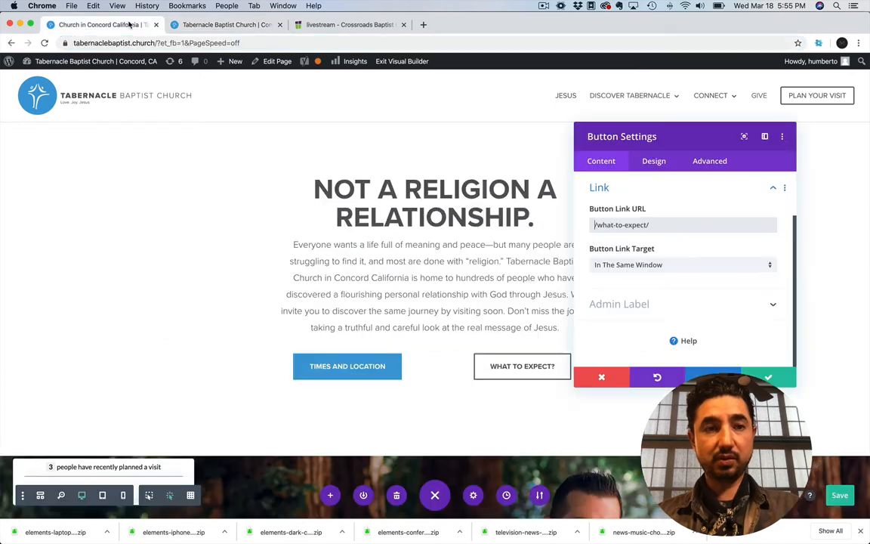
pyautogui.click(759, 225)
pyautogui.press('super+a')
pyautogui.press('super+v')
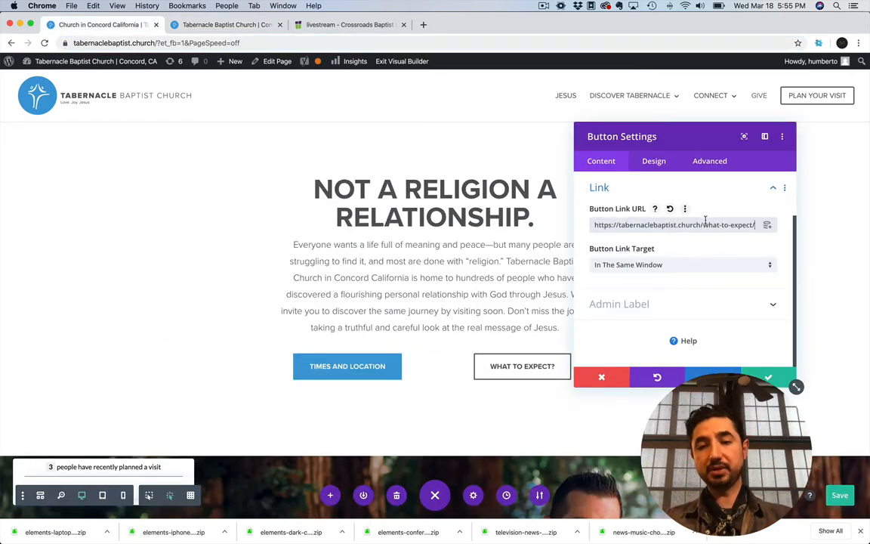
# Remove the domain from the button's link URL, leaving /what-to-expect/, and discard the changes to the button
pyautogui.moveTo(699, 224); pyautogui.dragTo(594, 224)
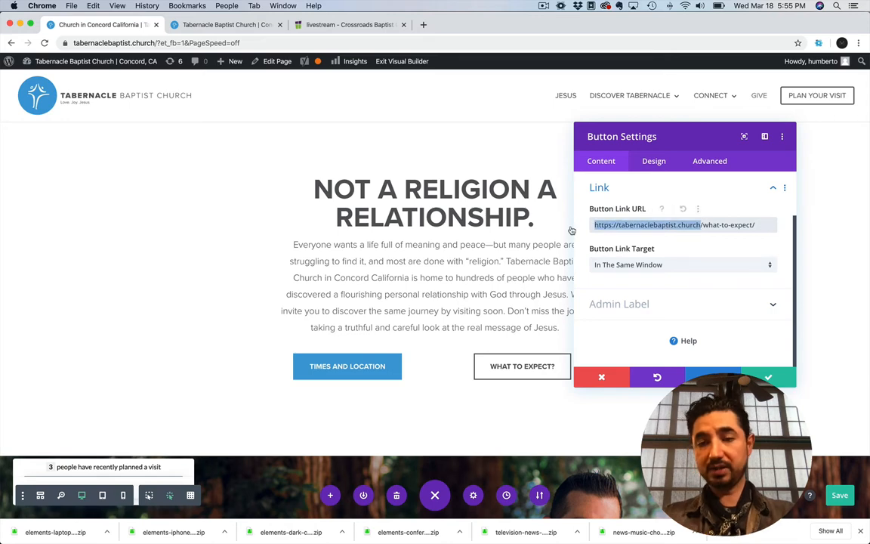
pyautogui.press('BackSpace')
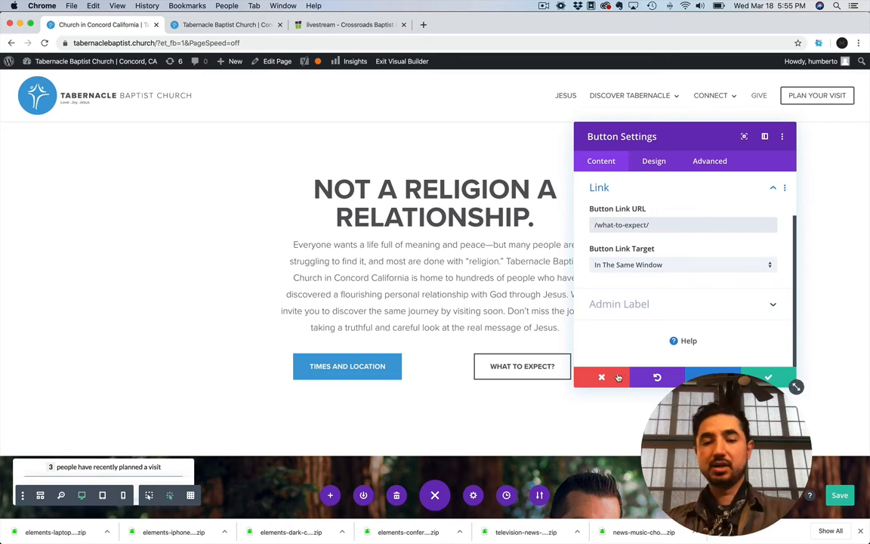
pyautogui.click(617, 376)
# Set the What to Expect? button's default background color to black in its design settings
pyautogui.scroll(-5, 617, 377)
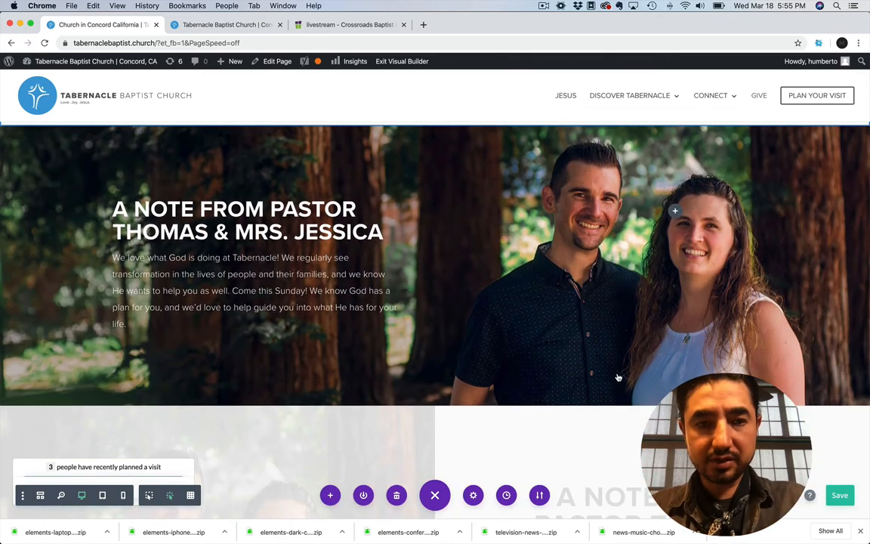
pyautogui.scroll(3, 617, 377)
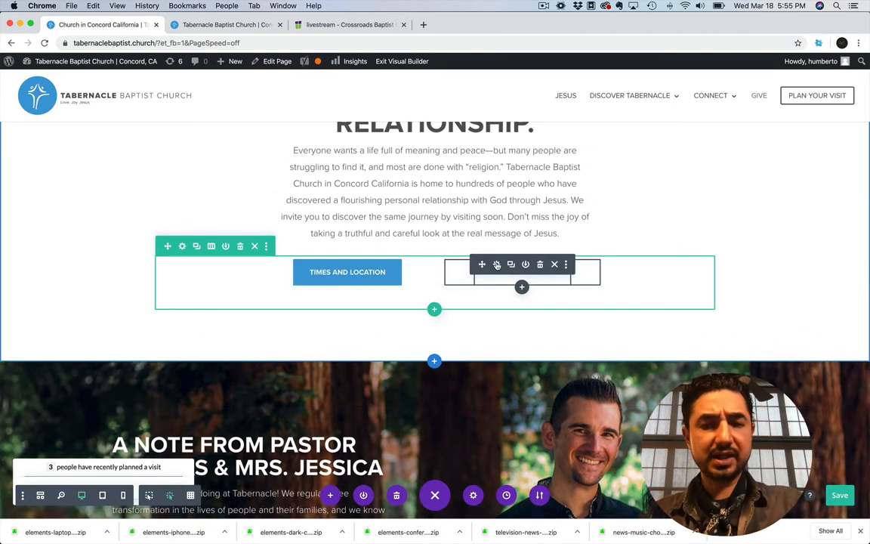
pyautogui.click(507, 262)
pyautogui.click(655, 162)
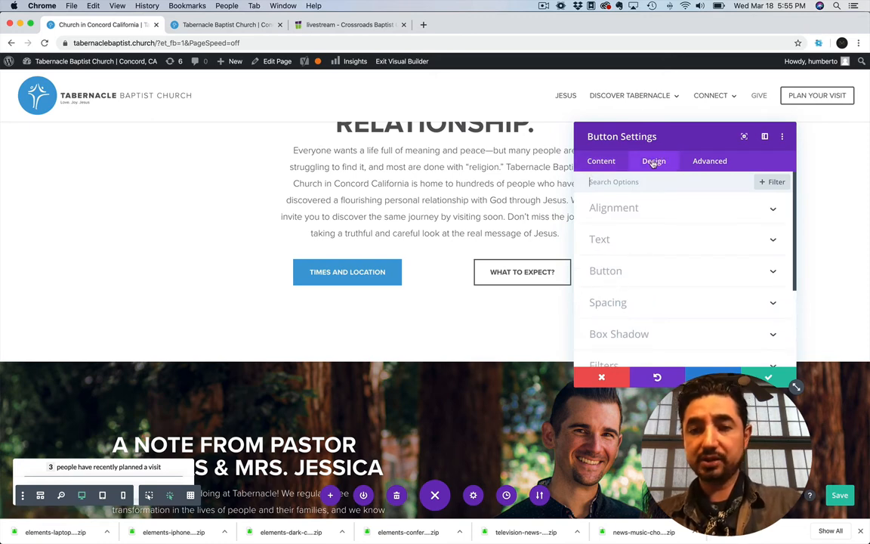
pyautogui.click(619, 272)
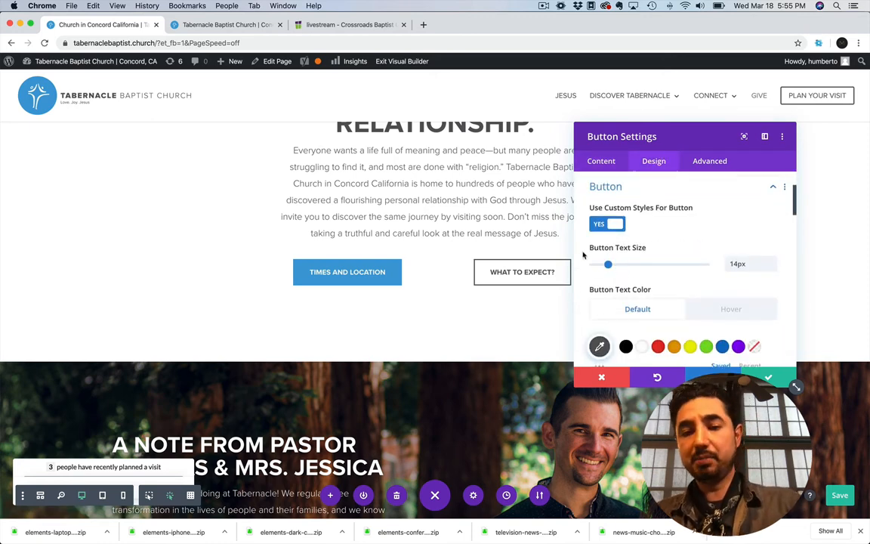
pyautogui.scroll(-3, 583, 255)
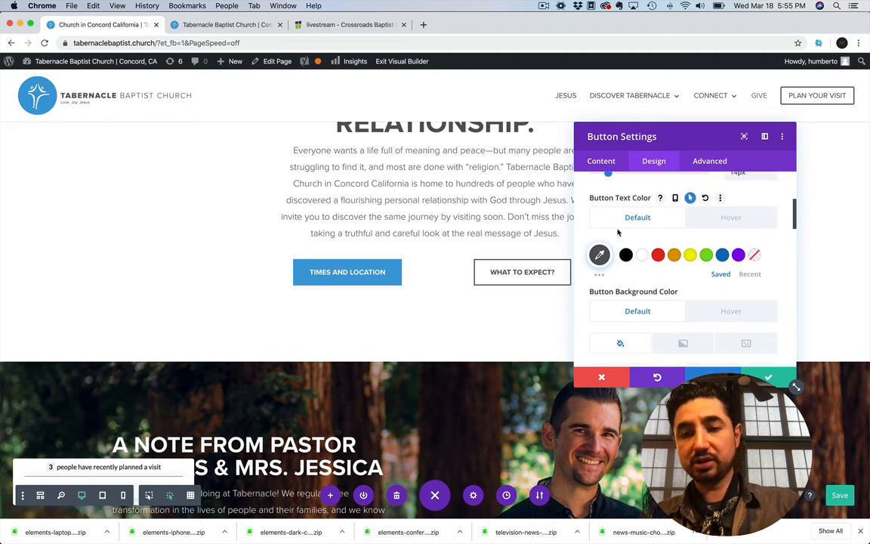
pyautogui.scroll(-5, 618, 287)
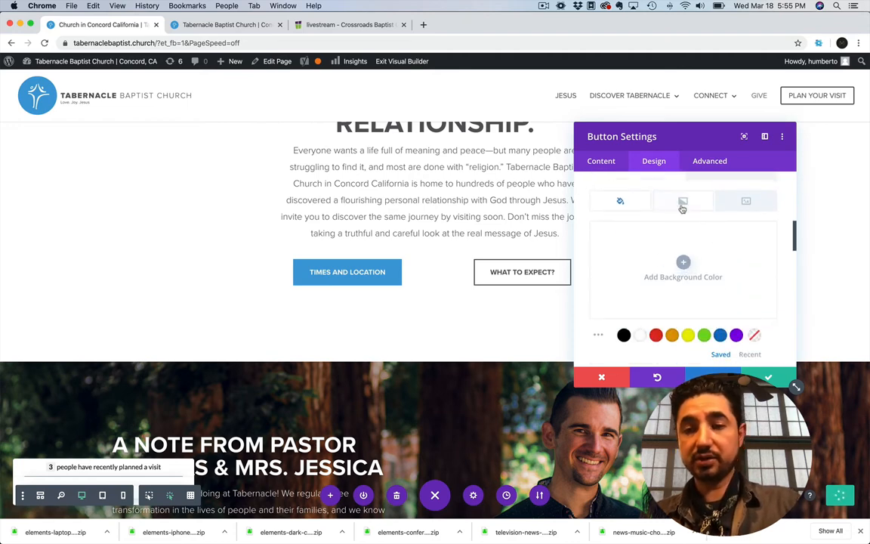
pyautogui.click(683, 266)
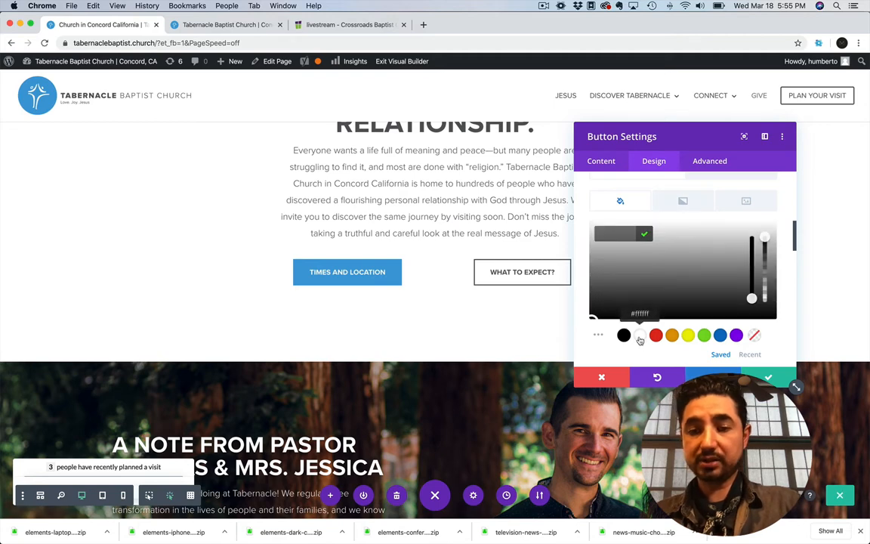
pyautogui.click(623, 335)
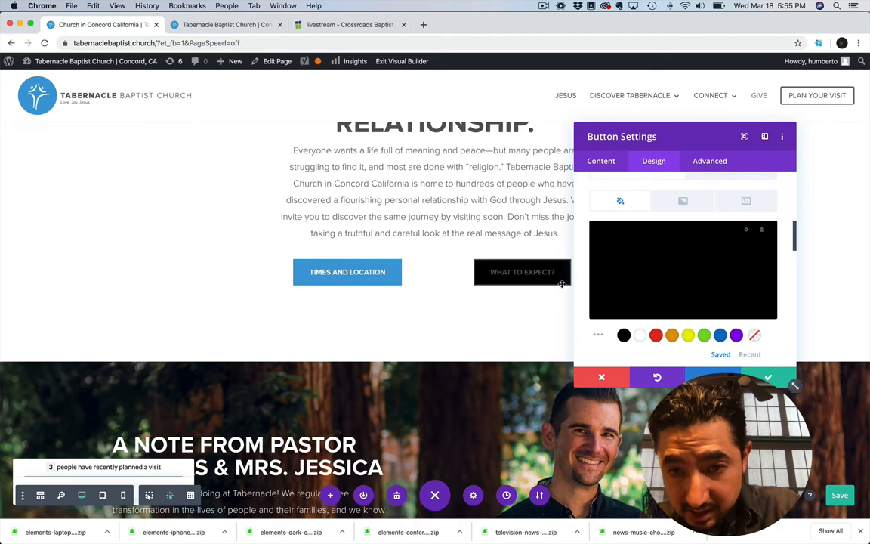
# Set the What to Expect? button's border color to black and its text color to white
pyautogui.scroll(-5, 583, 250)
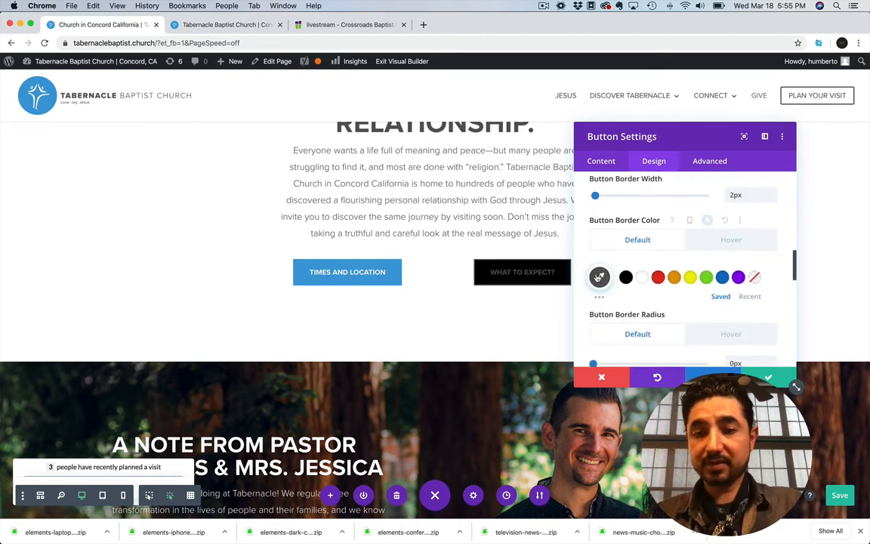
pyautogui.click(627, 278)
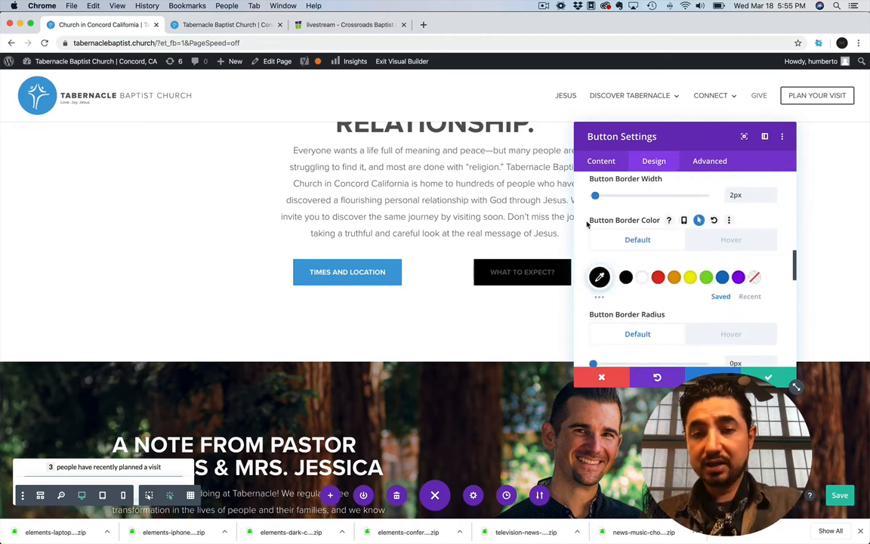
pyautogui.scroll(5, 580, 219)
pyautogui.scroll(1, 579, 219)
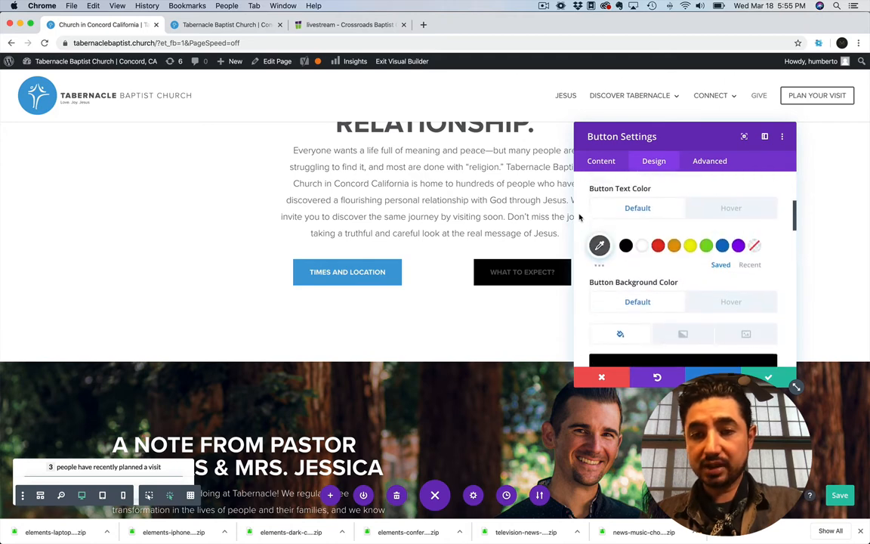
pyautogui.click(641, 246)
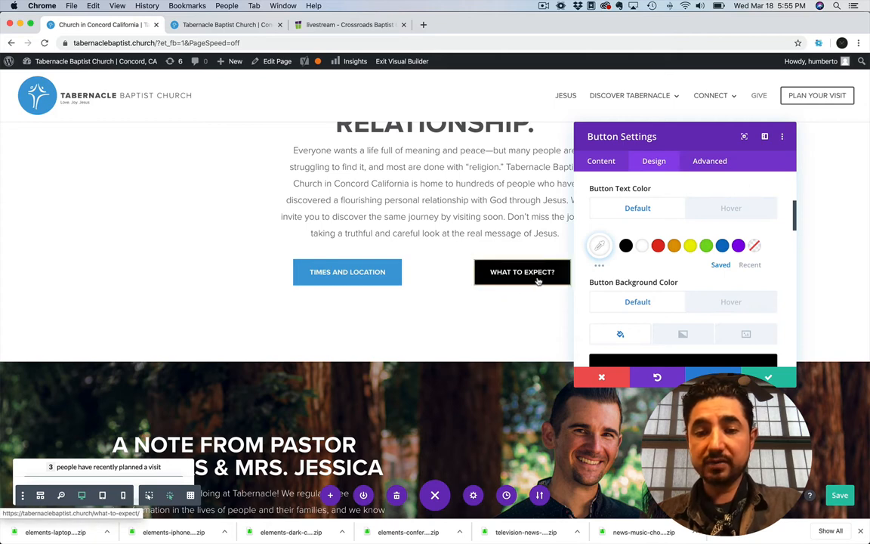
# Compare the button's default and hover text colors and examine its hover background color
pyautogui.click(732, 209)
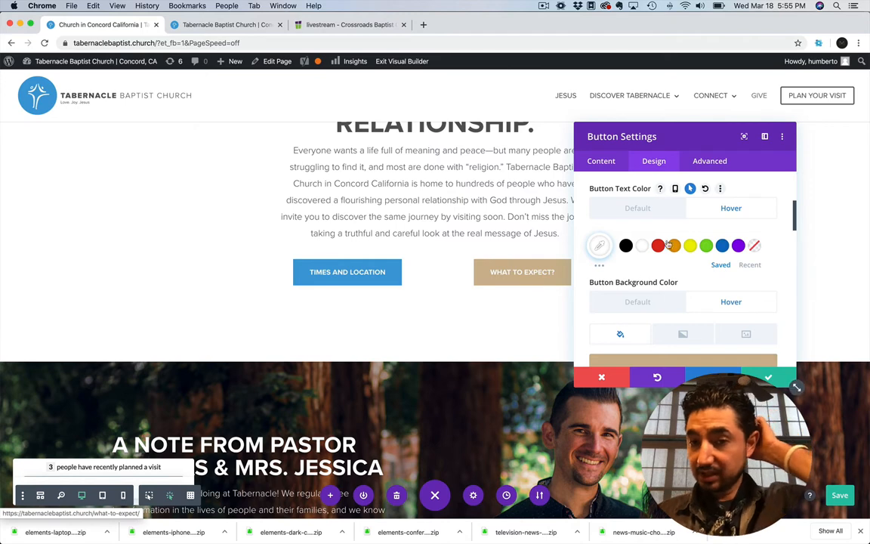
pyautogui.click(639, 206)
pyautogui.click(735, 208)
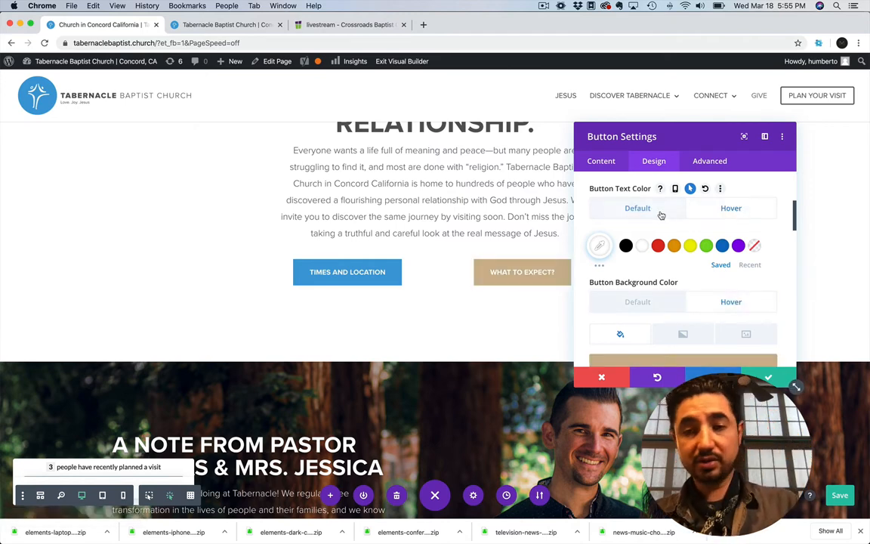
pyautogui.scroll(-2, 732, 212)
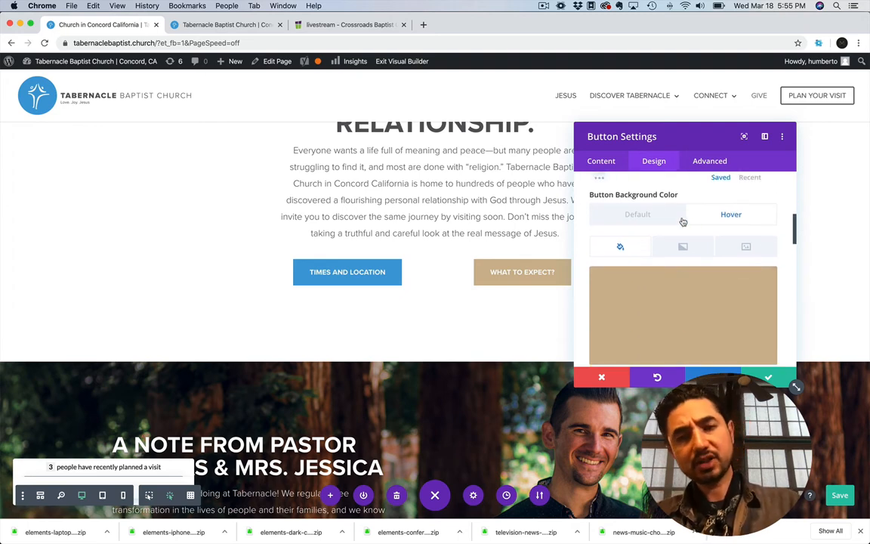
pyautogui.scroll(-2, 670, 219)
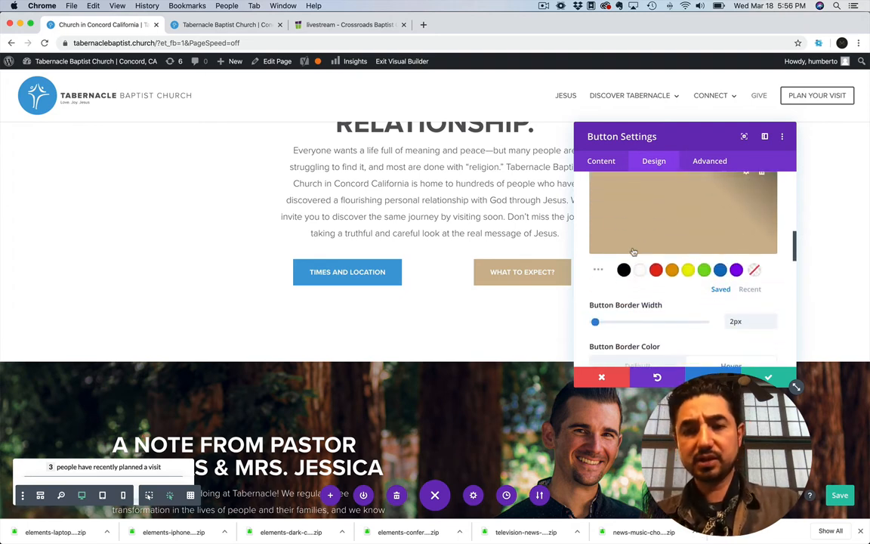
pyautogui.scroll(-1, 580, 213)
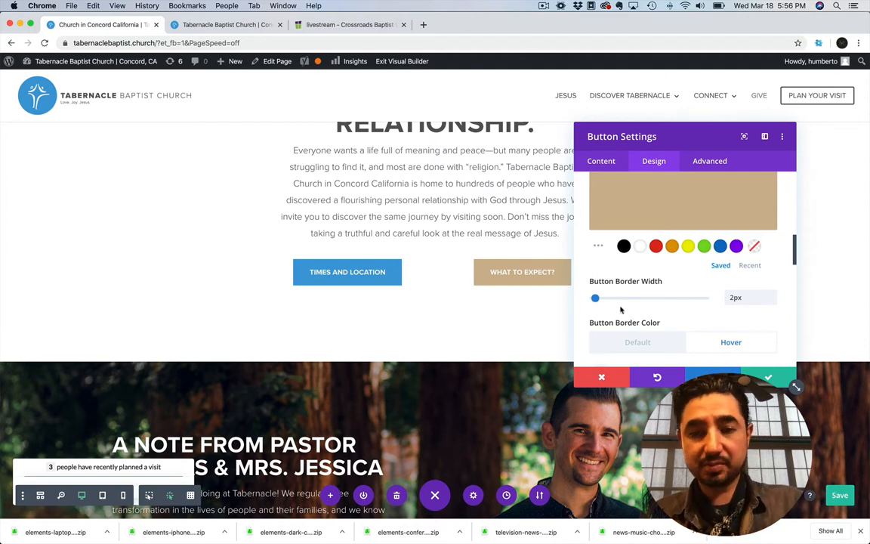
# Increase the button's border width to 13px, and discard all the design changes made to the button
pyautogui.moveTo(595, 297)
pyautogui.mouseDown()
pyautogui.moveTo(620, 298)
pyautogui.moveTo(594, 298)
pyautogui.moveTo(608, 299)
pyautogui.mouseUp()
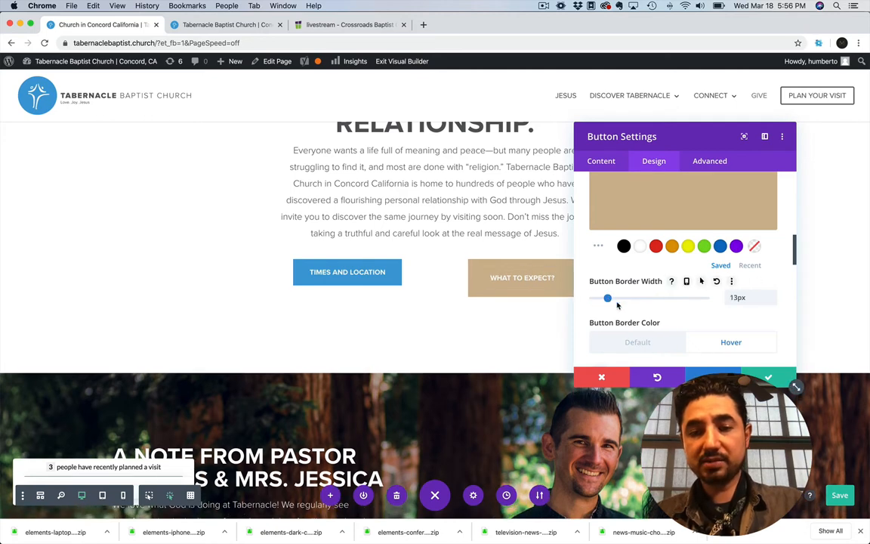
pyautogui.scroll(-3, 617, 304)
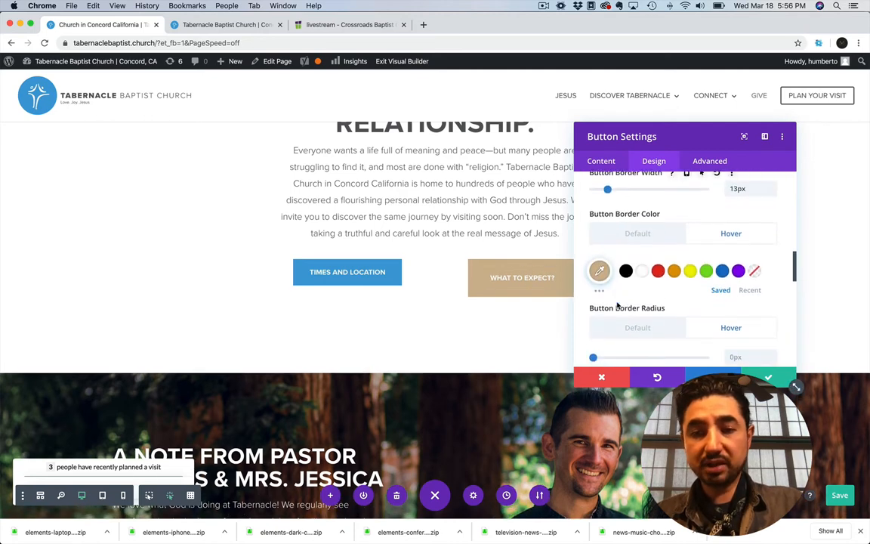
pyautogui.click(595, 377)
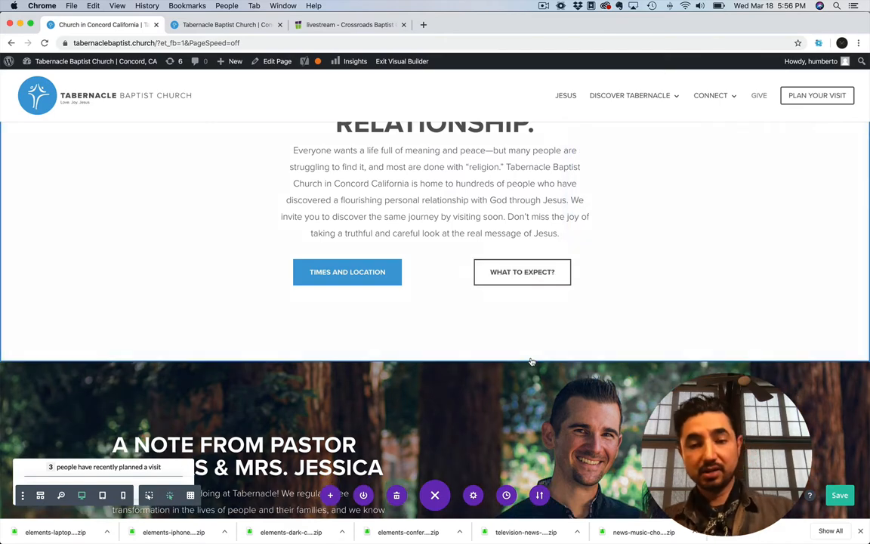
# Check the topic list in the Website Training note in Evernote and return to the pastor's note section in Chrome
pyautogui.scroll(-2, 532, 362)
pyautogui.scroll(-3, 532, 362)
pyautogui.press('super+Tab')
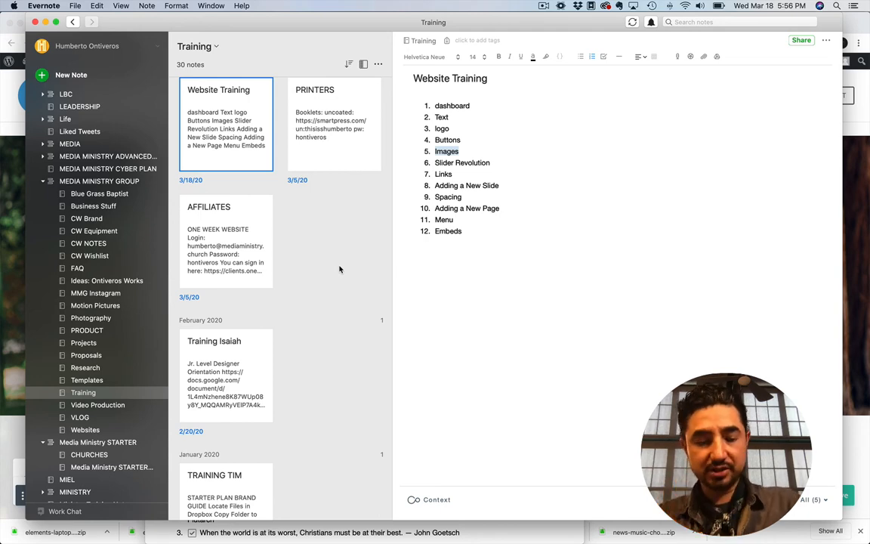
pyautogui.press('super+Tab')
pyautogui.scroll(1, 118, 193)
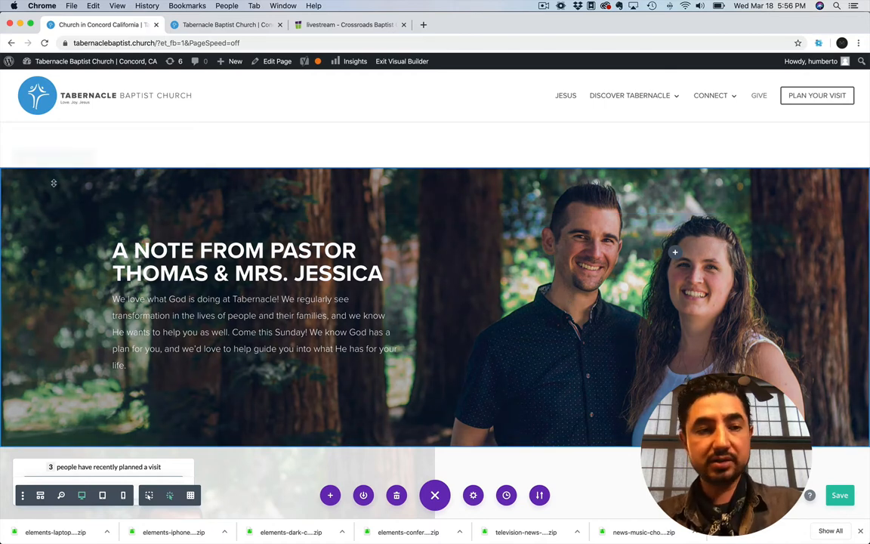
# Replace the pastor's note section background image with pics-28.jpg from the media library
pyautogui.click(26, 155)
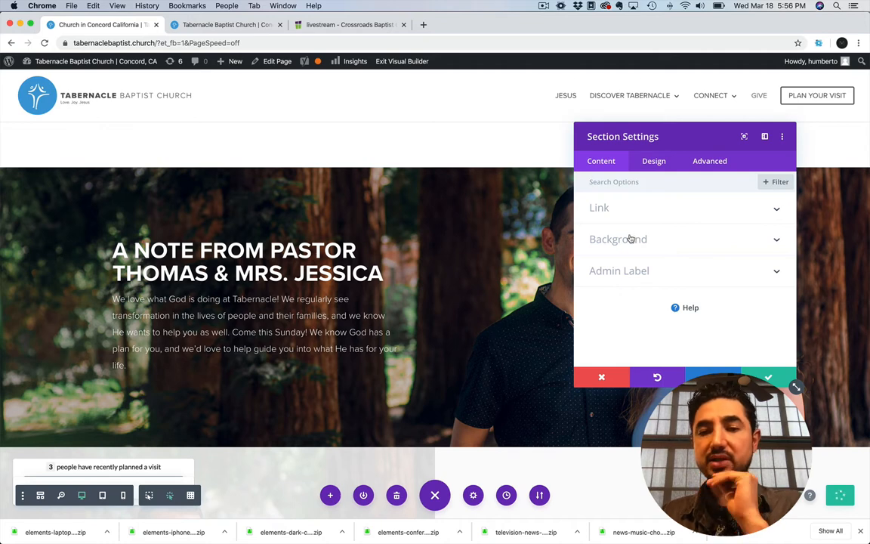
pyautogui.click(631, 239)
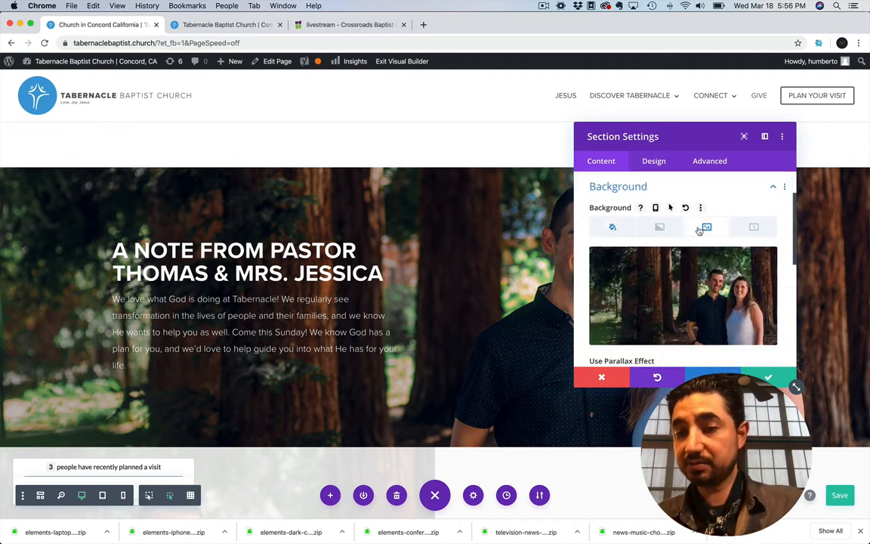
pyautogui.moveTo(714, 284)
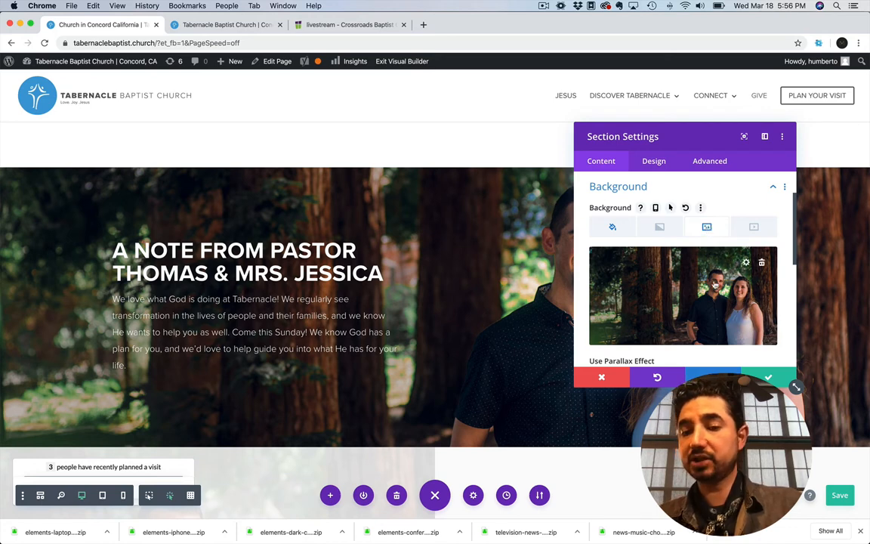
pyautogui.click(746, 262)
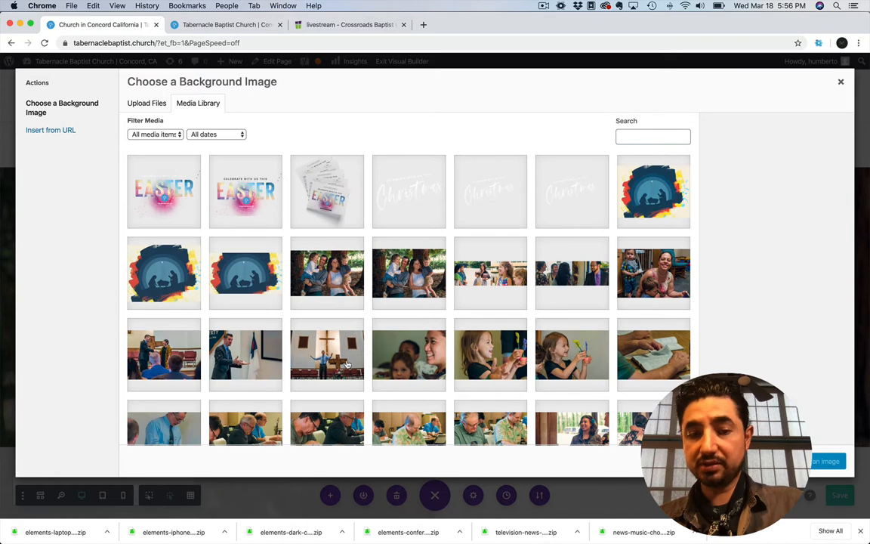
pyautogui.click(324, 359)
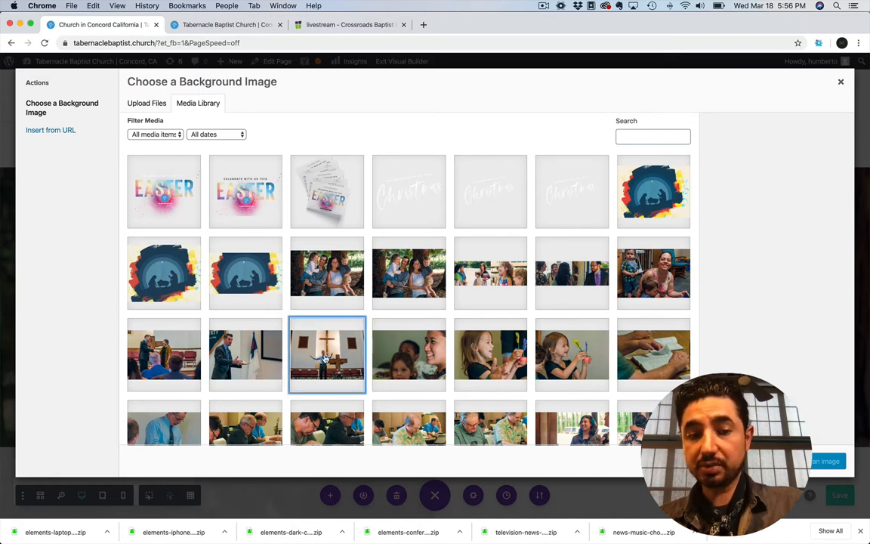
pyautogui.click(411, 355)
pyautogui.click(482, 360)
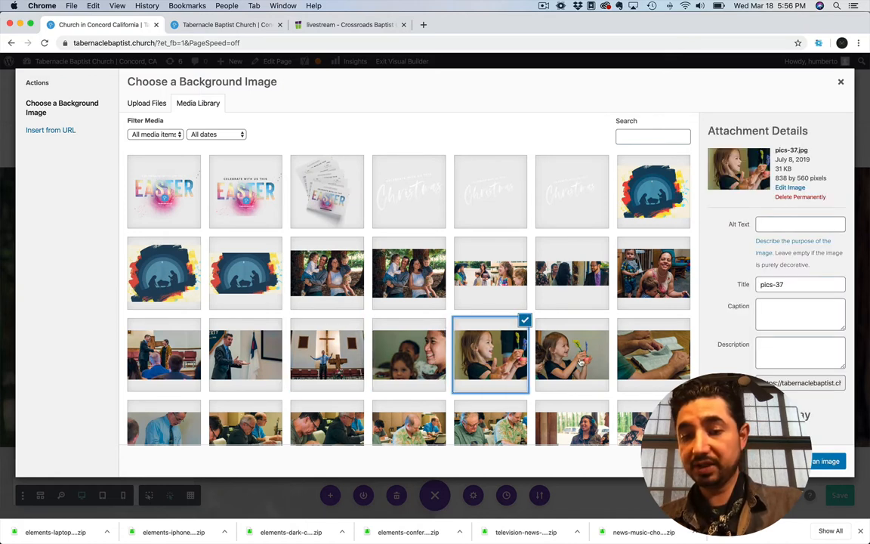
pyautogui.scroll(-3, 580, 362)
pyautogui.click(651, 355)
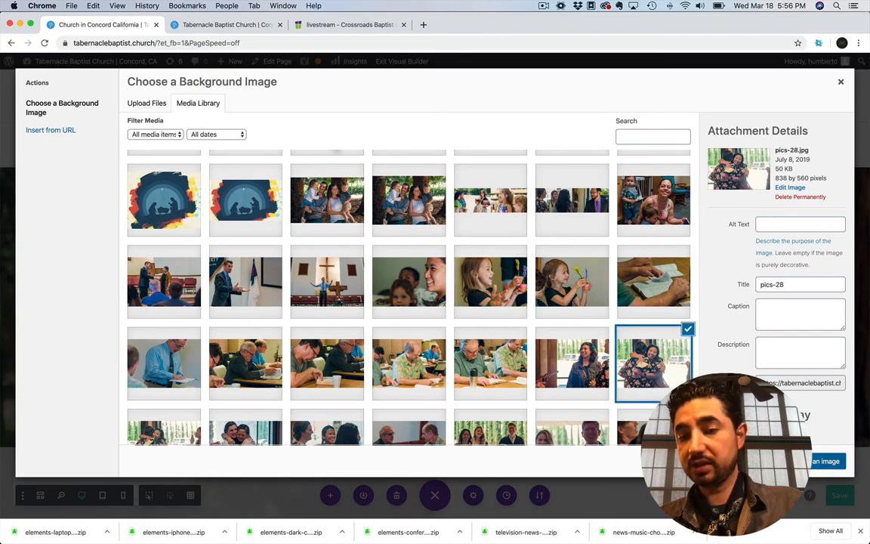
pyautogui.click(825, 461)
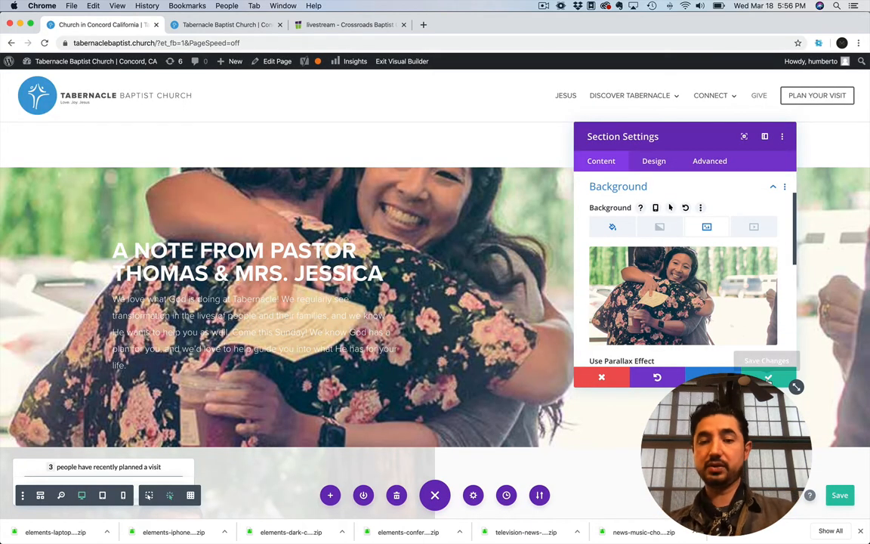
# Reopen the background image choices for the pastor's note section and check the pixel dimensions of pics-42.jpg
pyautogui.click(664, 301)
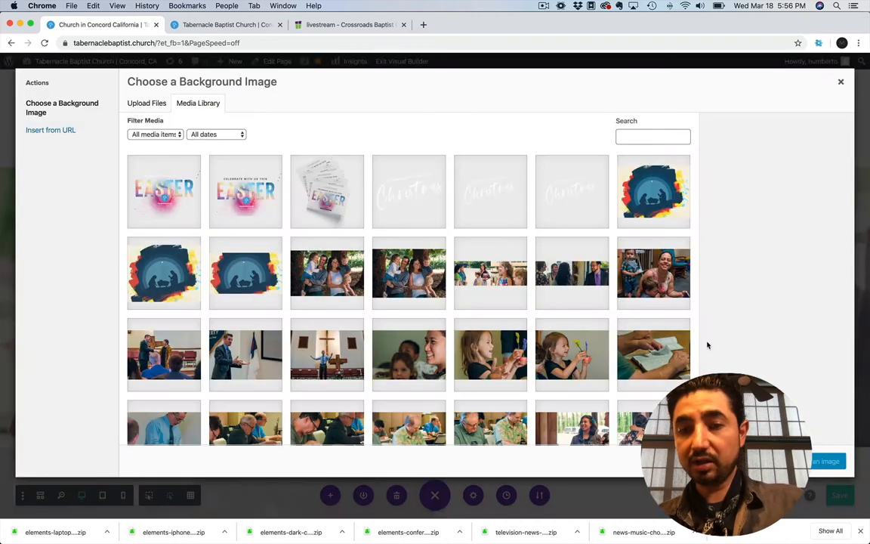
pyautogui.click(641, 282)
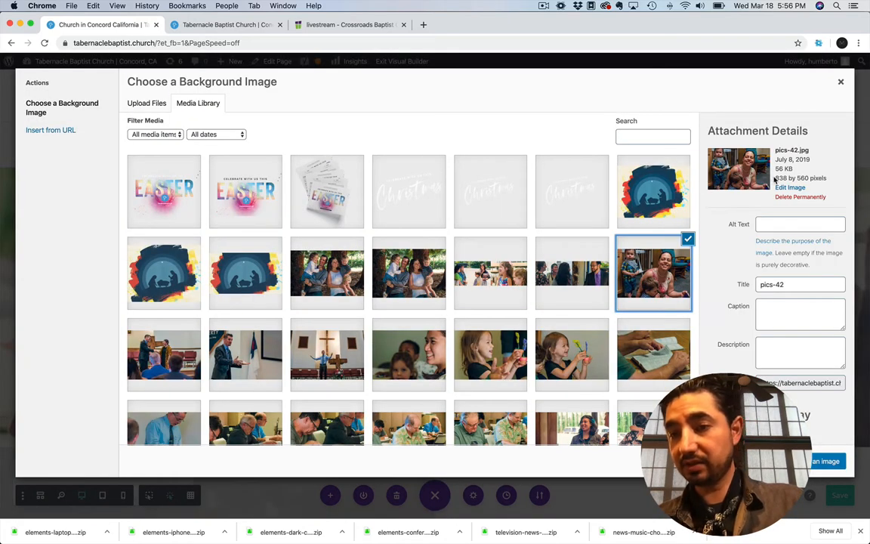
pyautogui.moveTo(775, 178); pyautogui.dragTo(810, 177)
pyautogui.scroll(-2, 484, 310)
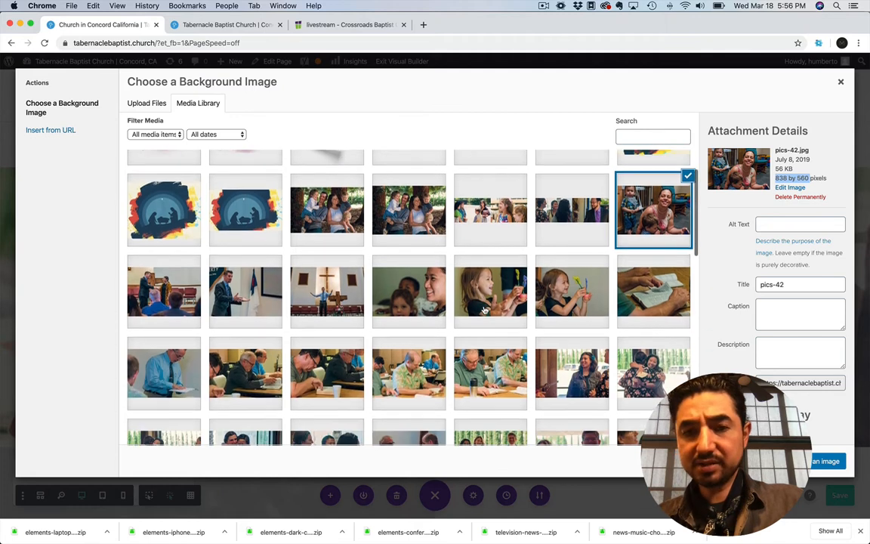
# Compare the pixel dimensions of jesuspagepics-02.jpg and pics-31.jpg in the media library
pyautogui.click(489, 207)
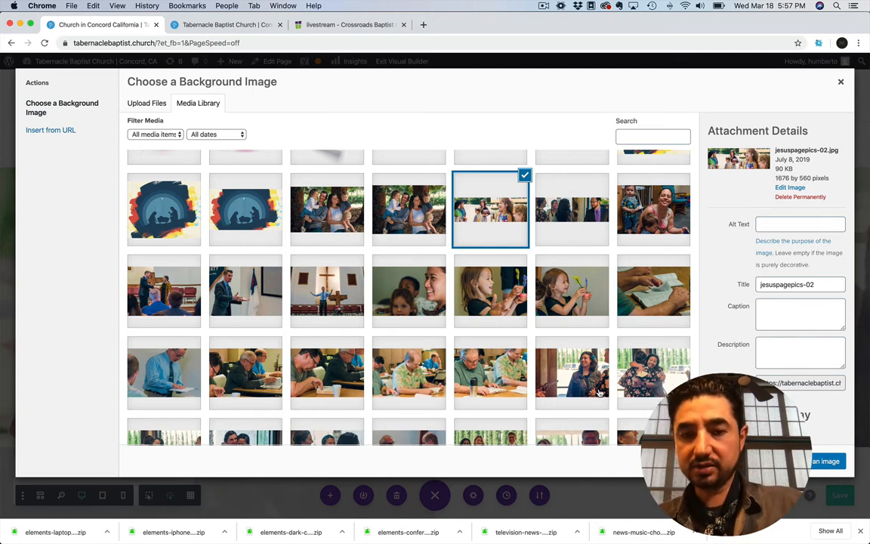
pyautogui.scroll(-2, 599, 392)
pyautogui.click(490, 292)
pyautogui.click(408, 312)
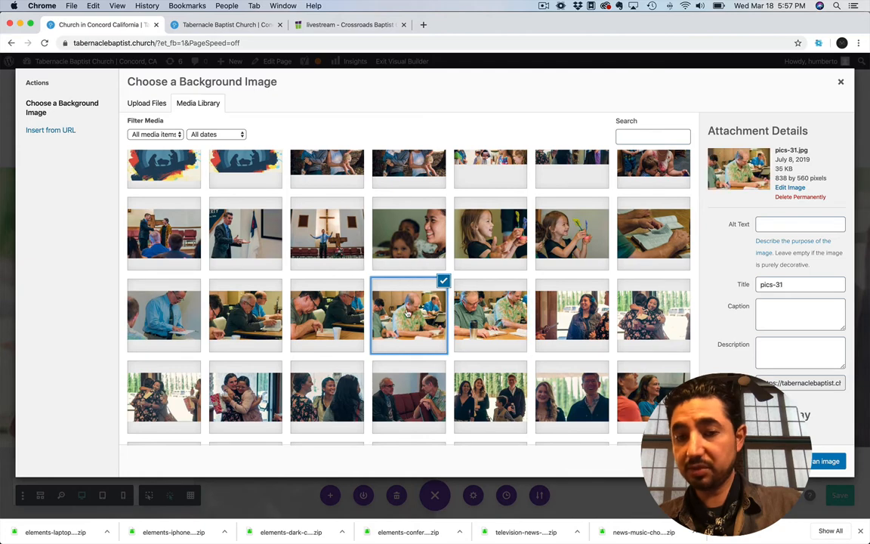
pyautogui.scroll(-2, 408, 312)
pyautogui.scroll(3, 483, 246)
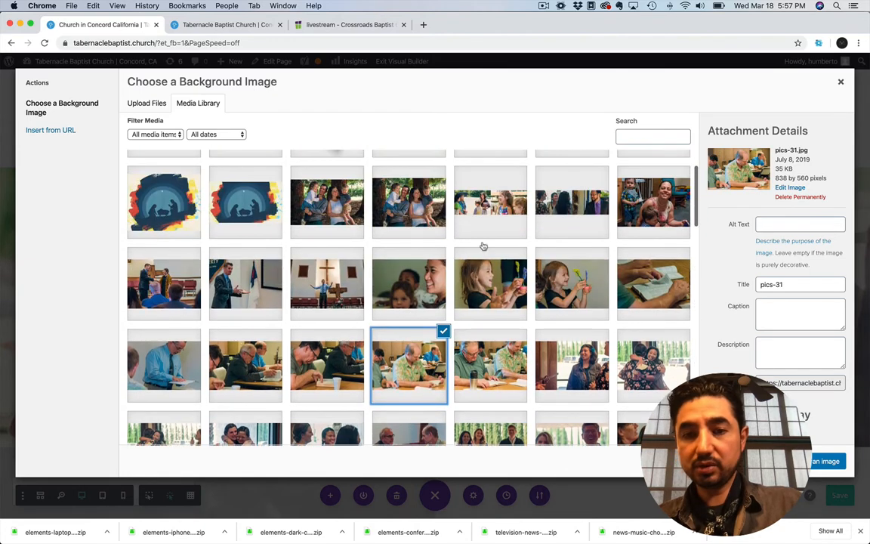
pyautogui.click(490, 197)
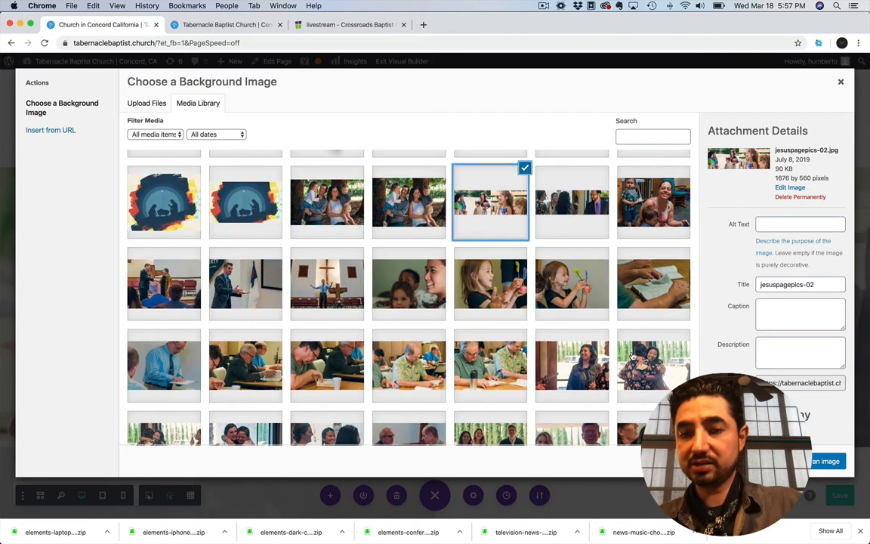
pyautogui.scroll(-1, 633, 355)
pyautogui.scroll(3, 632, 355)
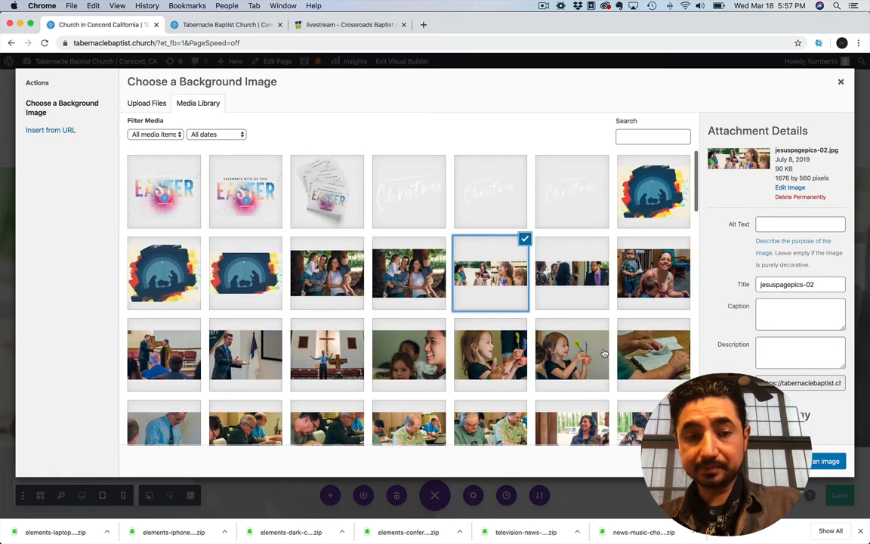
# Find the pastor couple's forest photos in the media library and compare the pixel dimensions of the different versions
pyautogui.scroll(-5, 604, 352)
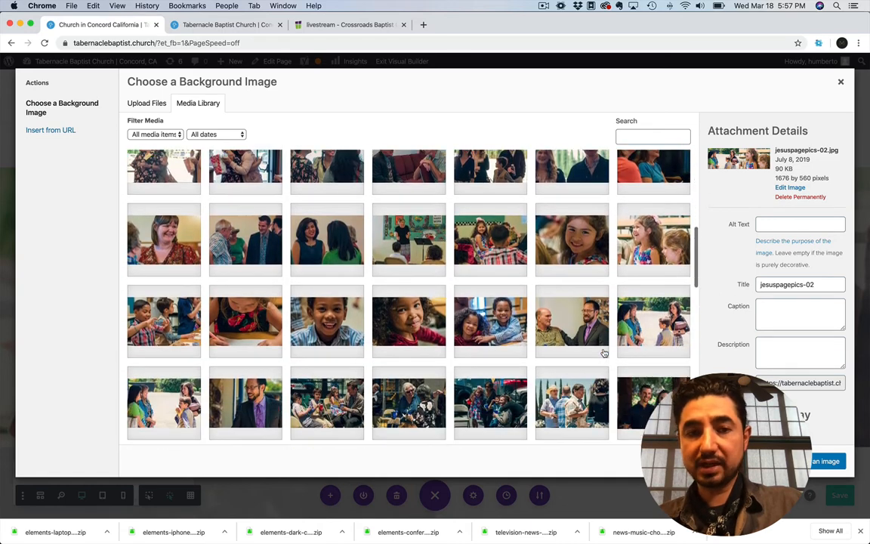
pyautogui.scroll(-5, 604, 352)
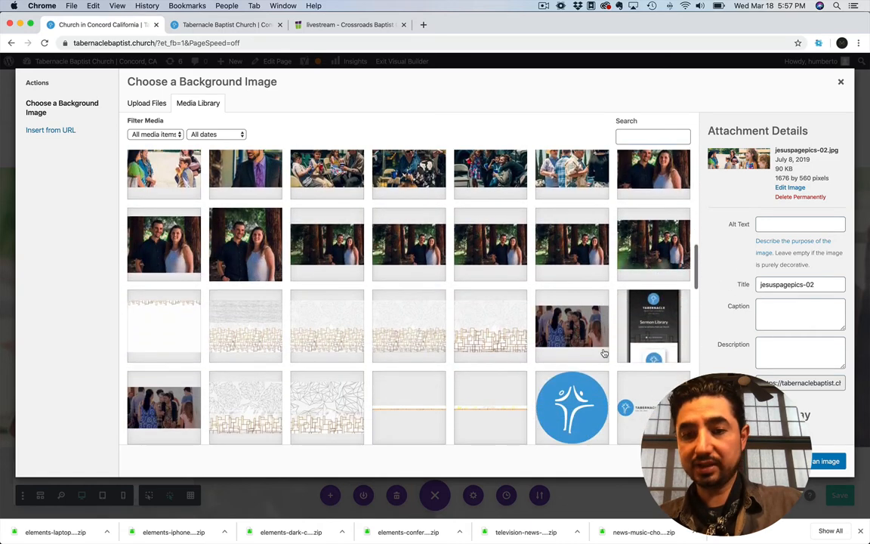
pyautogui.click(648, 243)
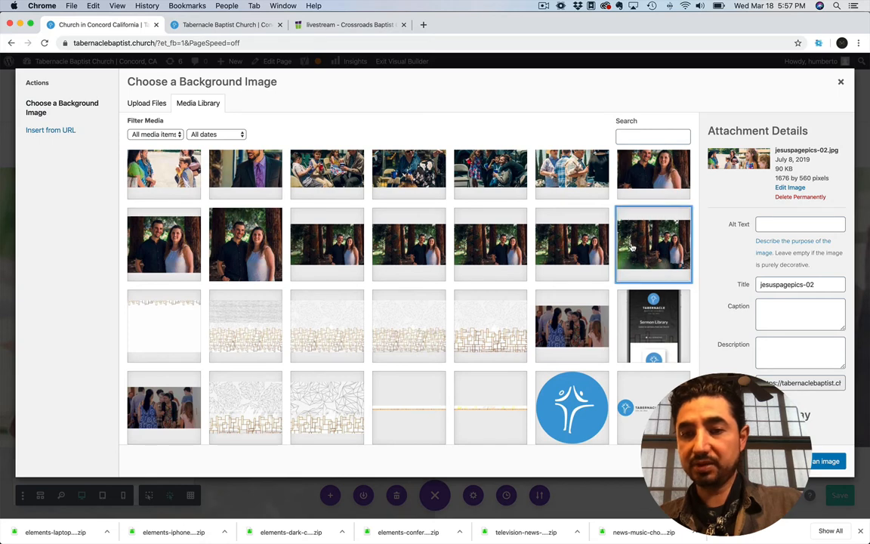
pyautogui.click(575, 242)
pyautogui.click(489, 230)
pyautogui.click(408, 227)
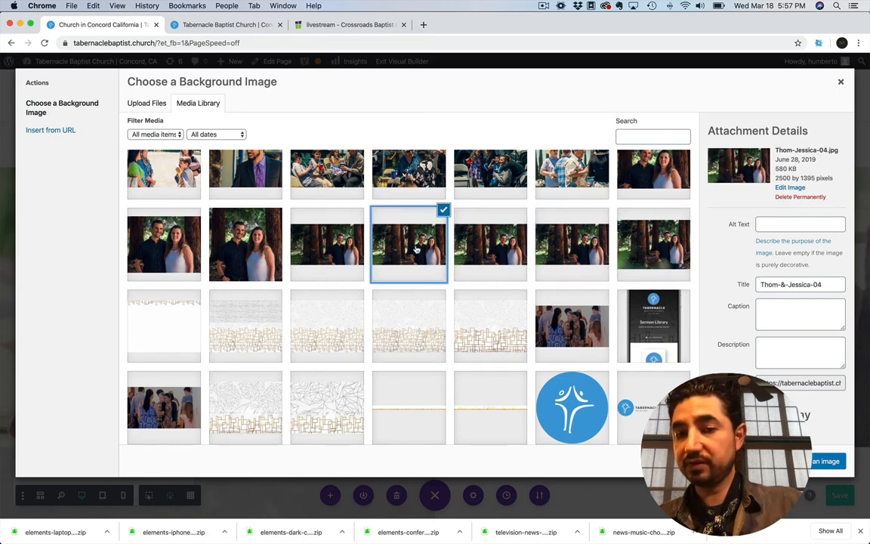
pyautogui.click(358, 241)
pyautogui.click(404, 247)
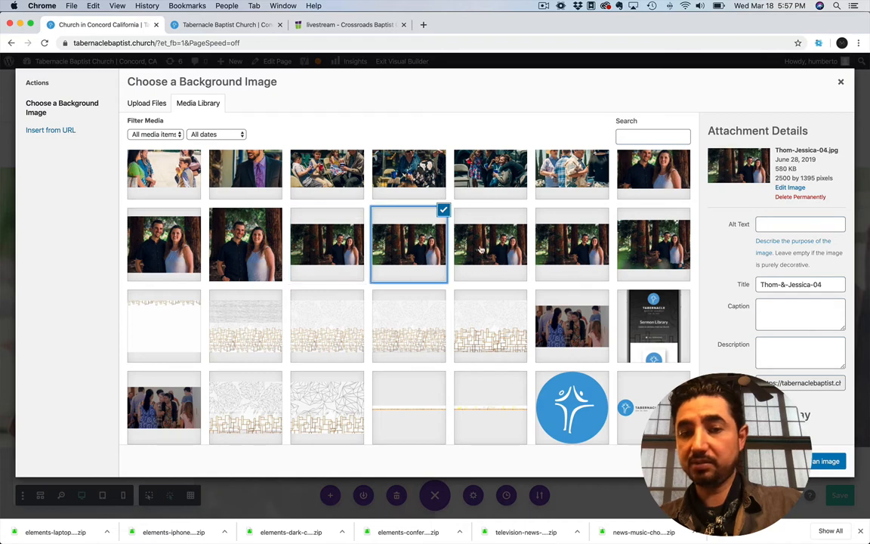
pyautogui.click(490, 250)
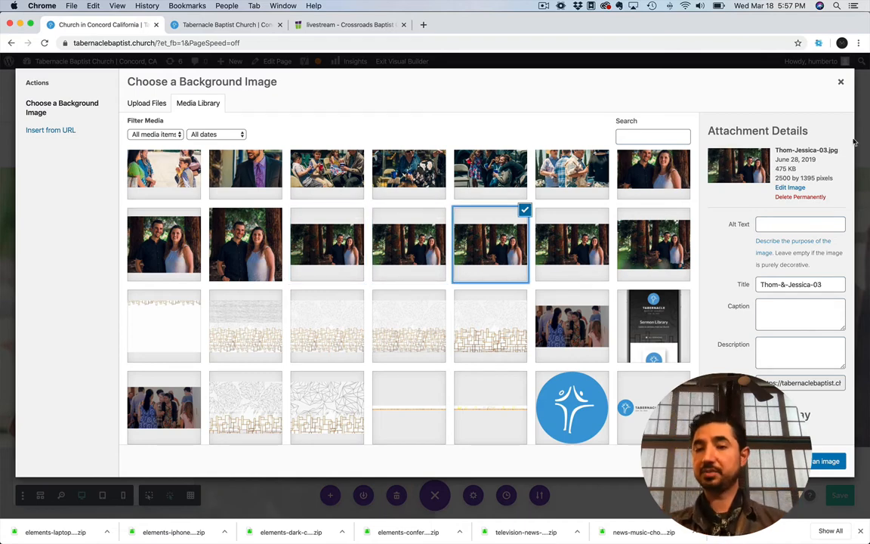
# Close the media library without choosing an image and discard the pastor's note section's background change
pyautogui.click(839, 85)
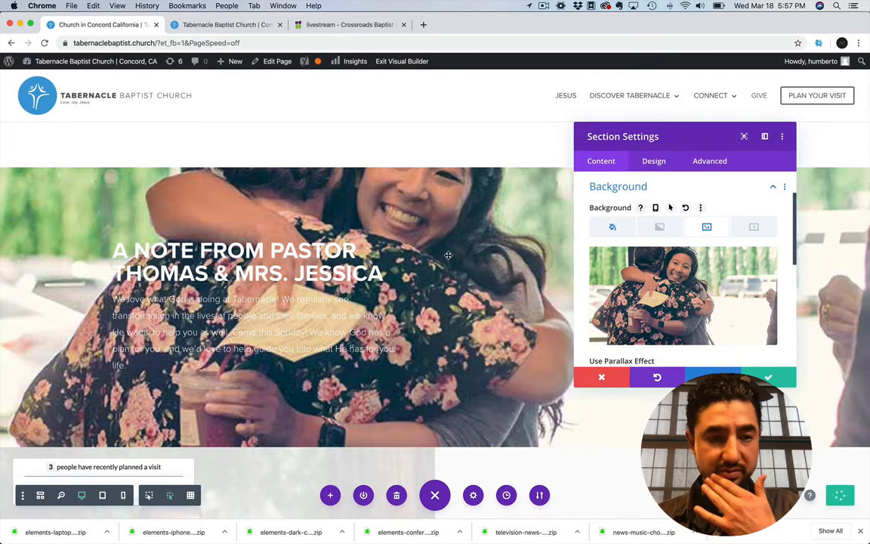
pyautogui.click(602, 378)
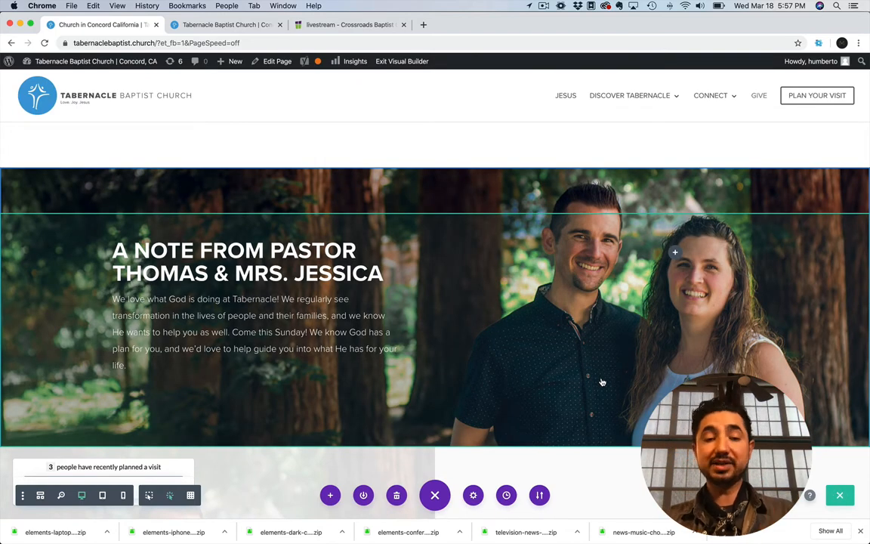
# Preview the page in the tablet and phone layouts, and examine the pastor's note and sermons sections on phone
pyautogui.scroll(-5, 602, 381)
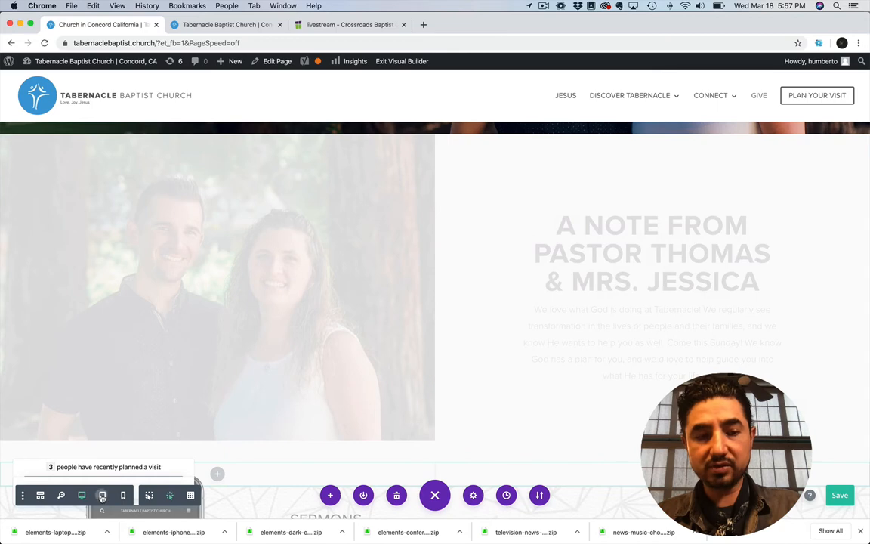
pyautogui.click(102, 495)
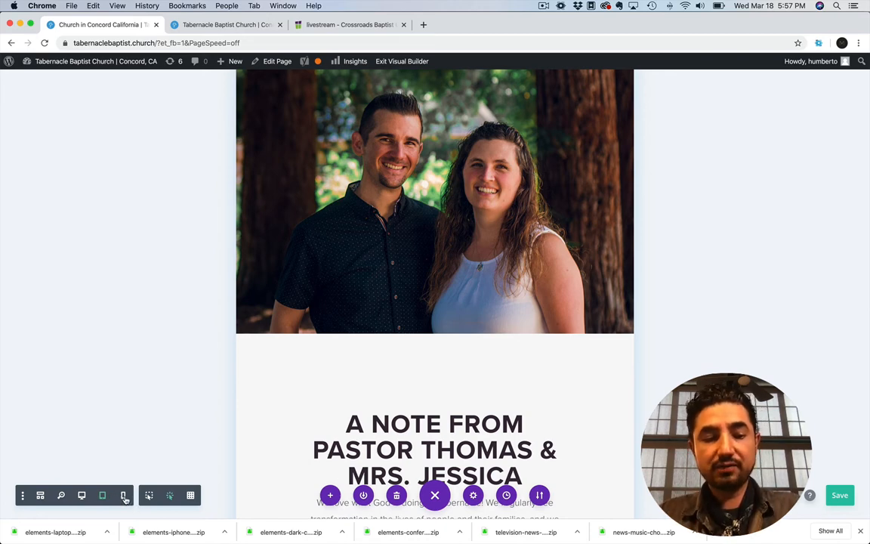
pyautogui.click(124, 497)
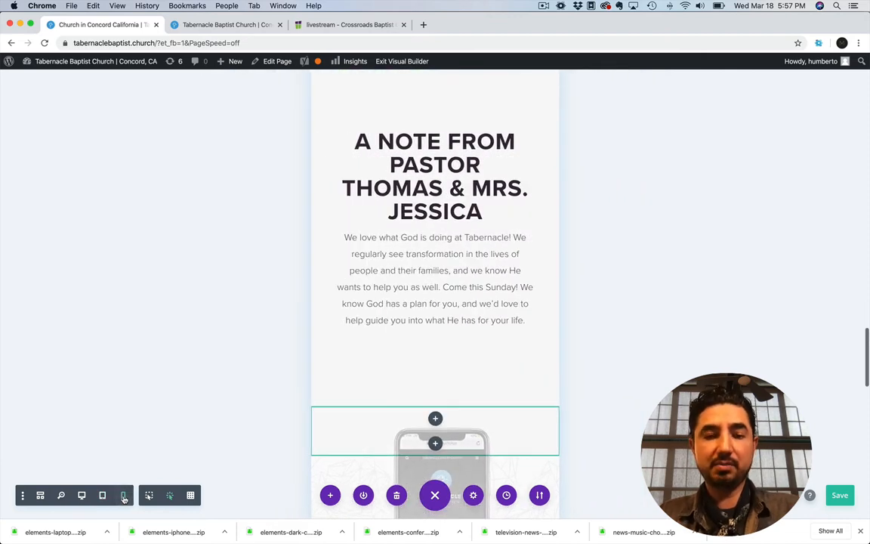
pyautogui.scroll(-4, 334, 278)
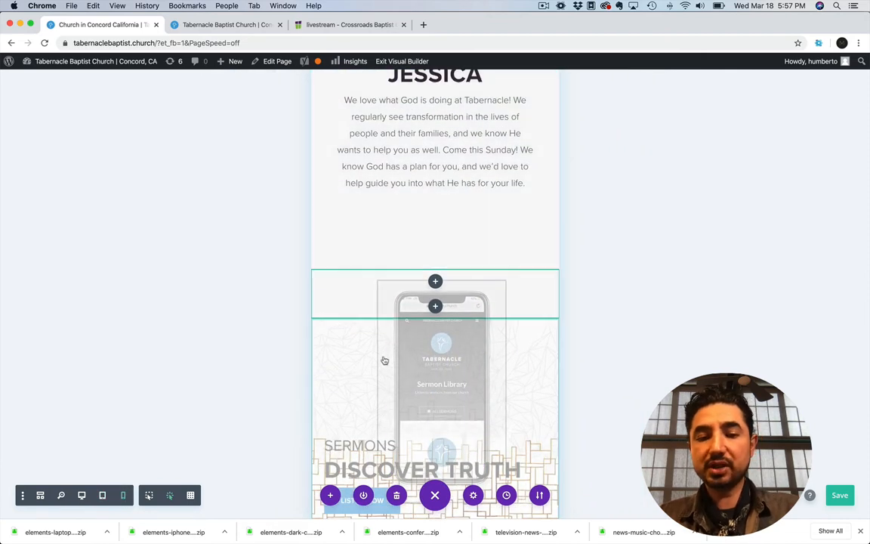
pyautogui.scroll(-5, 416, 361)
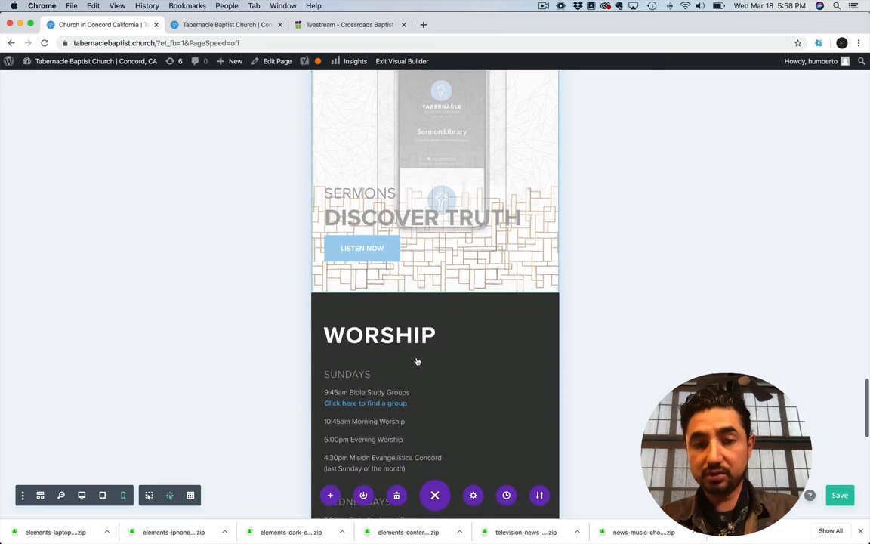
pyautogui.scroll(3, 417, 357)
pyautogui.scroll(5, 416, 359)
pyautogui.scroll(-3, 416, 360)
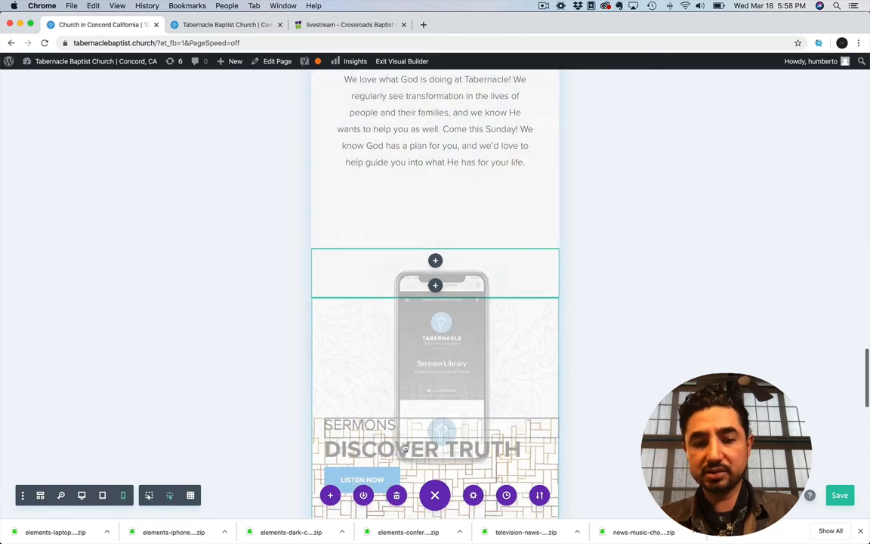
pyautogui.scroll(-3, 417, 361)
pyautogui.scroll(5, 414, 392)
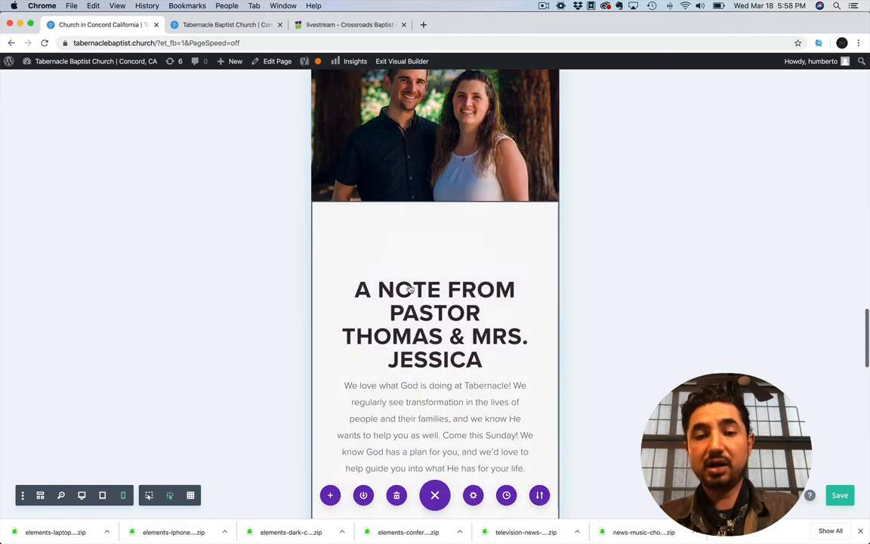
pyautogui.scroll(-4, 410, 290)
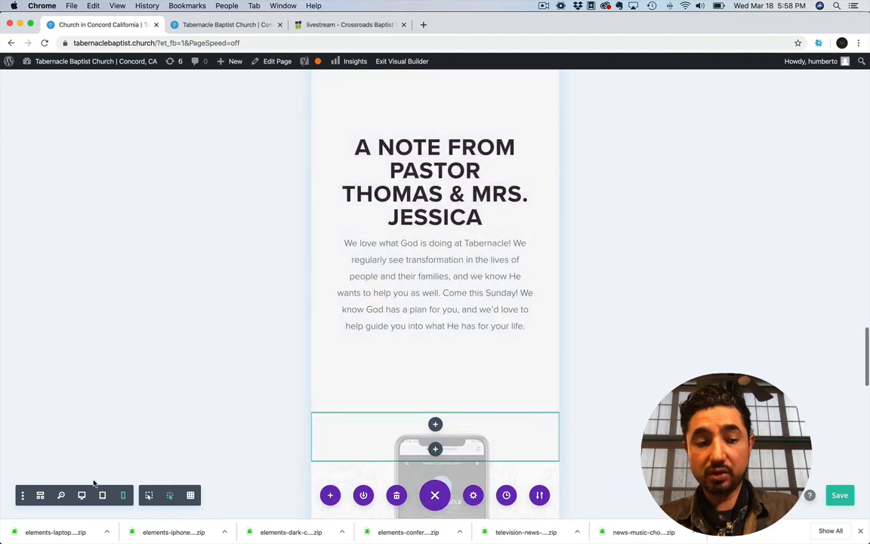
# Return to the desktop layout and examine the faded sections between the pastor's note and the footer
pyautogui.click(101, 495)
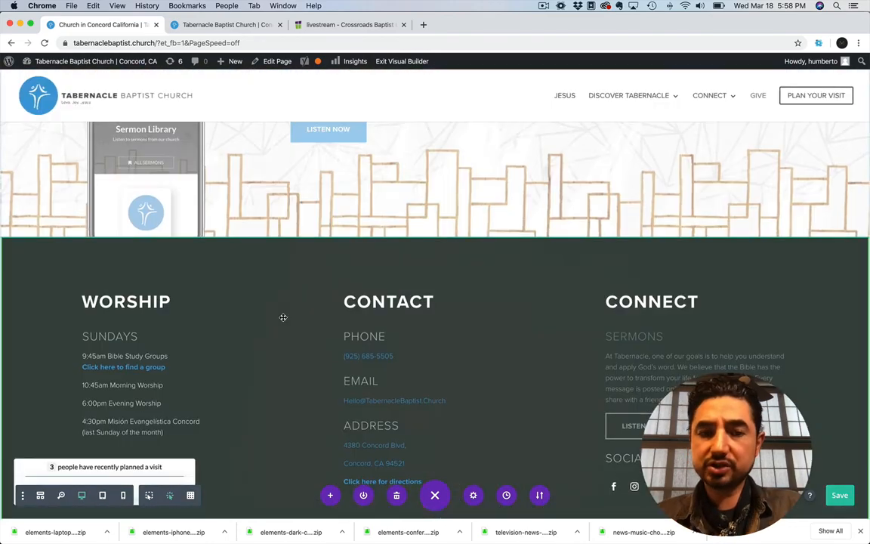
pyautogui.scroll(-2, 283, 317)
pyautogui.scroll(10, 283, 317)
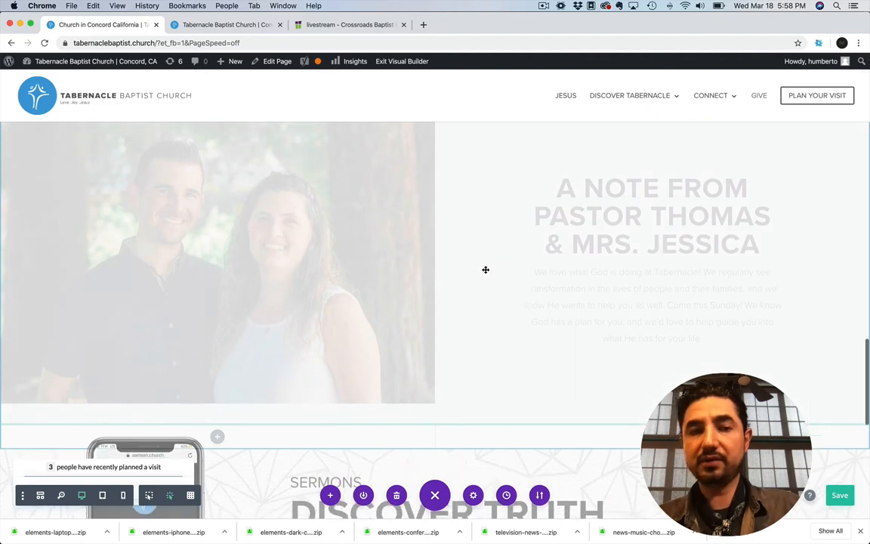
pyautogui.scroll(-6, 486, 269)
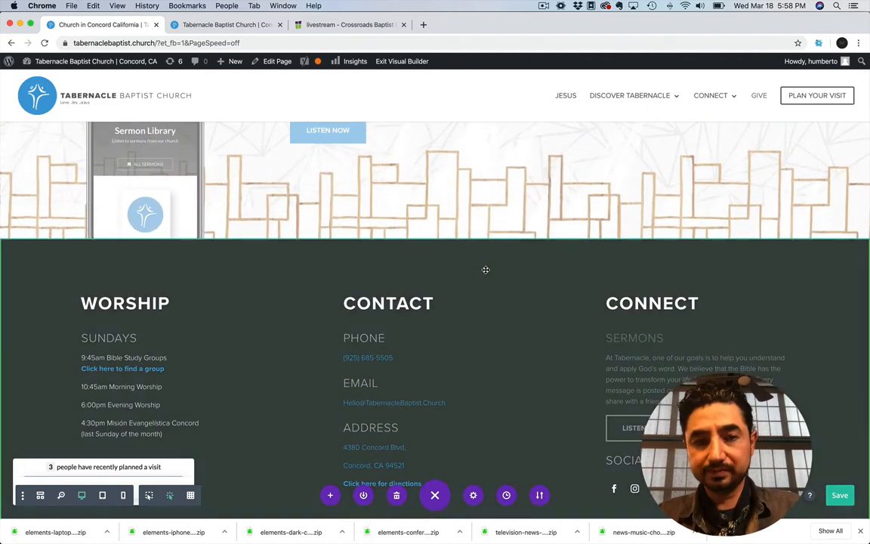
# Clear the Disable on options for phone, tablet and desktop in the sermons section's visibility settings
pyautogui.scroll(3, 486, 270)
pyautogui.click(26, 199)
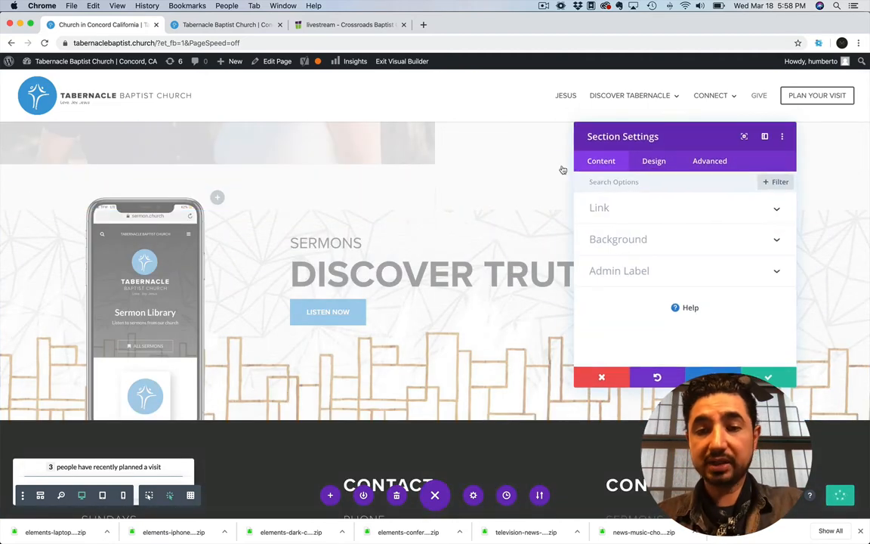
pyautogui.click(721, 161)
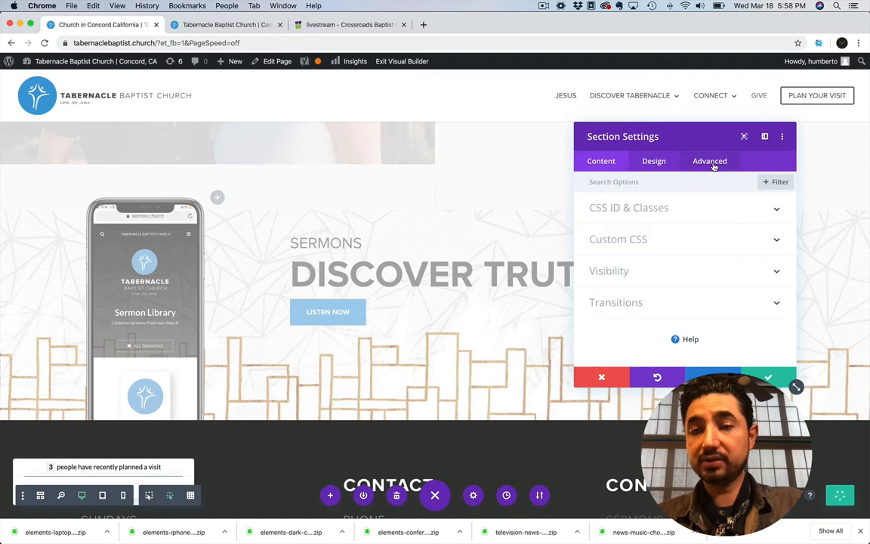
pyautogui.click(607, 272)
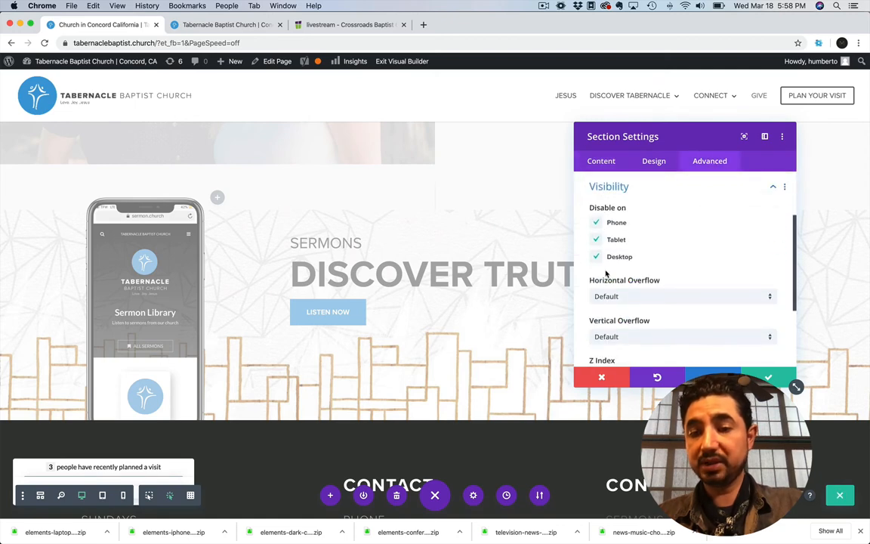
pyautogui.click(596, 224)
pyautogui.click(597, 256)
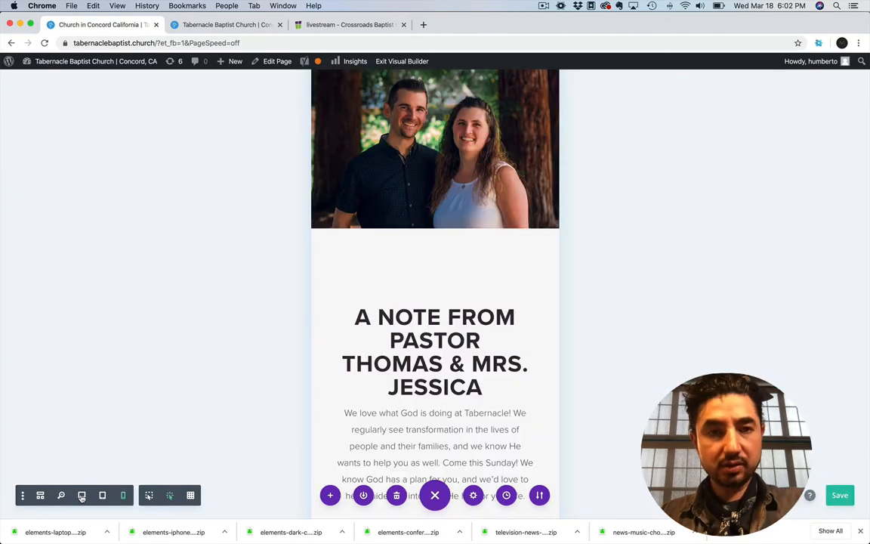
# Check the Website Training outline in Evernote, and examine the Crossroads Baptist Church homepage's hero video in Safari
pyautogui.press('super+Tab')
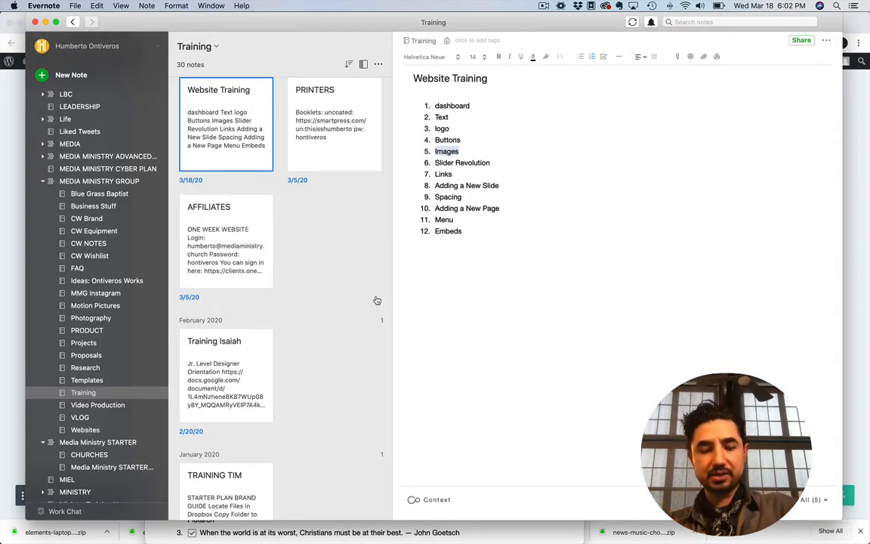
pyautogui.press('super+Tab')
pyautogui.press('super+Tab')
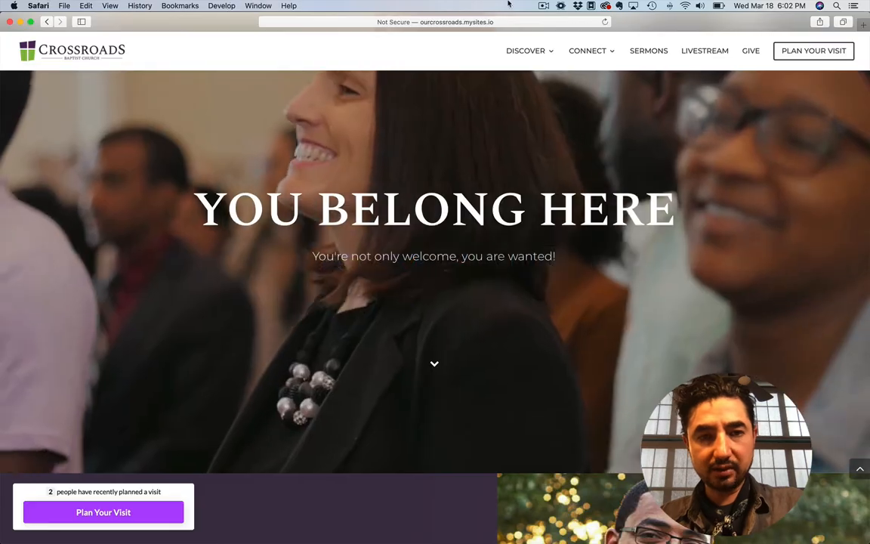
pyautogui.scroll(1, 336, 305)
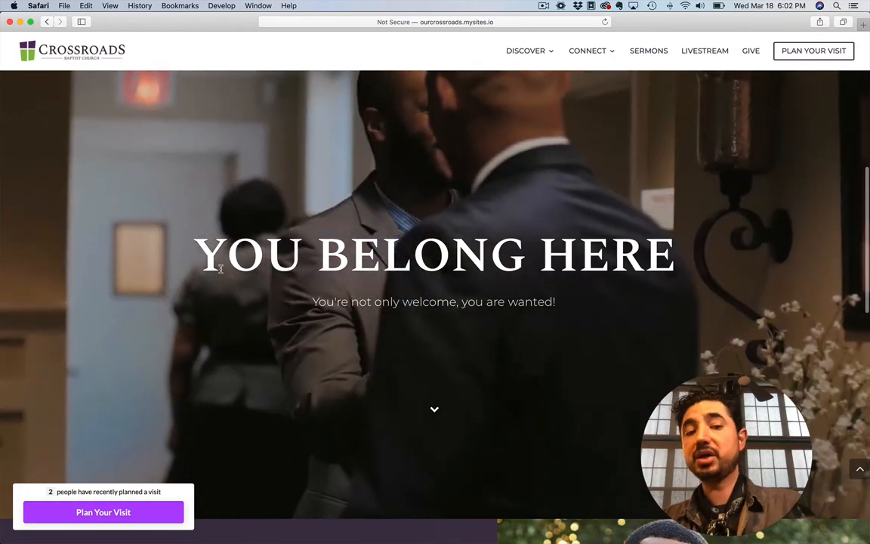
# Switch to Chrome and go to the Tabernacle site's WordPress dashboard, discarding the unsaved Visual Builder changes
pyautogui.press('super+Tab')
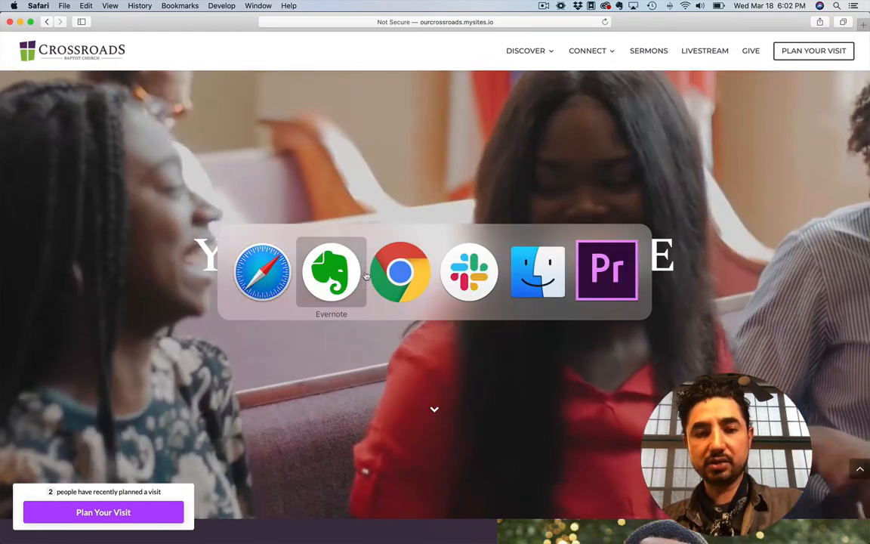
pyautogui.click(389, 278)
pyautogui.moveTo(45, 61)
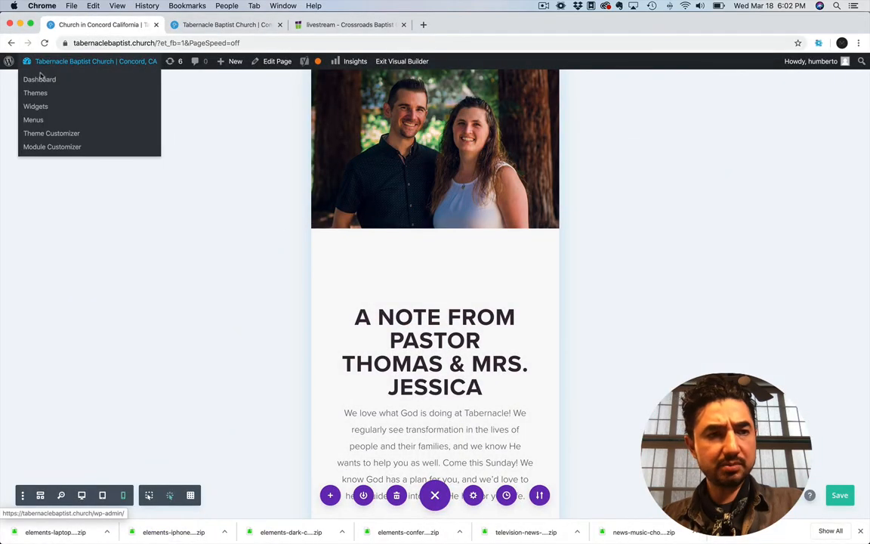
pyautogui.click(35, 80)
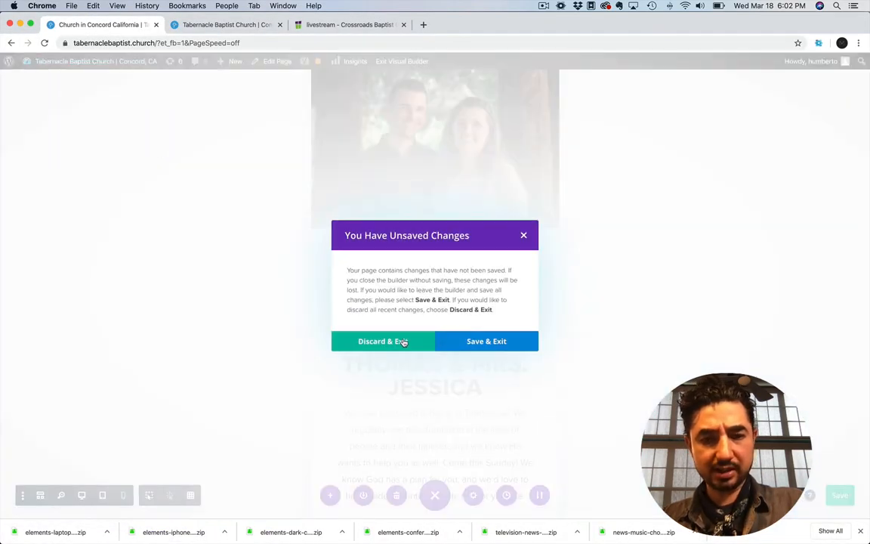
pyautogui.click(403, 342)
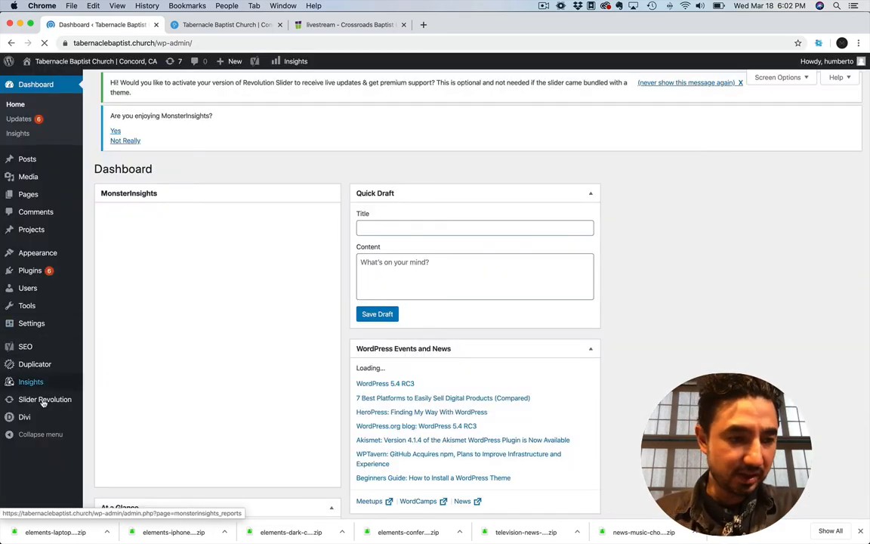
# Open the homevideobg slider from Slider Revolution in the slide editor
pyautogui.click(54, 401)
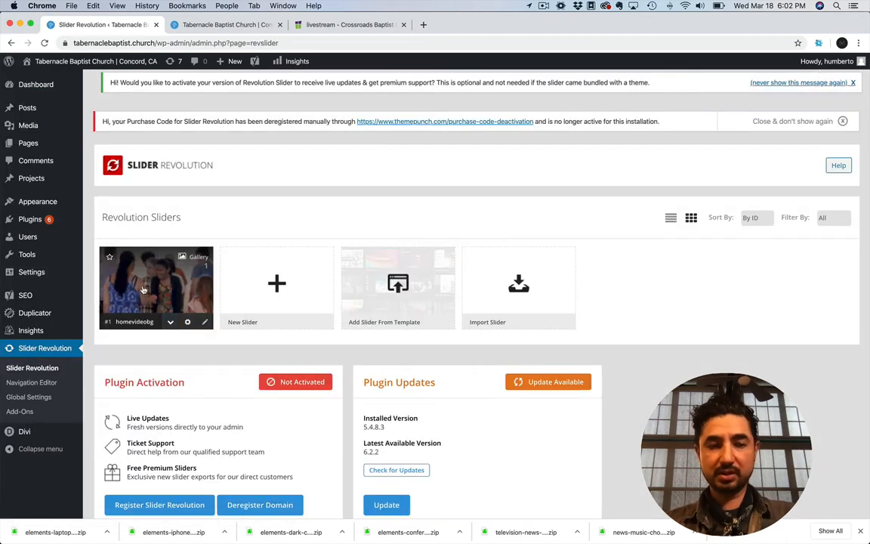
pyautogui.click(142, 288)
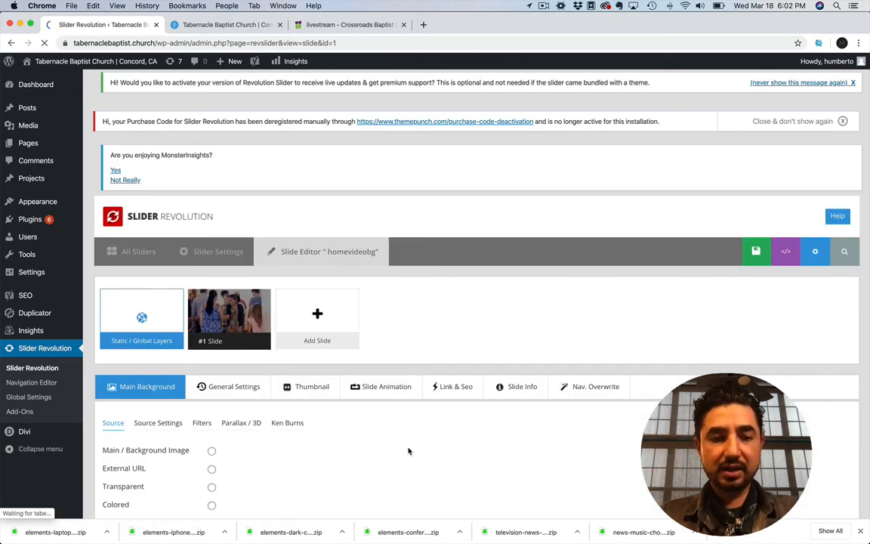
pyautogui.click(43, 348)
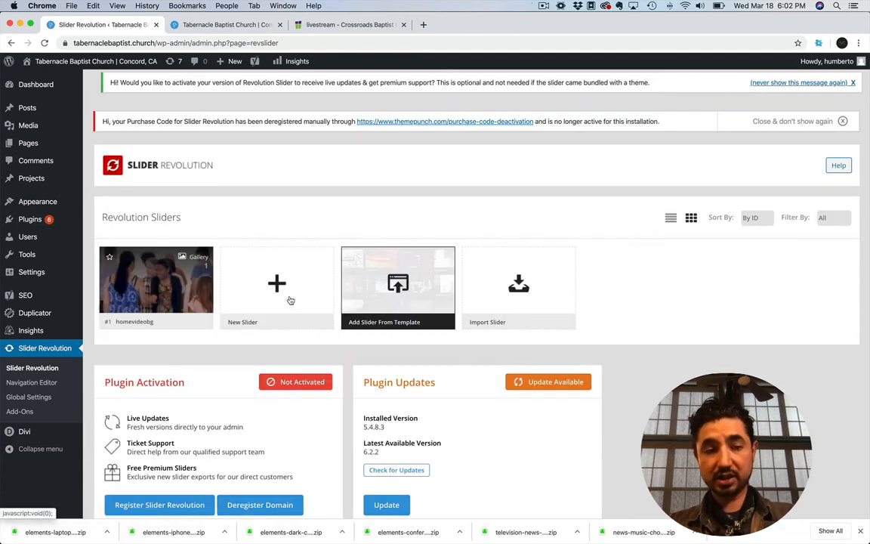
pyautogui.click(132, 289)
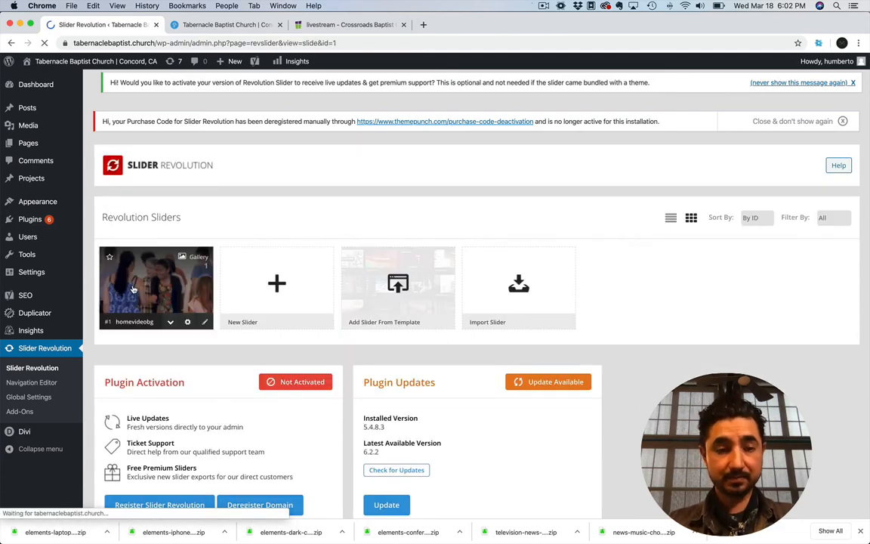
# Browse the media library for the slide's MPEG background video, select TabernacleVideoBG-03.mp4, and close the library without inserting it
pyautogui.scroll(-2, 445, 491)
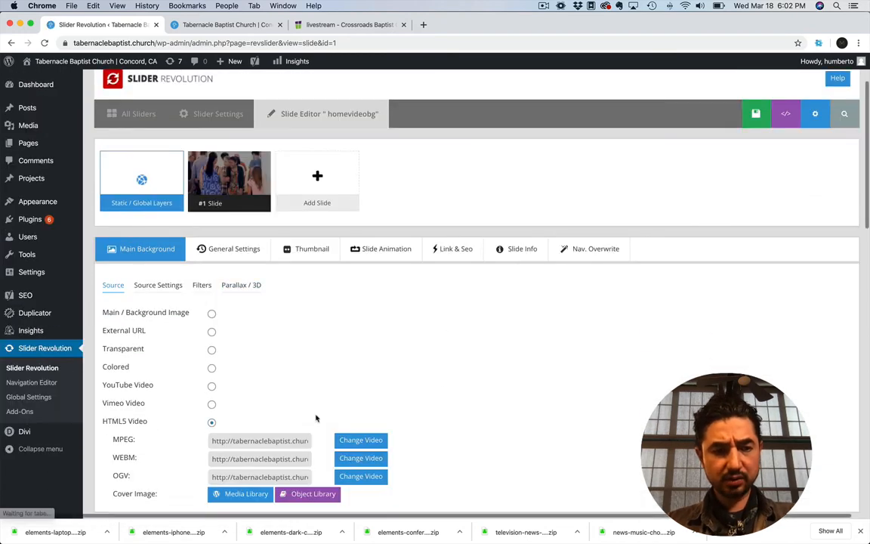
pyautogui.scroll(-3, 328, 425)
pyautogui.scroll(-1, 327, 425)
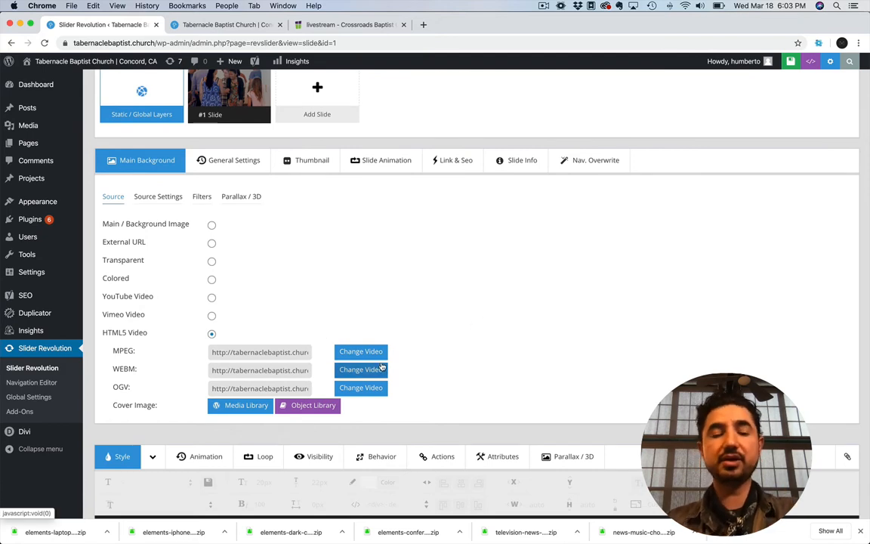
pyautogui.click(236, 352)
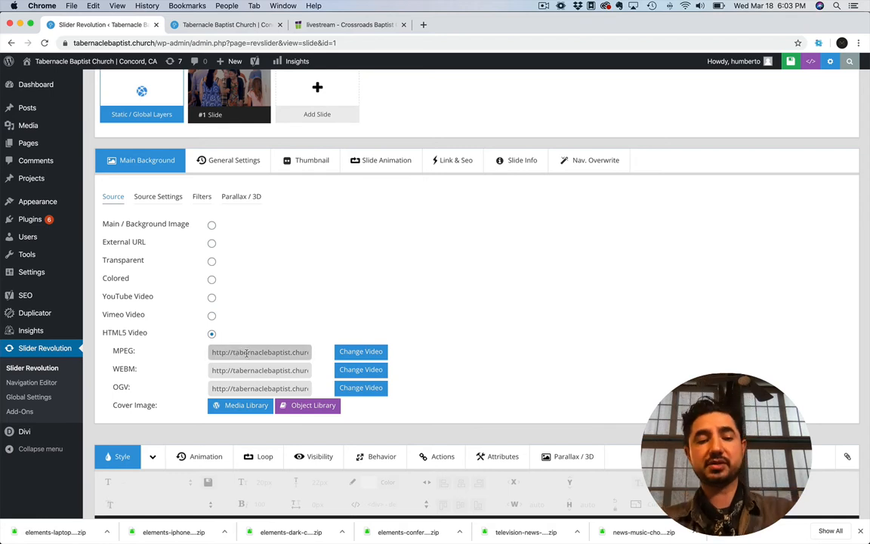
pyautogui.click(361, 352)
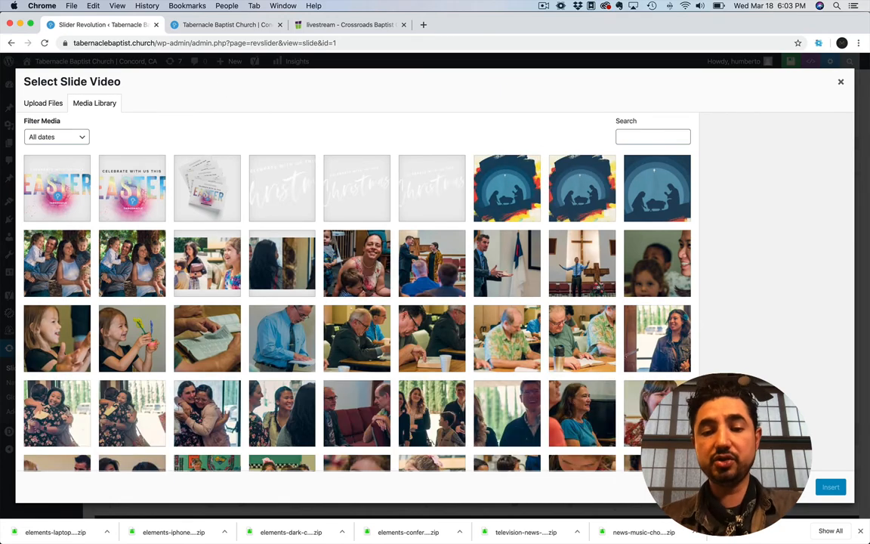
pyautogui.press('super+Tab')
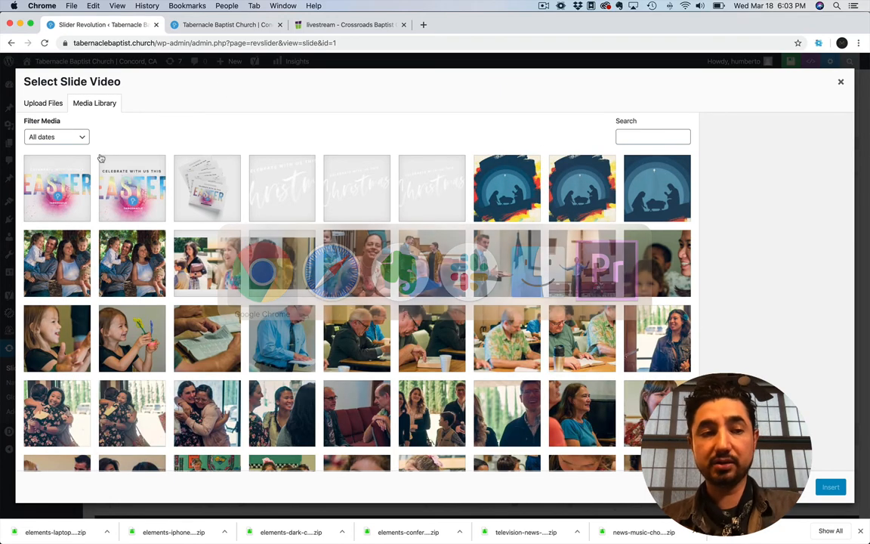
pyautogui.click(31, 102)
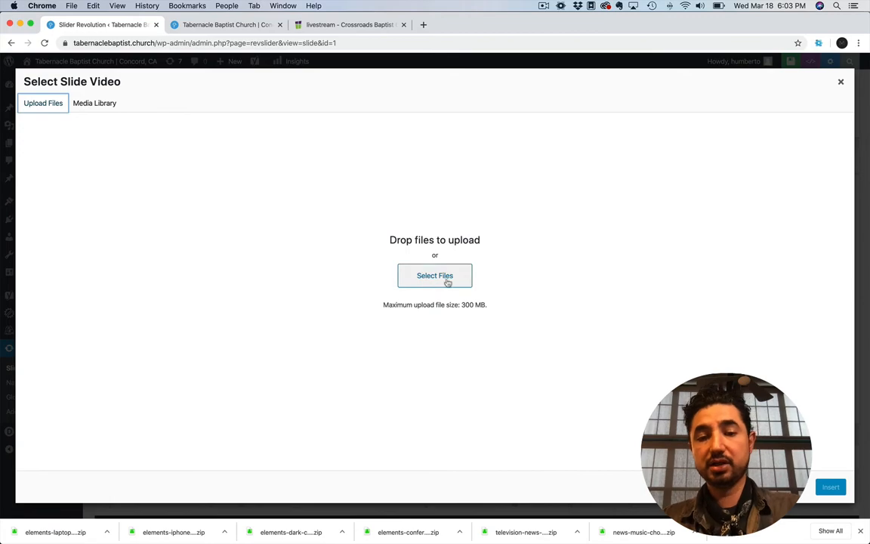
pyautogui.click(101, 103)
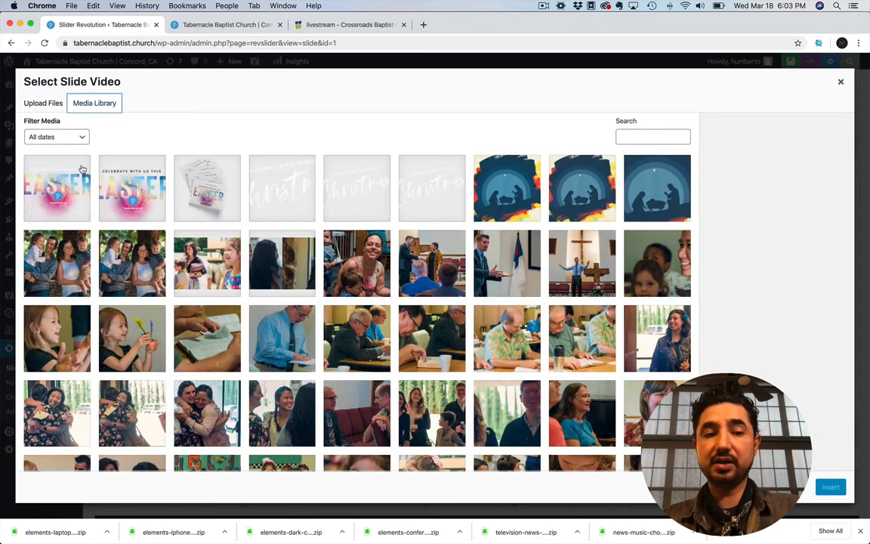
pyautogui.scroll(-10, 433, 322)
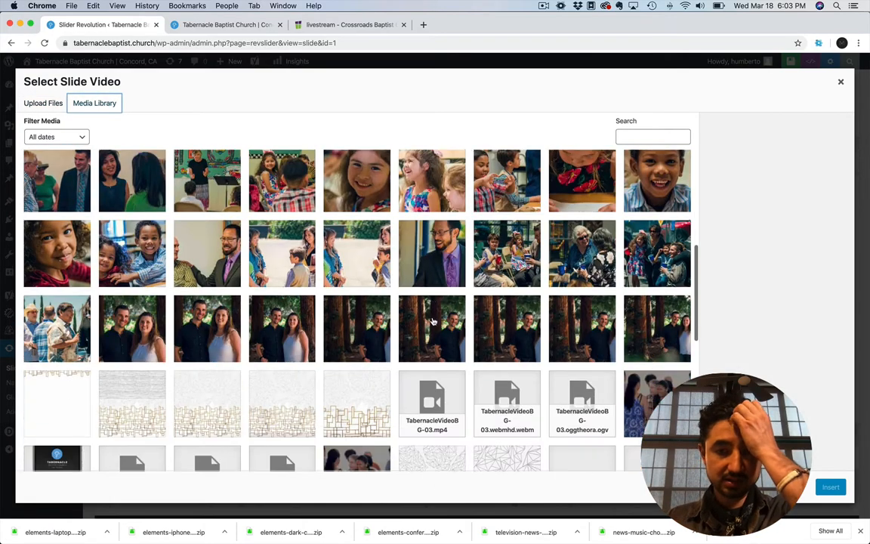
pyautogui.click(434, 338)
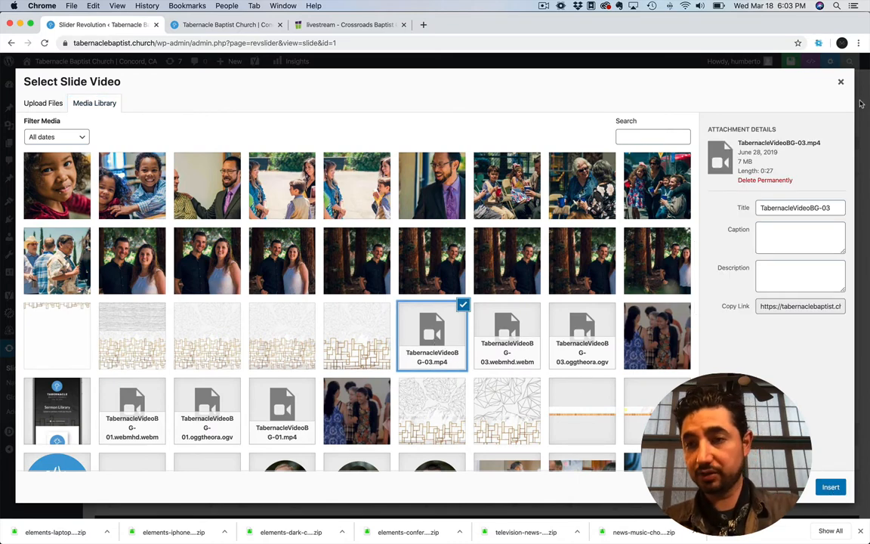
pyautogui.click(840, 82)
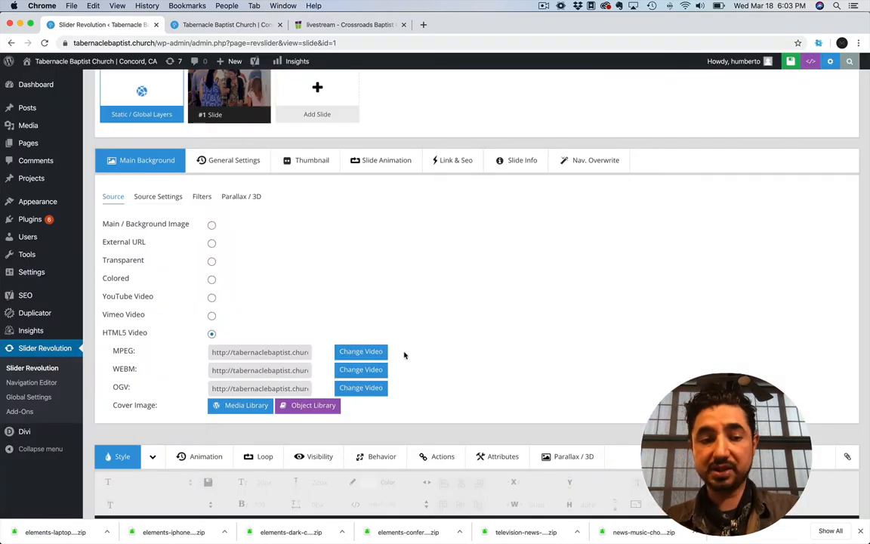
# Examine the slide canvas and the Crossroads homepage's hero video in Safari, and switch back to Chrome
pyautogui.scroll(-5, 404, 355)
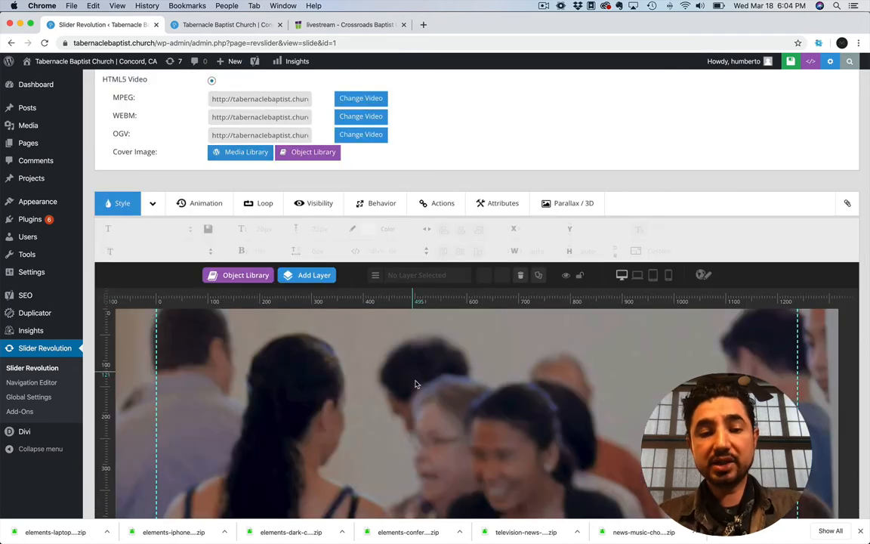
pyautogui.press('super+Tab')
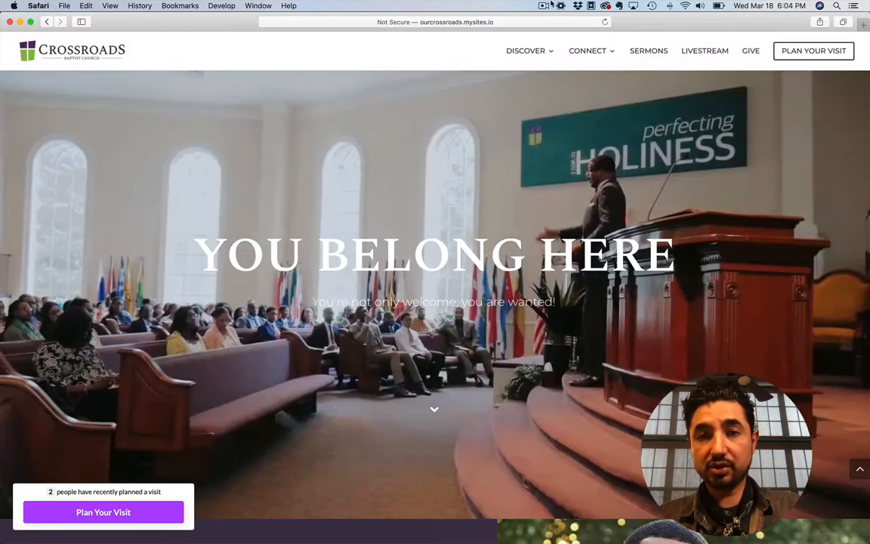
pyautogui.click(604, 22)
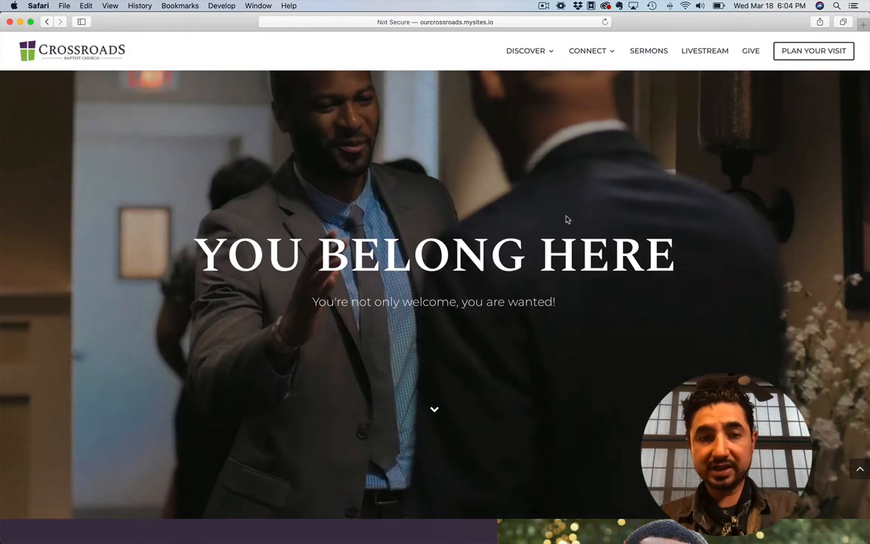
pyautogui.press('super+Tab')
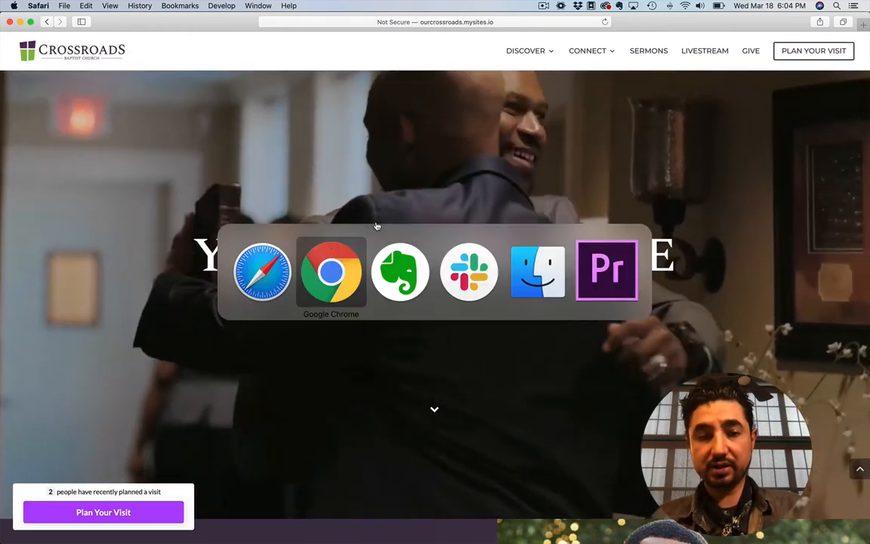
# View the media library images available for the slide video's cover image, and close the library without choosing one
pyautogui.scroll(-1, 350, 348)
pyautogui.scroll(-3, 350, 348)
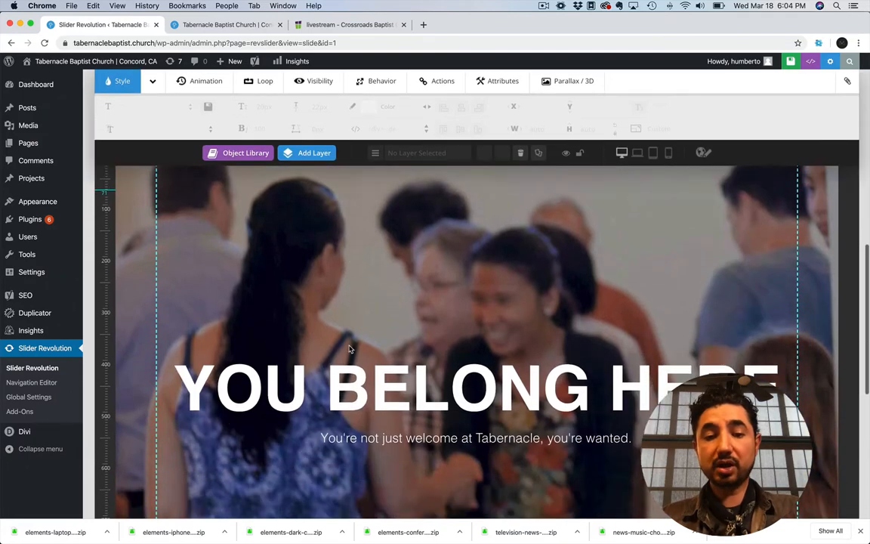
pyautogui.scroll(5, 350, 348)
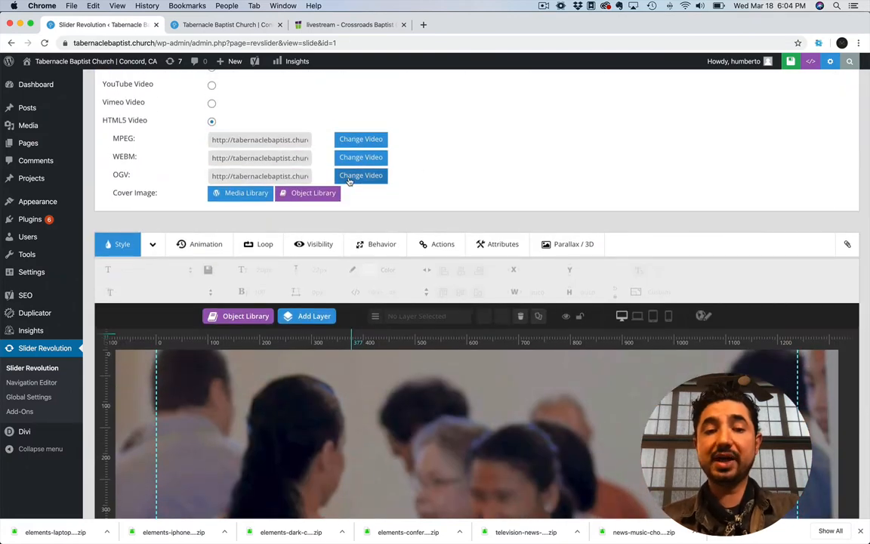
pyautogui.click(235, 194)
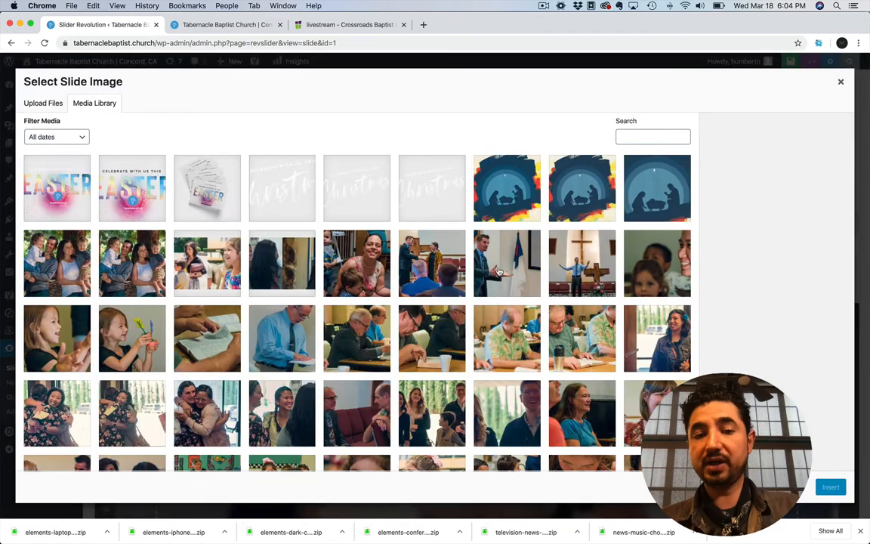
pyautogui.click(840, 82)
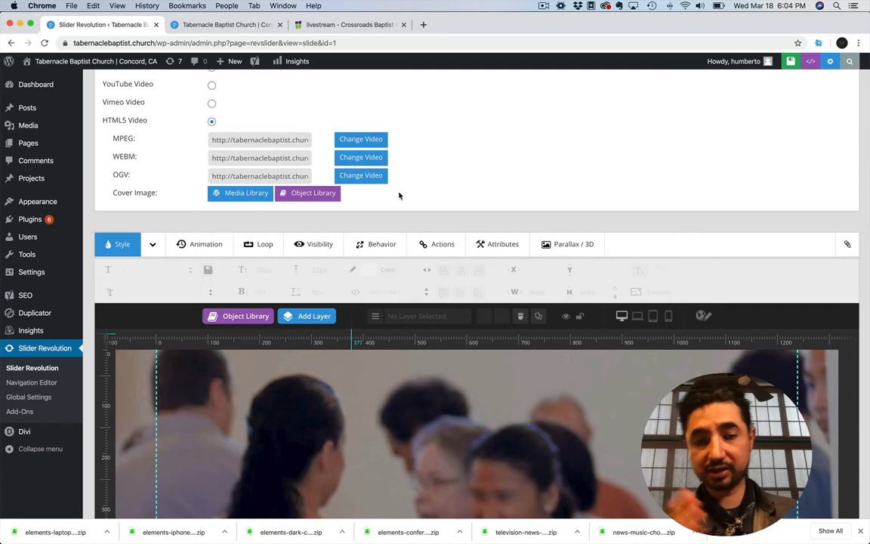
# Preview the slide's text and background in the notebook, tablet and phone layouts
pyautogui.scroll(-5, 398, 196)
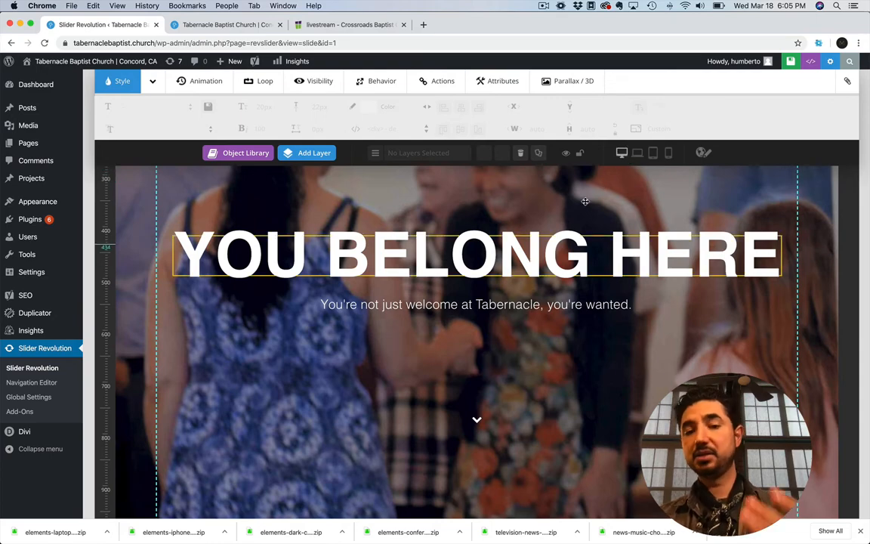
pyautogui.click(637, 152)
pyautogui.click(654, 153)
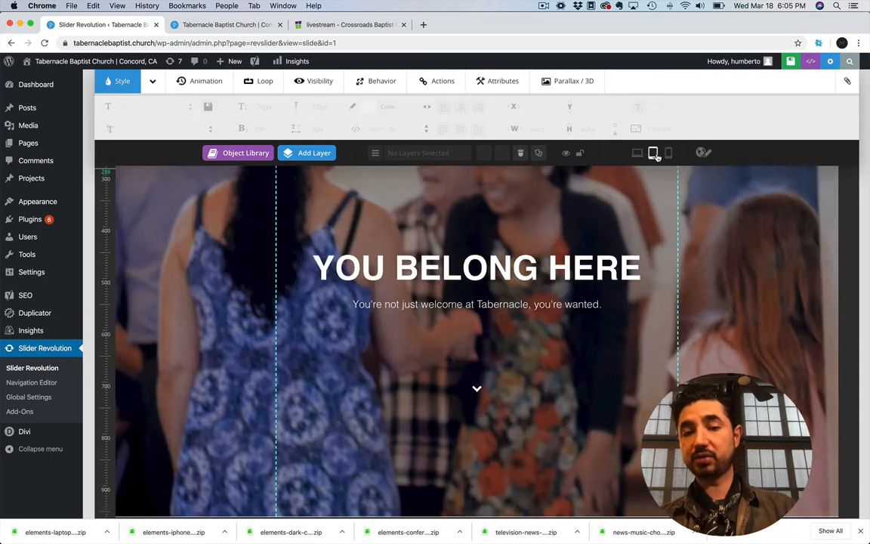
pyautogui.click(667, 154)
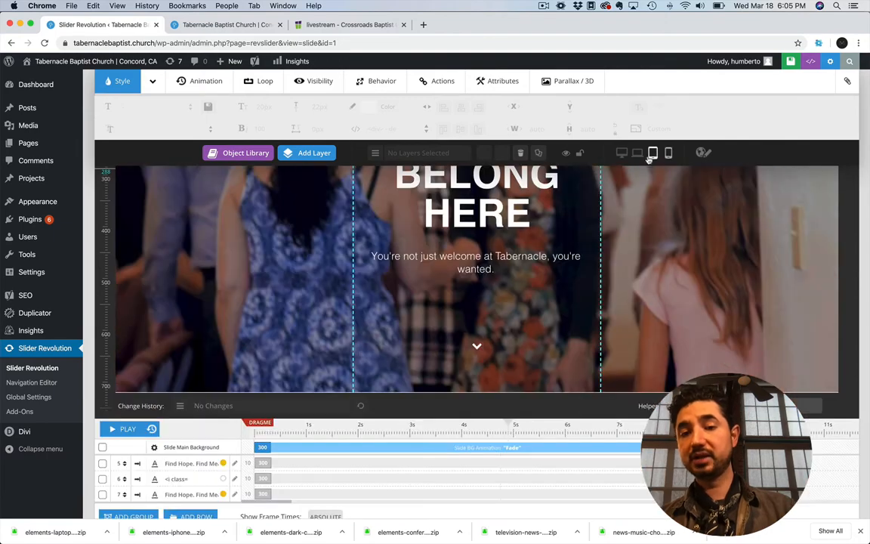
pyautogui.scroll(5, 592, 237)
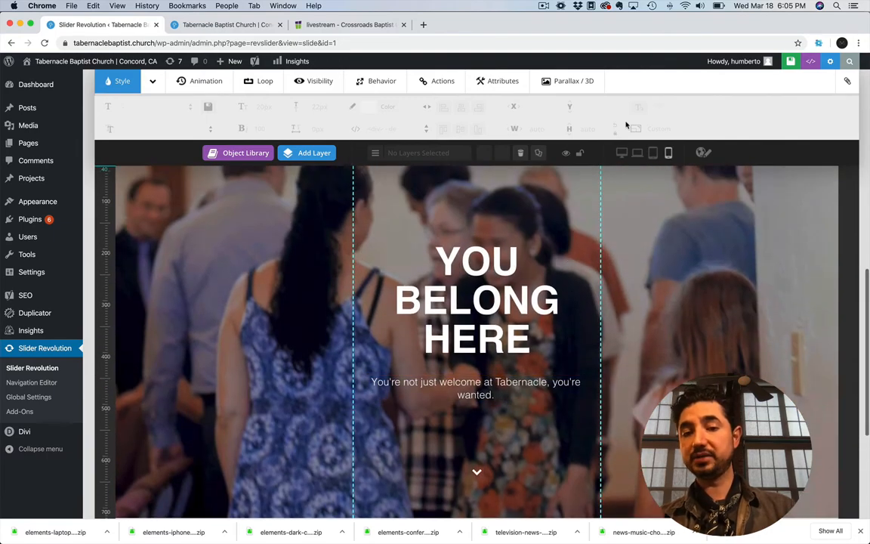
# Return to the desktop layout and change the slide's headline text to "You Belong Here Today!"
pyautogui.click(622, 153)
pyautogui.click(453, 378)
pyautogui.doubleClick(475, 375)
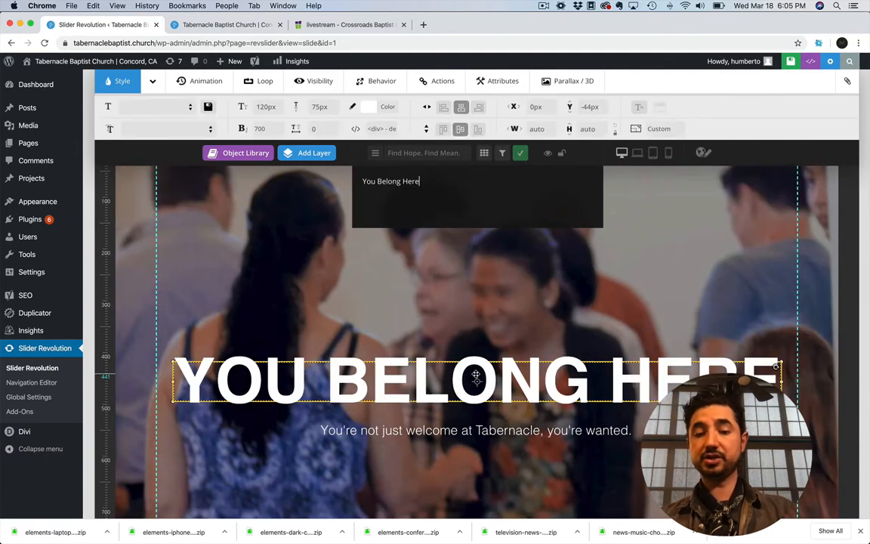
pyautogui.click(405, 200)
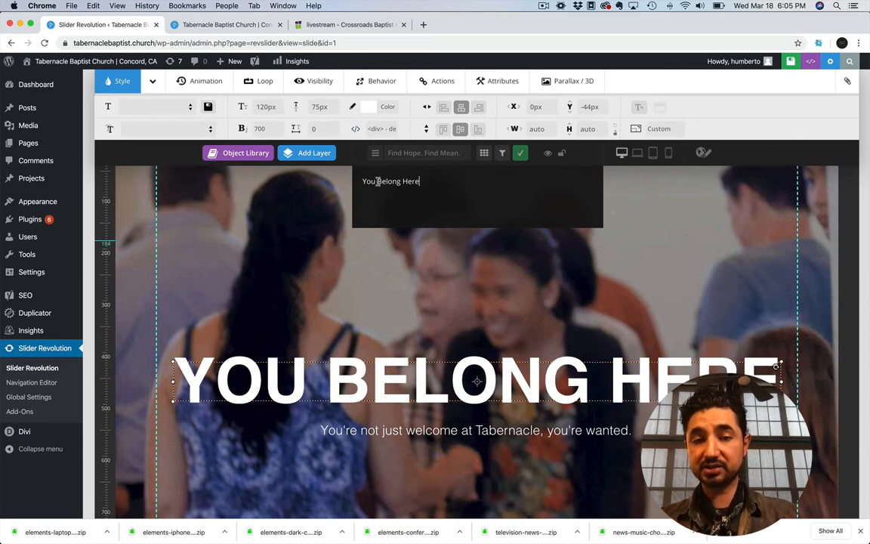
pyautogui.click(424, 181)
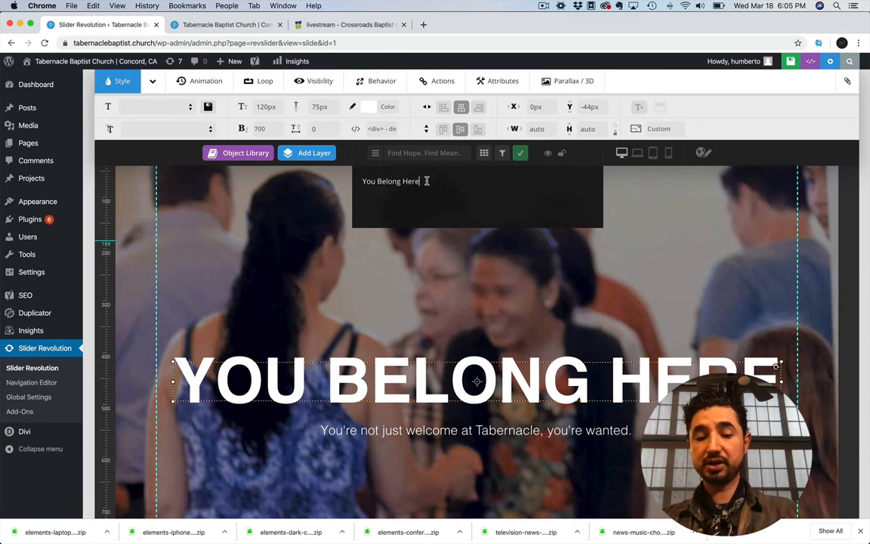
pyautogui.write('Today!')
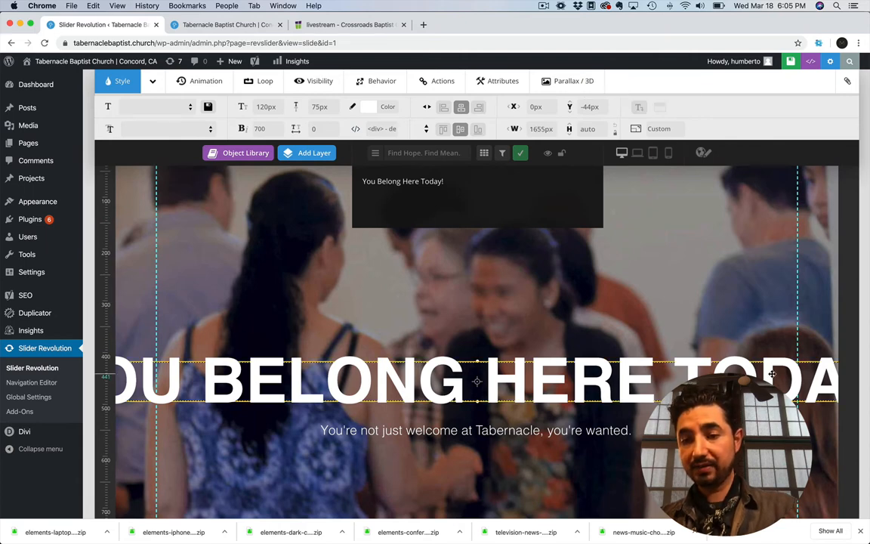
# Resize the headline box to about 911 by 180 px so it wraps onto two lines, and centre it horizontally above the subtitle
pyautogui.moveTo(763, 380); pyautogui.dragTo(664, 376)
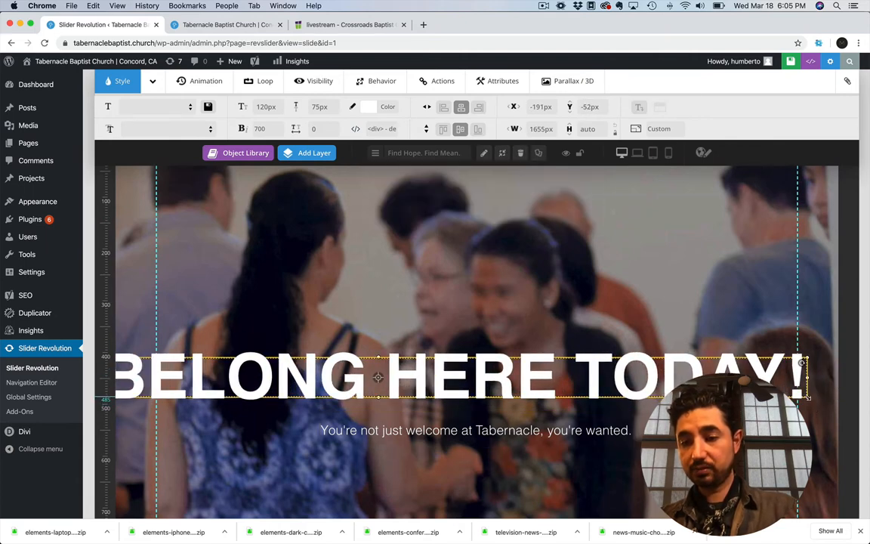
pyautogui.moveTo(802, 398); pyautogui.dragTo(596, 451)
pyautogui.moveTo(496, 441); pyautogui.dragTo(421, 451)
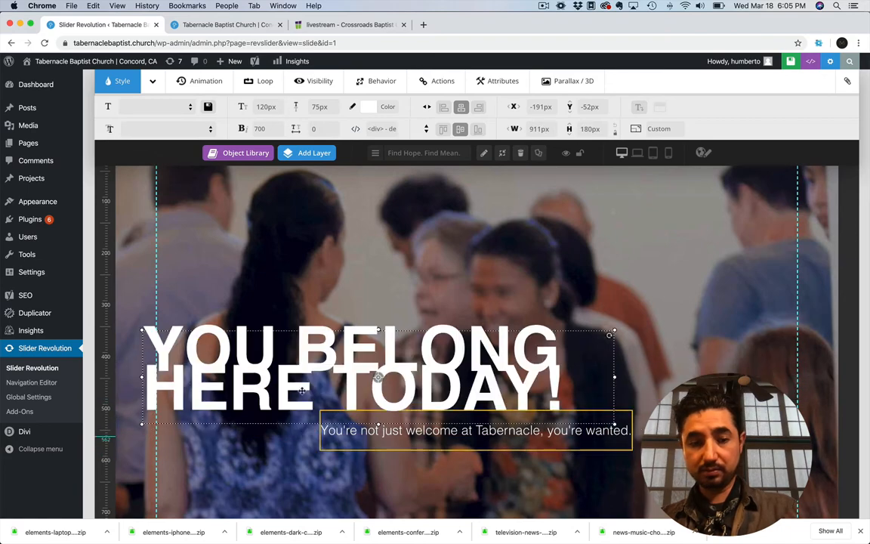
pyautogui.moveTo(297, 373); pyautogui.dragTo(386, 345)
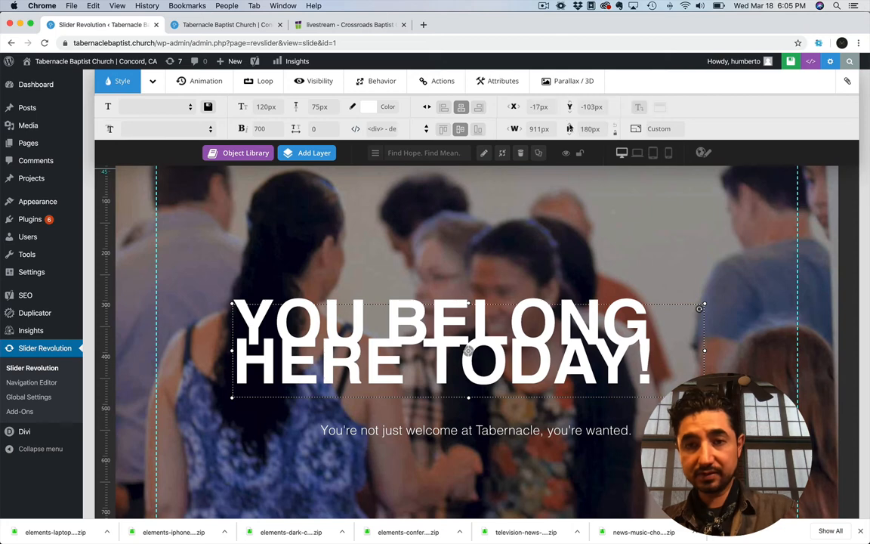
pyautogui.click(461, 108)
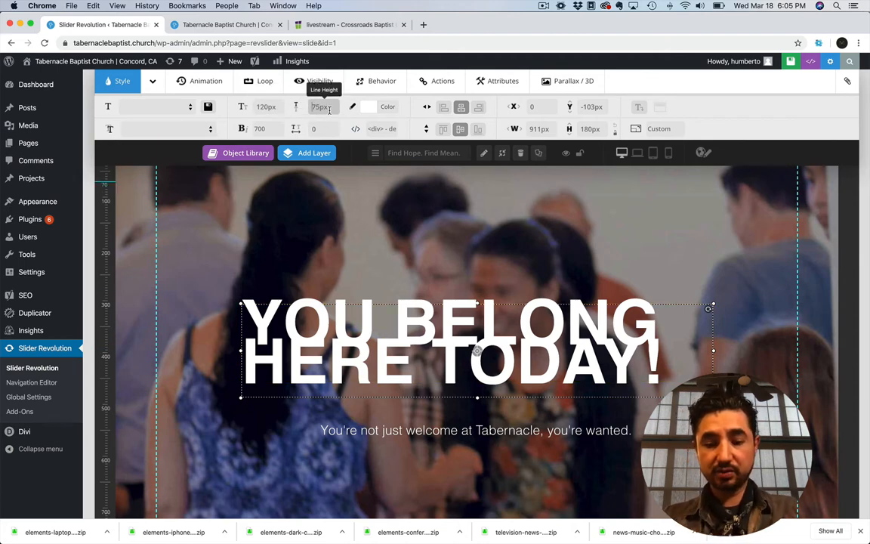
# Set the headline's line height to 120 px and fit its box, about 961 by 242 px, above the subtitle
pyautogui.press('Return')
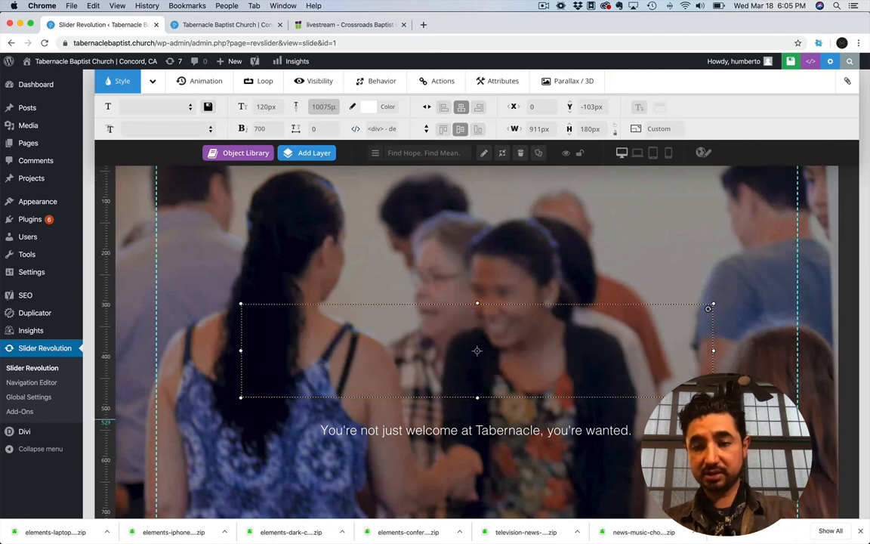
pyautogui.moveTo(477, 397); pyautogui.dragTo(481, 448)
pyautogui.click(800, 407)
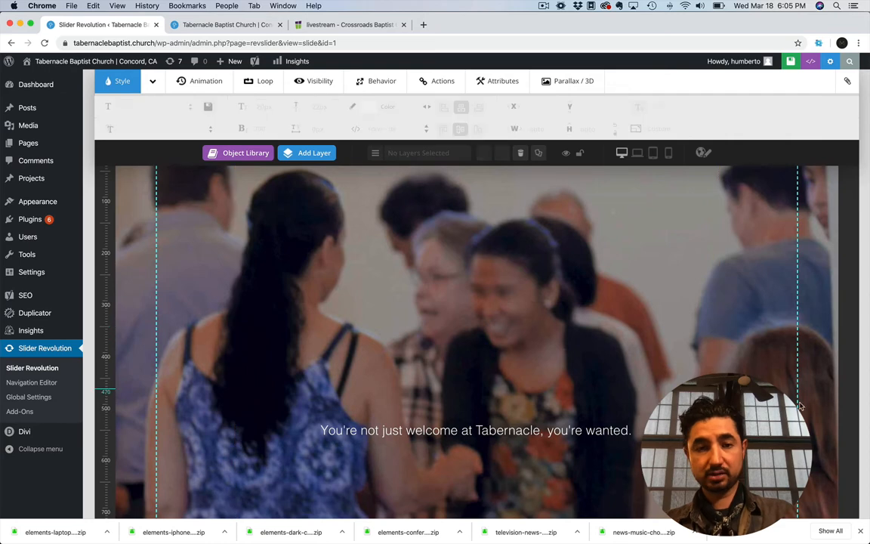
pyautogui.click(482, 346)
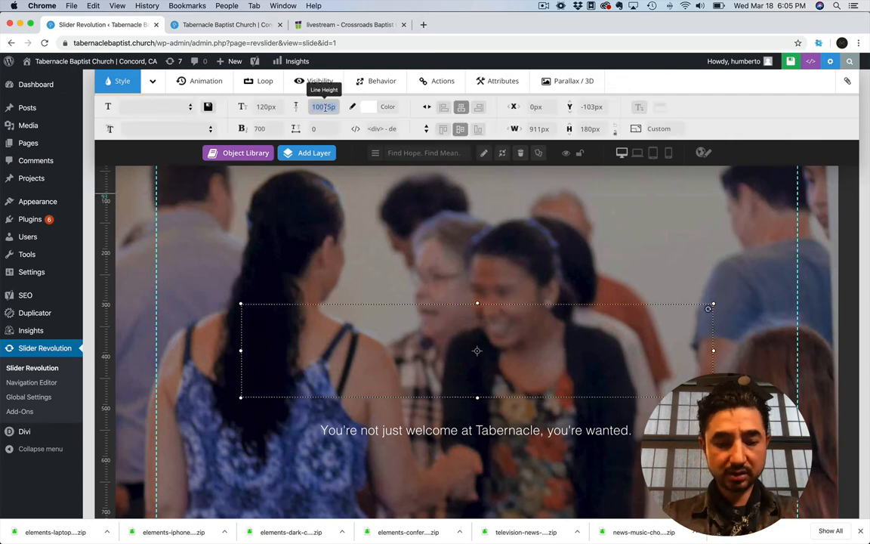
pyautogui.press('Return')
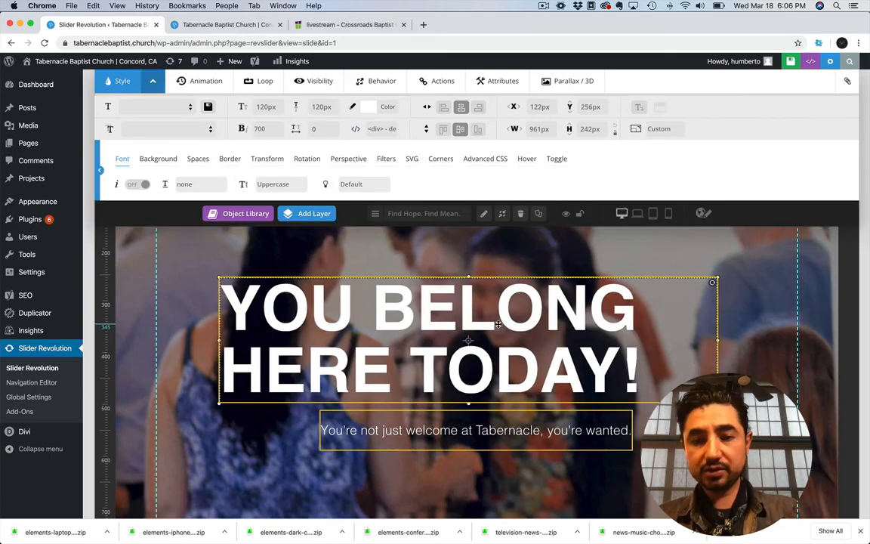
pyautogui.moveTo(491, 323); pyautogui.dragTo(534, 338)
# Open the subtitle's text for editing, set its font weight to 600, and deselect the layer
pyautogui.click(457, 430)
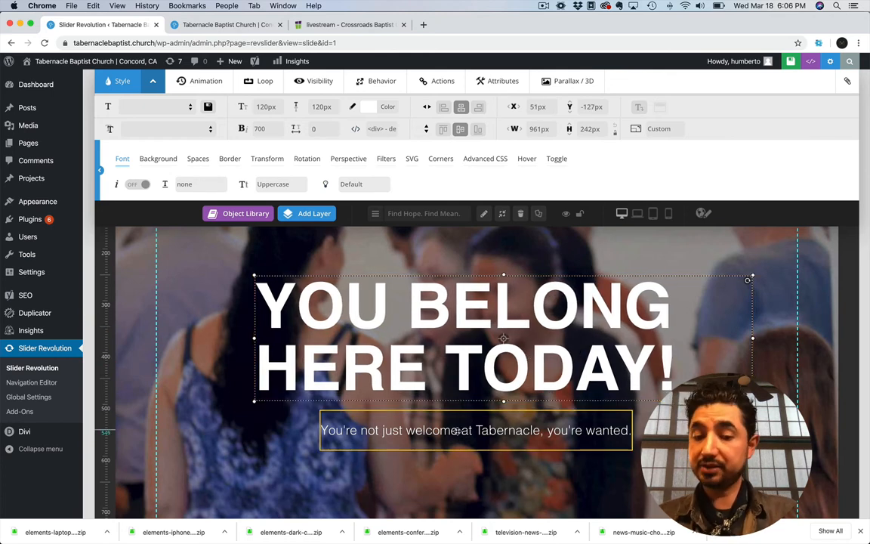
pyautogui.doubleClick(456, 430)
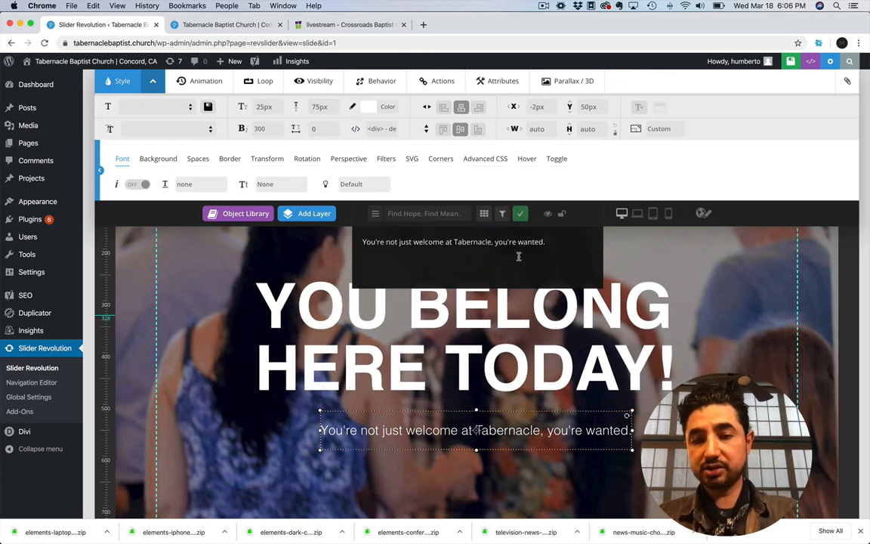
pyautogui.moveTo(524, 242); pyautogui.dragTo(460, 242)
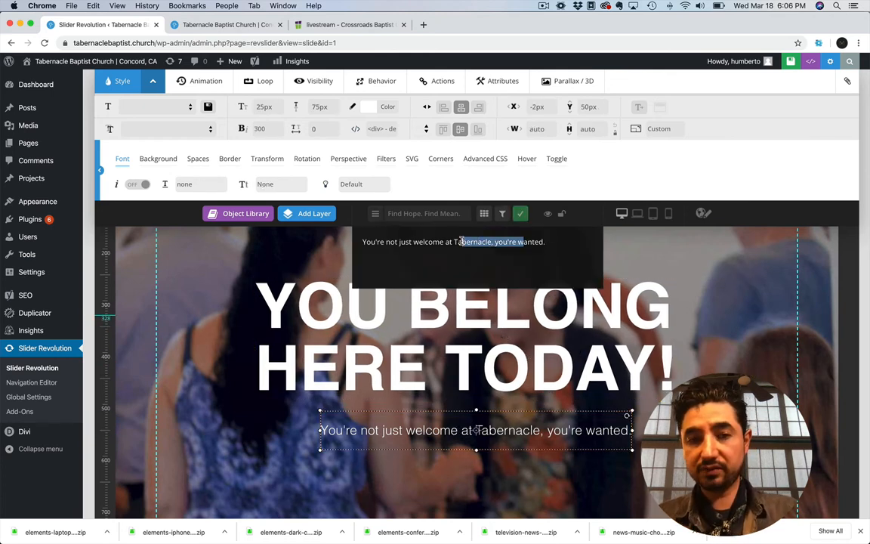
pyautogui.click(273, 129)
pyautogui.click(273, 174)
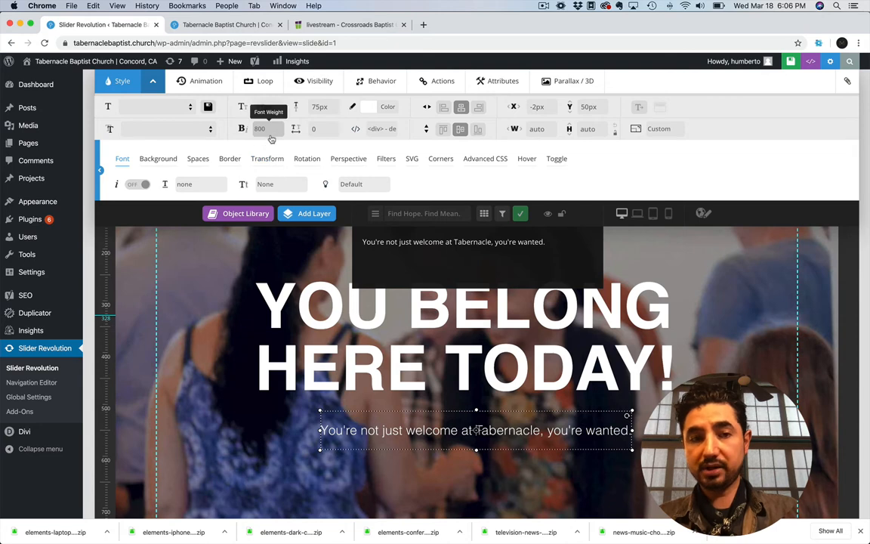
pyautogui.click(270, 134)
pyautogui.click(268, 100)
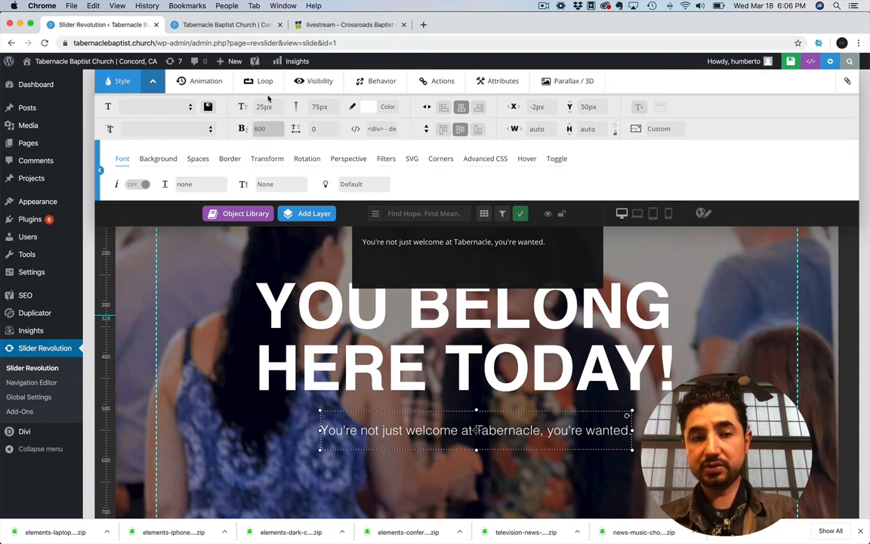
pyautogui.click(586, 229)
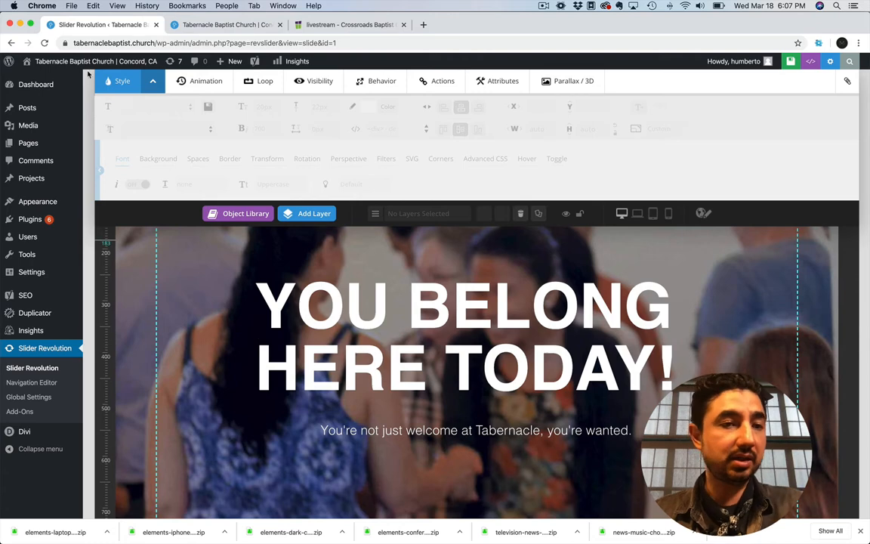
# Switch to Evernote and review the topics listed in the Website Training note
pyautogui.moveTo(49, 64)
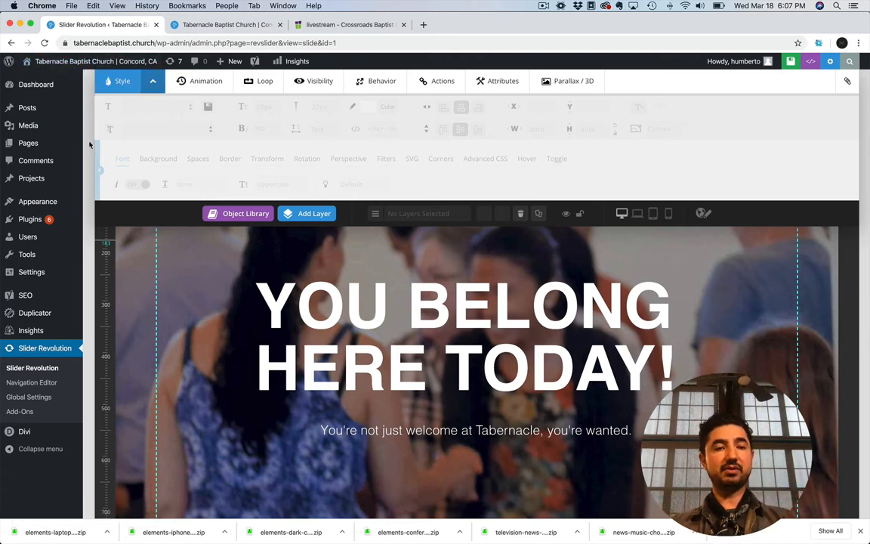
pyautogui.press('super+Tab')
pyautogui.click(400, 269)
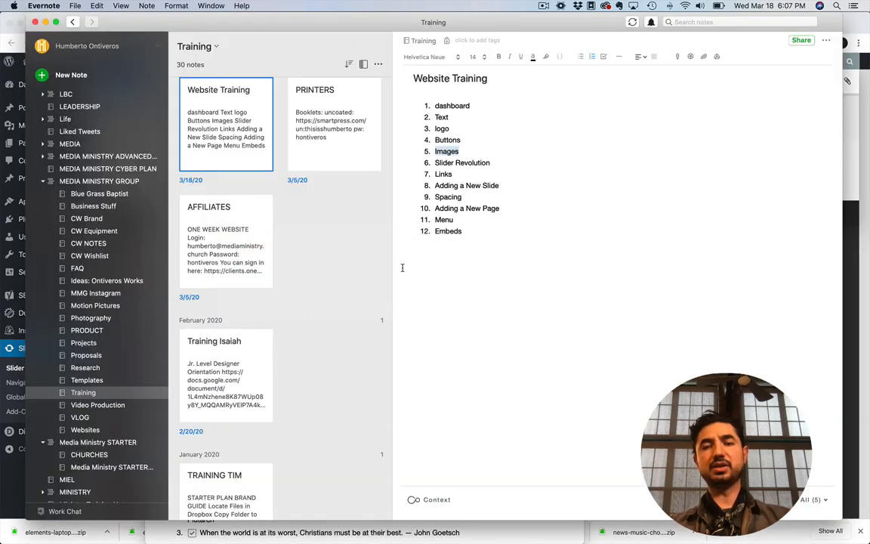
pyautogui.press('super+Tab')
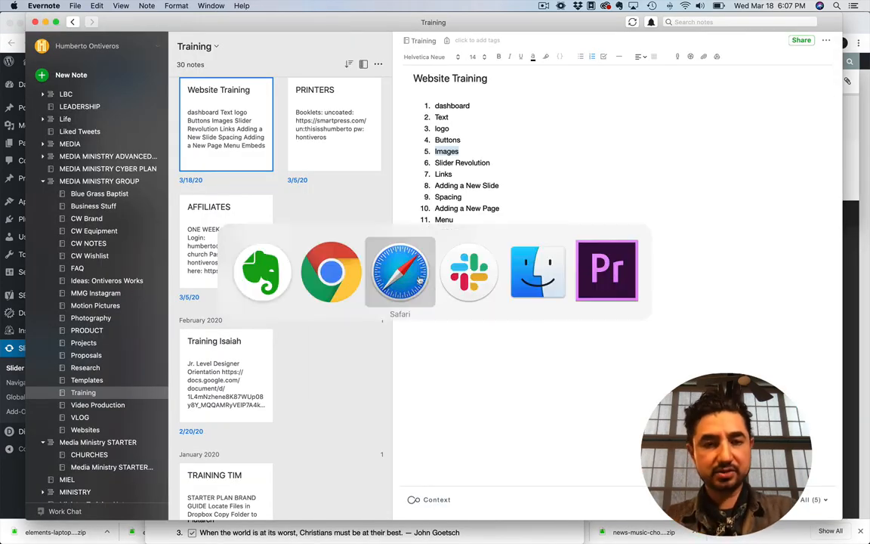
pyautogui.click(268, 287)
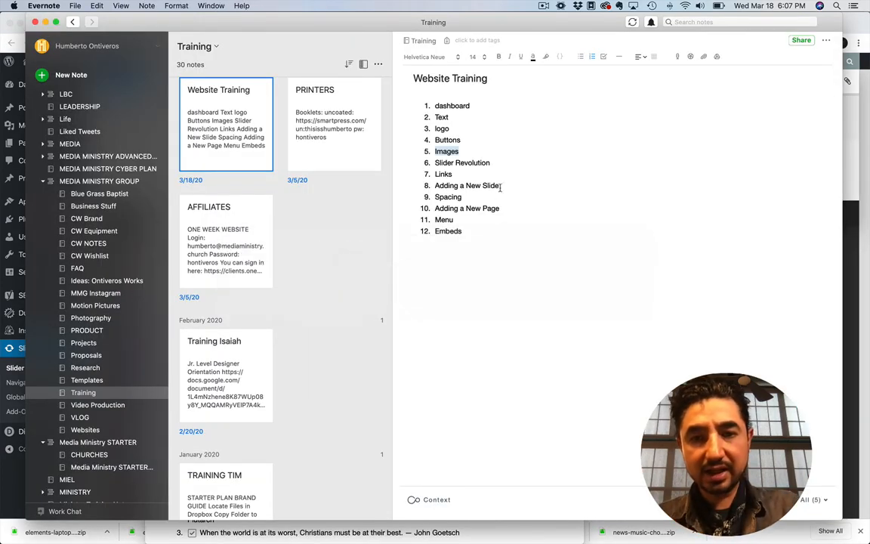
# Switch back to Chrome and leave the slide editor to visit the Tabernacle Baptist Church site
pyautogui.press('super+Tab')
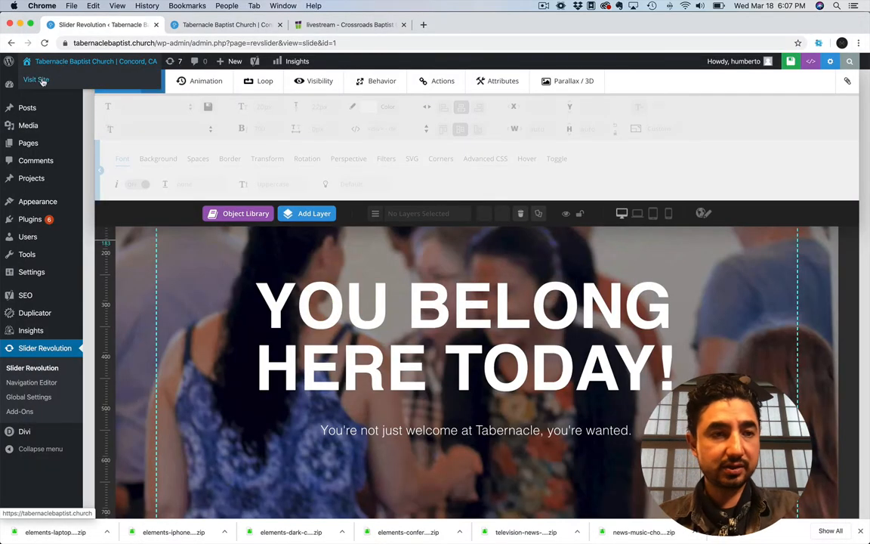
pyautogui.click(36, 79)
pyautogui.click(519, 189)
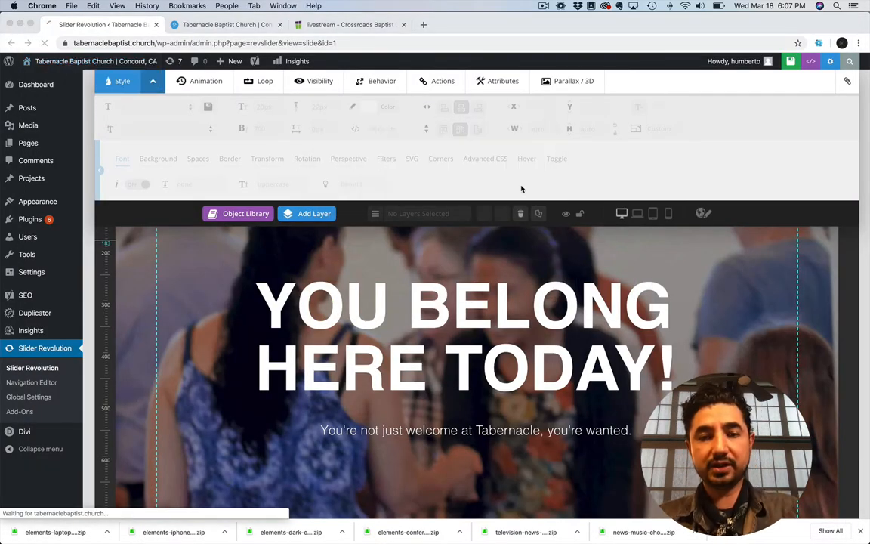
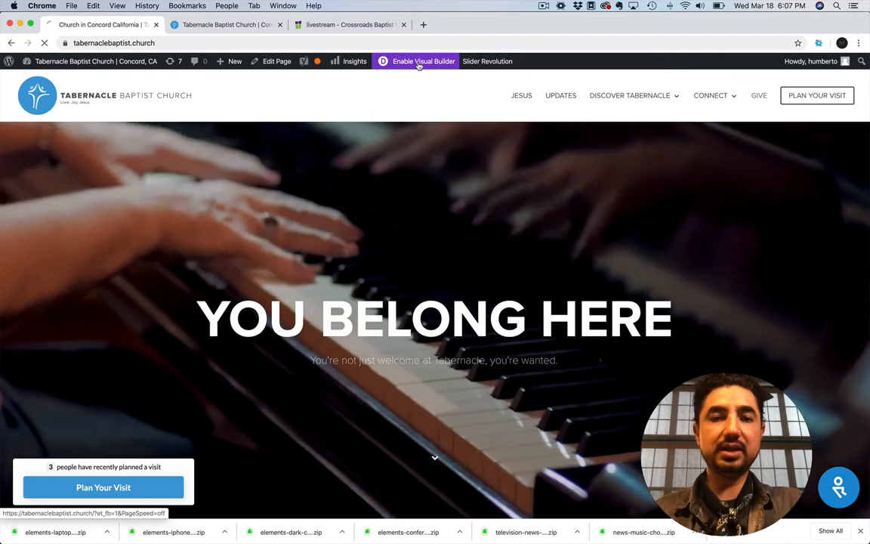
# Enable the Visual Builder and move the "It's About a Relationship, Not a Religion" section above the "You Belong Here" slider
pyautogui.click(418, 65)
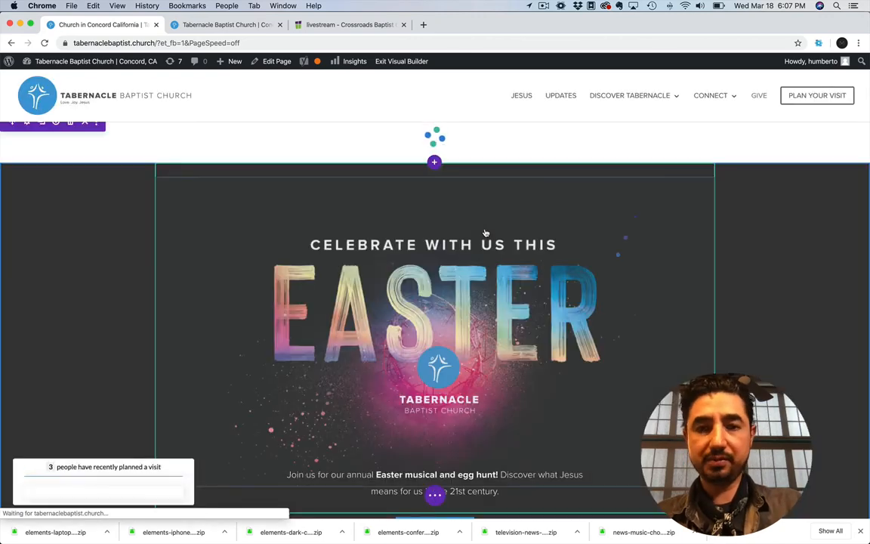
pyautogui.scroll(-10, 361, 300)
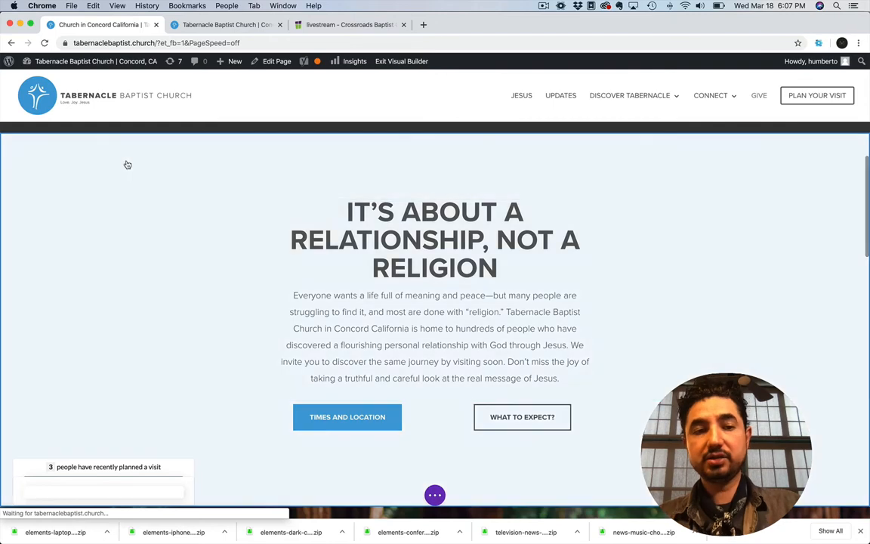
pyautogui.moveTo(54, 145)
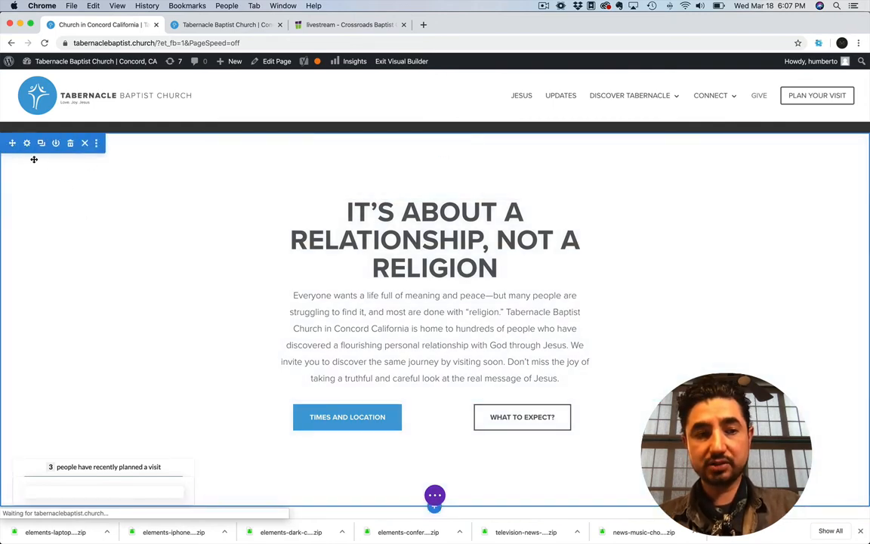
pyautogui.scroll(-5, 160, 244)
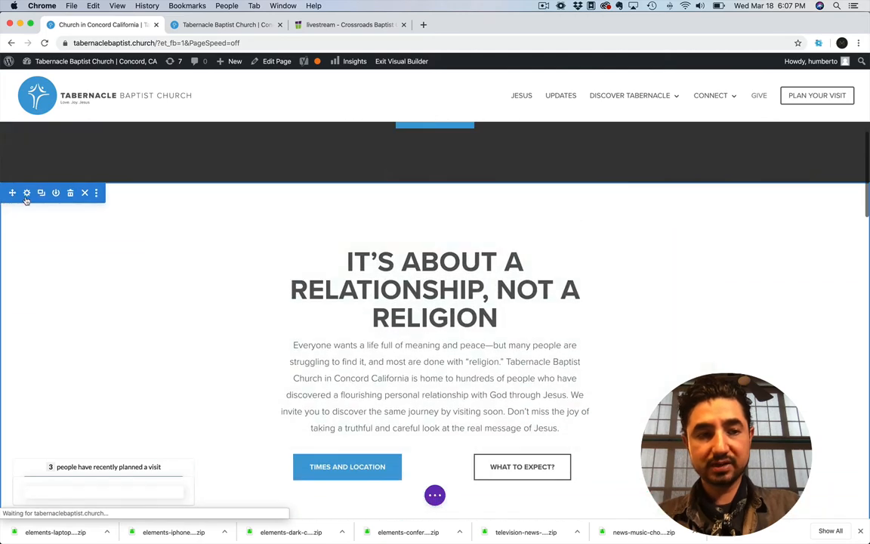
pyautogui.moveTo(13, 193); pyautogui.dragTo(59, 69)
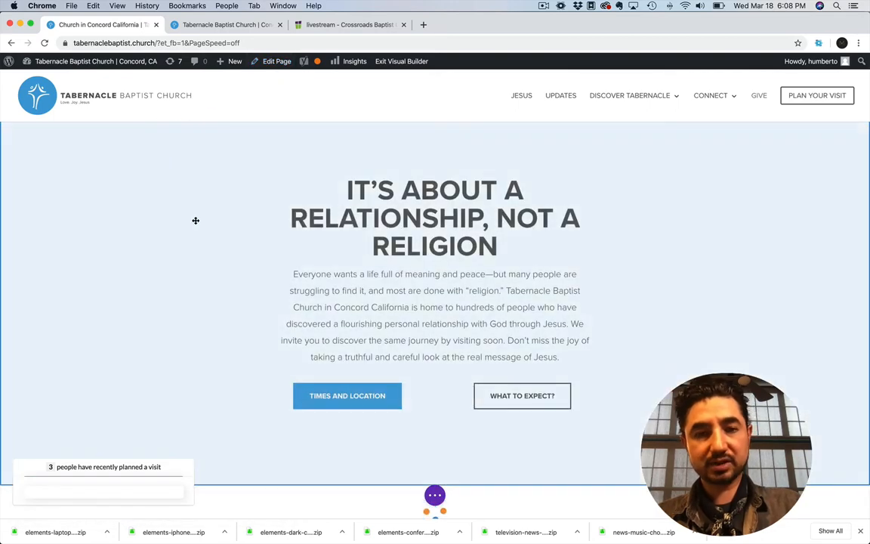
pyautogui.scroll(10, 197, 228)
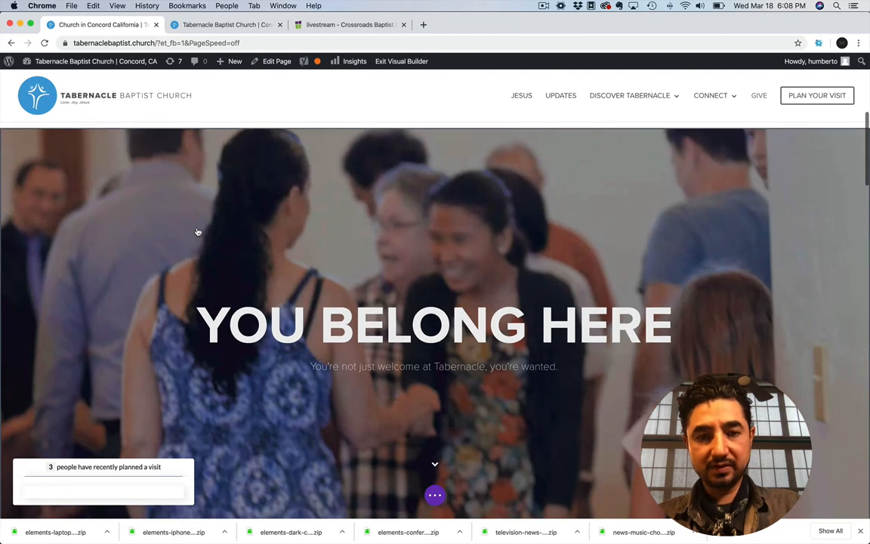
pyautogui.scroll(-10, 355, 257)
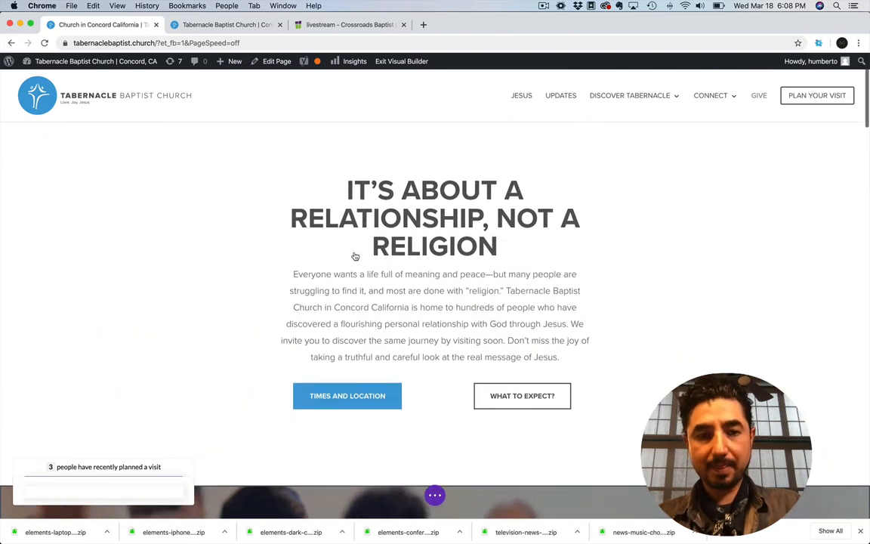
# Open the moved section's heading for editing and replace its text with "Learn response to Corona Virus."
pyautogui.click(409, 205)
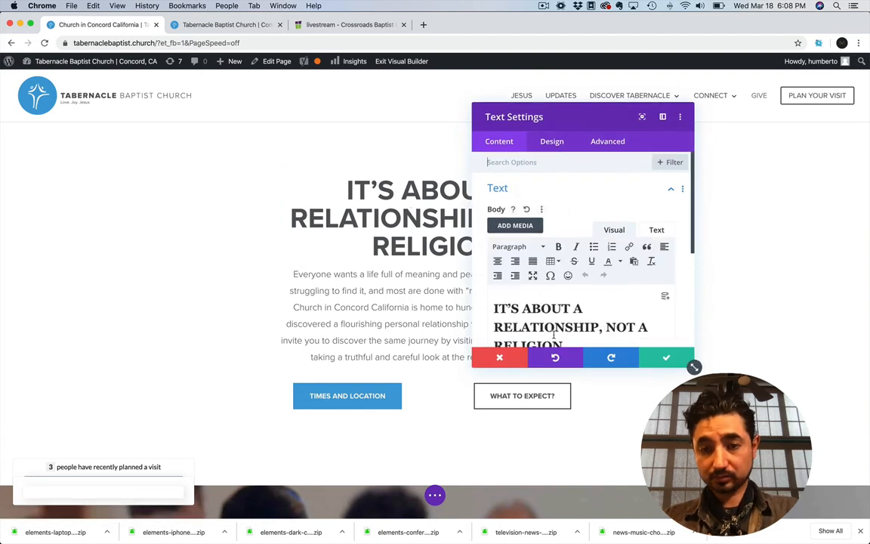
pyautogui.scroll(-1, 545, 327)
pyautogui.moveTo(616, 310); pyautogui.dragTo(495, 275)
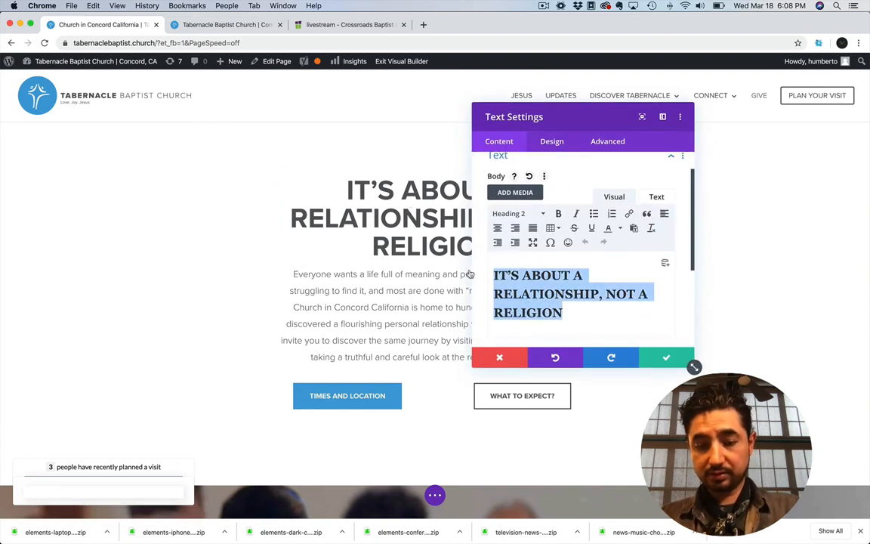
pyautogui.write('Learn ')
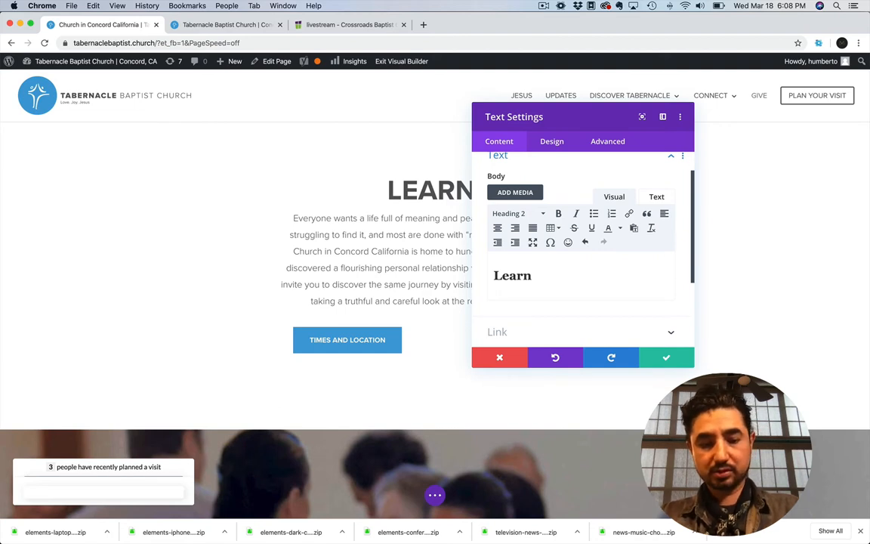
pyautogui.write('response.')
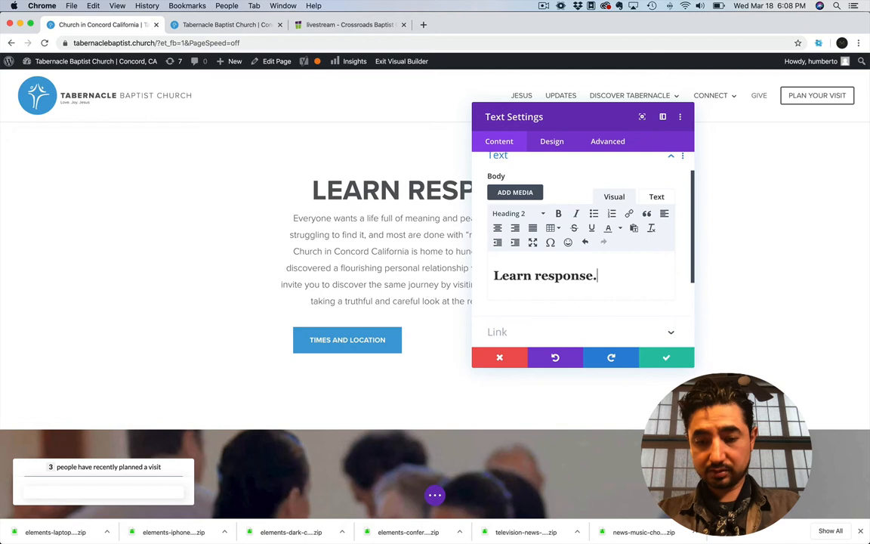
pyautogui.press('BackSpace')
pyautogui.write('to')
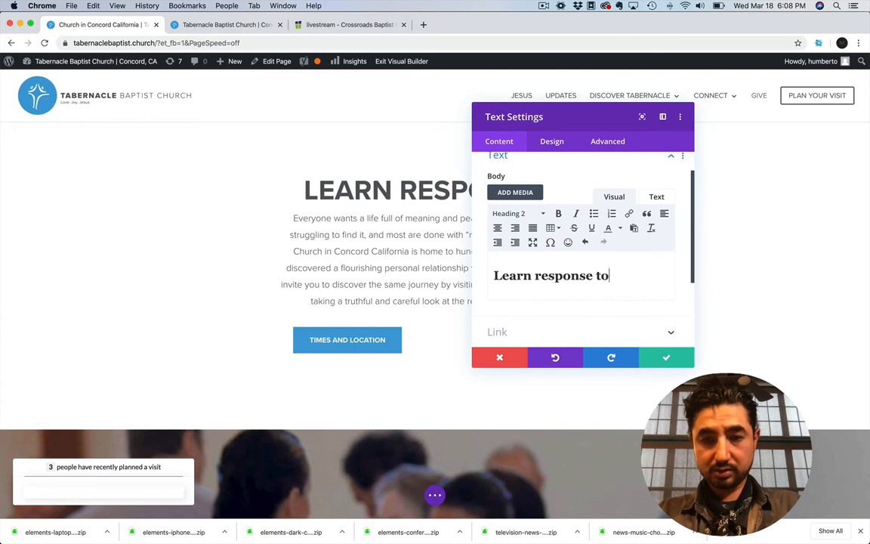
pyautogui.write(' Corona Vi')
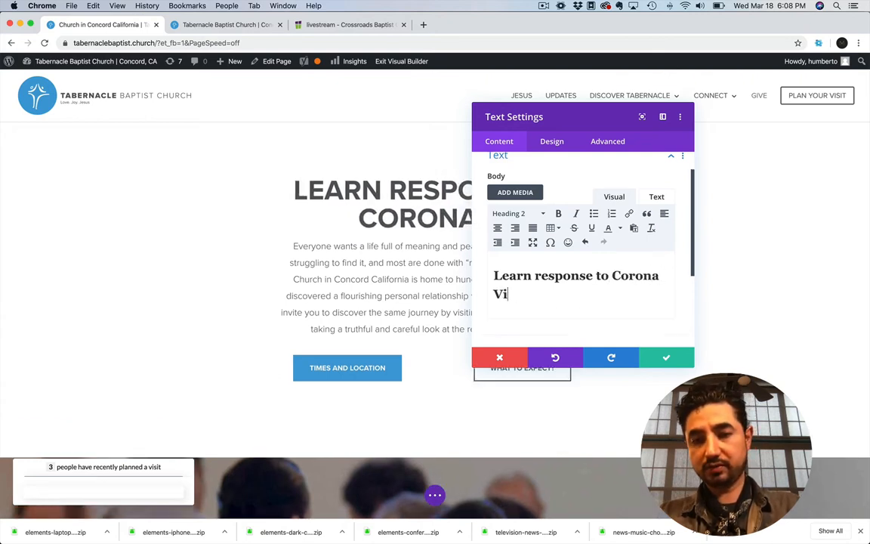
pyautogui.write('raus.')
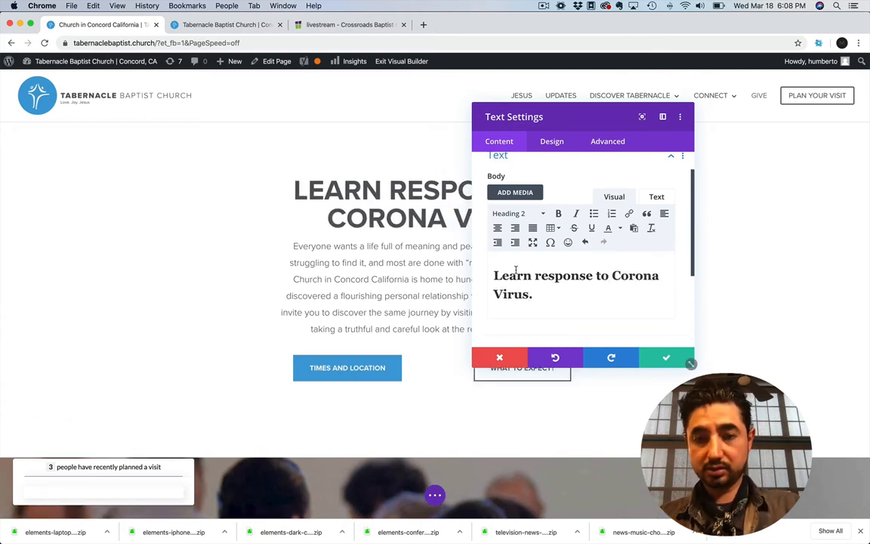
# Reword the heading to "Corona Virus Updates" and save the text settings
pyautogui.moveTo(613, 276); pyautogui.dragTo(493, 276)
pyautogui.press('BackSpace')
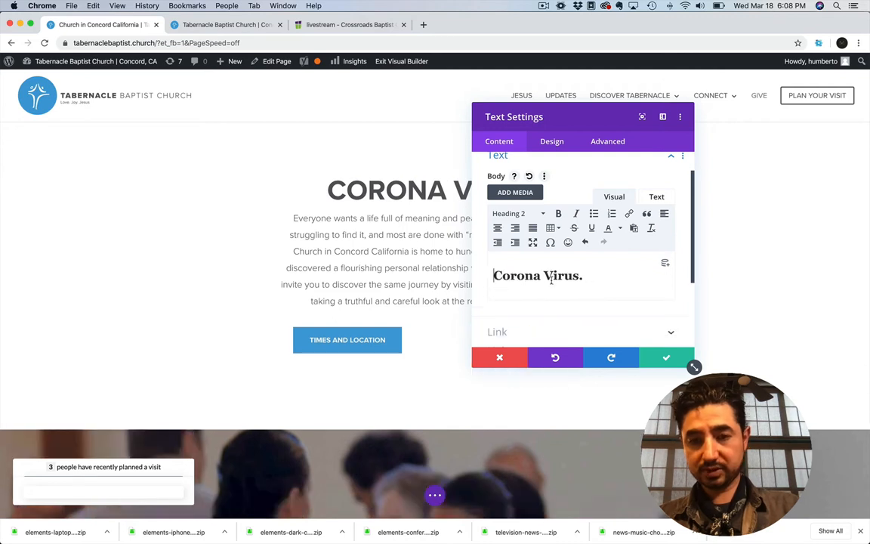
pyautogui.press('BackSpace')
pyautogui.write('Updates')
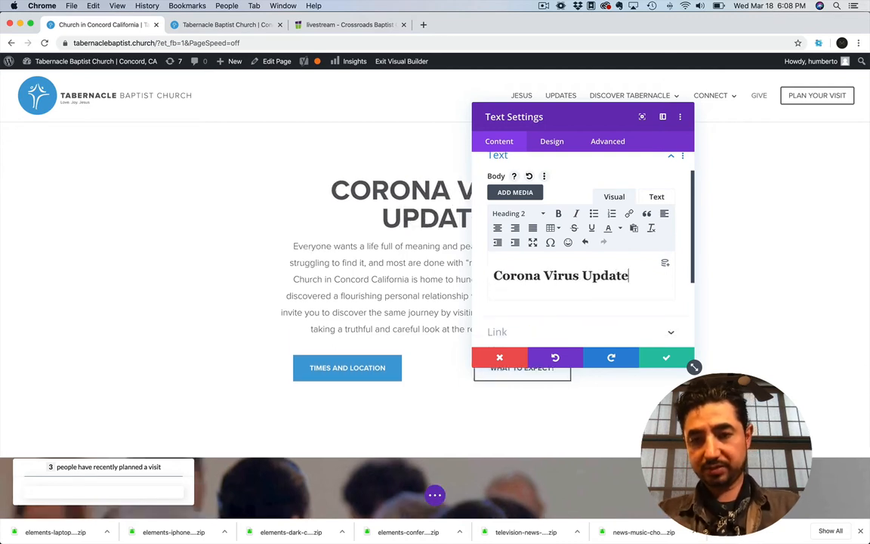
pyautogui.click(664, 359)
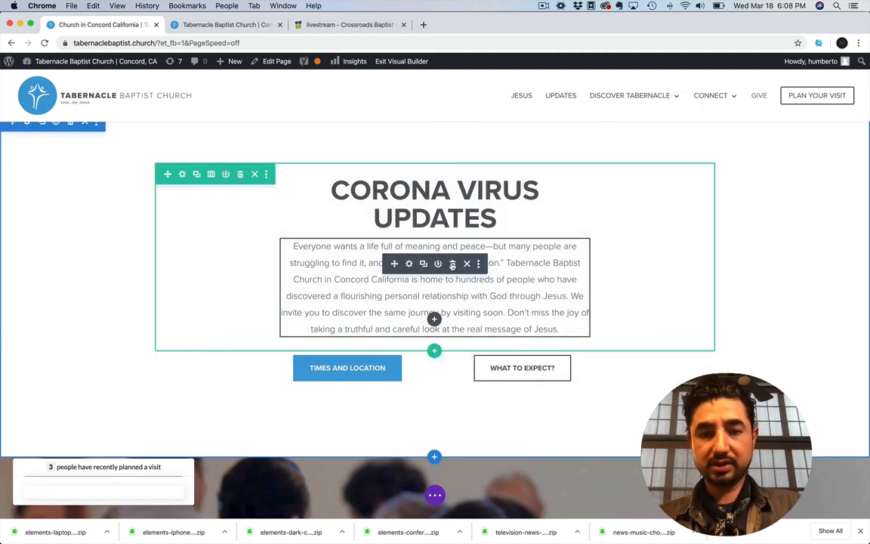
# Delete the paragraph under the heading and reduce the button row to one column holding only the Times and Location button
pyautogui.click(452, 264)
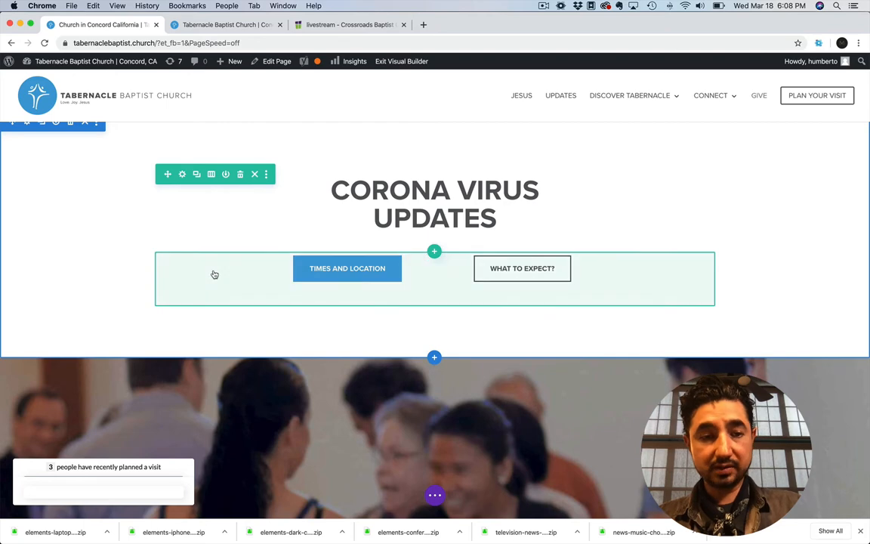
pyautogui.click(211, 242)
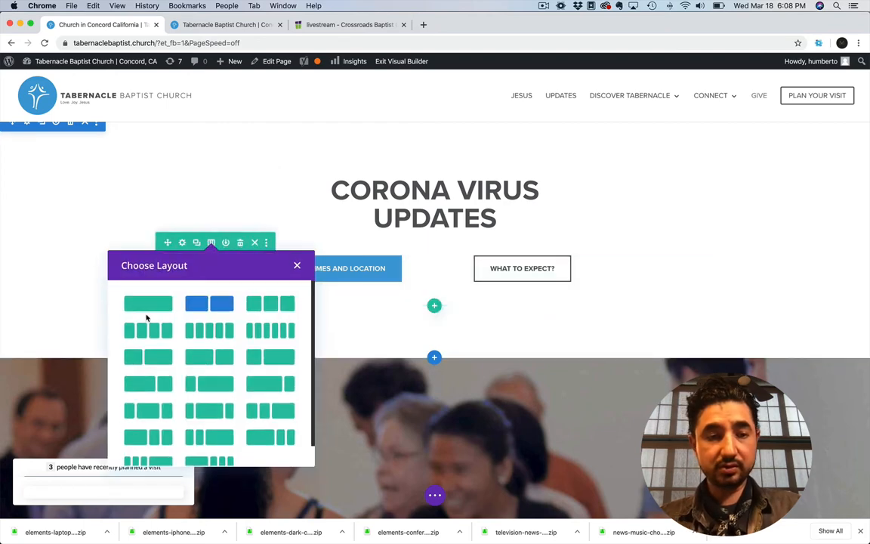
pyautogui.click(148, 304)
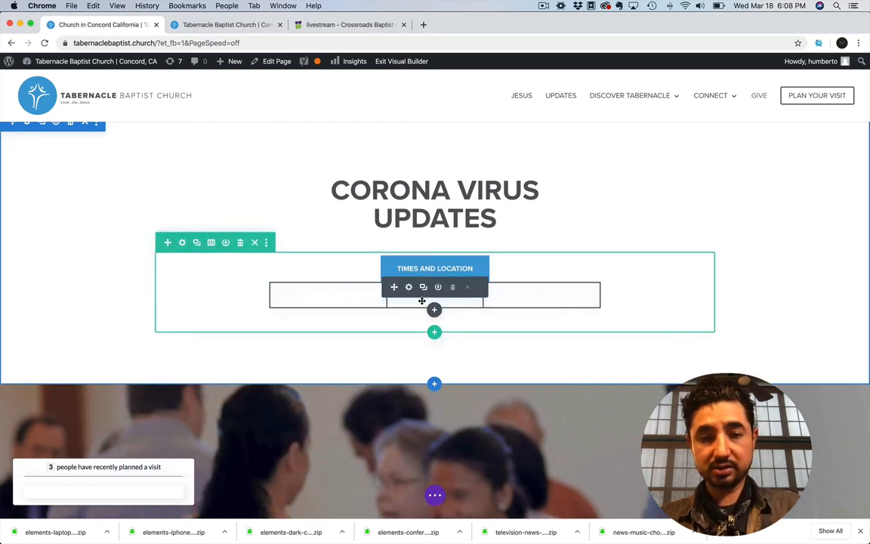
pyautogui.click(453, 288)
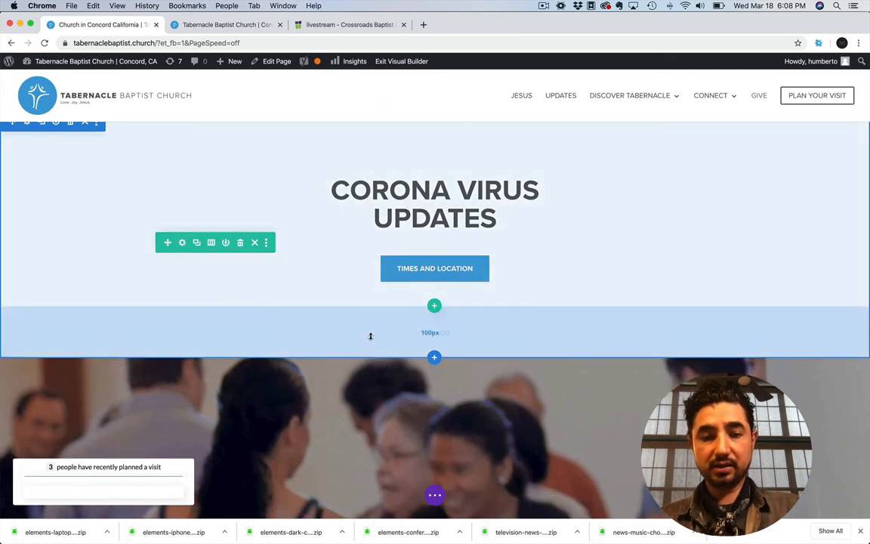
# Reduce the bottom and top padding of the Corona Virus Updates section
pyautogui.moveTo(373, 328); pyautogui.dragTo(369, 295)
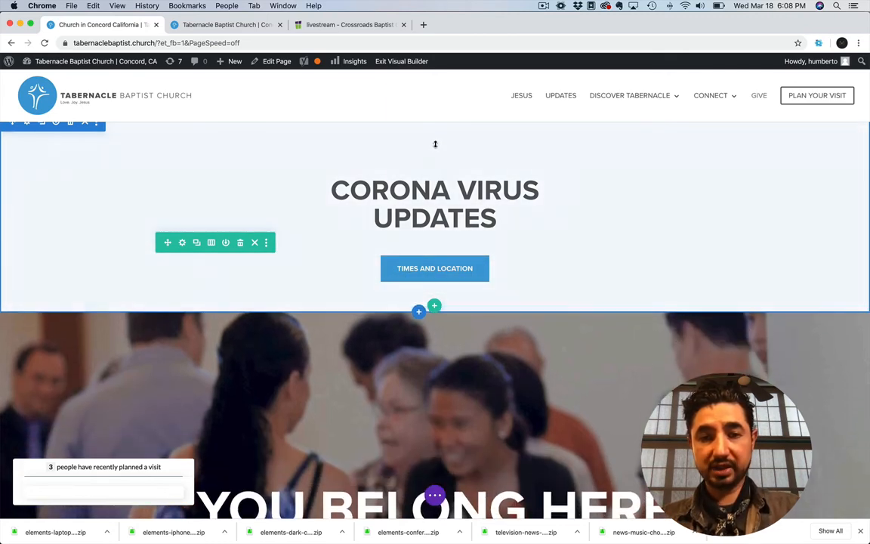
pyautogui.moveTo(432, 146); pyautogui.dragTo(437, 102)
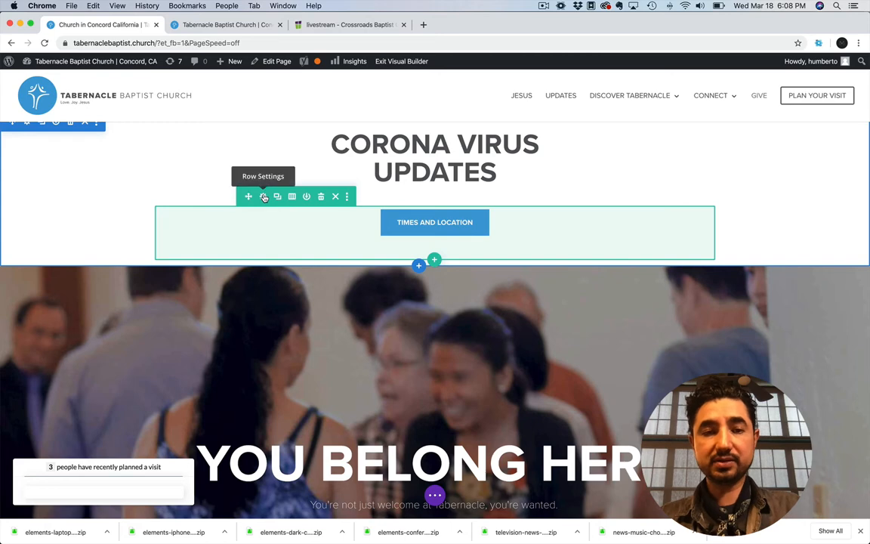
# Delete the Times and Location button's row and undo the deletion
pyautogui.click(264, 197)
pyautogui.click(499, 358)
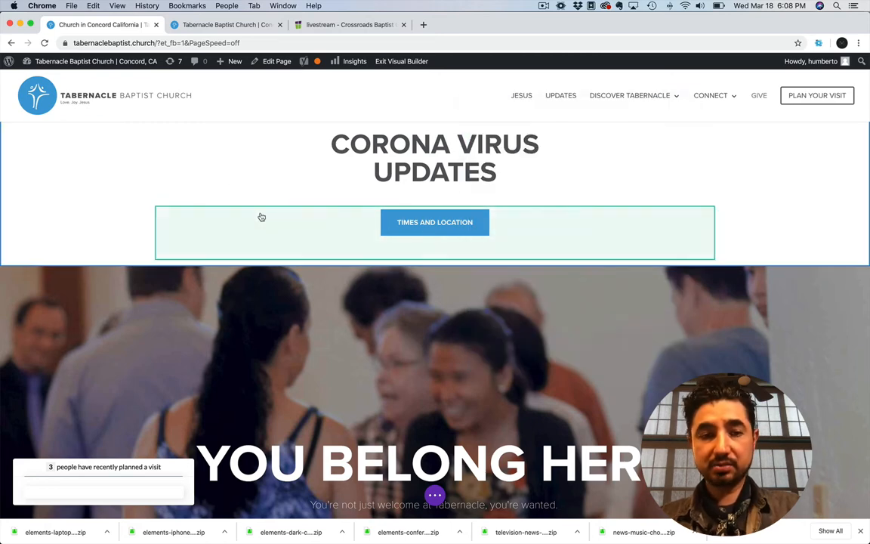
pyautogui.moveTo(261, 220)
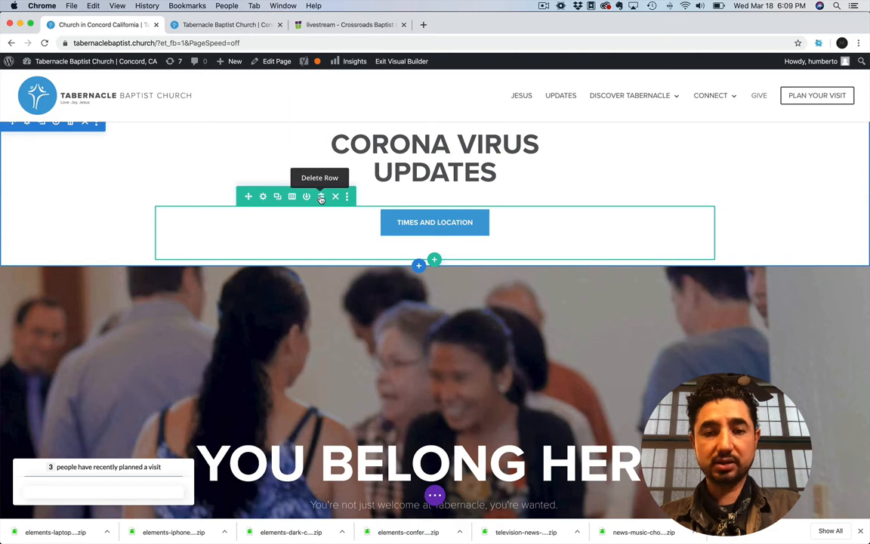
pyautogui.click(320, 197)
pyautogui.press('super+z')
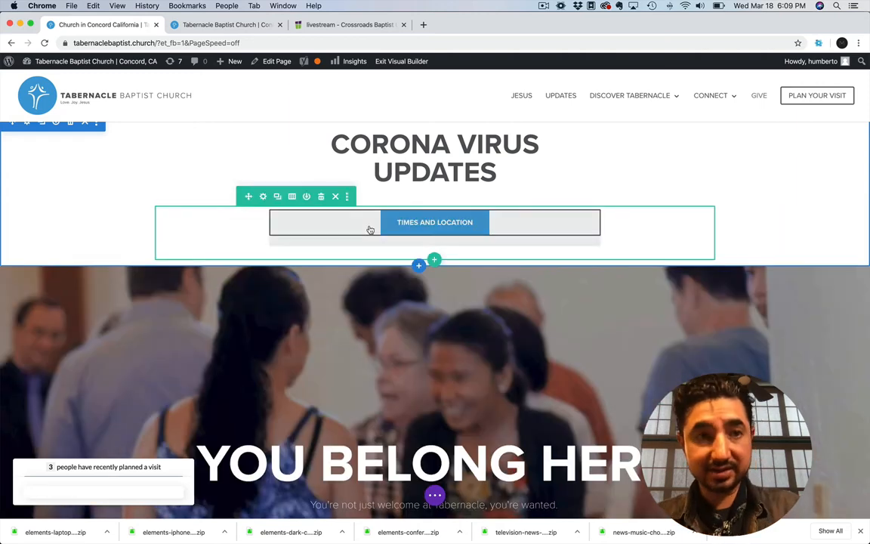
pyautogui.click(92, 5)
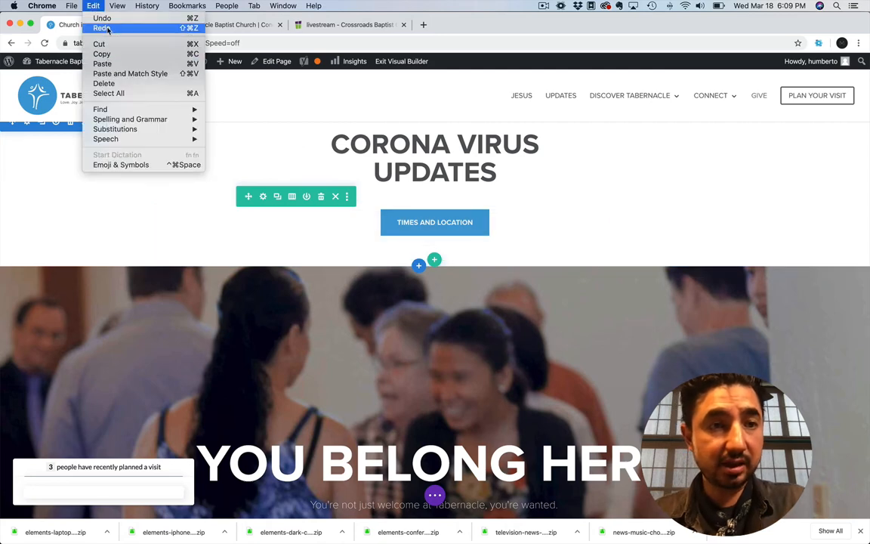
pyautogui.click(396, 306)
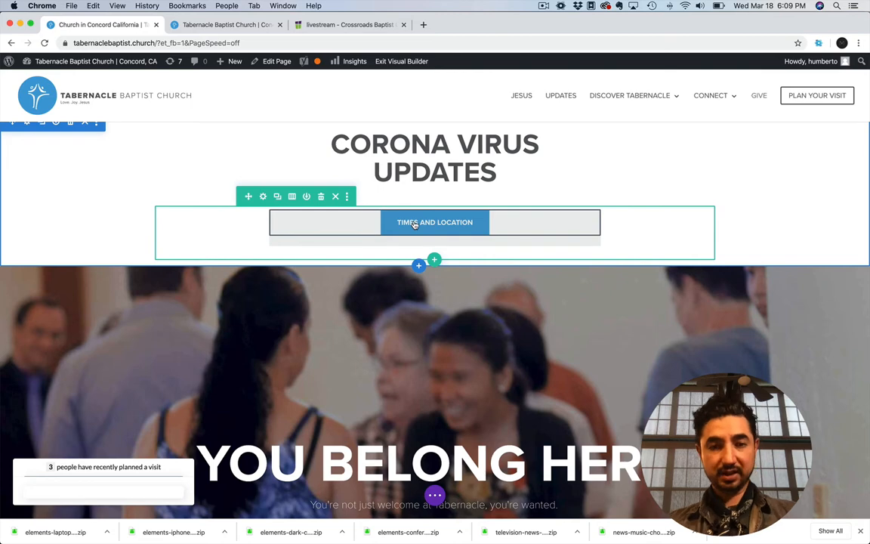
# Set the maximum width of the Times and Location button's row to 100% in its Design sizing options
pyautogui.click(262, 197)
pyautogui.click(548, 142)
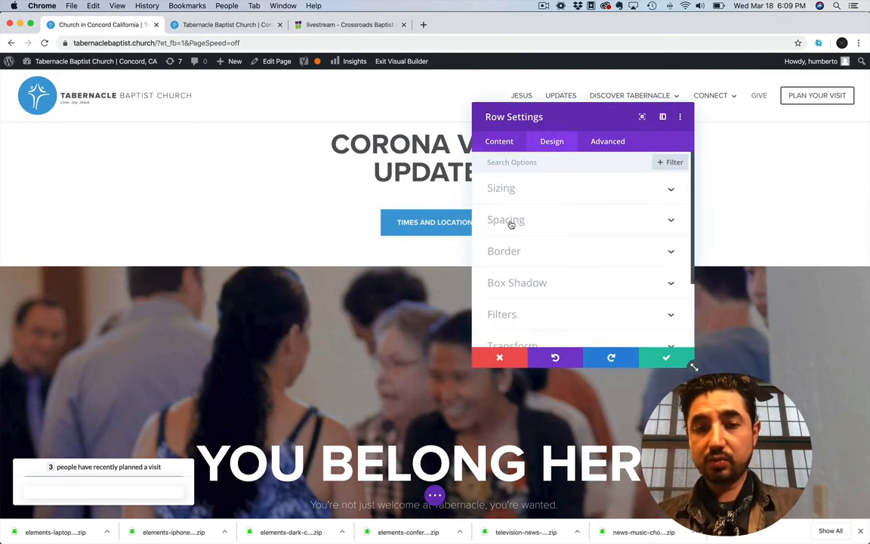
pyautogui.click(511, 221)
pyautogui.click(505, 167)
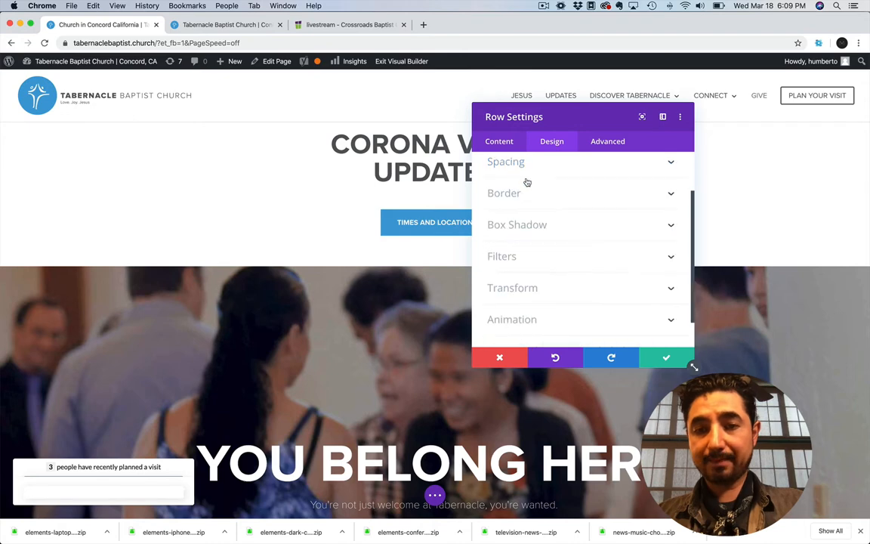
pyautogui.scroll(2, 498, 181)
pyautogui.click(510, 191)
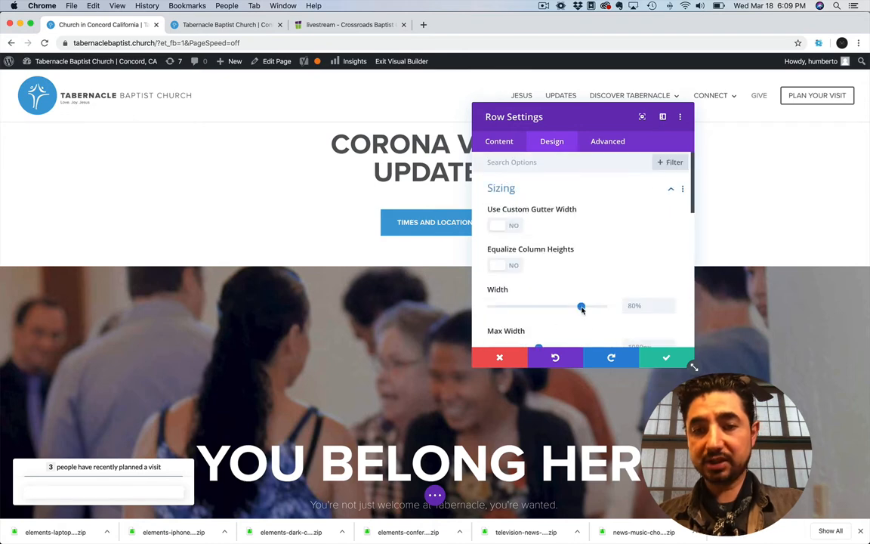
pyautogui.scroll(-2, 643, 297)
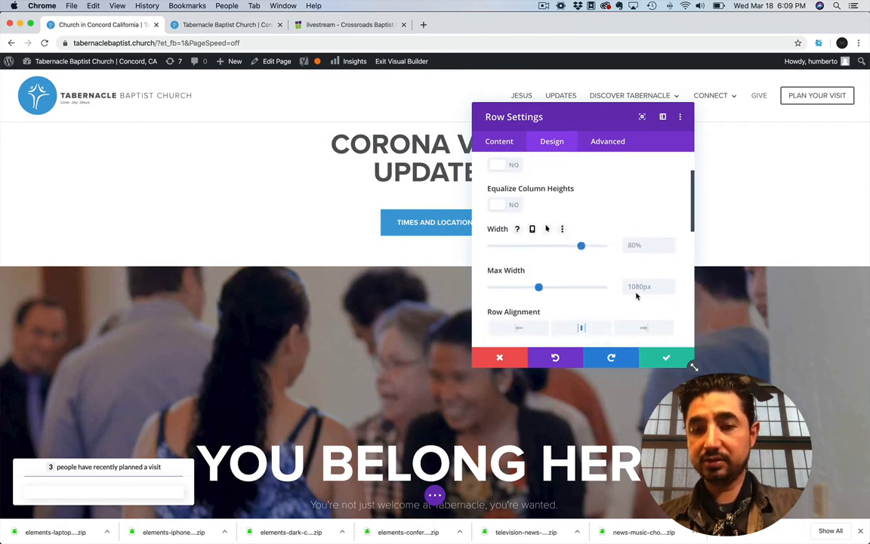
pyautogui.click(640, 287)
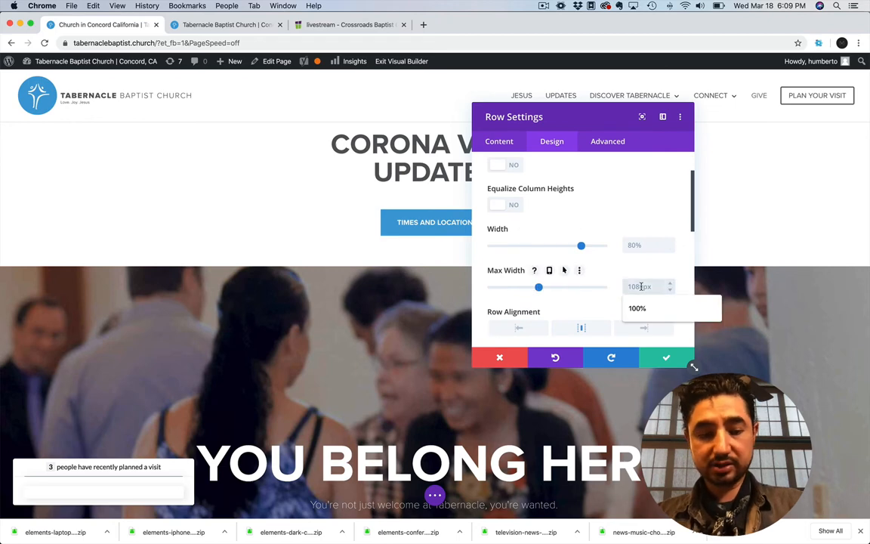
pyautogui.click(638, 308)
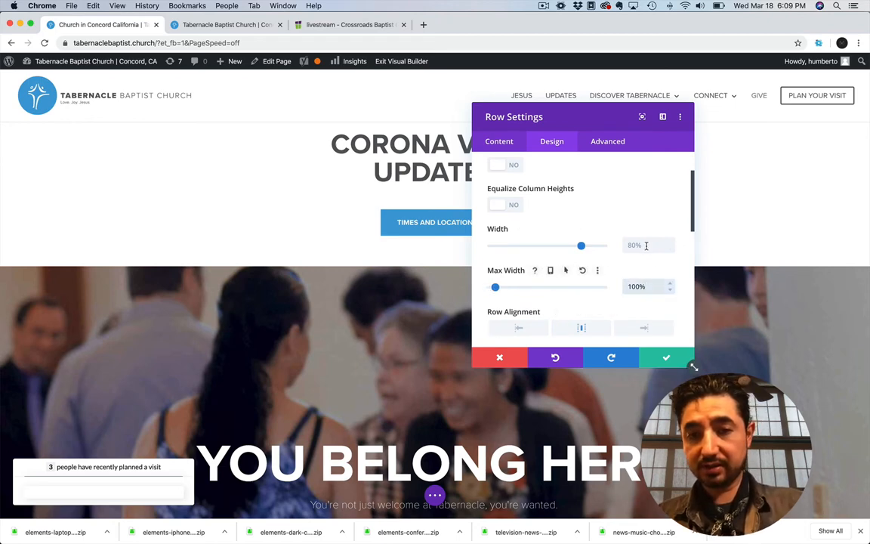
# Set the button row's width to 100% and save the row settings
pyautogui.click(641, 244)
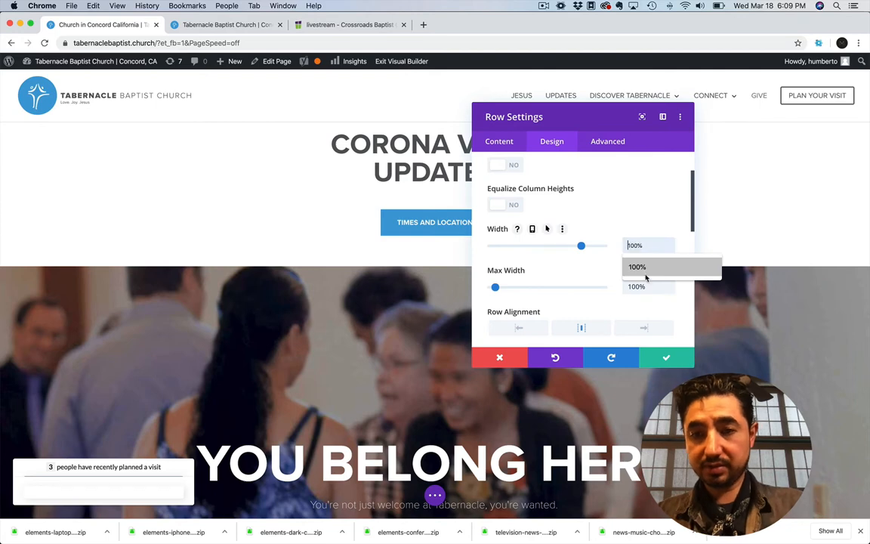
pyautogui.click(642, 269)
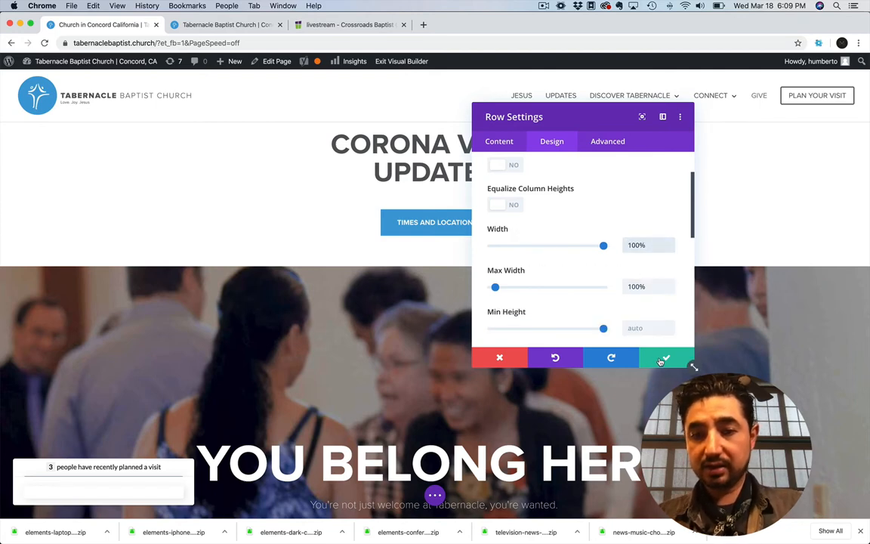
pyautogui.scroll(-6, 674, 311)
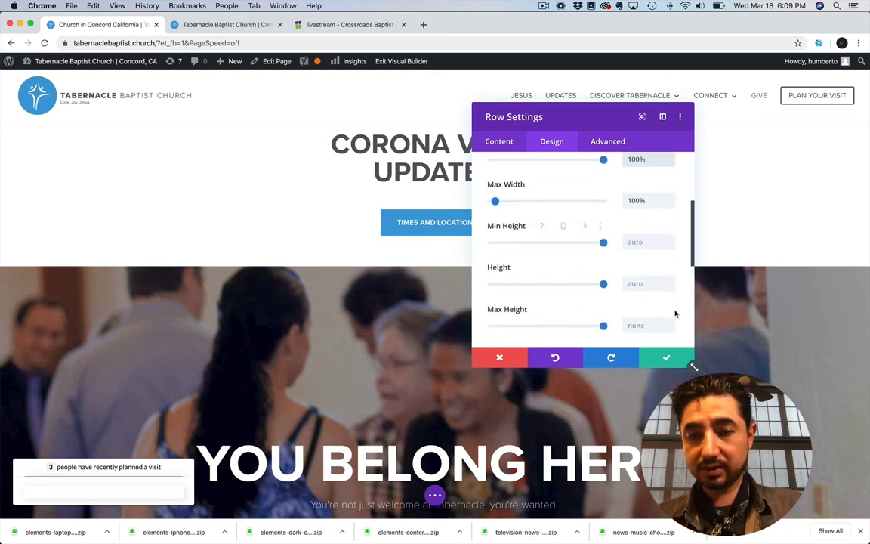
pyautogui.scroll(10, 664, 287)
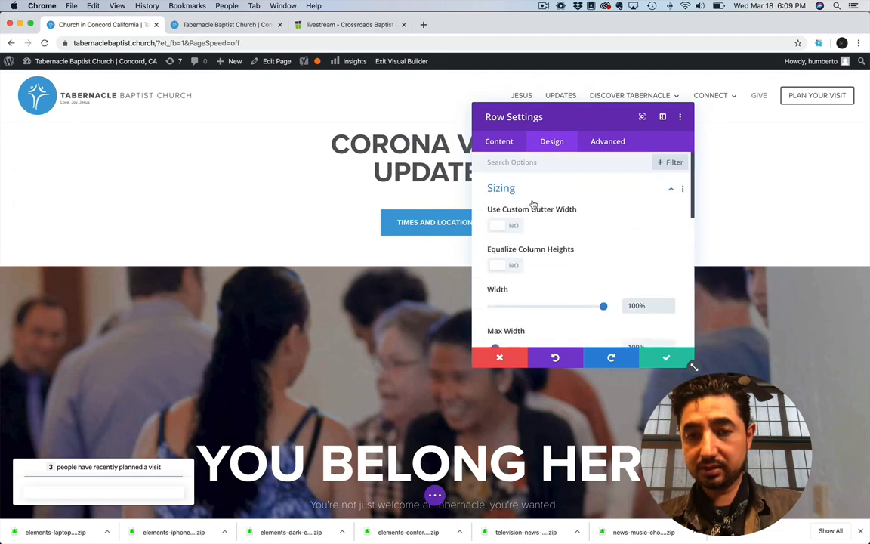
pyautogui.click(663, 356)
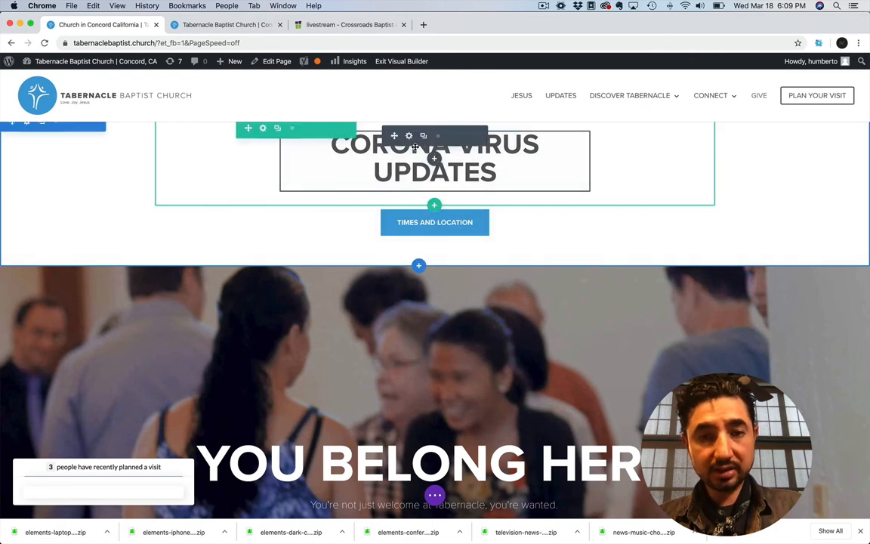
# Move the Corona Virus Updates heading above the button in the full-width row and delete the emptied row
pyautogui.click(355, 122)
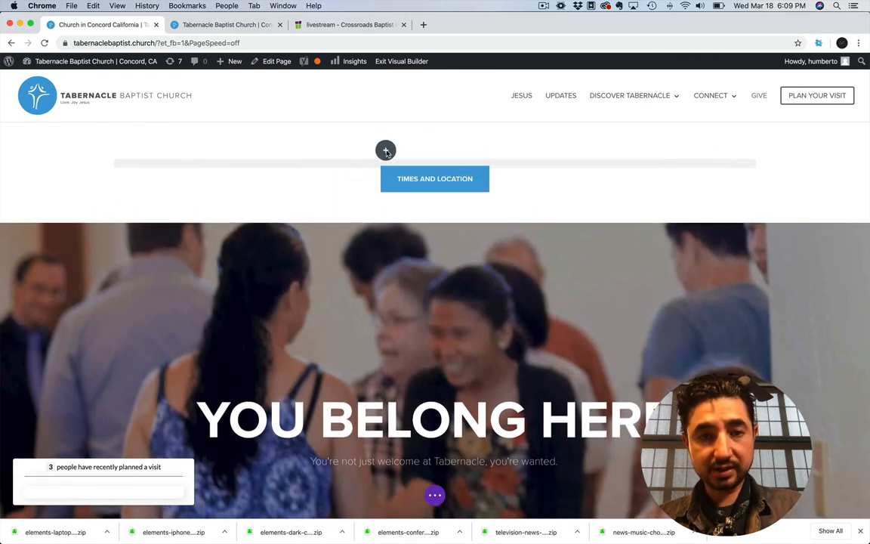
pyautogui.press('super+z')
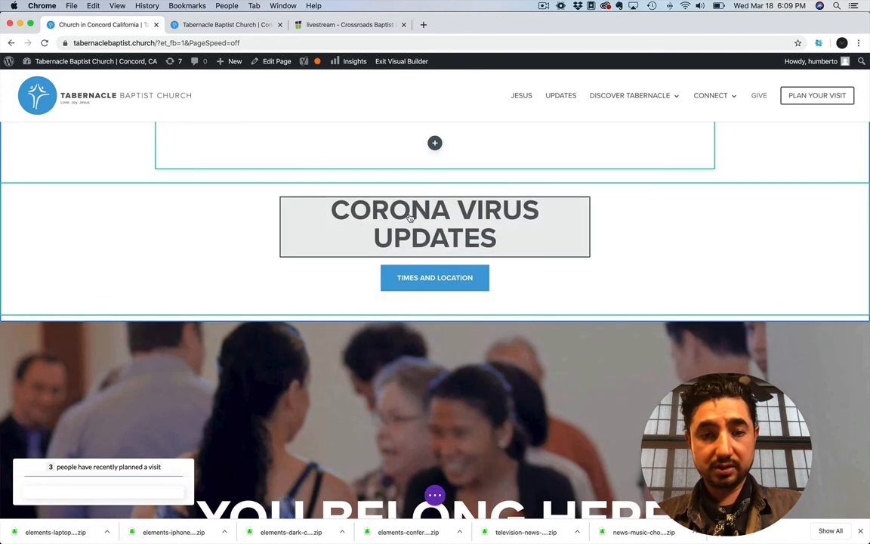
pyautogui.moveTo(357, 138)
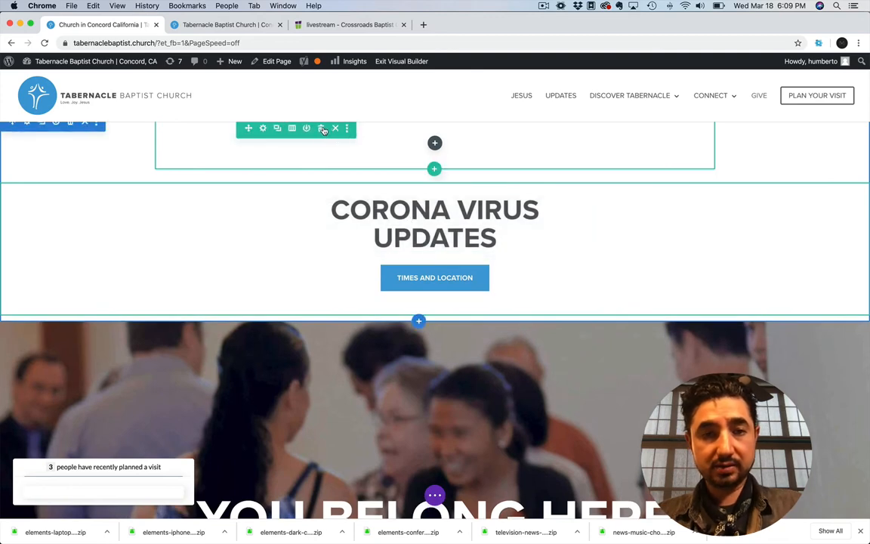
pyautogui.click(321, 127)
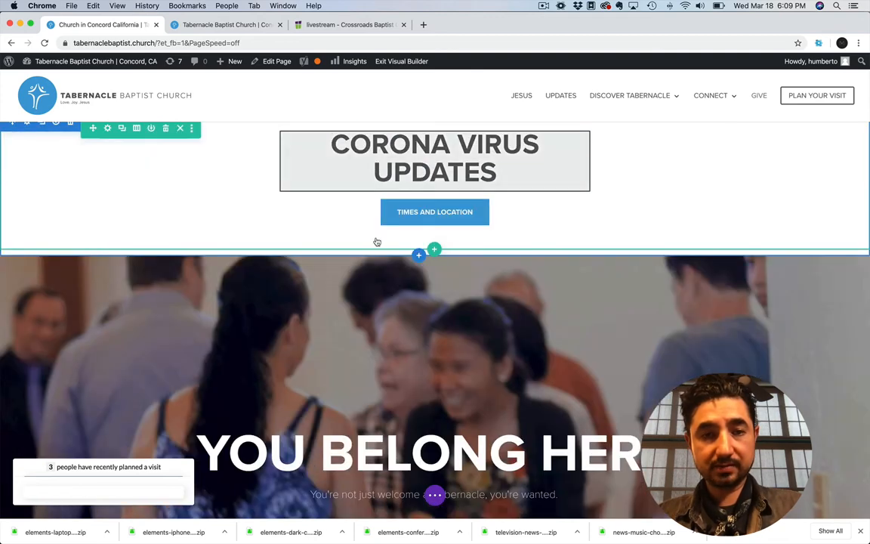
# Set the Corona Virus Updates heading's maximum width to 100% and save the text settings
pyautogui.click(408, 137)
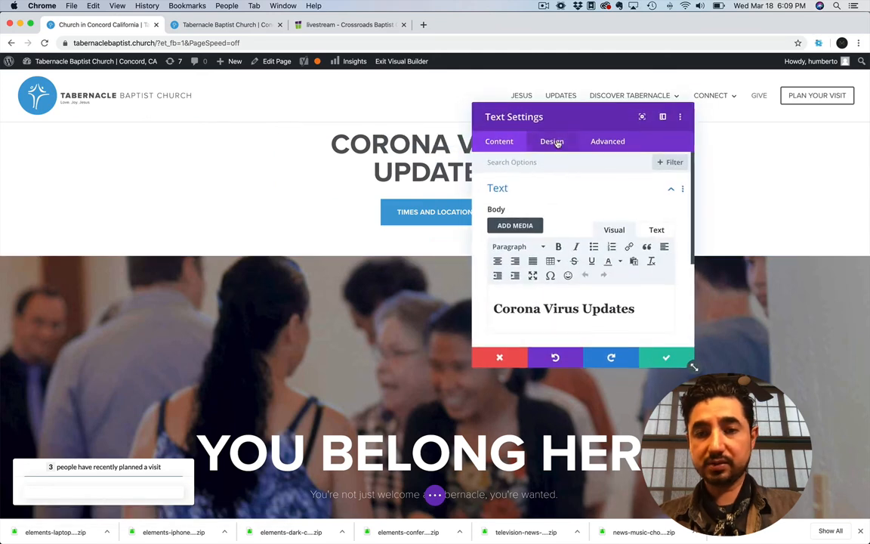
pyautogui.click(552, 141)
pyautogui.click(513, 252)
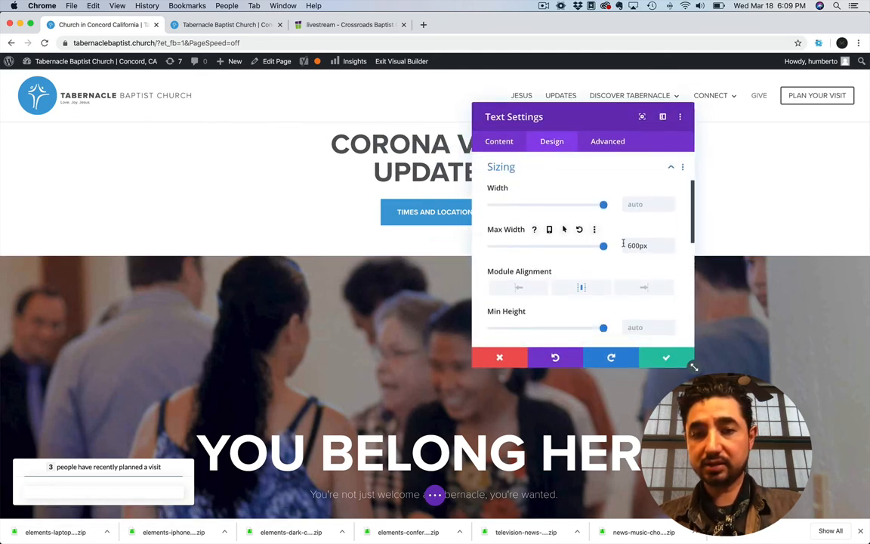
pyautogui.moveTo(653, 245); pyautogui.dragTo(604, 246)
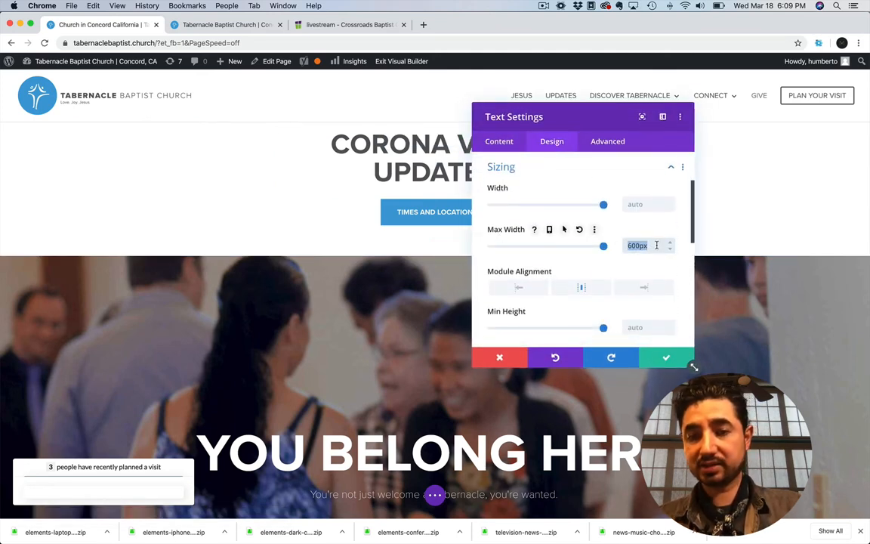
pyautogui.write('100')
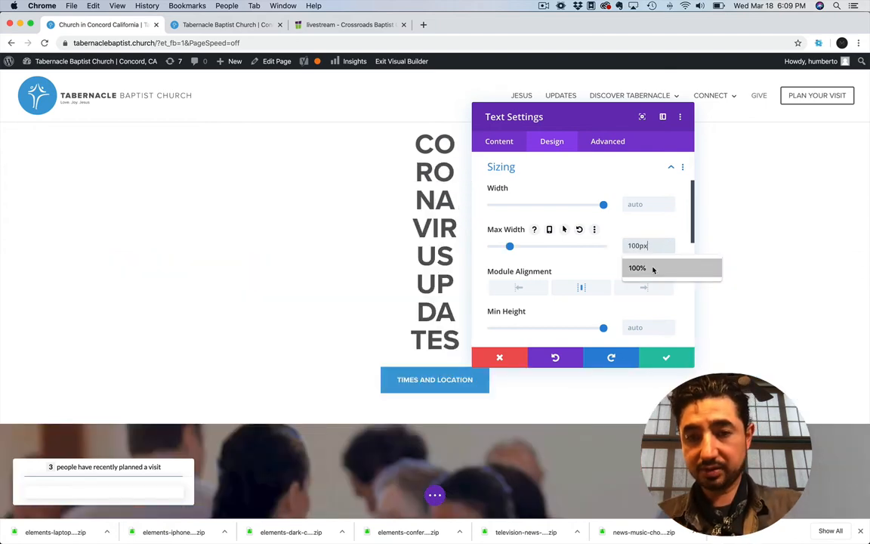
pyautogui.click(651, 268)
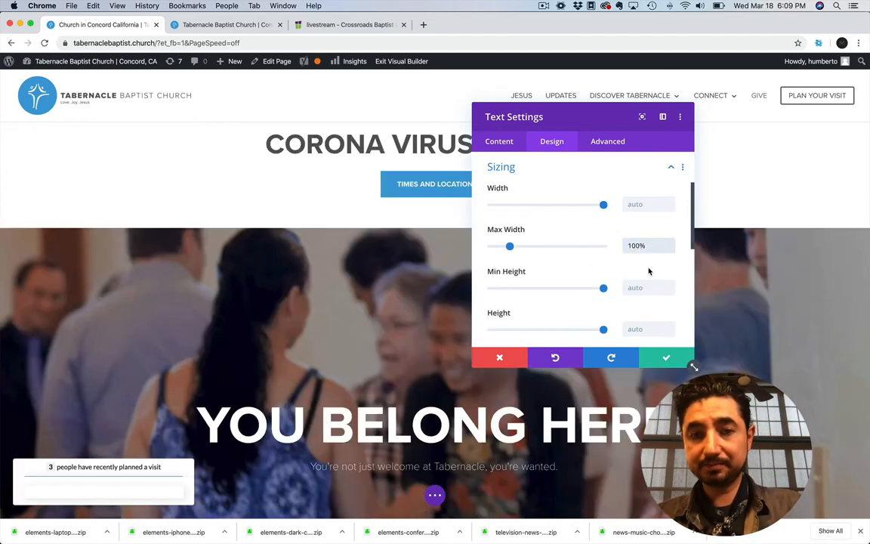
pyautogui.click(667, 359)
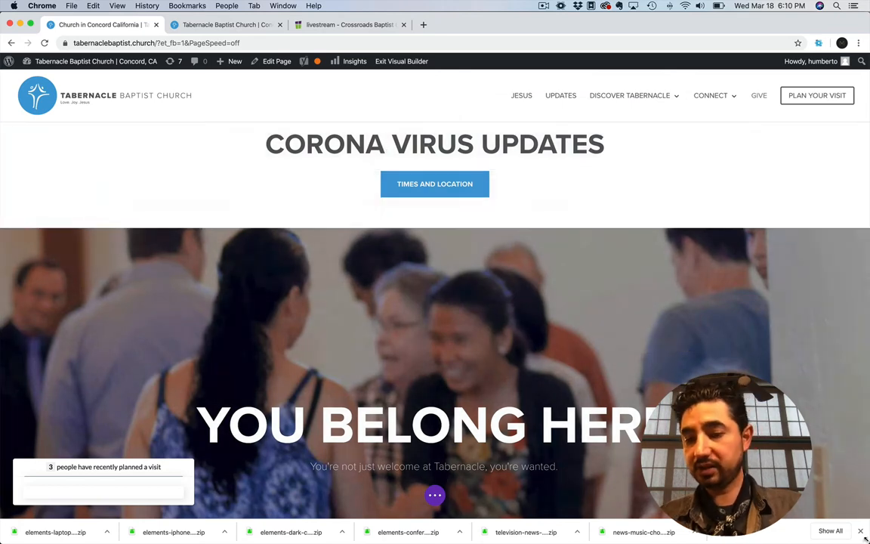
# Shrink the browser window and reduce the bottom padding of the row holding the heading and button
pyautogui.moveTo(866, 538); pyautogui.dragTo(715, 457)
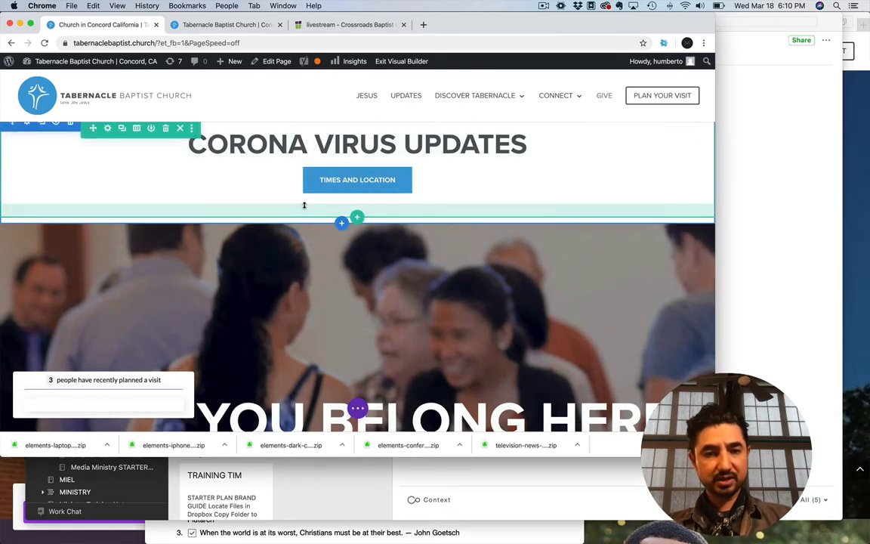
pyautogui.moveTo(303, 210); pyautogui.dragTo(305, 196)
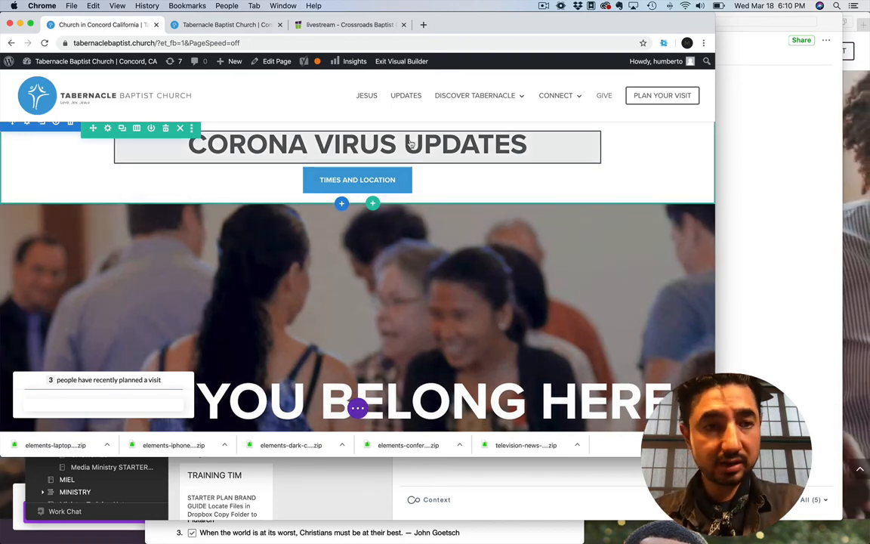
pyautogui.click(368, 142)
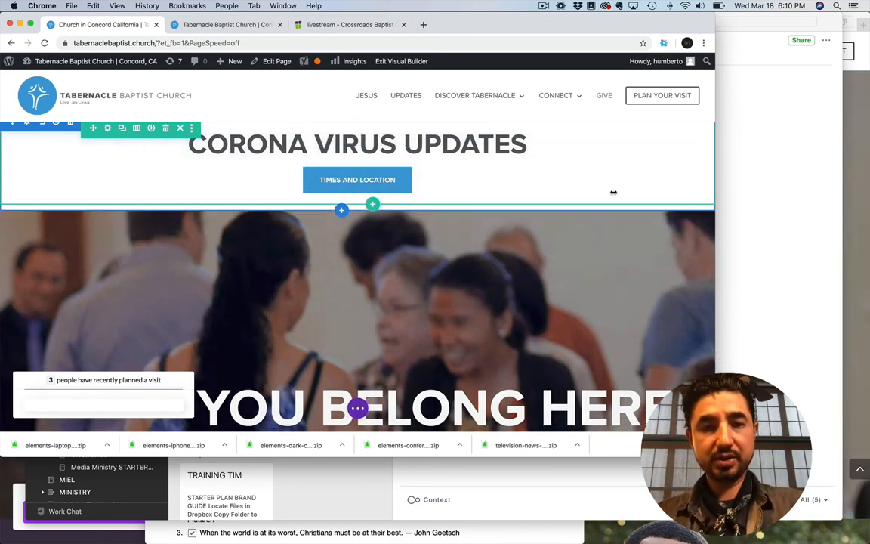
# Set the Times and Location button's link URL to /corona/ and save the button settings
pyautogui.click(345, 182)
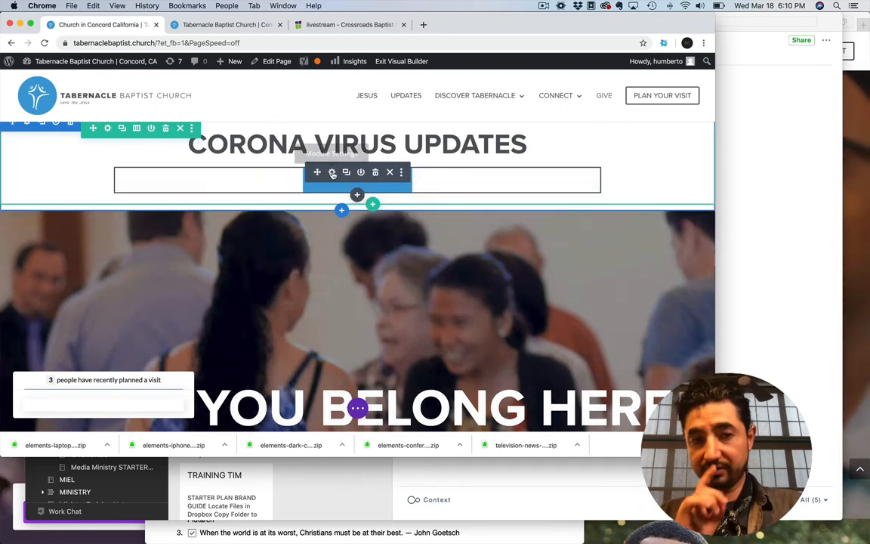
pyautogui.click(332, 173)
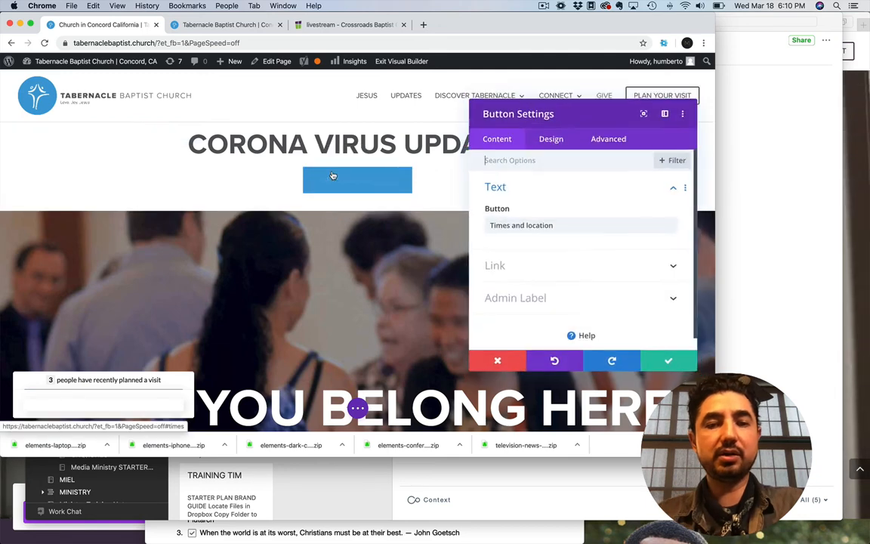
pyautogui.click(520, 266)
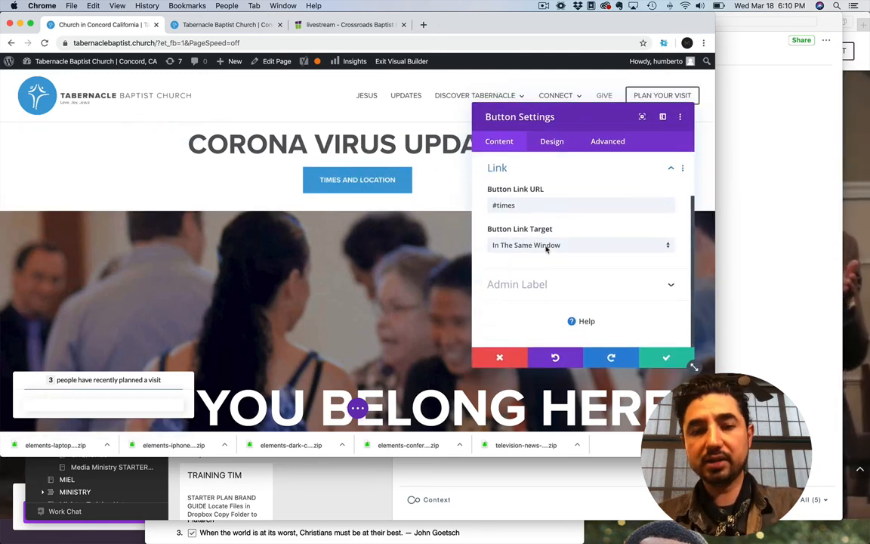
pyautogui.moveTo(522, 205); pyautogui.dragTo(482, 204)
pyautogui.write('/corona/')
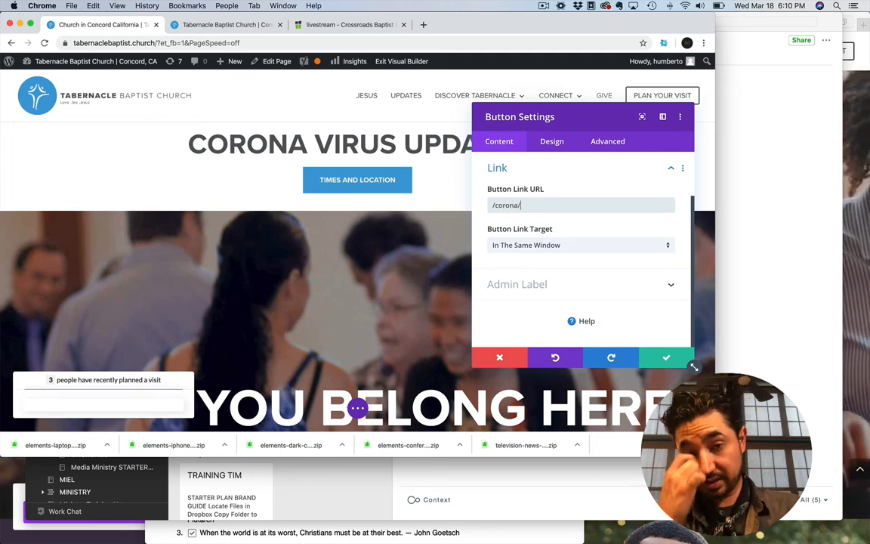
pyautogui.click(668, 358)
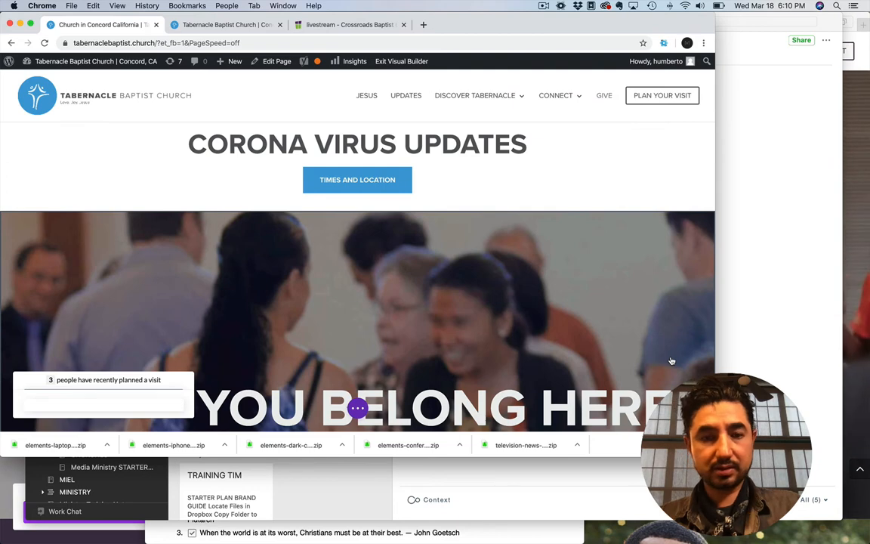
# Change the Times and Location button's text to "FOLOW UPDATES" and save the button settings
pyautogui.moveTo(357, 407)
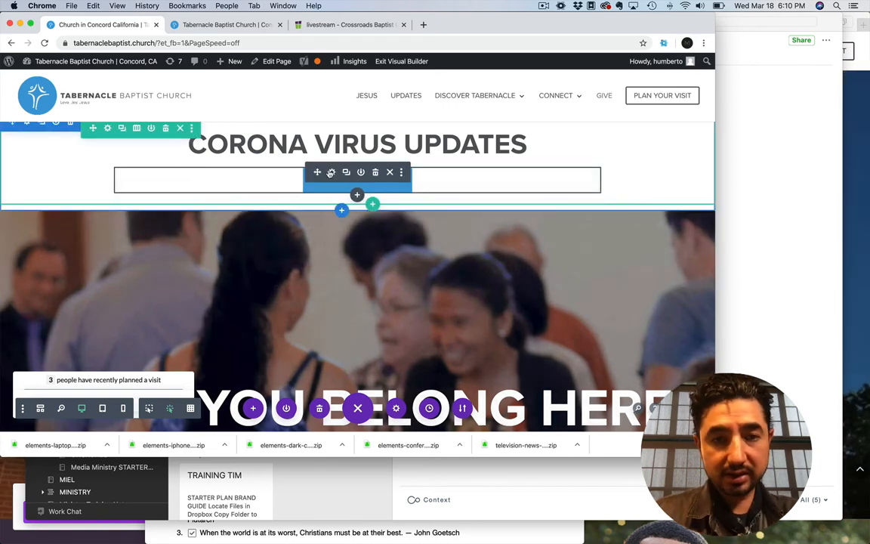
pyautogui.click(331, 173)
pyautogui.moveTo(554, 225); pyautogui.dragTo(471, 228)
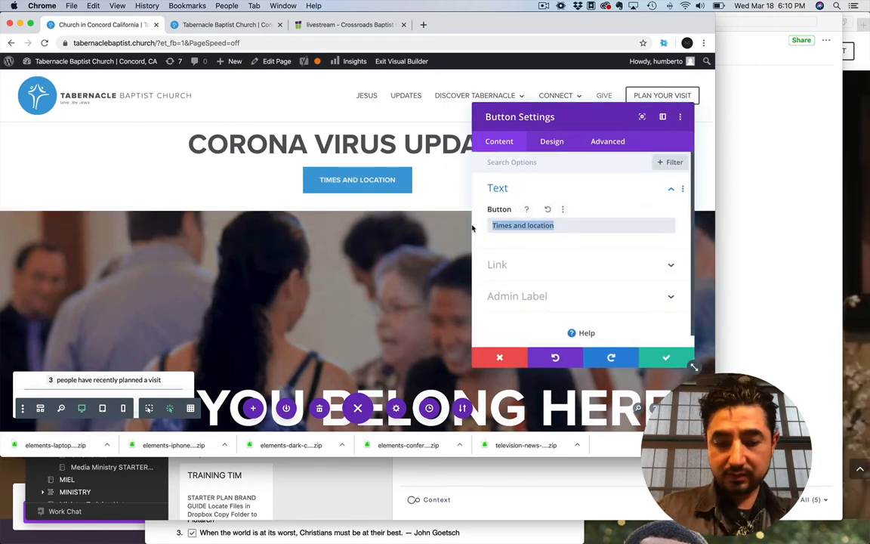
pyautogui.write('FOLOOW U')
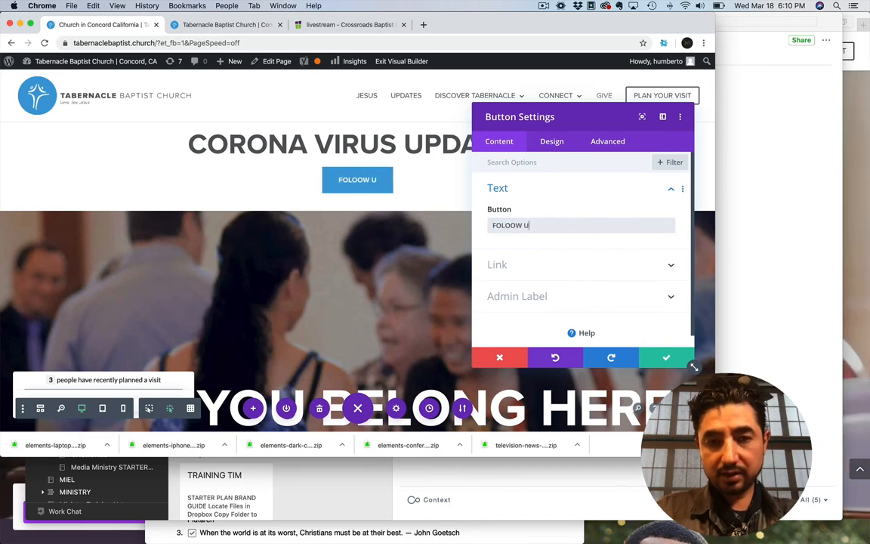
pyautogui.write('PDATES')
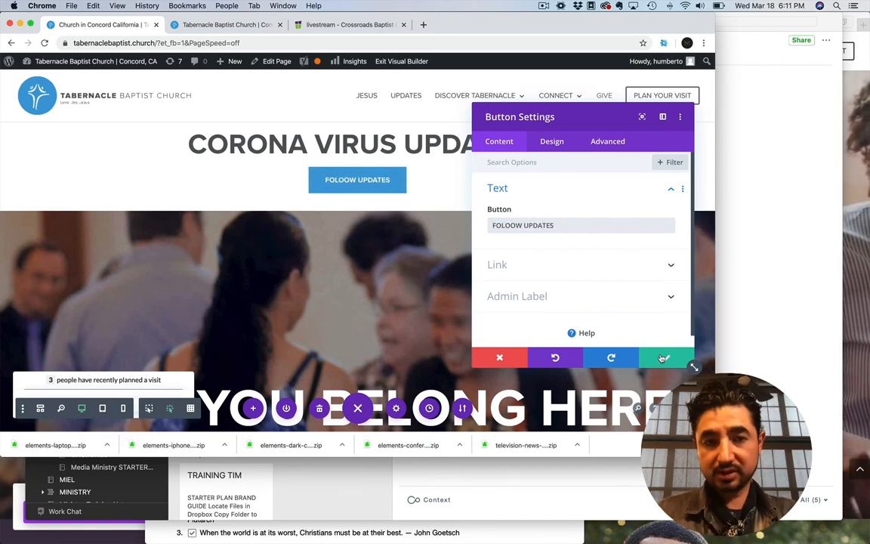
pyautogui.click(514, 225)
pyautogui.press('BackSpace')
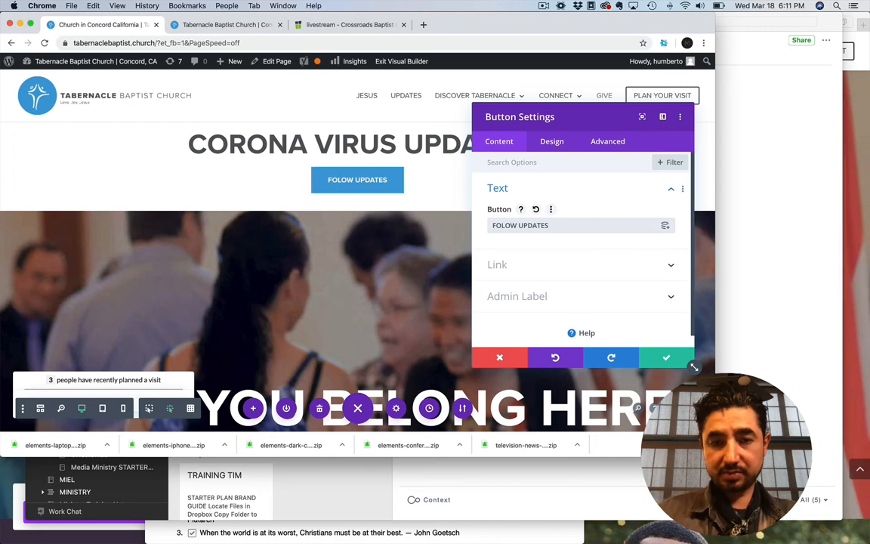
pyautogui.click(668, 359)
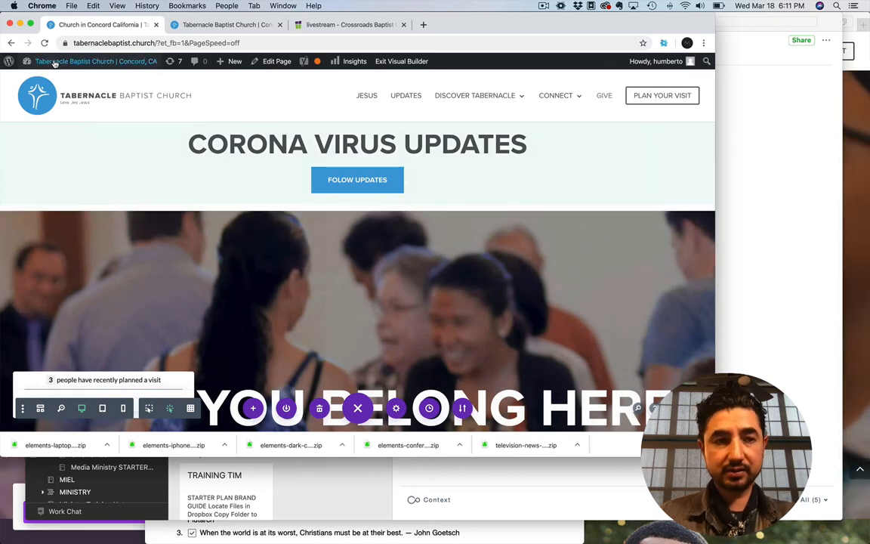
# Open the site's list of all pages from the dashboard and duplicate the beliefs page
pyautogui.moveTo(45, 61)
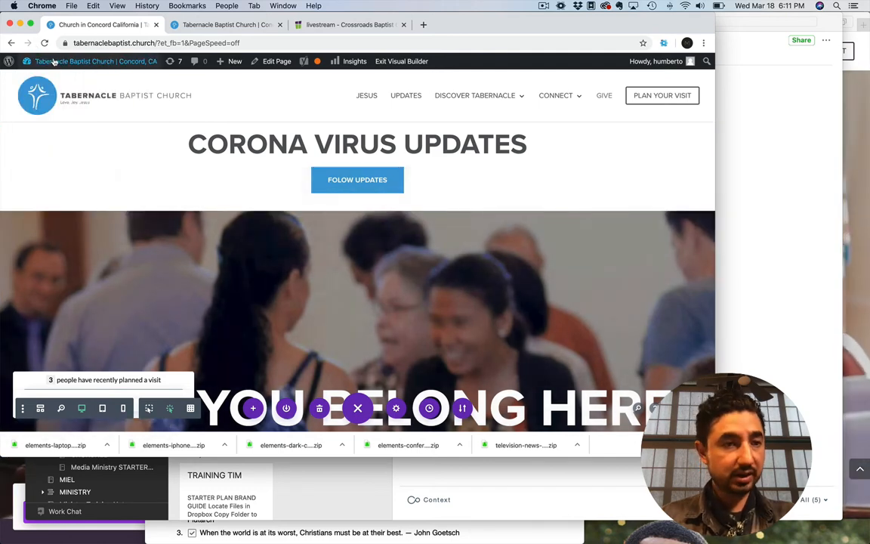
pyautogui.click(39, 80)
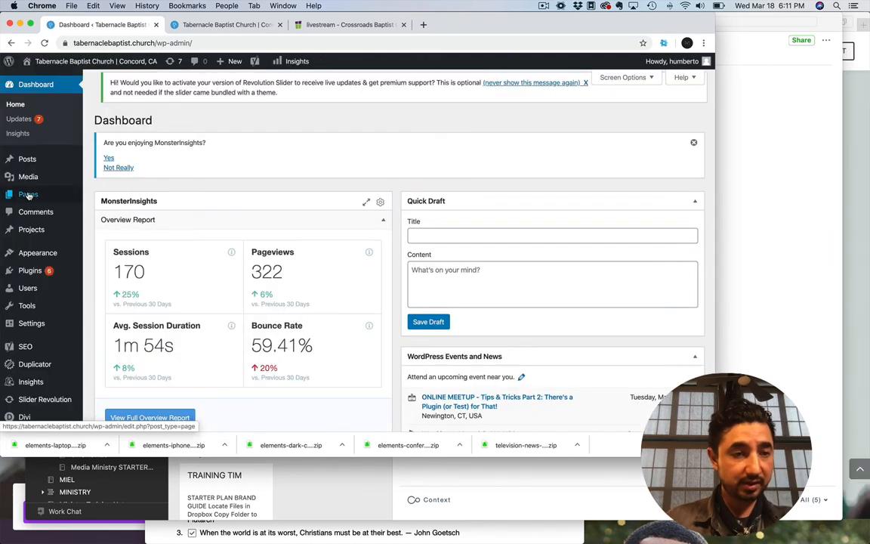
pyautogui.moveTo(45, 194)
pyautogui.click(111, 198)
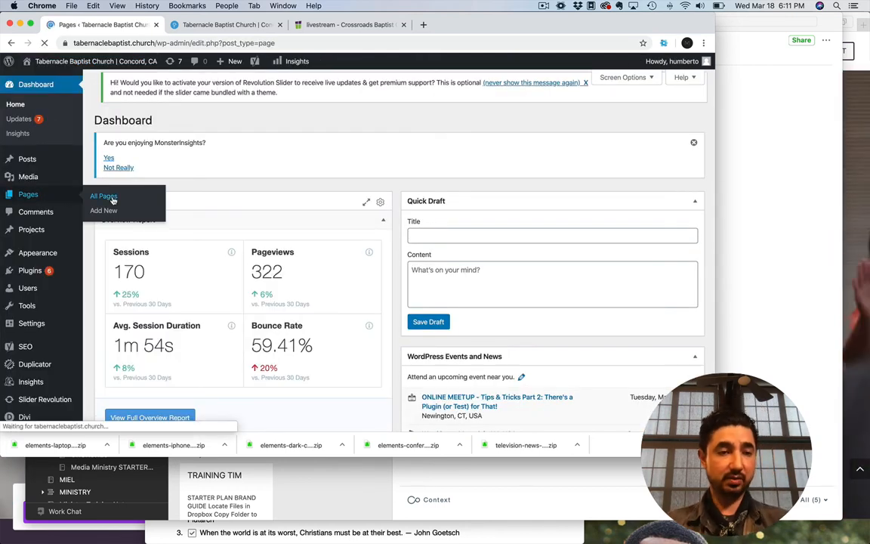
pyautogui.scroll(-2, 267, 279)
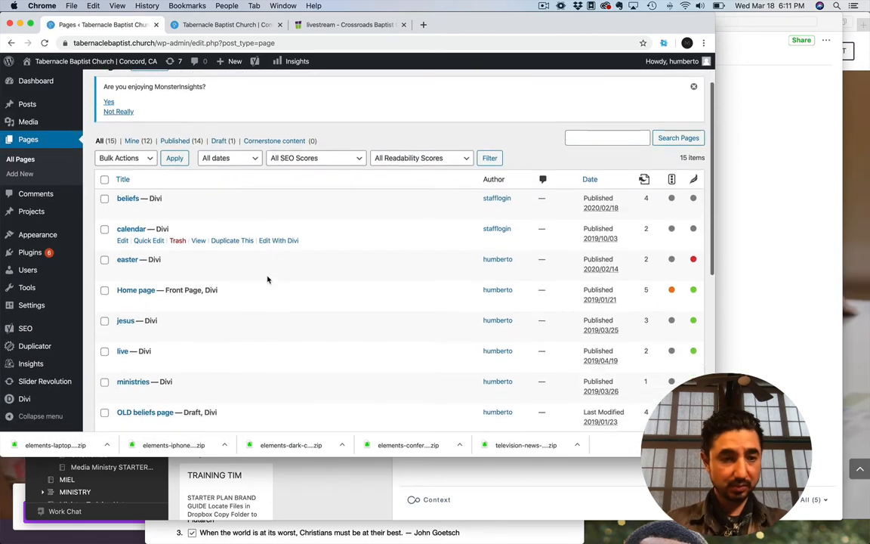
pyautogui.moveTo(198, 195)
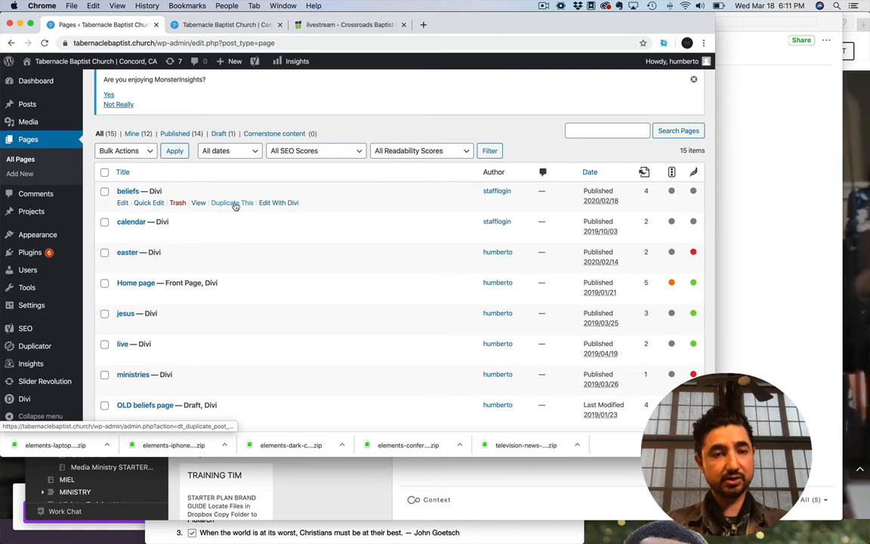
pyautogui.click(234, 204)
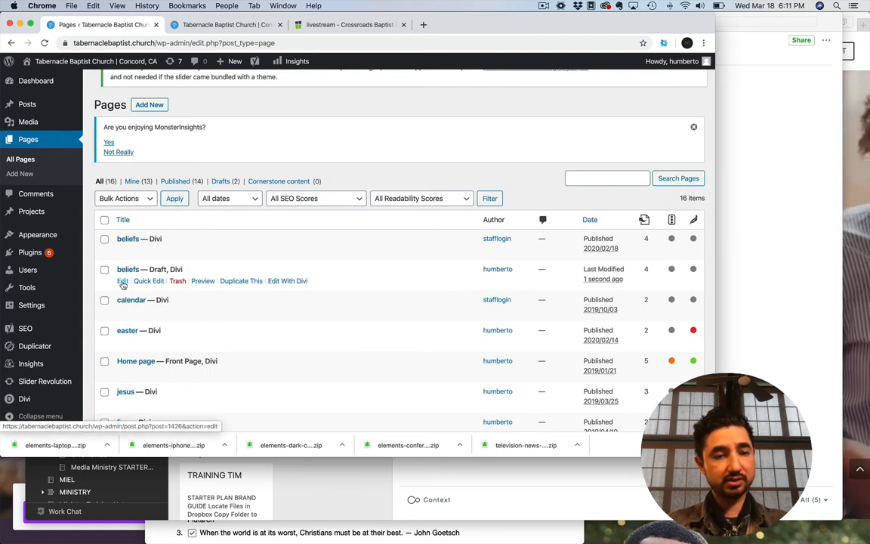
# Open the draft copy of the beliefs page for editing and change its title to "corona"
pyautogui.click(122, 282)
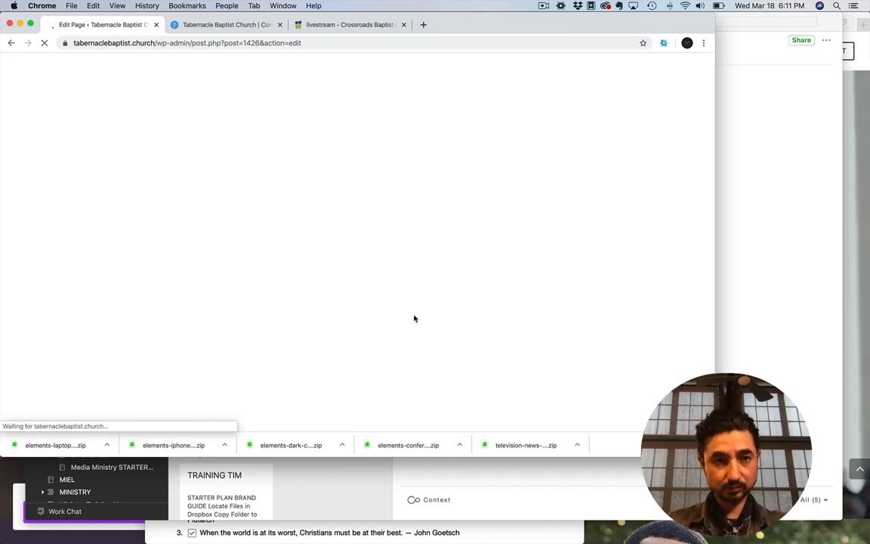
pyautogui.click(239, 148)
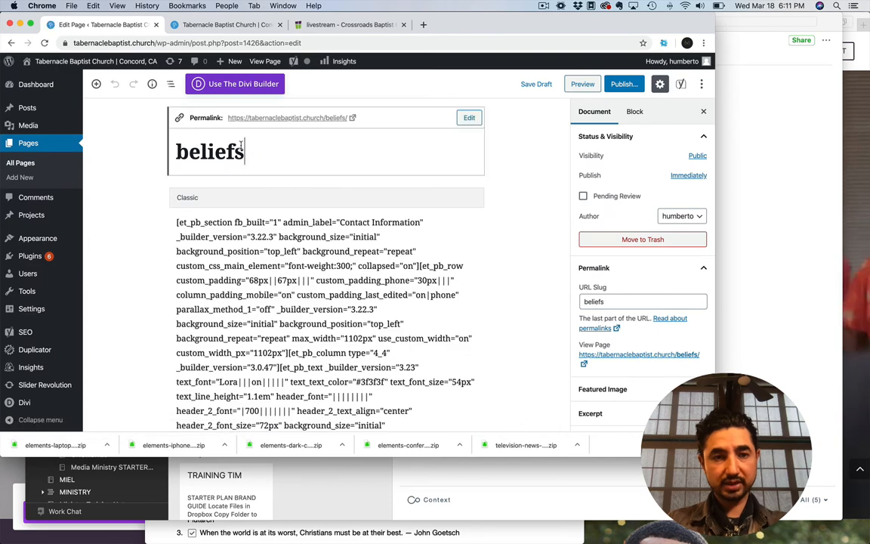
pyautogui.doubleClick(240, 146)
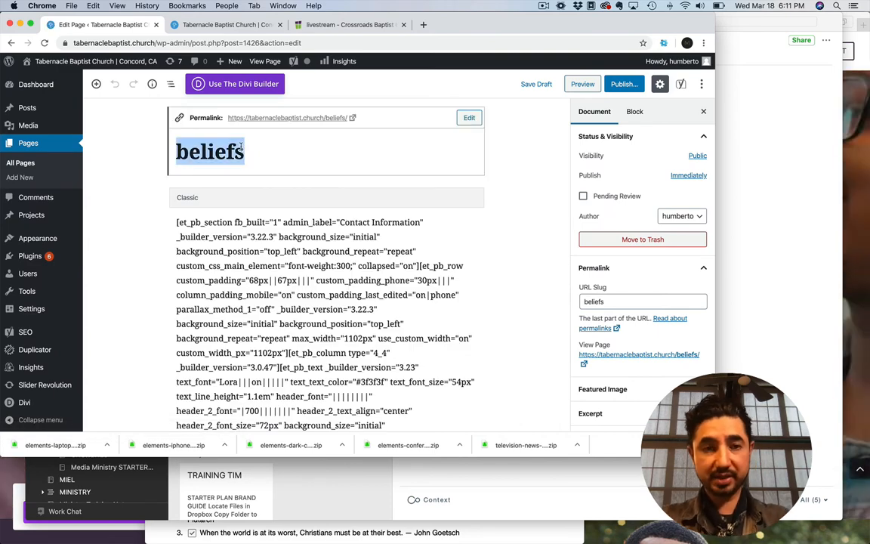
pyautogui.write('corona')
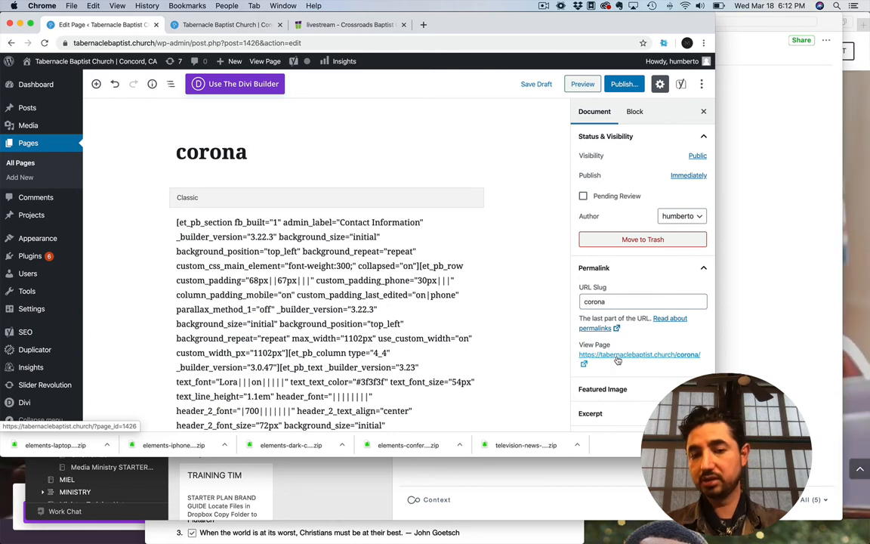
# Switch the corona page to the Divi Builder and publish it with public visibility, staying on the edit page
pyautogui.click(623, 85)
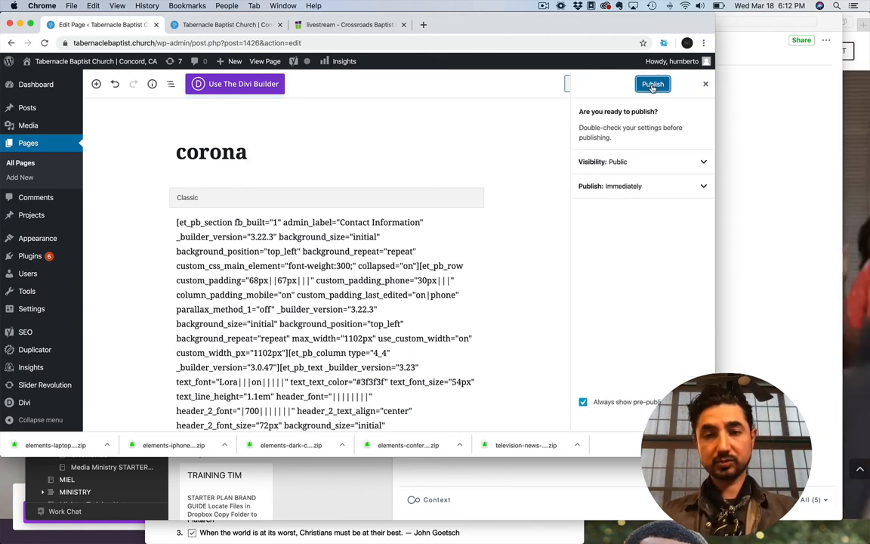
pyautogui.click(272, 82)
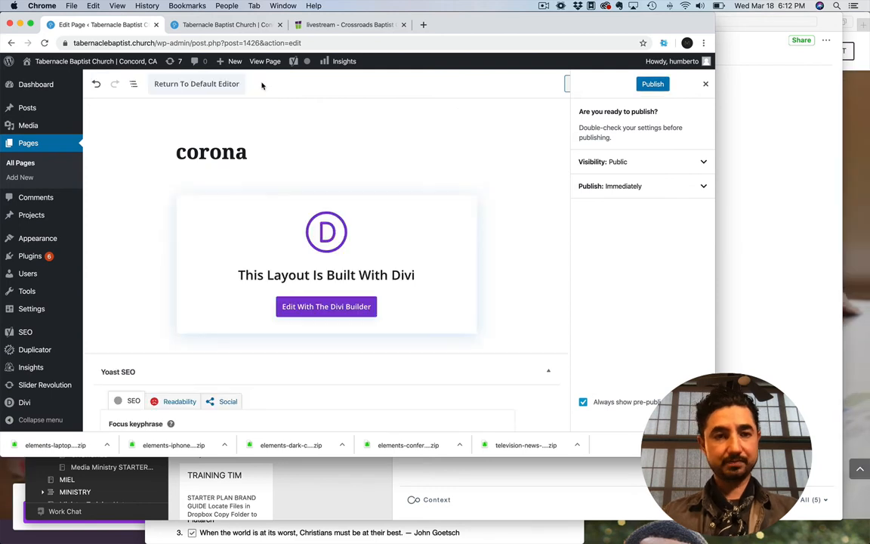
pyautogui.click(314, 310)
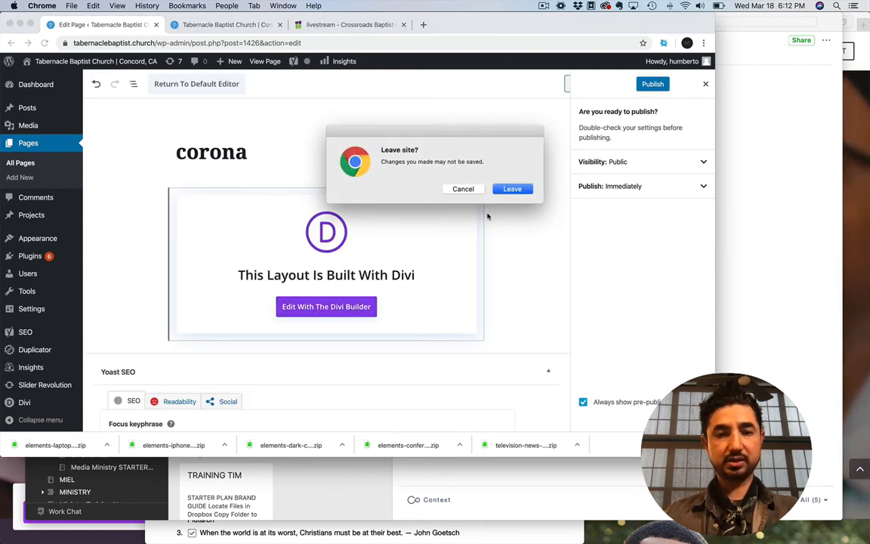
pyautogui.click(462, 189)
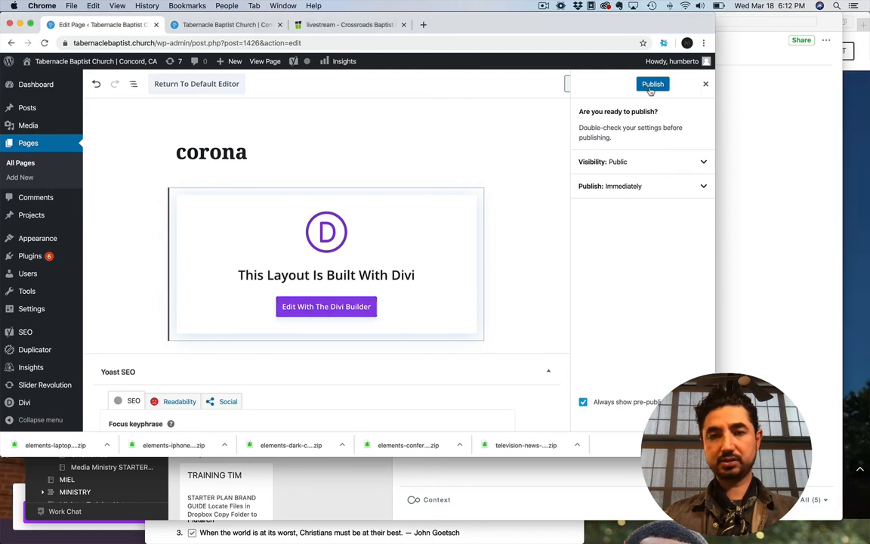
pyautogui.click(647, 86)
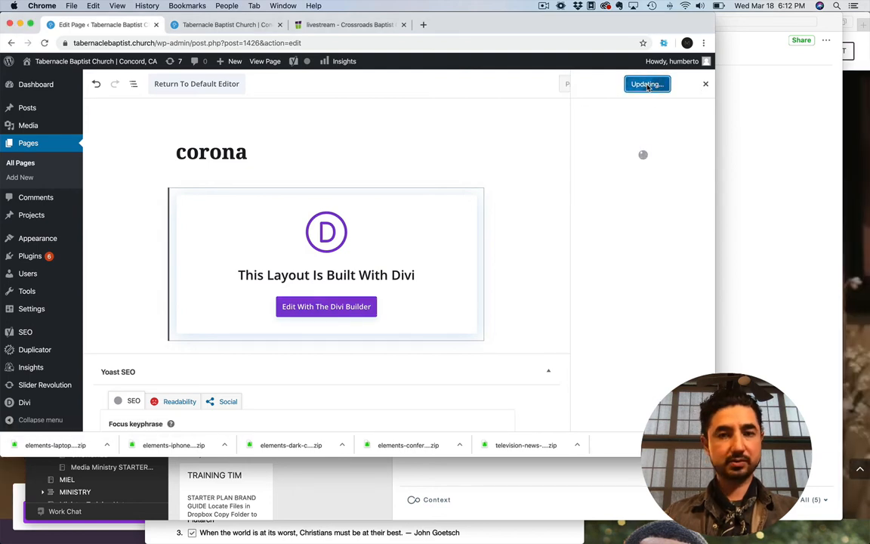
# View the published corona page and enable the Visual Builder on it
pyautogui.click(619, 166)
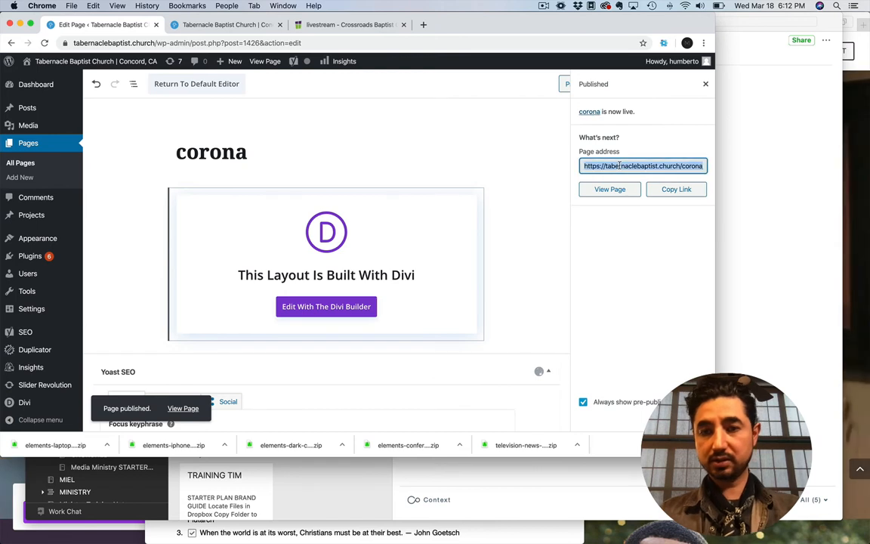
pyautogui.click(612, 188)
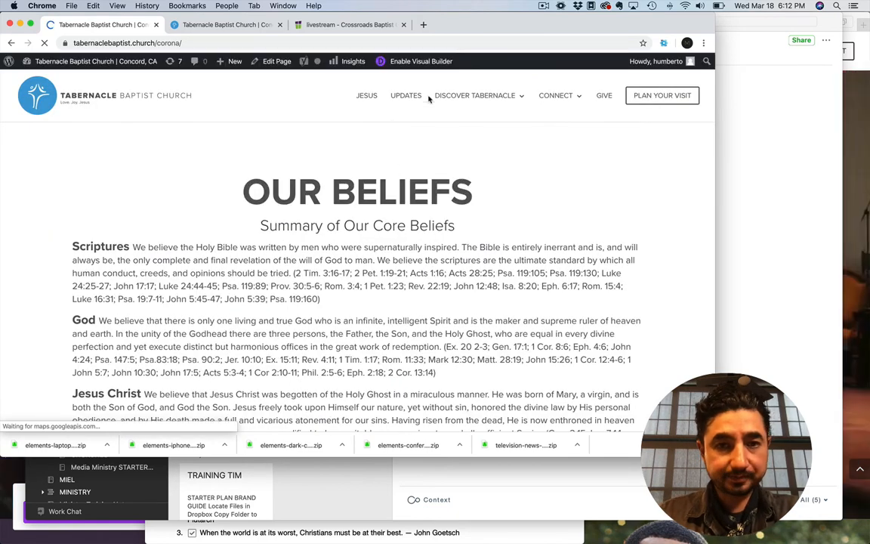
pyautogui.click(414, 63)
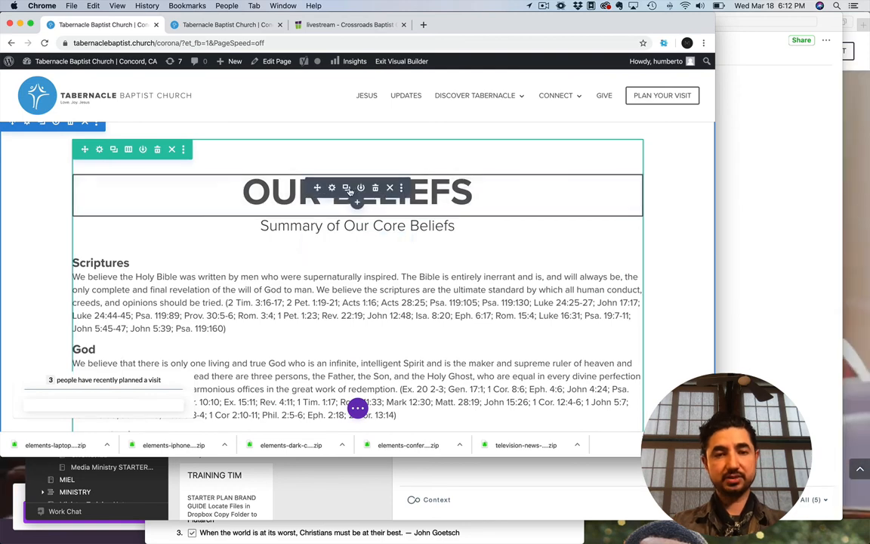
# Replace the "Our Beliefs" heading with "CORONA VIRUS UPDATES" and save the text settings
pyautogui.click(331, 188)
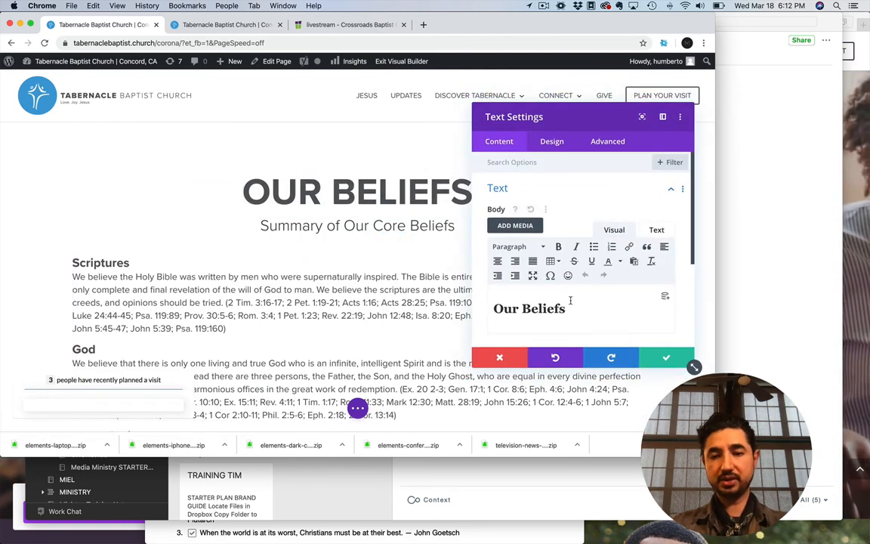
pyautogui.moveTo(565, 308); pyautogui.dragTo(494, 305)
pyautogui.write('CORNO')
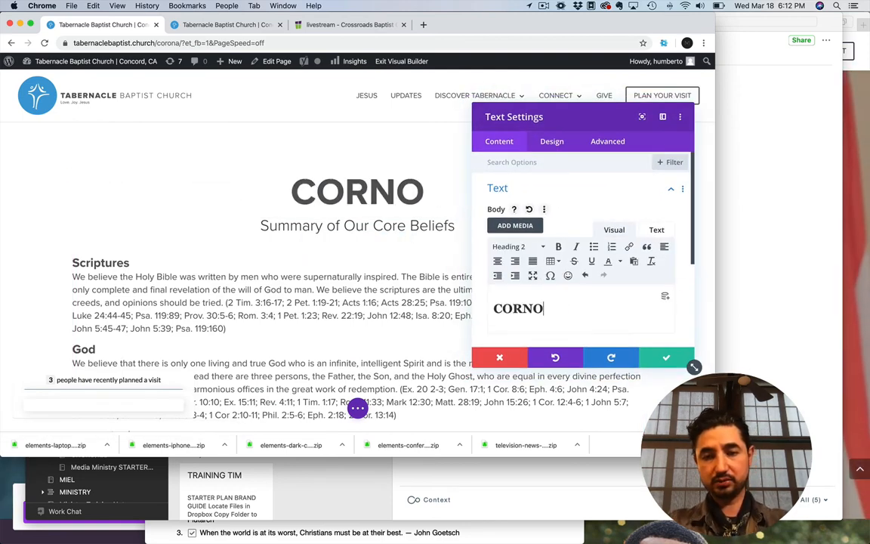
pyautogui.press('BackSpace')
pyautogui.press('BackSpace')
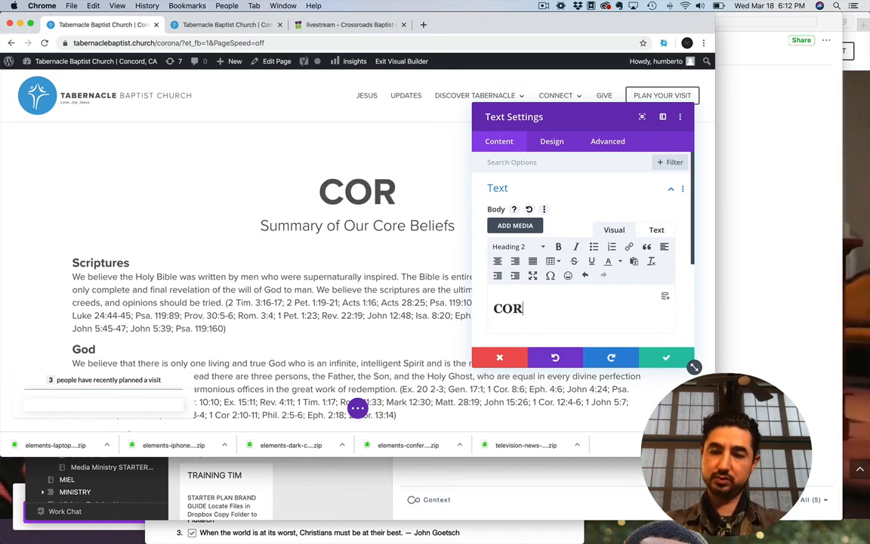
pyautogui.write('ONA VIRUS')
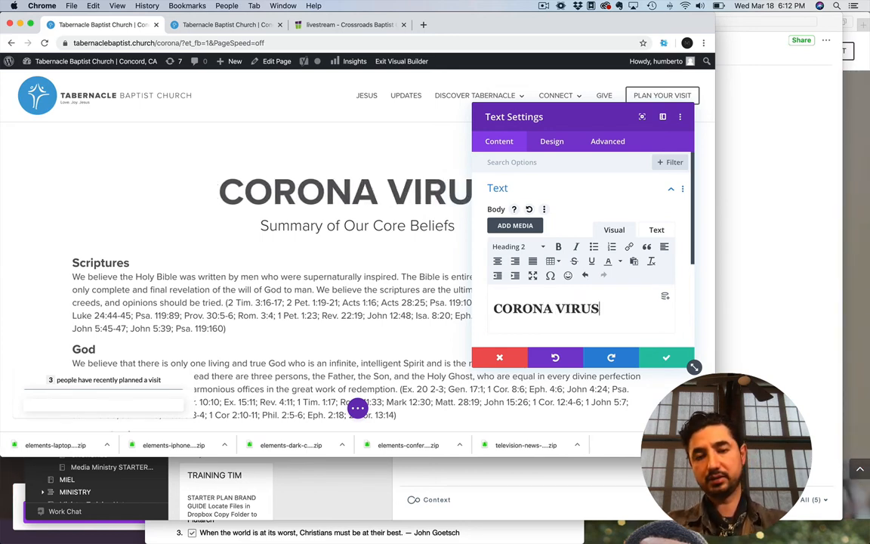
pyautogui.write(' UPDAT')
pyautogui.write('ES')
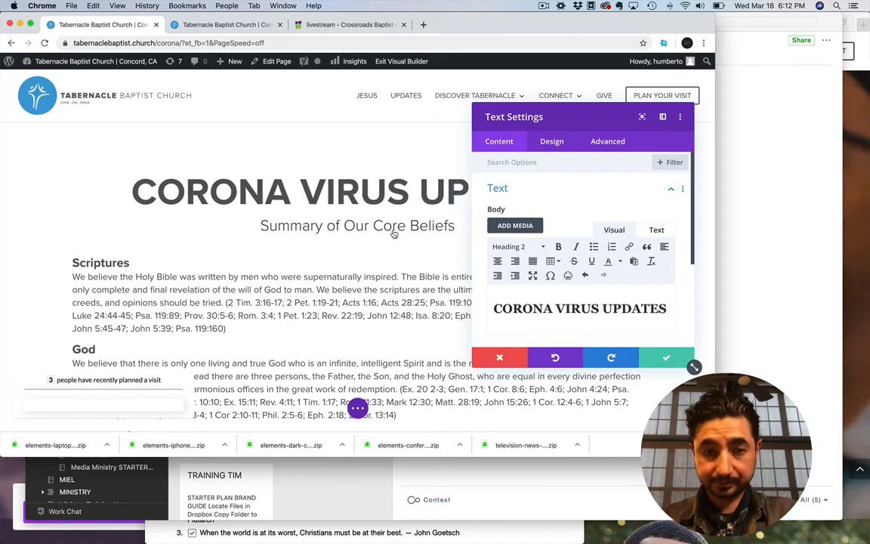
pyautogui.click(666, 357)
# Replace the "Summary of Our Core Beliefs" subheading with "Learn what how our church is responding to the Corona Virus." and save the text settings
pyautogui.click(333, 244)
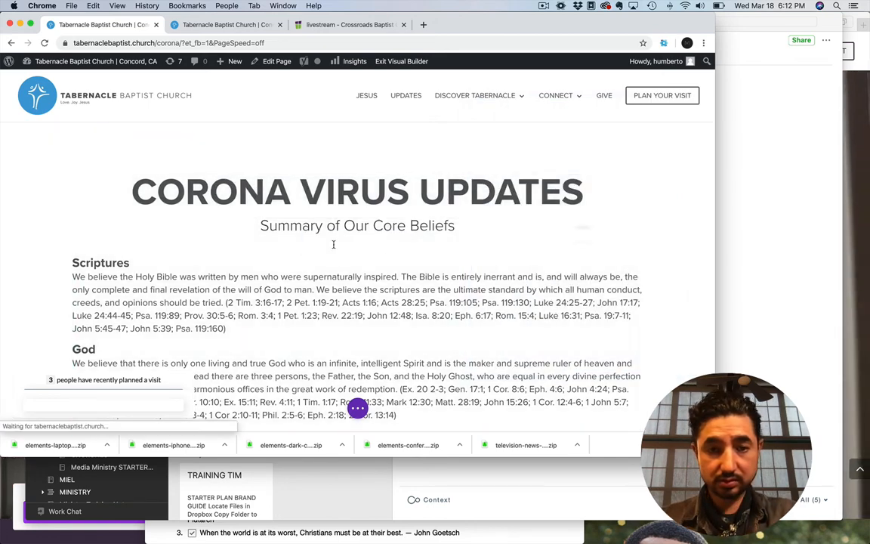
pyautogui.scroll(-2, 595, 326)
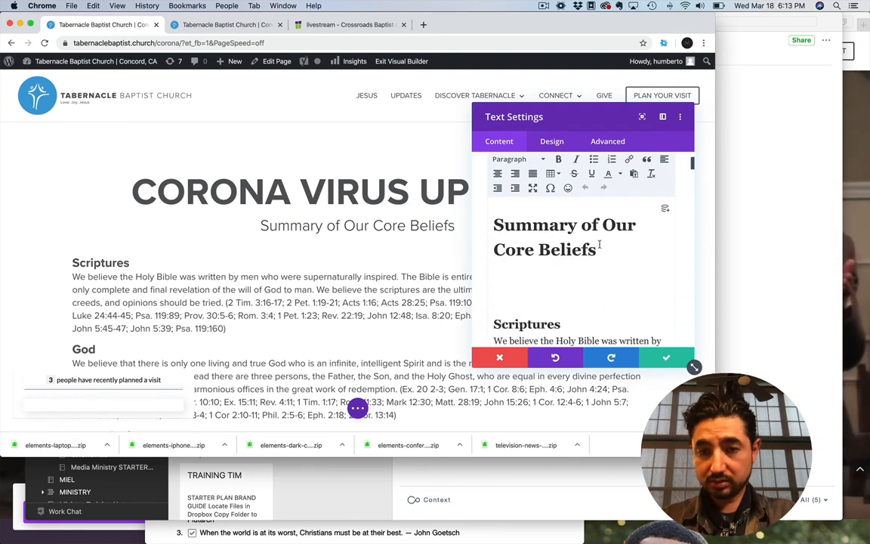
pyautogui.moveTo(599, 244); pyautogui.dragTo(476, 228)
pyautogui.write('Learn wh')
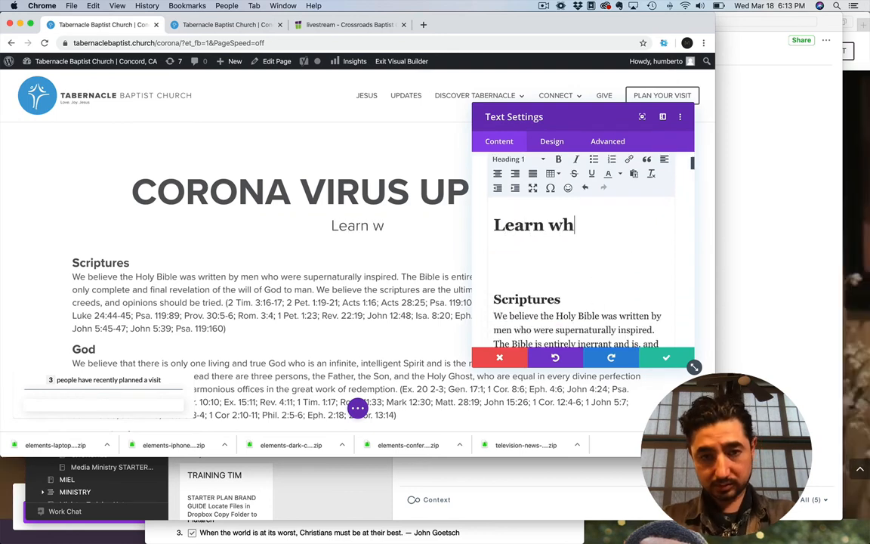
pyautogui.write('at our')
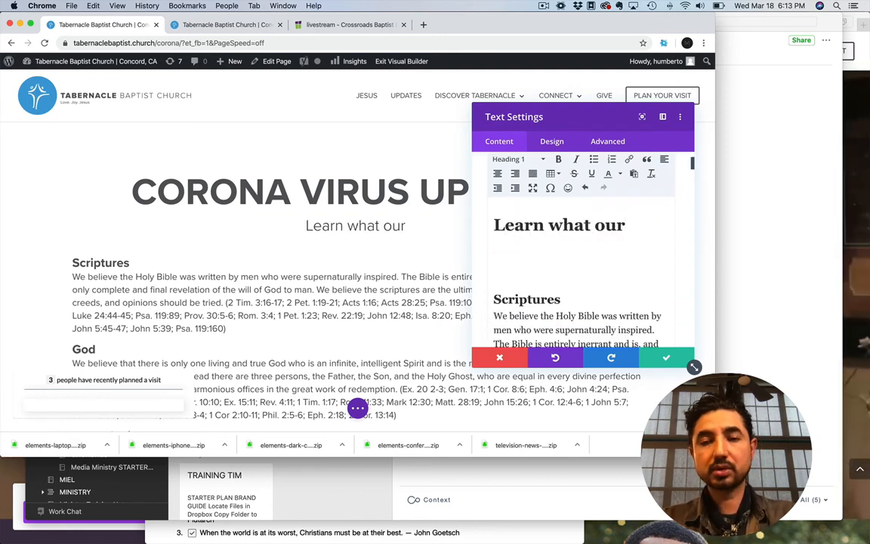
pyautogui.press('BackSpace')
pyautogui.press('BackSpace')
pyautogui.press('BackSpace')
pyautogui.press('BackSpace')
pyautogui.write('how our ')
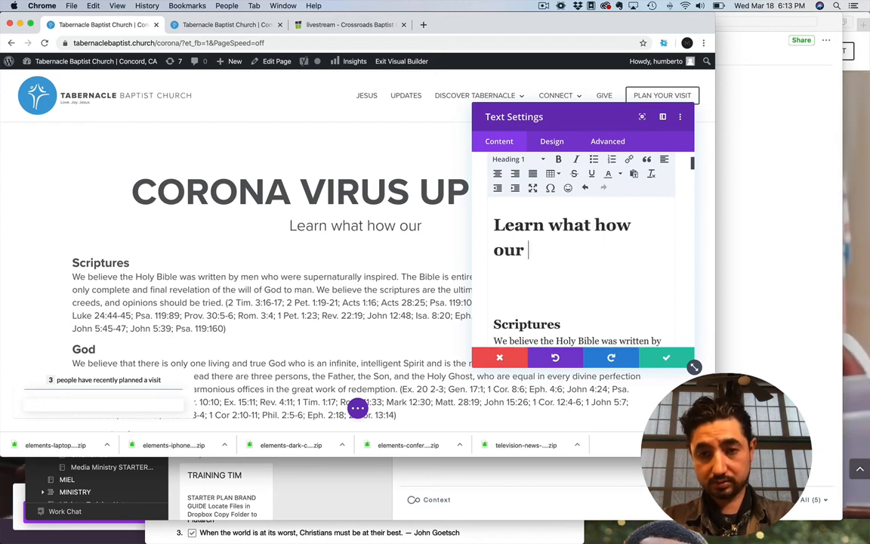
pyautogui.write('church is resp')
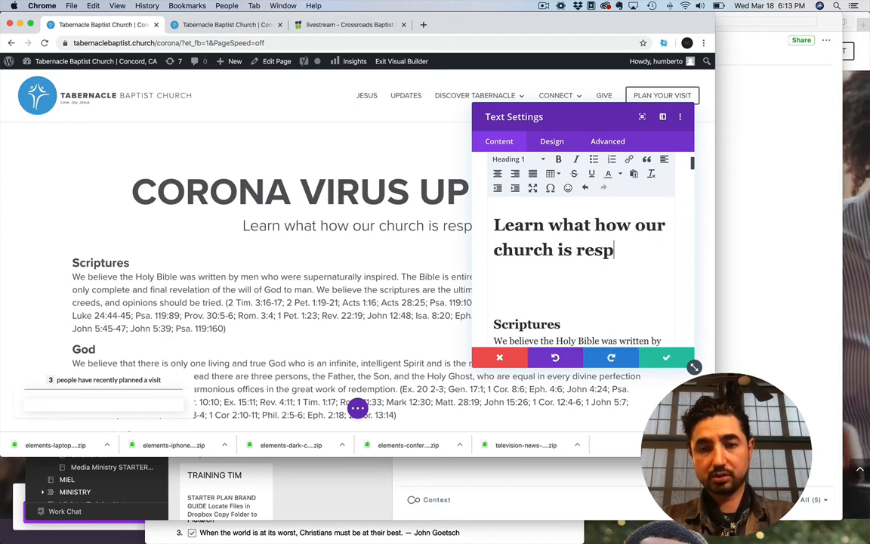
pyautogui.write('onding to the ')
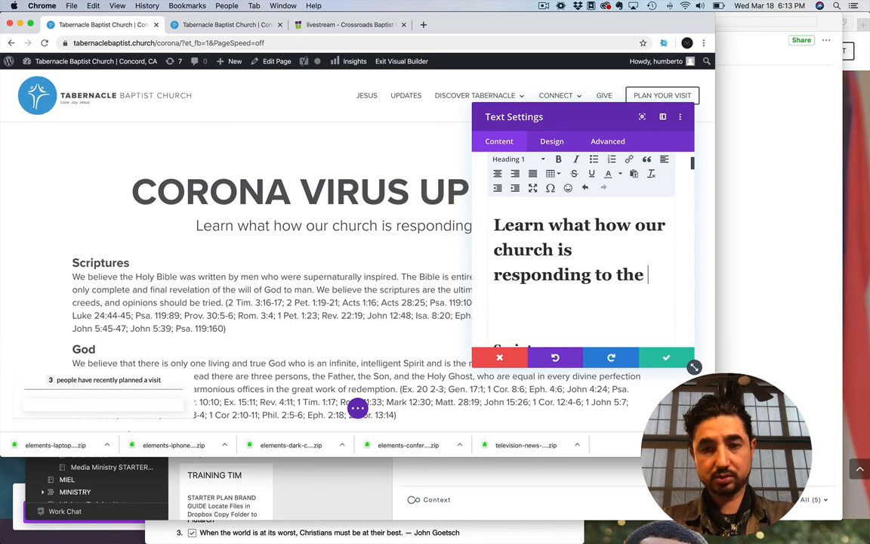
pyautogui.write('Cornoa')
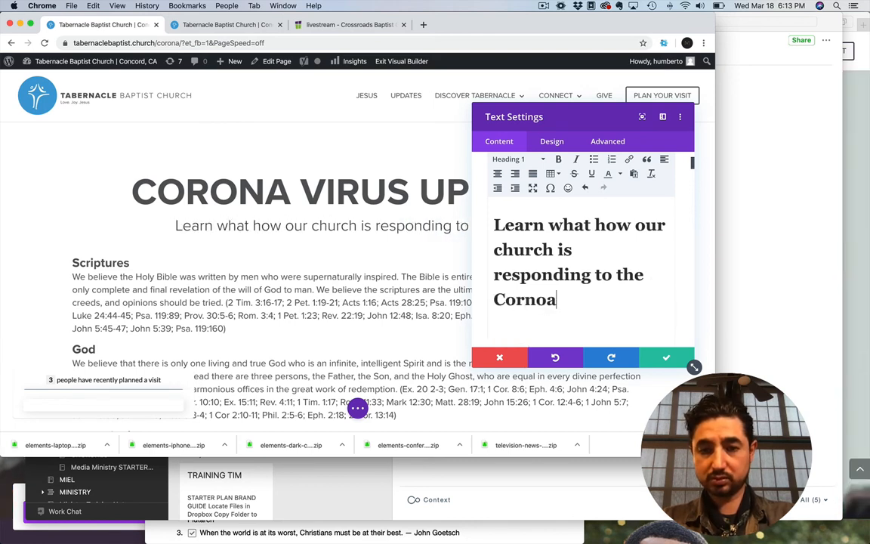
pyautogui.press('BackSpace')
pyautogui.press('BackSpace')
pyautogui.press('BackSpace')
pyautogui.write('ona Virus.')
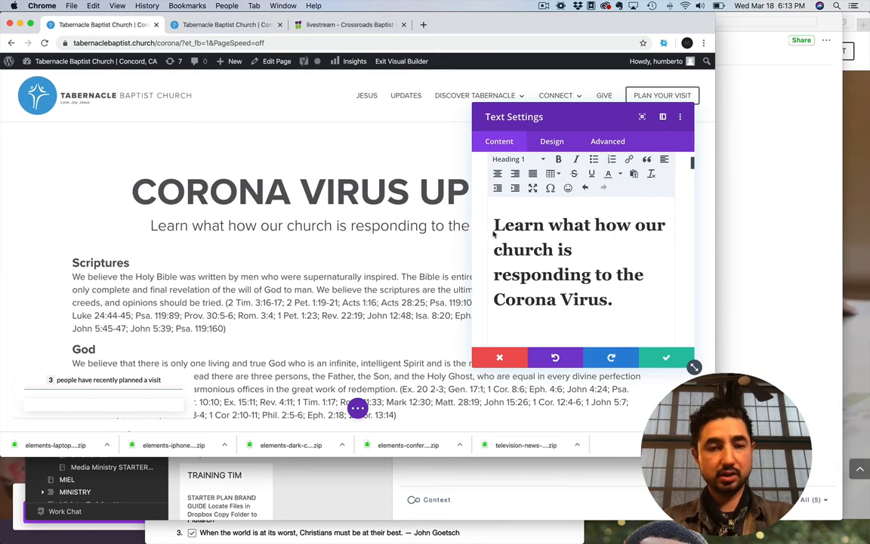
pyautogui.click(666, 357)
# Replace the "Scriptures" heading in the text module beneath the page title with "This Sunday"
pyautogui.scroll(-2, 373, 267)
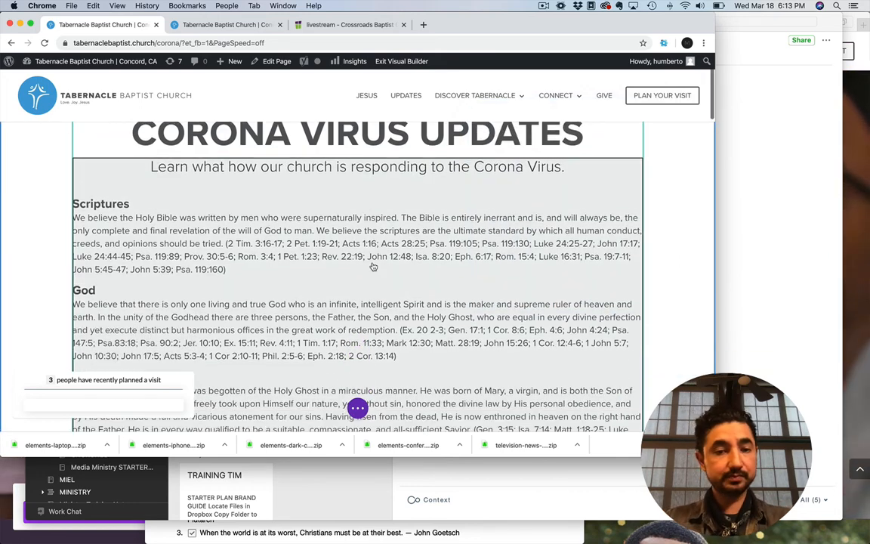
pyautogui.scroll(-1, 373, 267)
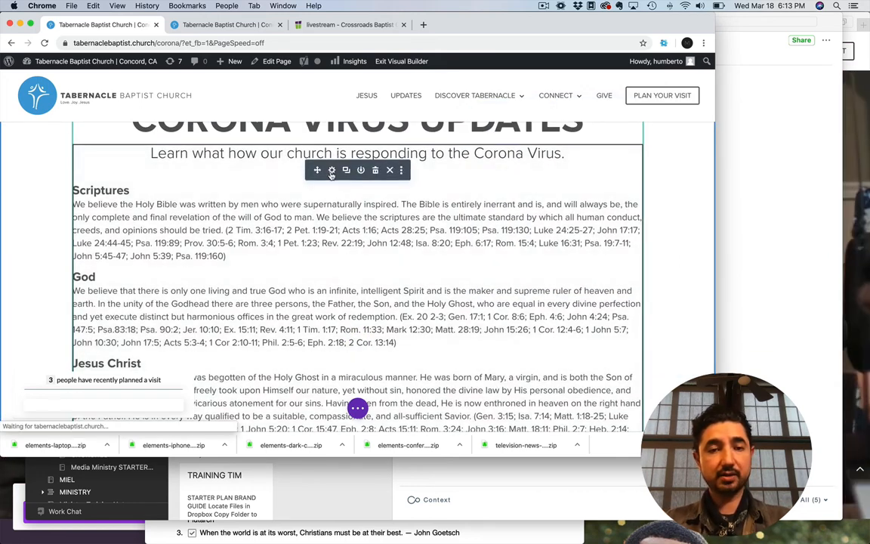
pyautogui.click(332, 171)
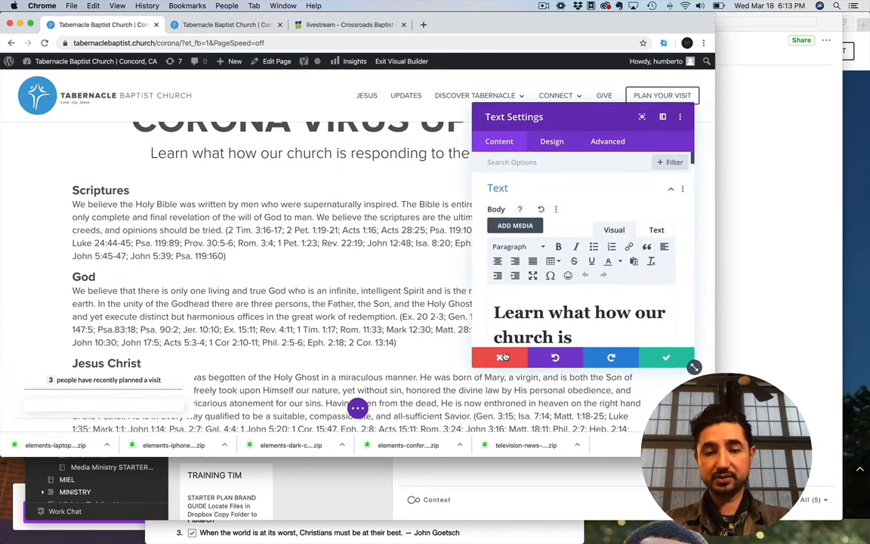
pyautogui.scroll(-5, 521, 317)
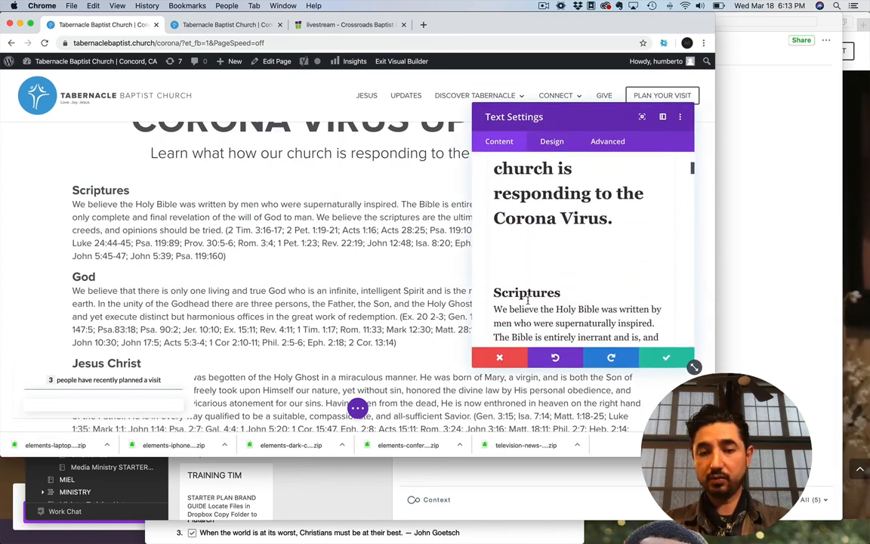
pyautogui.moveTo(495, 292); pyautogui.dragTo(557, 292)
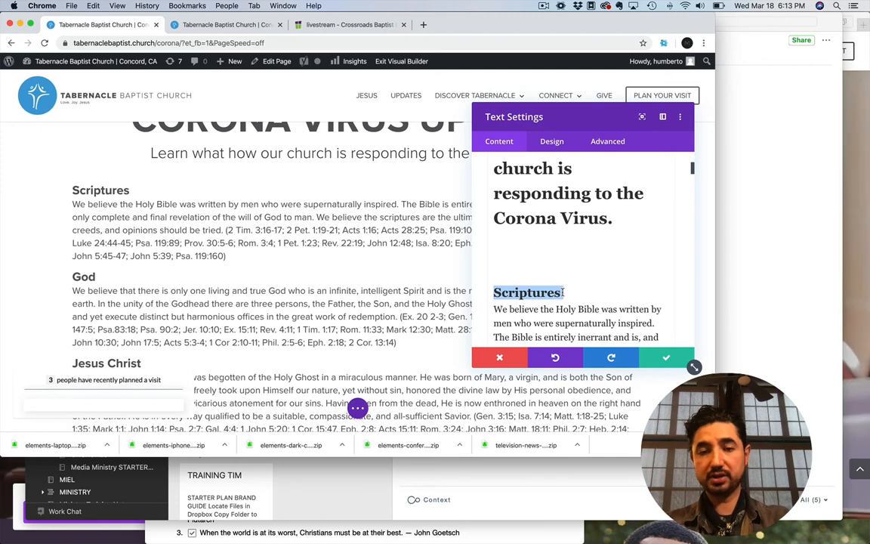
pyautogui.write('This Sunday')
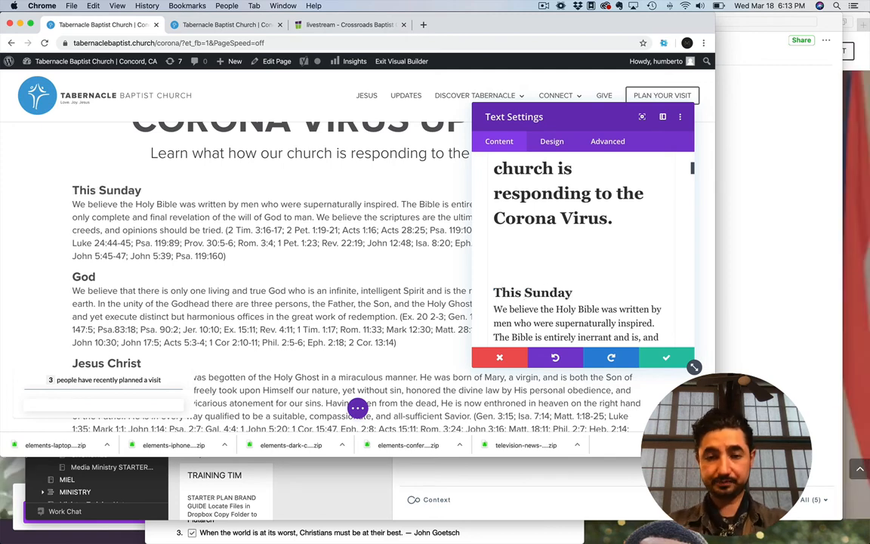
# Replace the paragraph under "This Sunday" with "We will be livestreaming this Sunday's service. Join us!", add a blank line after it, and save
pyautogui.scroll(-3, 515, 260)
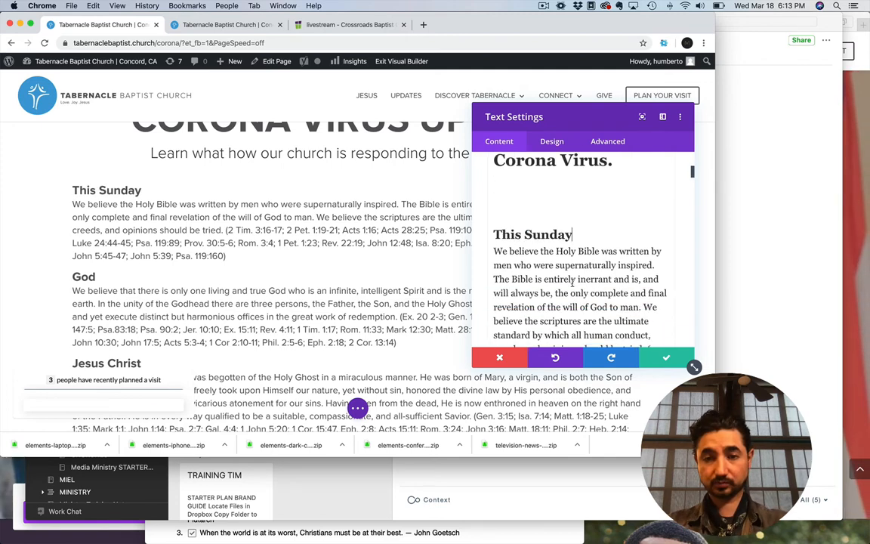
pyautogui.moveTo(494, 207); pyautogui.dragTo(576, 280)
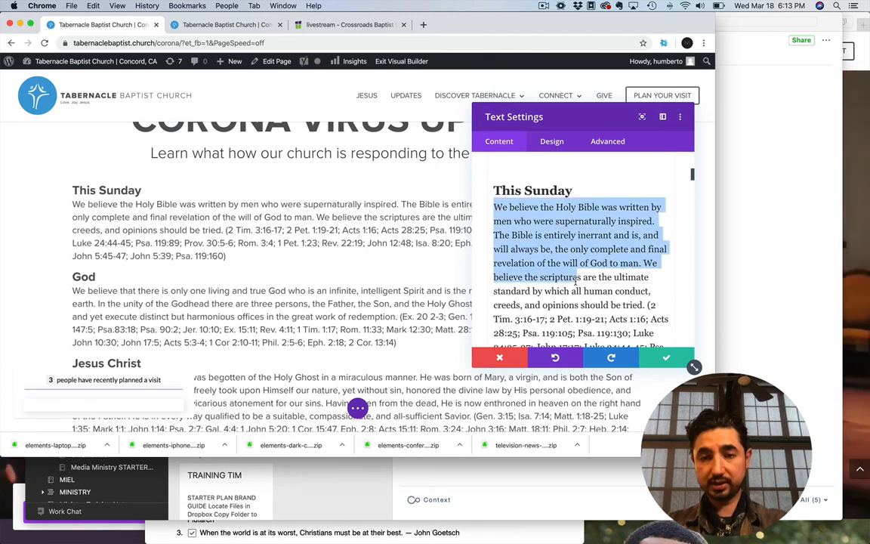
pyautogui.scroll(-5, 575, 281)
pyautogui.keyDown('shift'); pyautogui.click(530, 257); pyautogui.keyUp('shift')
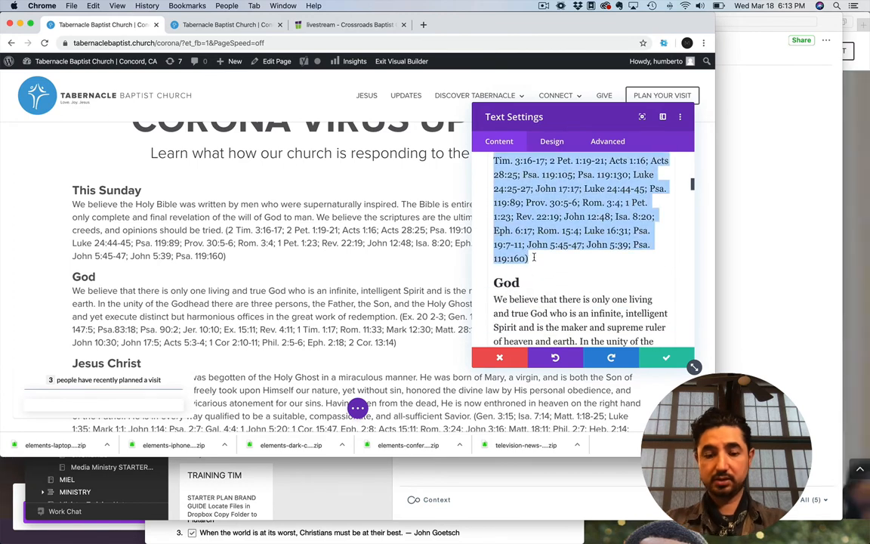
pyautogui.write('We will be li')
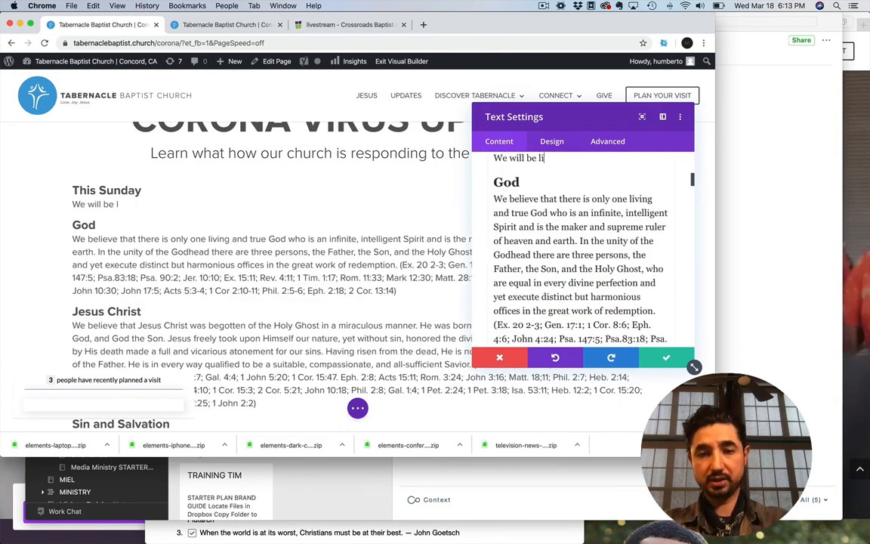
pyautogui.write("vestreaming this Sunday's ser")
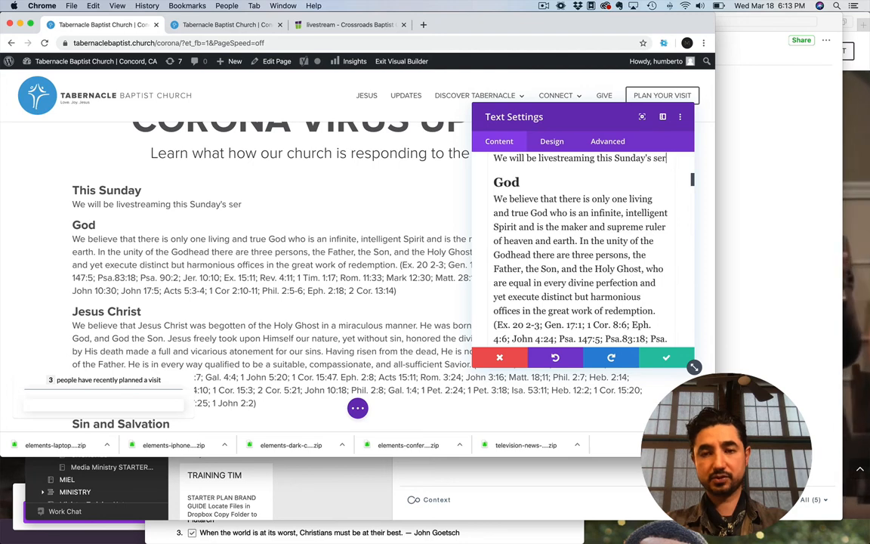
pyautogui.write('vice.  Jo')
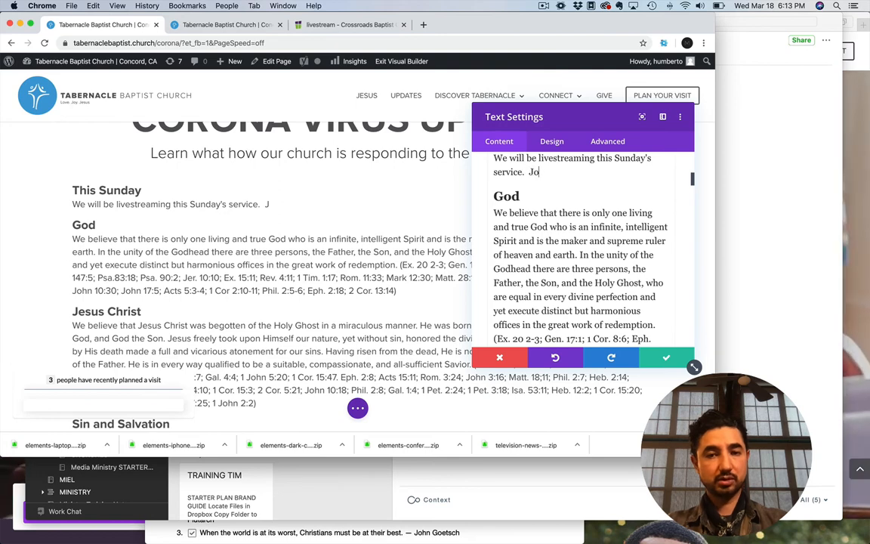
pyautogui.write('in us!')
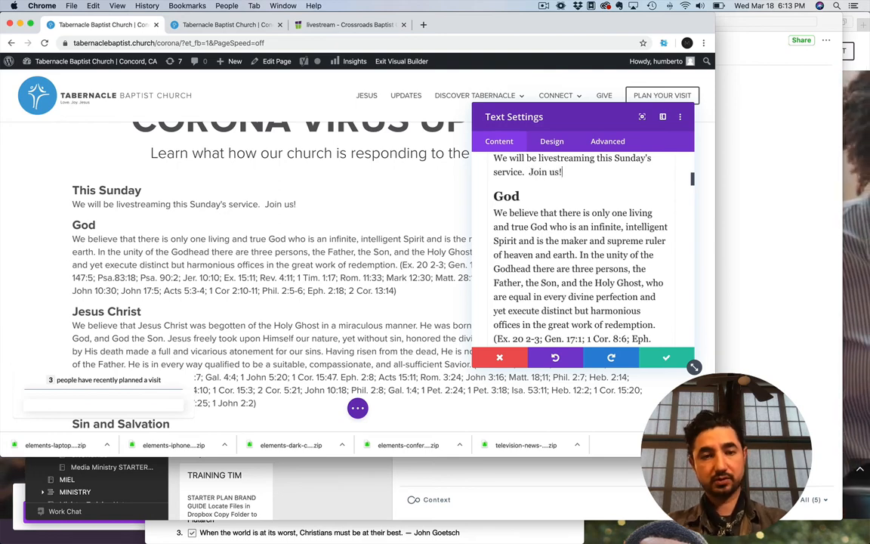
pyautogui.press('Return')
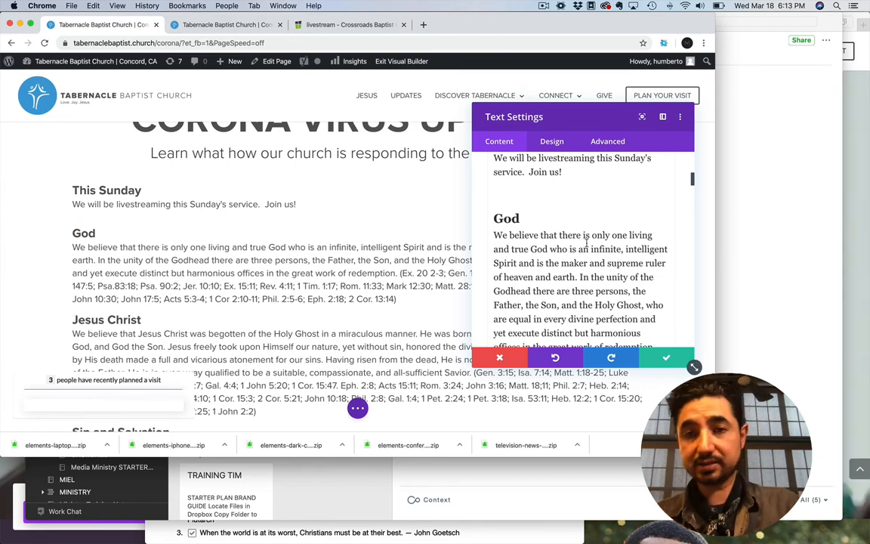
pyautogui.click(665, 360)
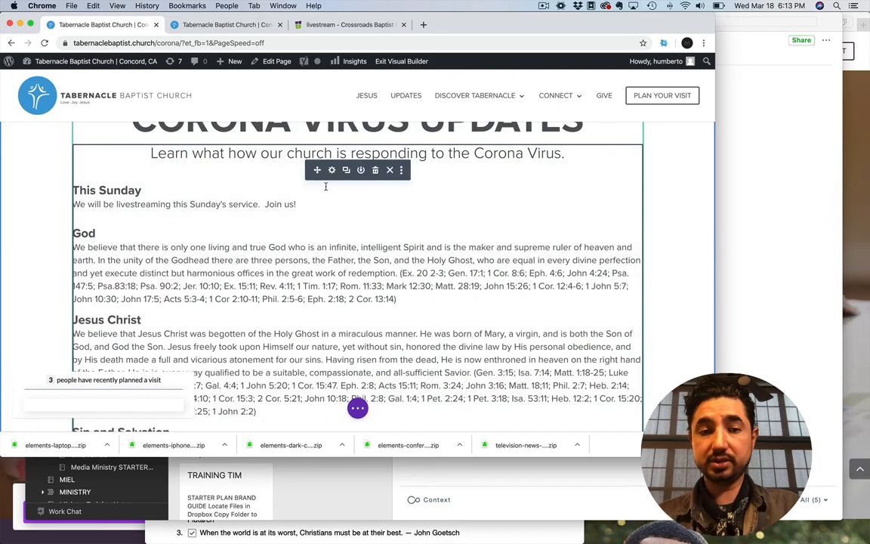
# Delete all the remaining beliefs text from the "God" heading to the end of the text module and save
pyautogui.click(332, 170)
pyautogui.scroll(-3, 539, 306)
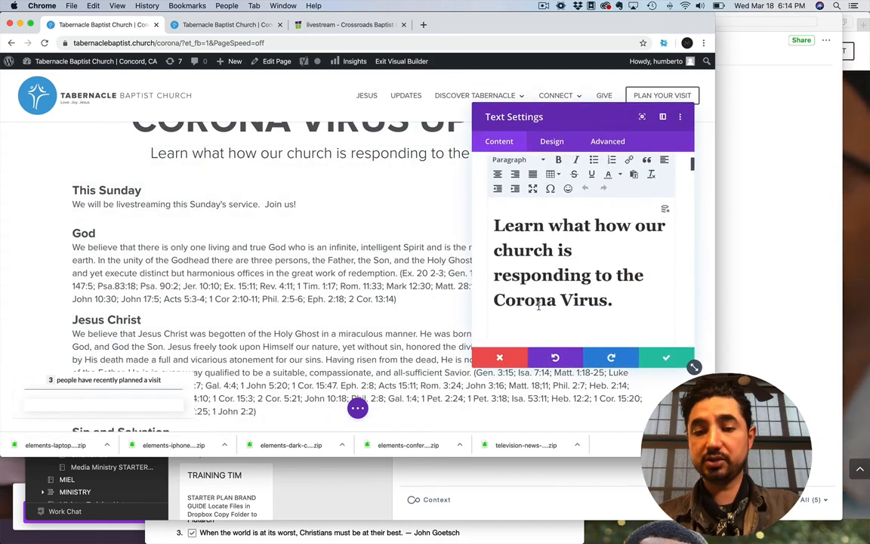
pyautogui.scroll(-3, 538, 306)
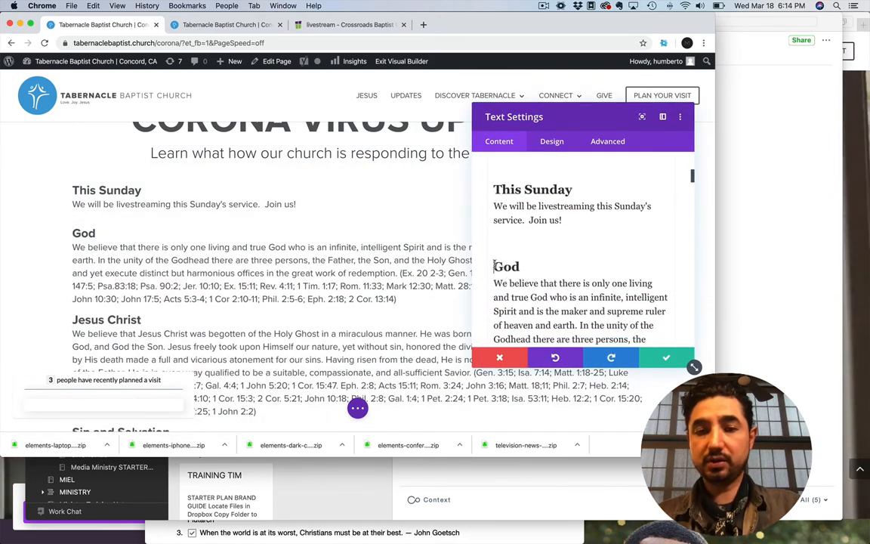
pyautogui.moveTo(495, 266); pyautogui.dragTo(646, 220)
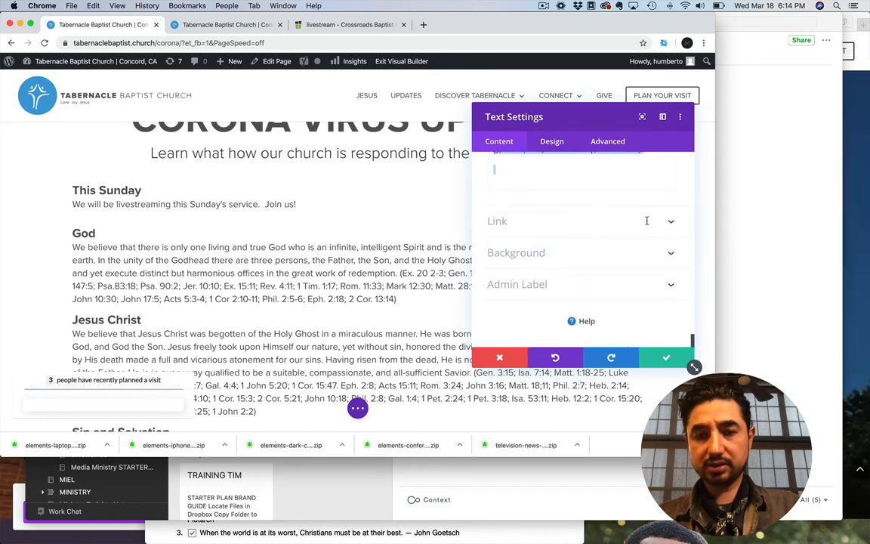
pyautogui.press('BackSpace')
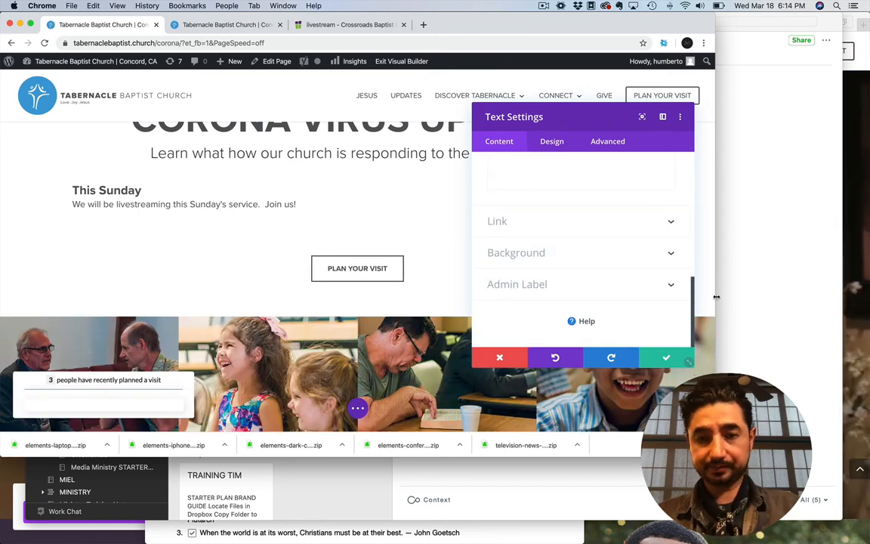
pyautogui.click(664, 358)
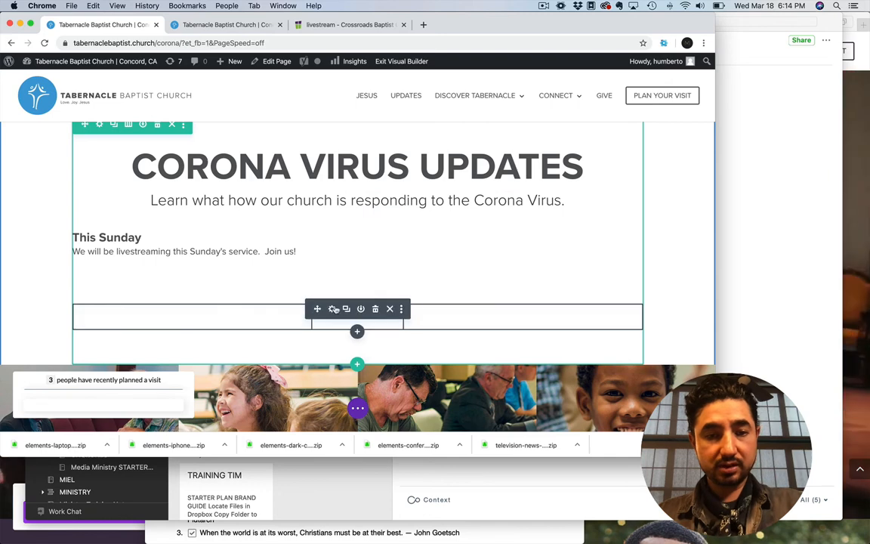
# Set the link URL of the "PLAN YOUR VISIT" button below the text to /livestream/ and save the button settings
pyautogui.click(333, 309)
pyautogui.click(497, 264)
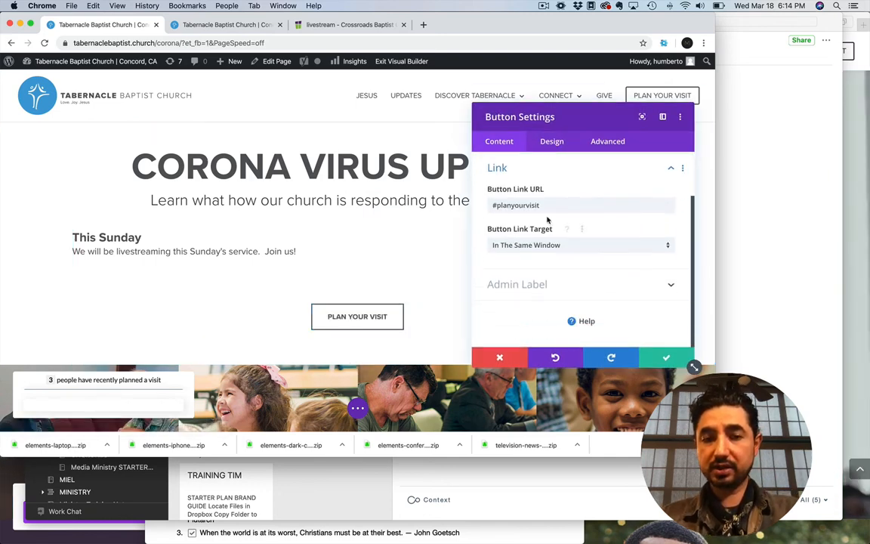
pyautogui.moveTo(543, 204); pyautogui.dragTo(489, 204)
pyautogui.press('BackSpace')
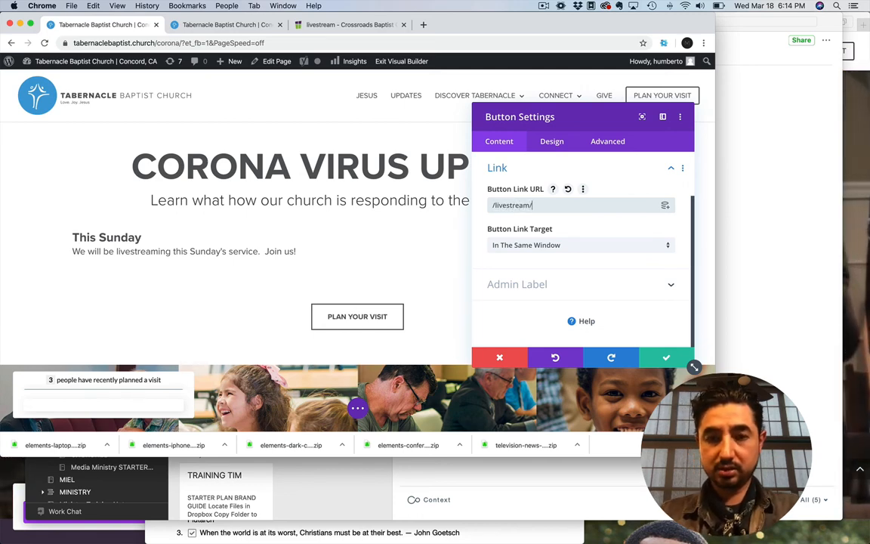
pyautogui.click(665, 358)
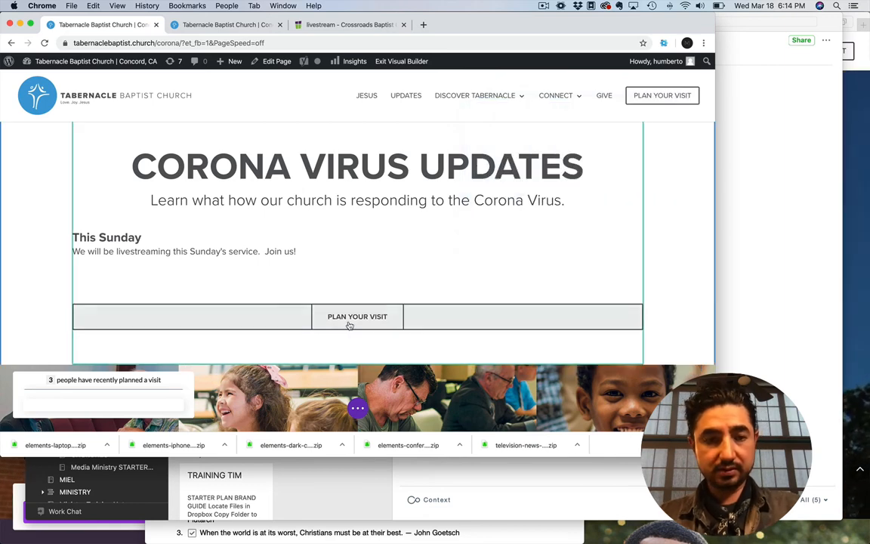
# Change the button's text to "LIVESTREAM" and save the button settings
pyautogui.click(330, 308)
pyautogui.moveTo(534, 227); pyautogui.dragTo(481, 225)
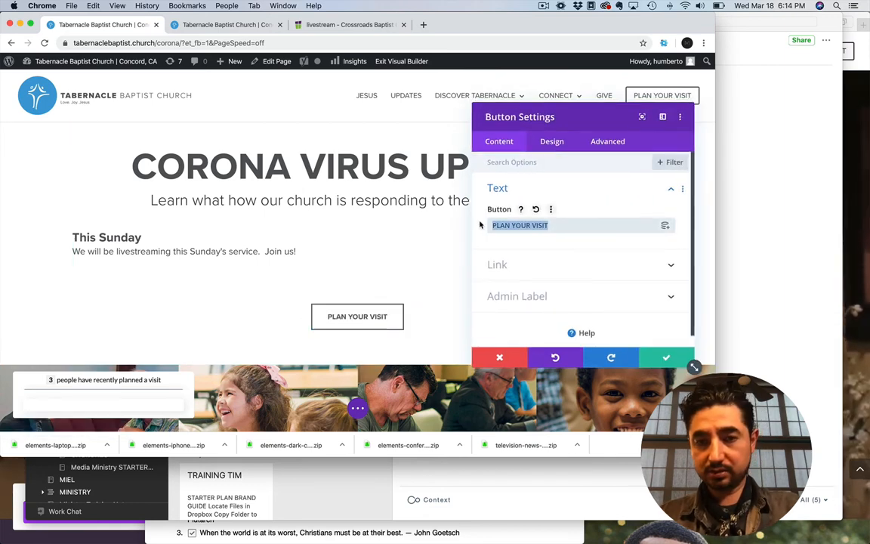
pyautogui.write('LIVESTREAM')
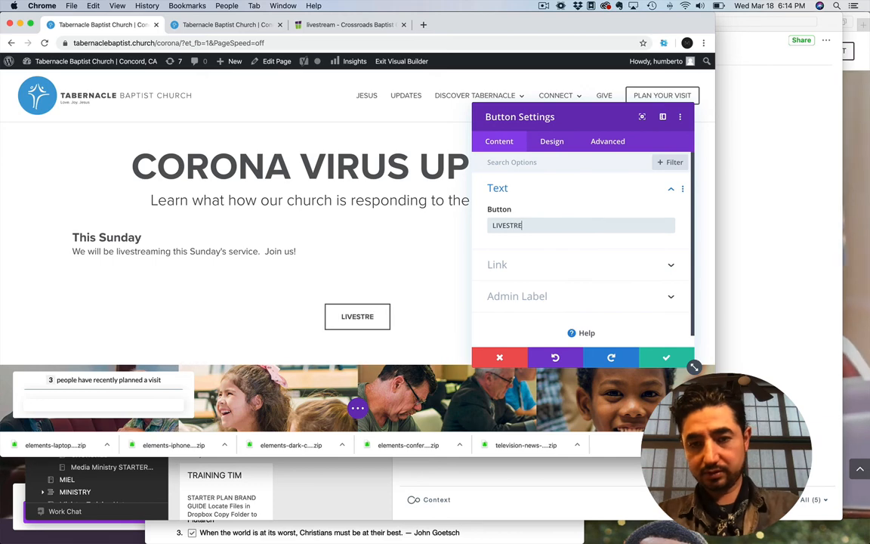
pyautogui.click(665, 358)
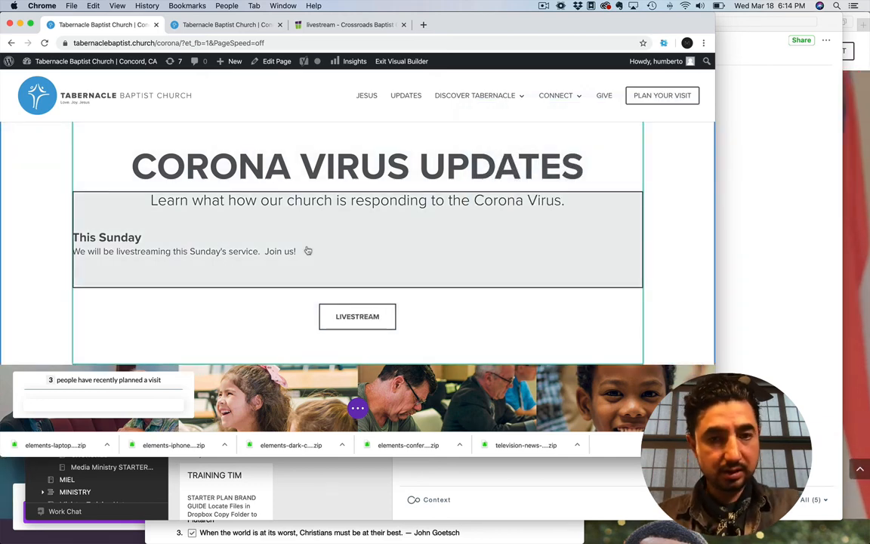
# Check the link URL and link target of the "LIVESTREAM" button and close its settings with the changes saved
pyautogui.click(354, 317)
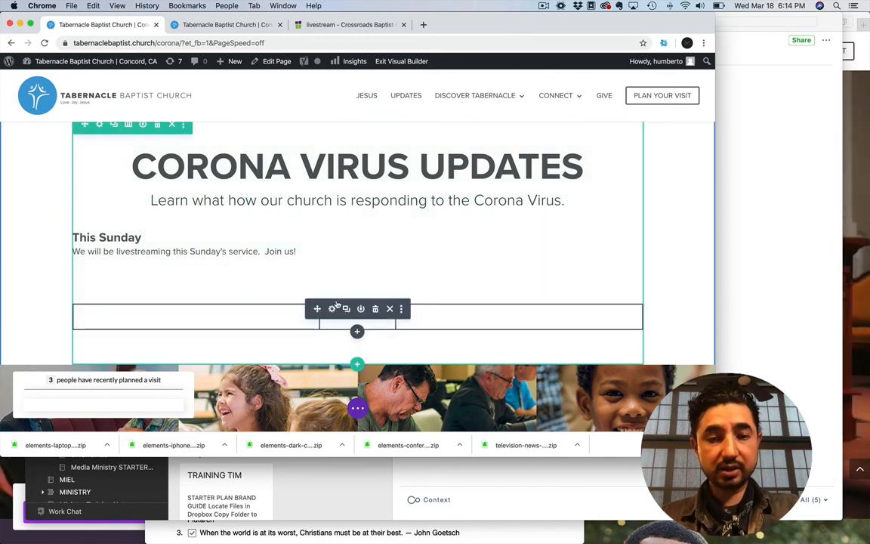
pyautogui.click(332, 310)
pyautogui.click(539, 263)
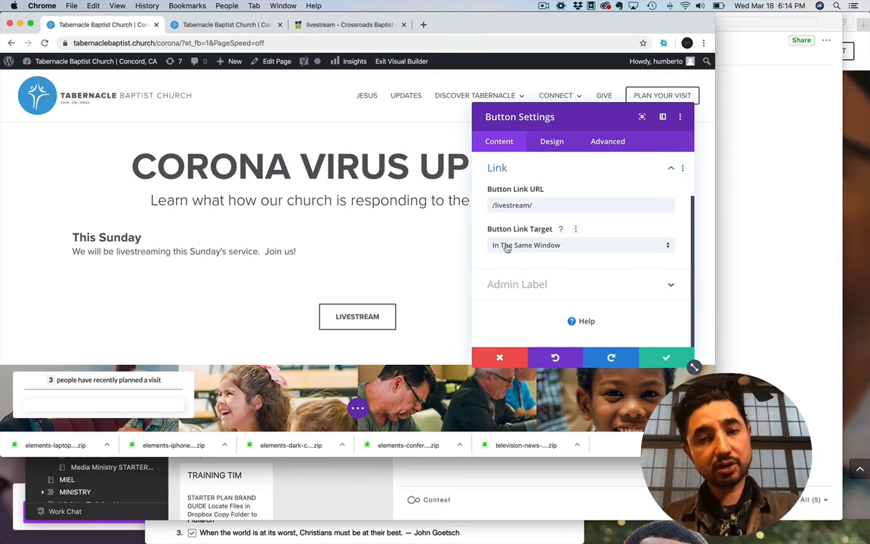
pyautogui.click(664, 361)
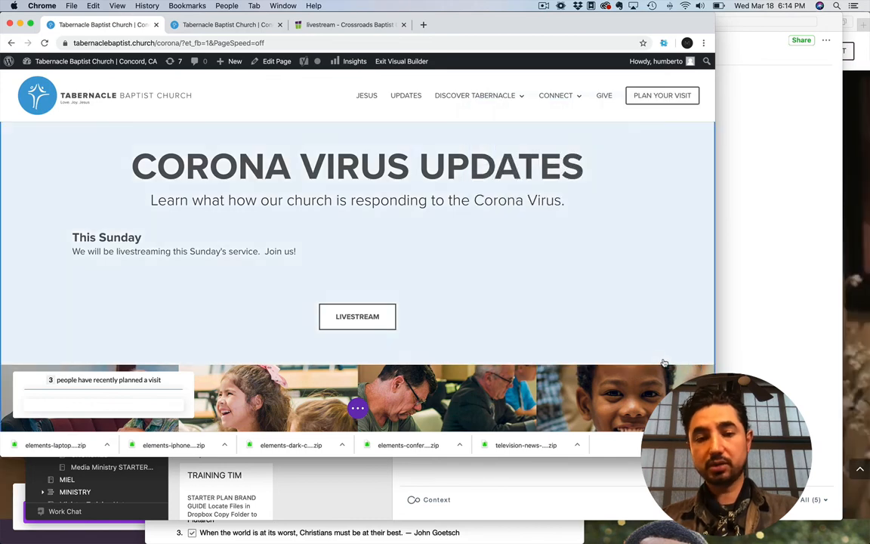
# Delete the "Our Process" section and remove the empty bottom spacing beneath the photo row
pyautogui.scroll(-10, 376, 325)
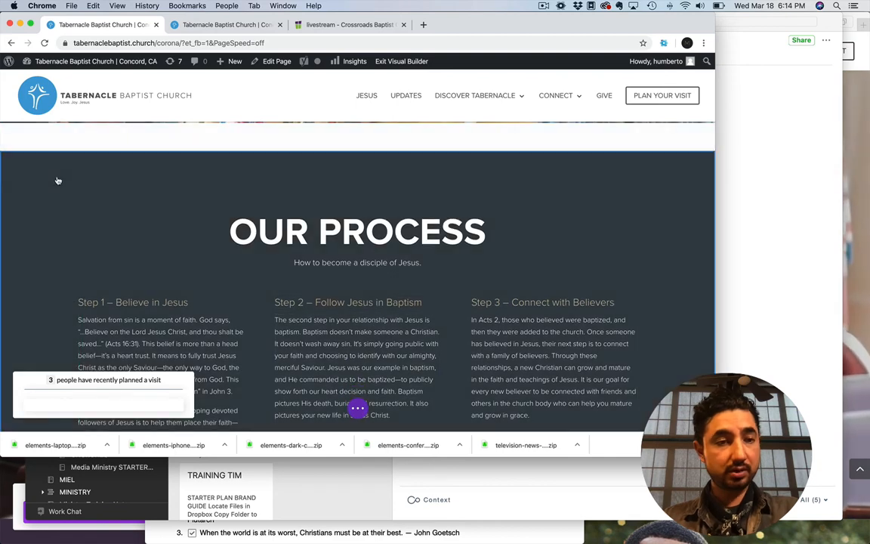
pyautogui.click(70, 161)
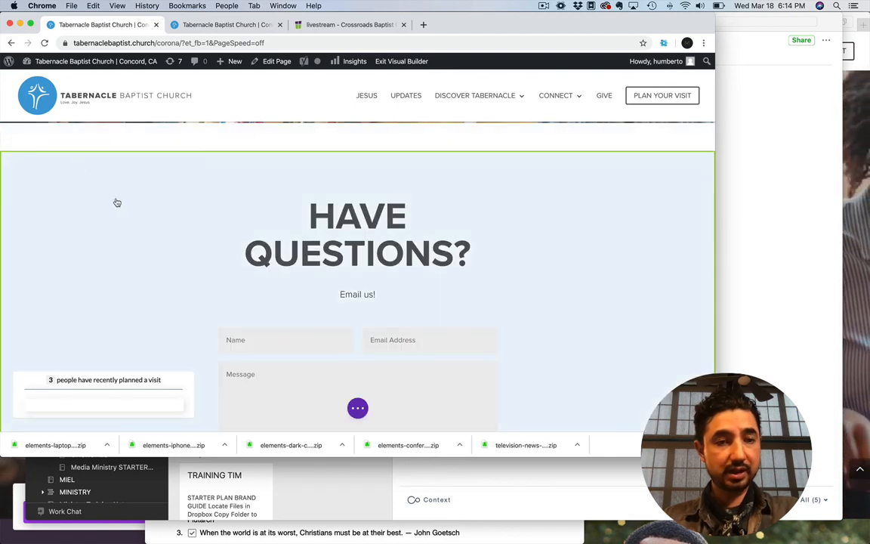
pyautogui.scroll(5, 113, 226)
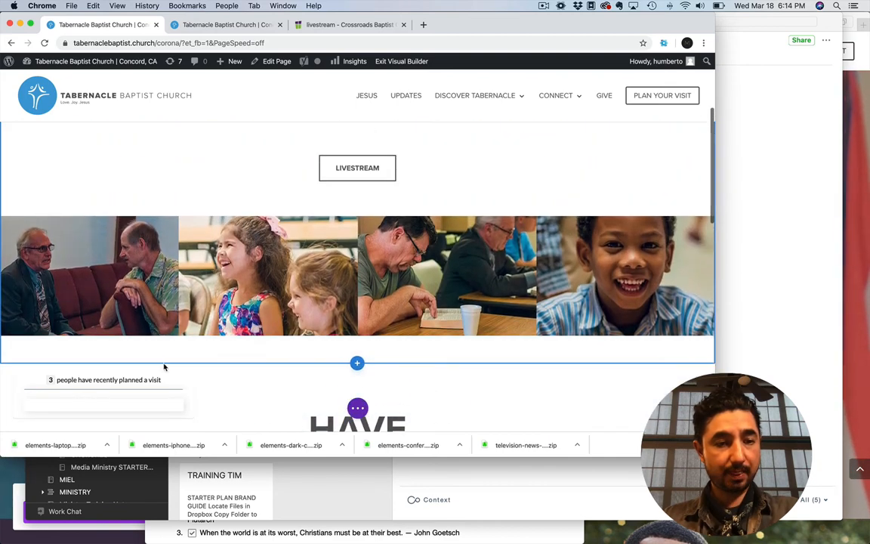
pyautogui.moveTo(164, 352); pyautogui.dragTo(161, 305)
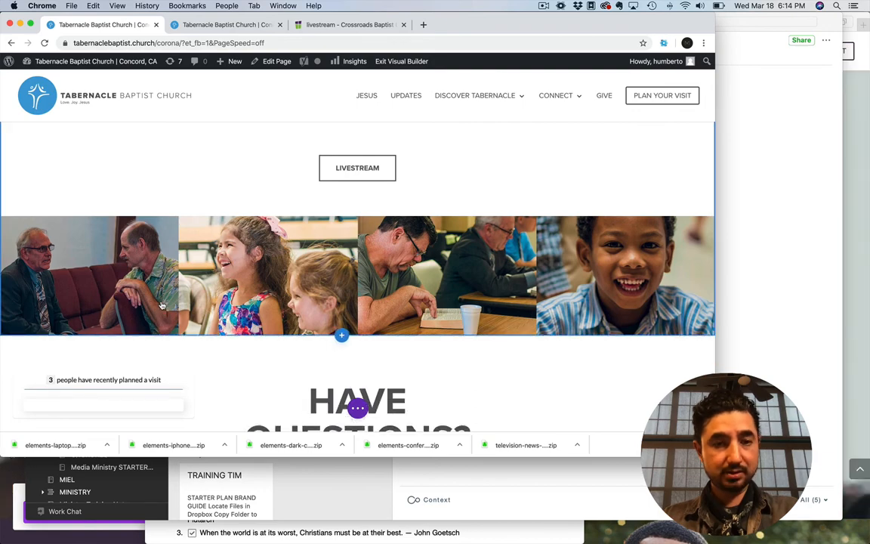
pyautogui.scroll(3, 161, 305)
pyautogui.scroll(-5, 162, 305)
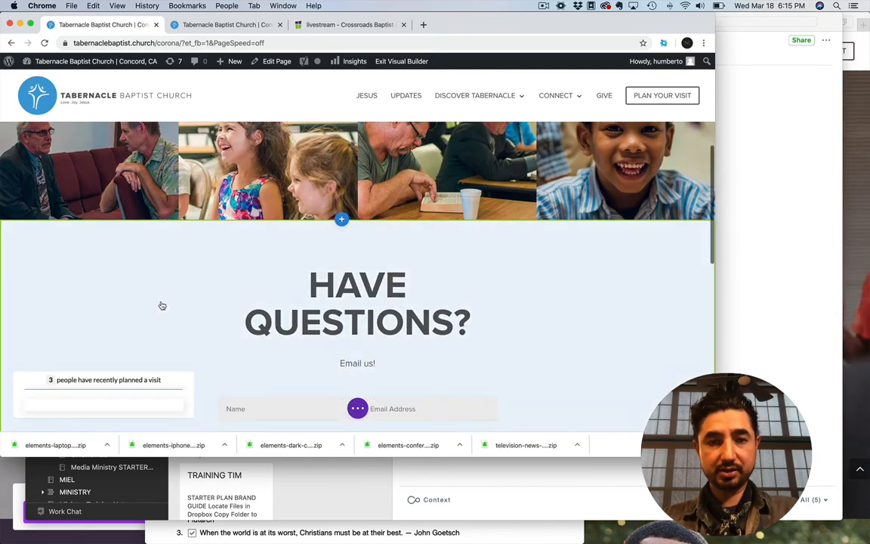
pyautogui.scroll(-2, 161, 305)
pyautogui.scroll(5, 113, 362)
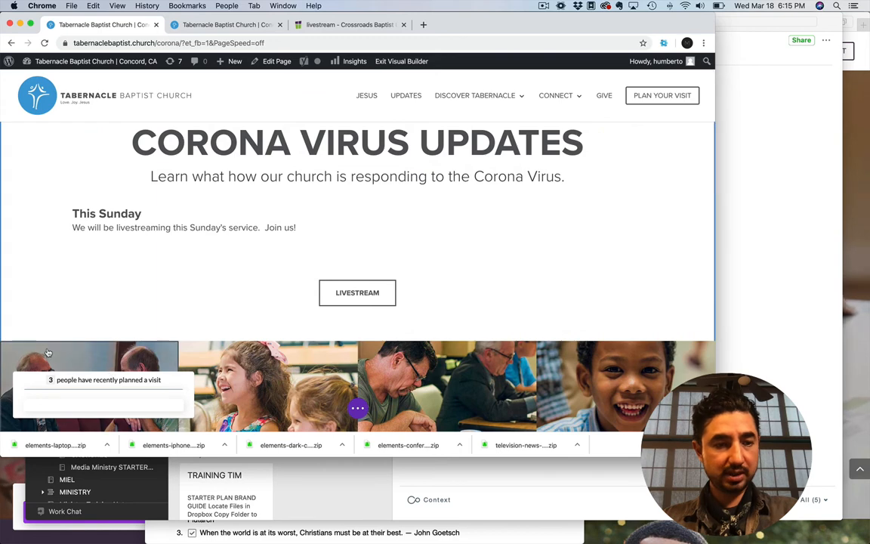
# Delete the photo row below the "LIVESTREAM" button and review the rest of the page down to the footer
pyautogui.click(84, 352)
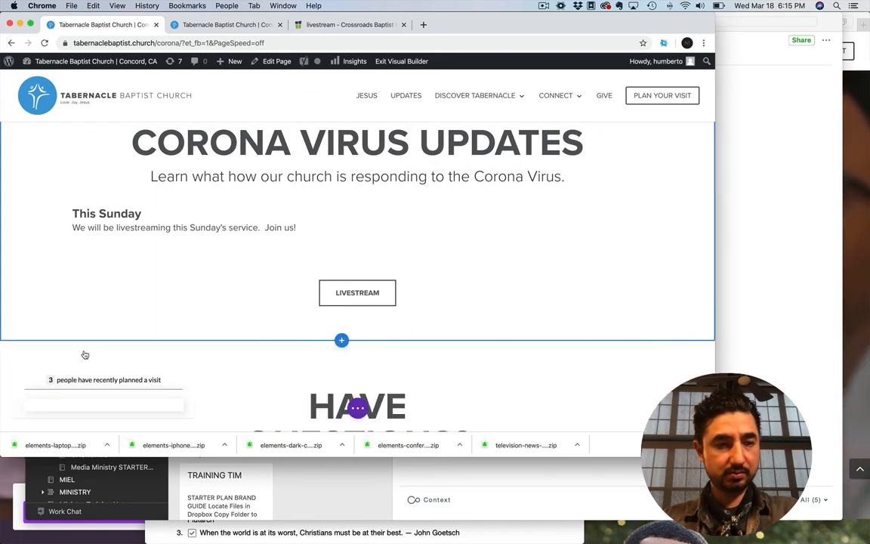
pyautogui.scroll(-2, 199, 278)
pyautogui.scroll(3, 198, 278)
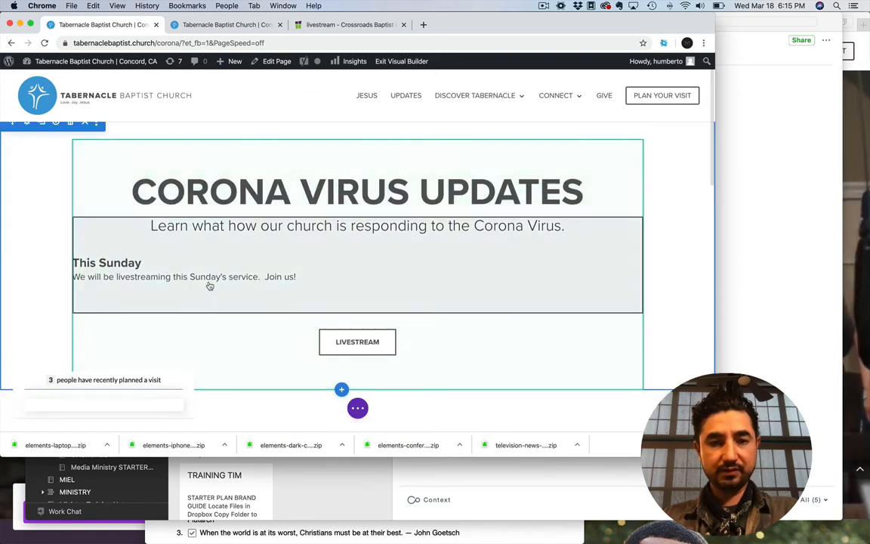
pyautogui.scroll(-6, 204, 281)
pyautogui.scroll(-3, 209, 283)
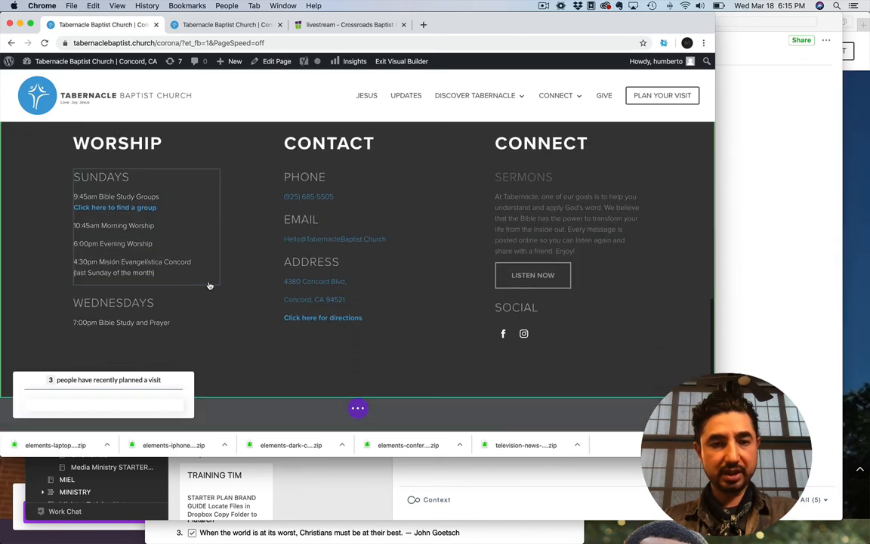
pyautogui.scroll(10, 210, 286)
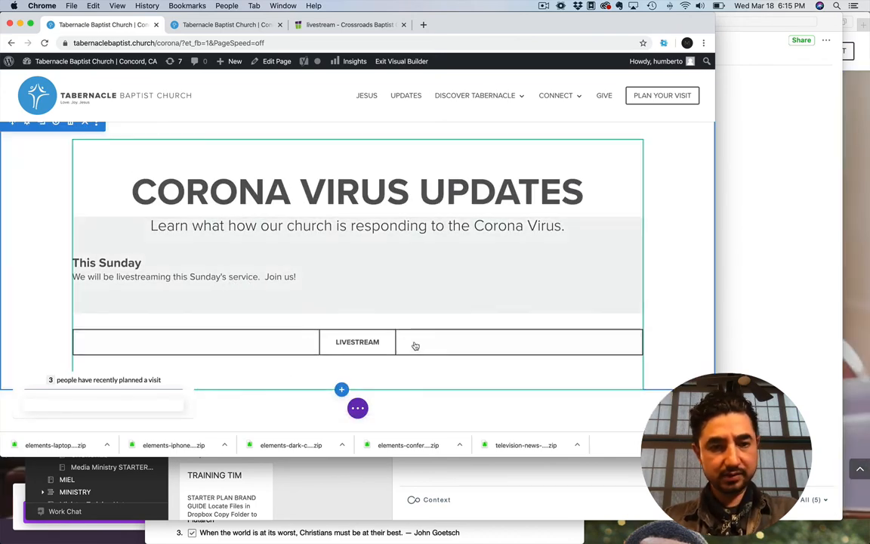
# Leave the page builder for the site's dashboard and look through the list of all pages
pyautogui.click(357, 408)
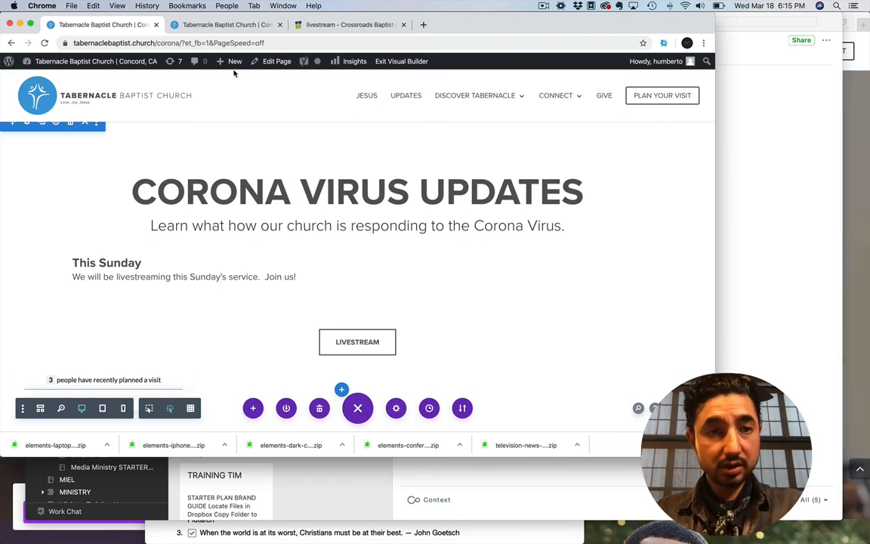
pyautogui.moveTo(123, 63)
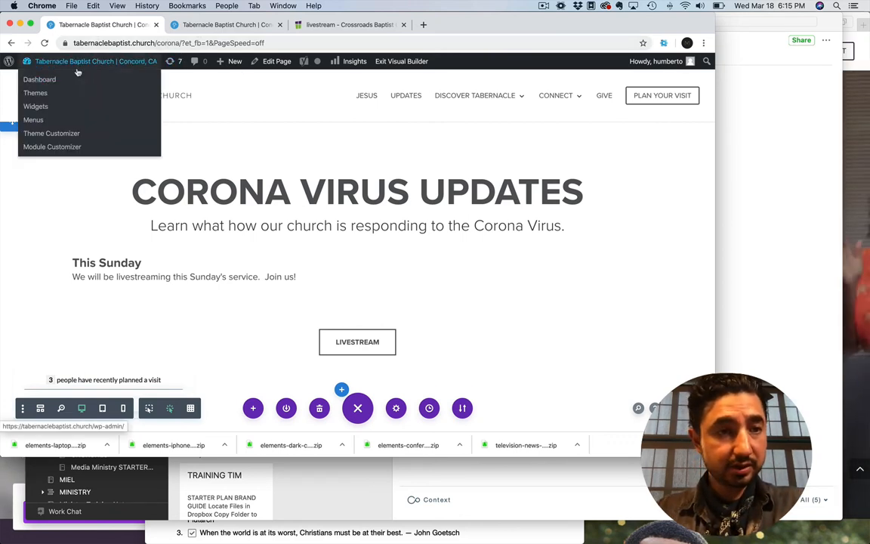
pyautogui.click(45, 82)
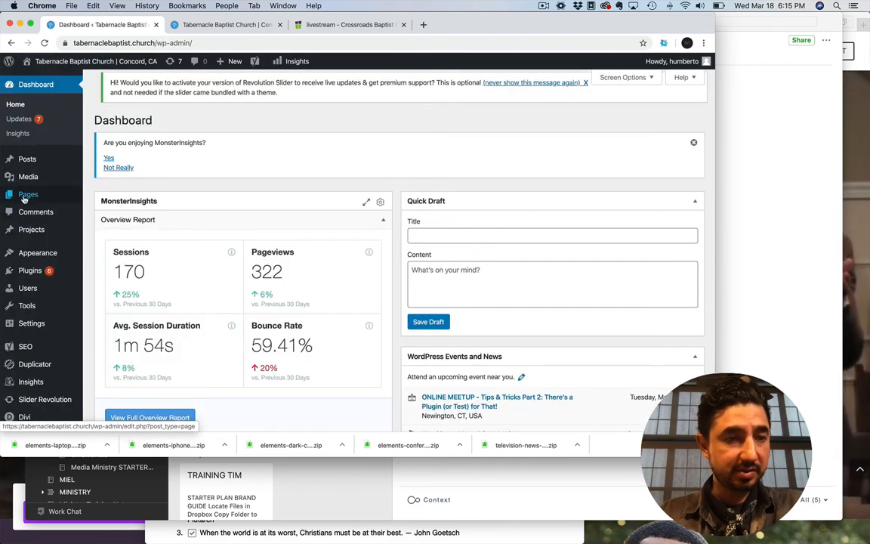
pyautogui.moveTo(24, 198)
pyautogui.click(91, 194)
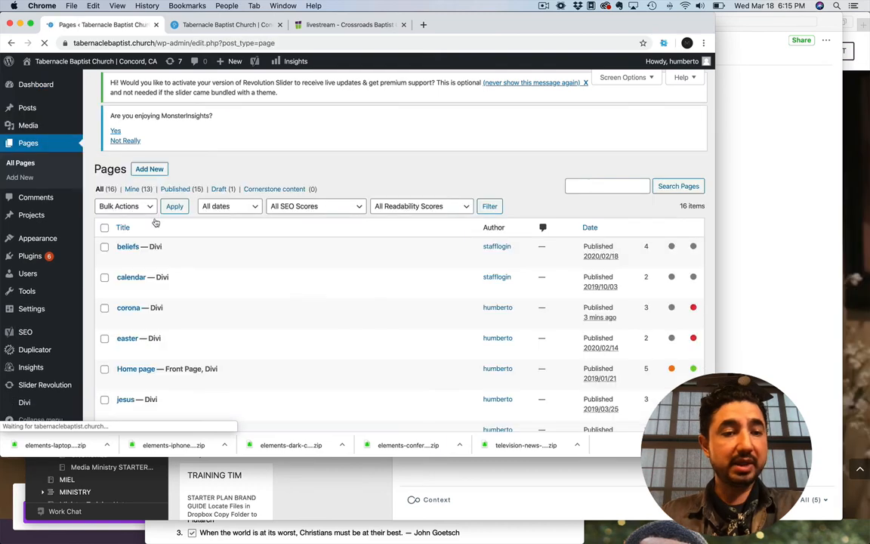
pyautogui.scroll(-10, 235, 314)
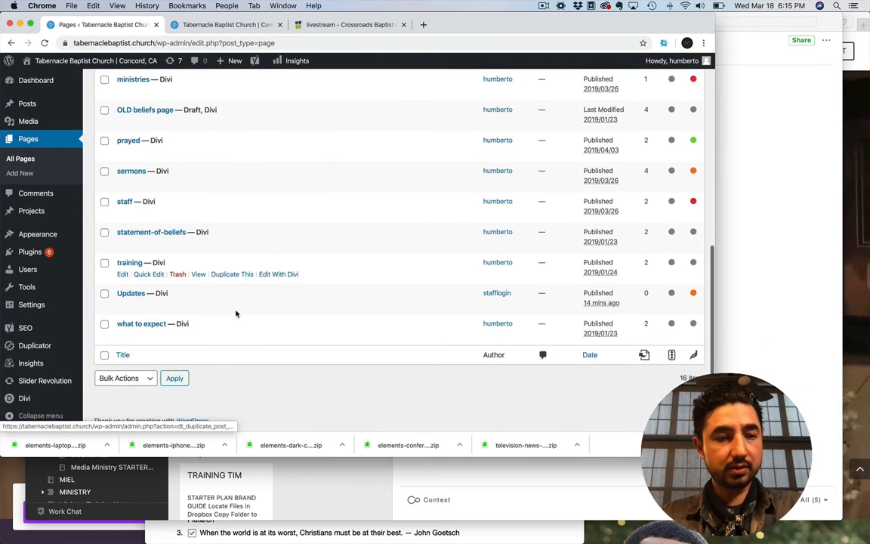
pyautogui.scroll(1, 234, 314)
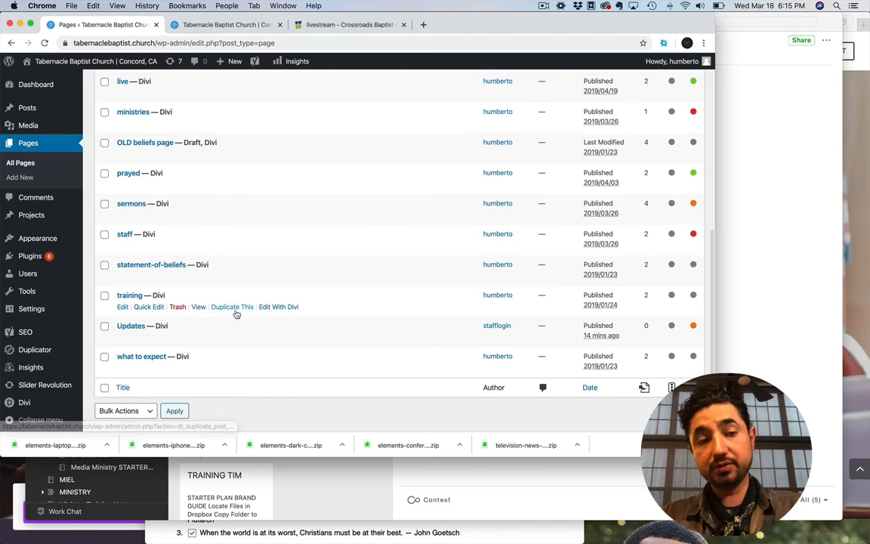
# Copy all the embed code from the video player's code module on the Crossroads livestream page, then discard its settings dialog
pyautogui.click(323, 26)
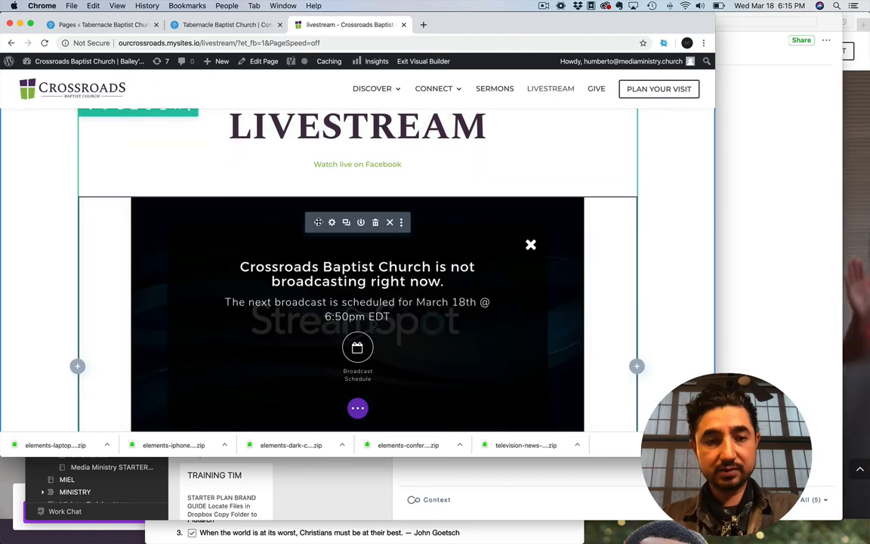
pyautogui.click(333, 223)
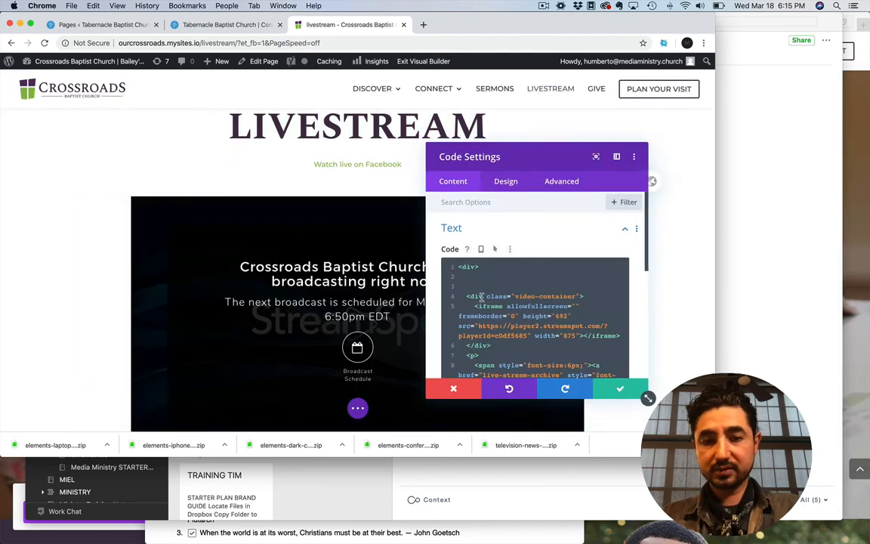
pyautogui.click(480, 315)
pyautogui.hotkey('ctrl', 'a')
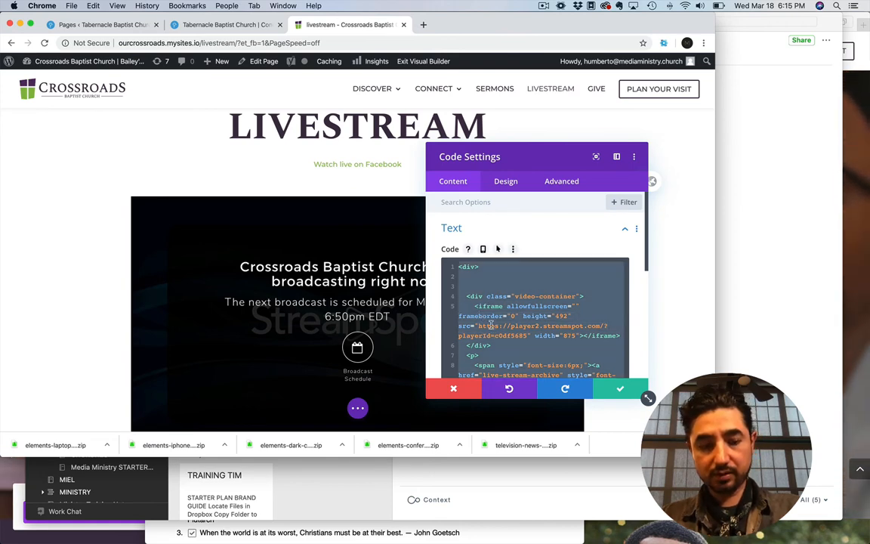
pyautogui.click(462, 390)
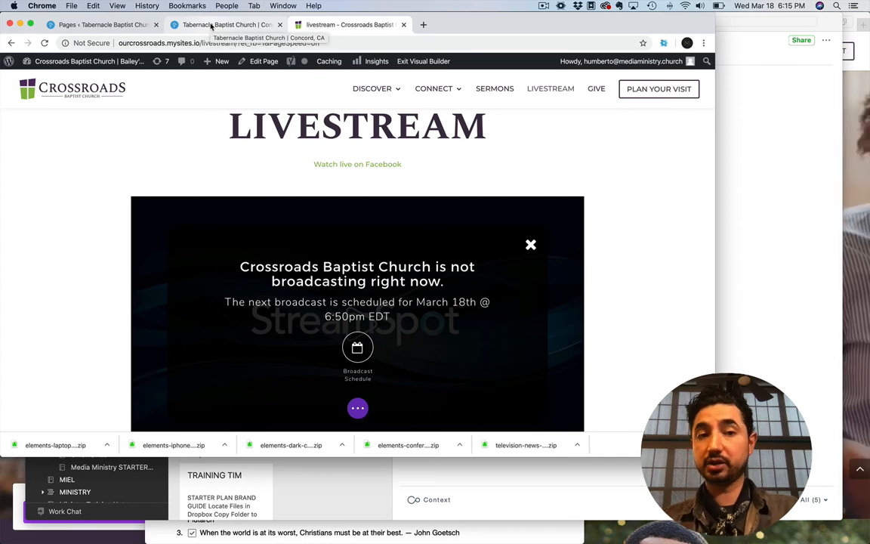
# Return to the Tabernacle pages list and duplicate the published "corona" page
pyautogui.click(132, 30)
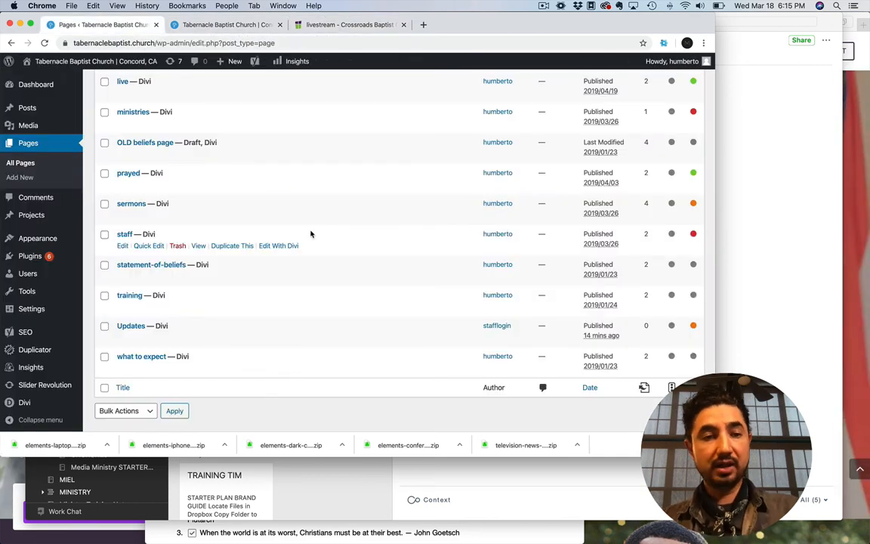
pyautogui.scroll(10, 187, 264)
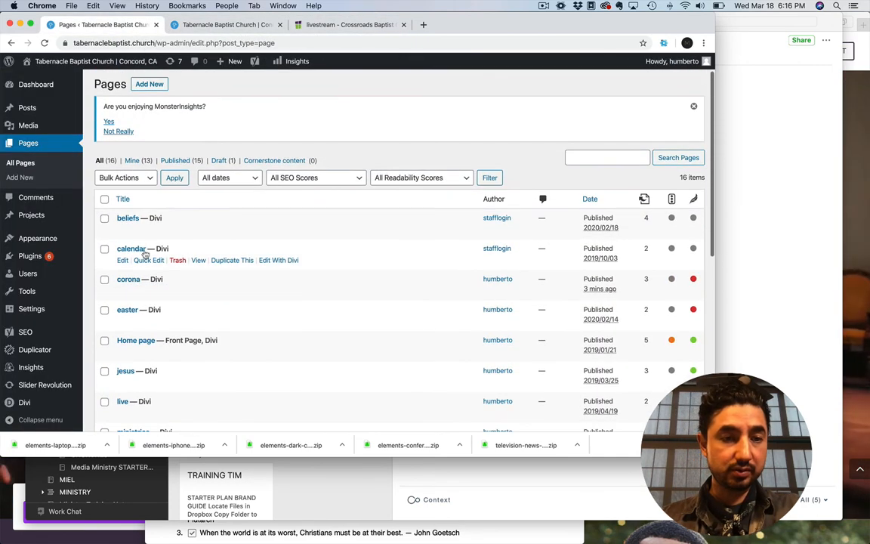
pyautogui.click(226, 292)
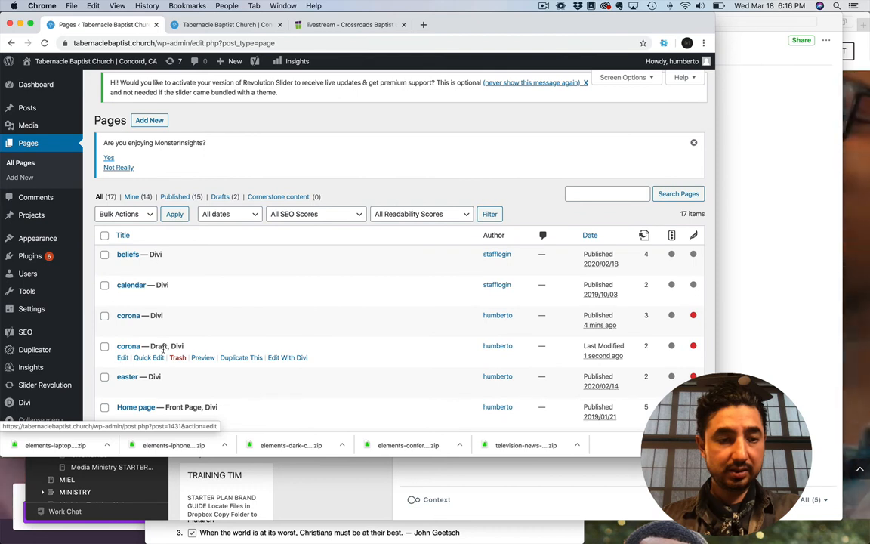
# Open the draft "corona" copy for editing in an enlarged browser window and retitle it "livestream"
pyautogui.click(123, 358)
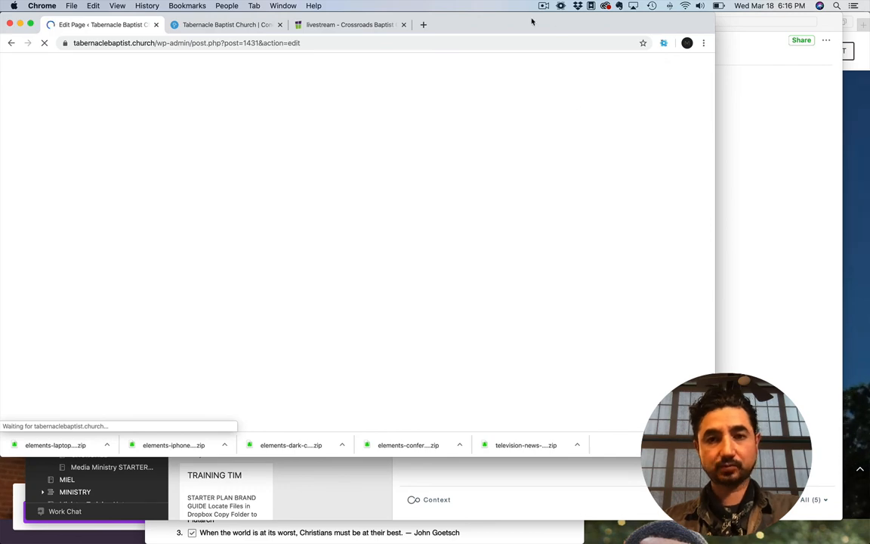
pyautogui.moveTo(726, 462); pyautogui.dragTo(868, 542)
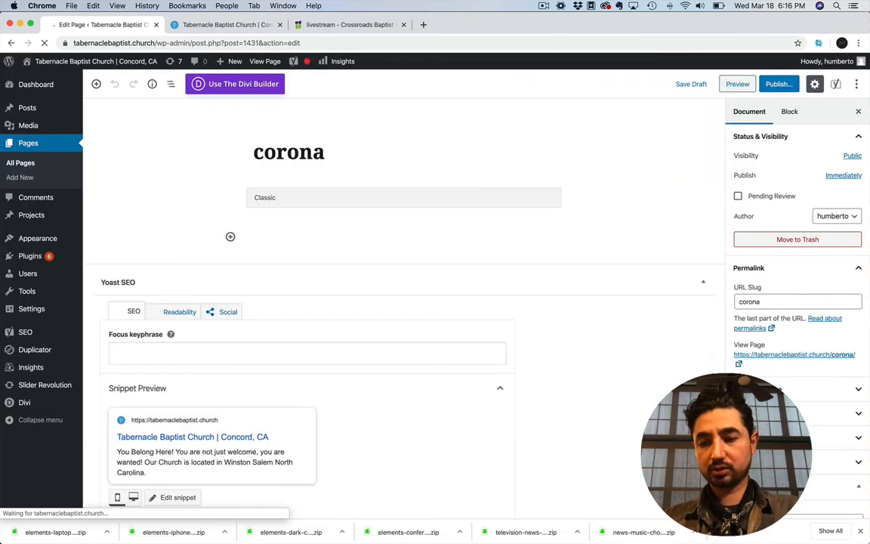
pyautogui.moveTo(327, 154); pyautogui.dragTo(246, 150)
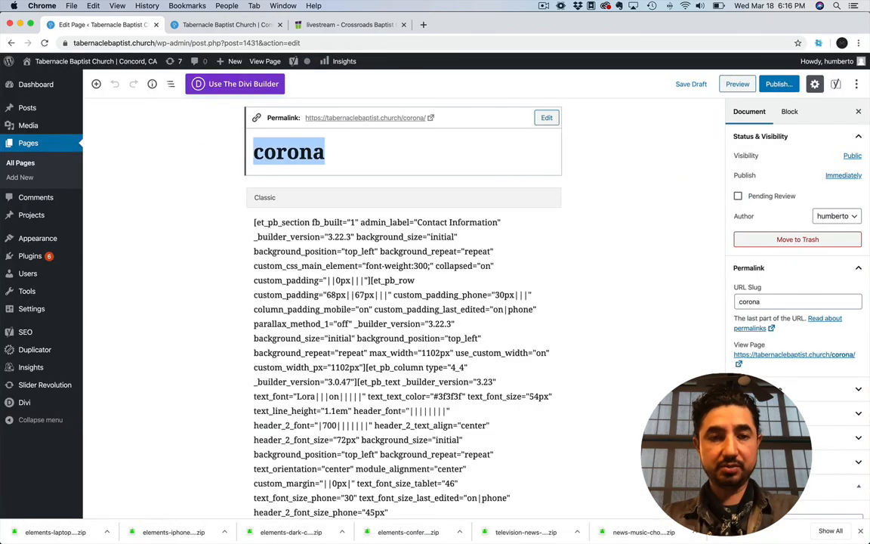
pyautogui.write('livestream')
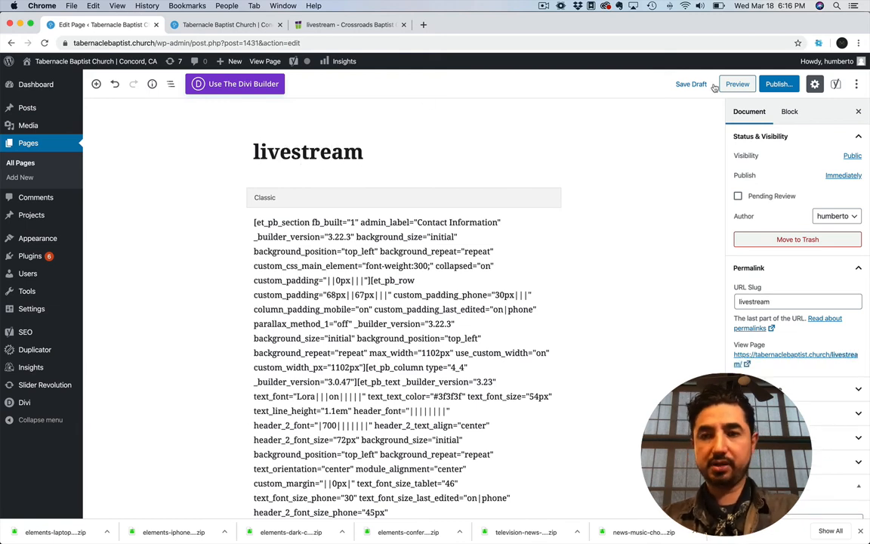
# Publish the "livestream" page, view it, and open it in the Visual Builder
pyautogui.click(778, 84)
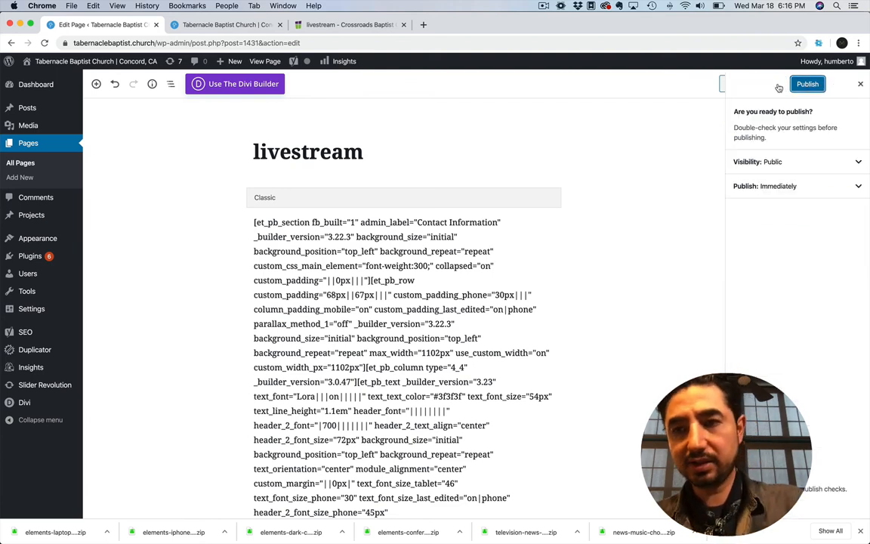
pyautogui.click(753, 84)
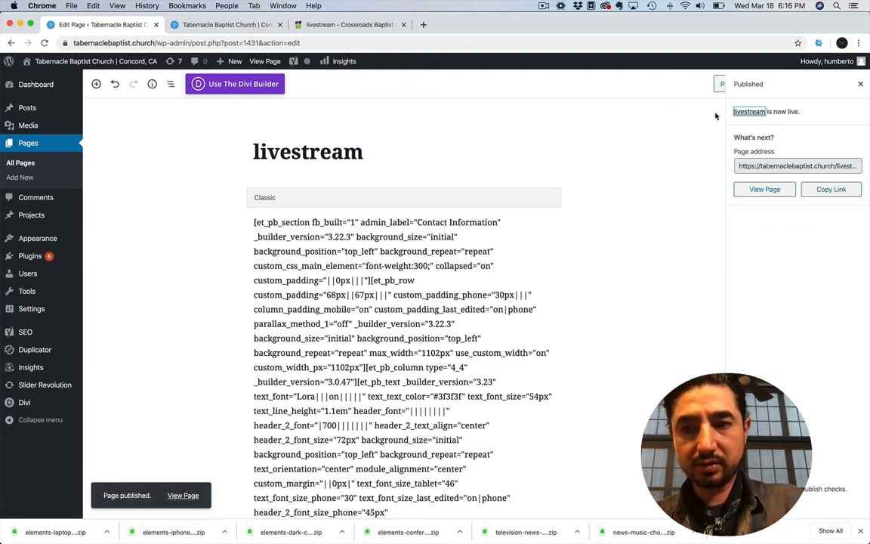
pyautogui.click(761, 191)
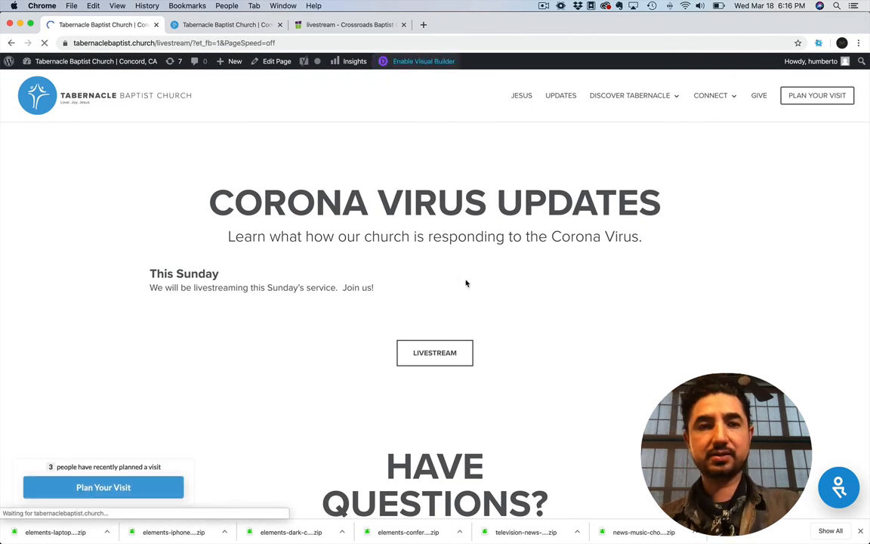
pyautogui.click(335, 25)
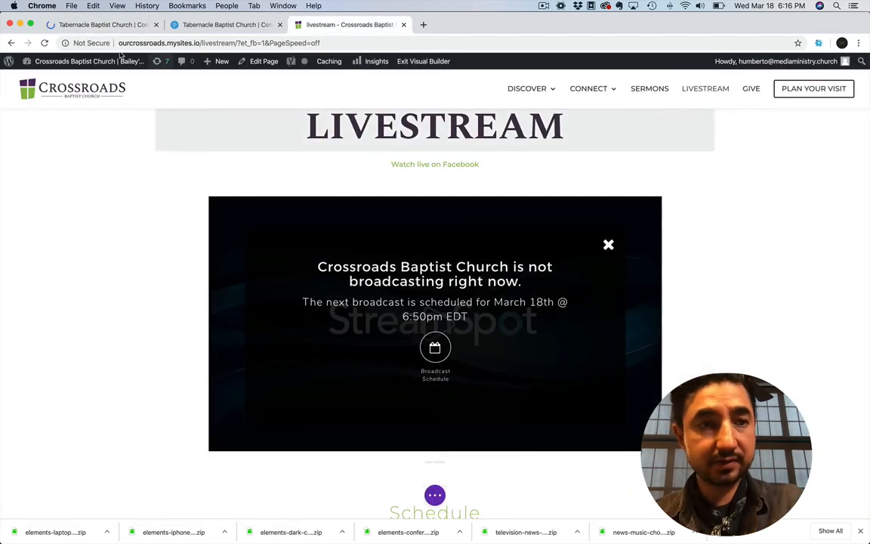
pyautogui.click(118, 24)
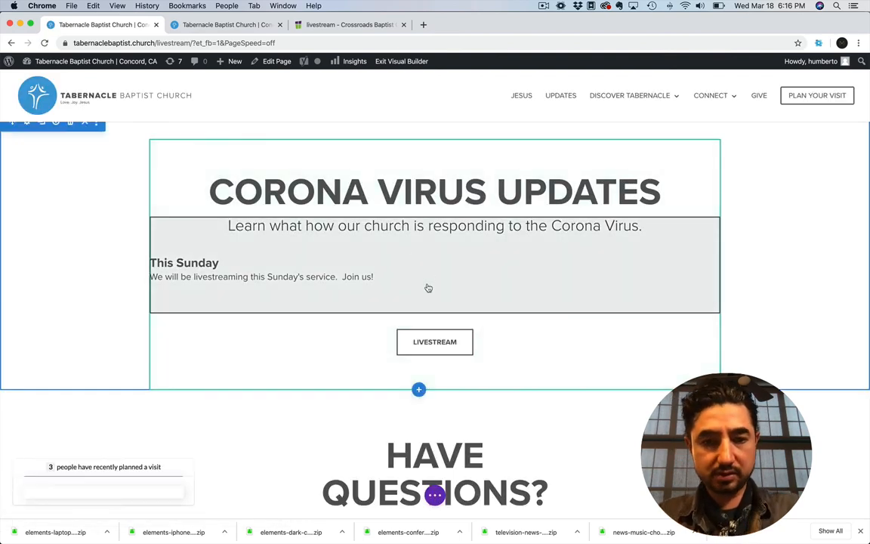
# Insert a Code module below the "This Sunday" text and paste the copied StreamSpot embed code into it
pyautogui.moveTo(433, 299)
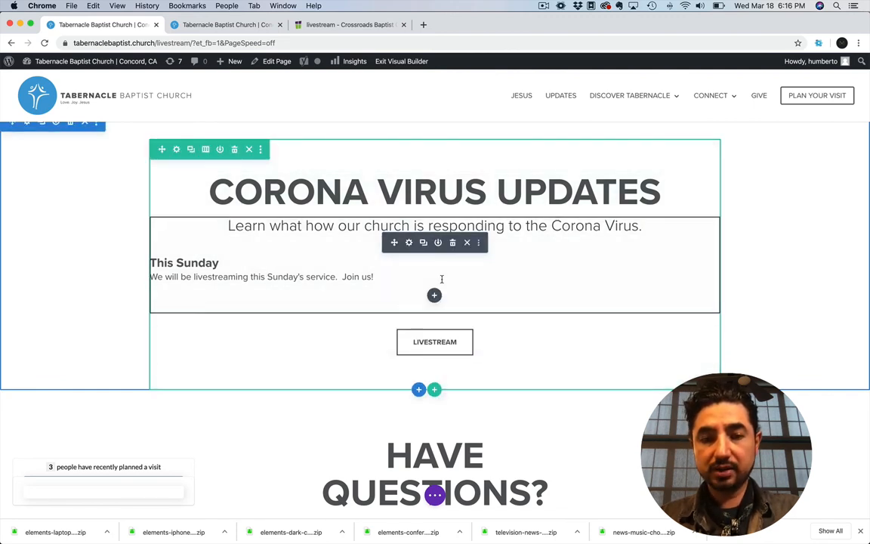
pyautogui.click(435, 296)
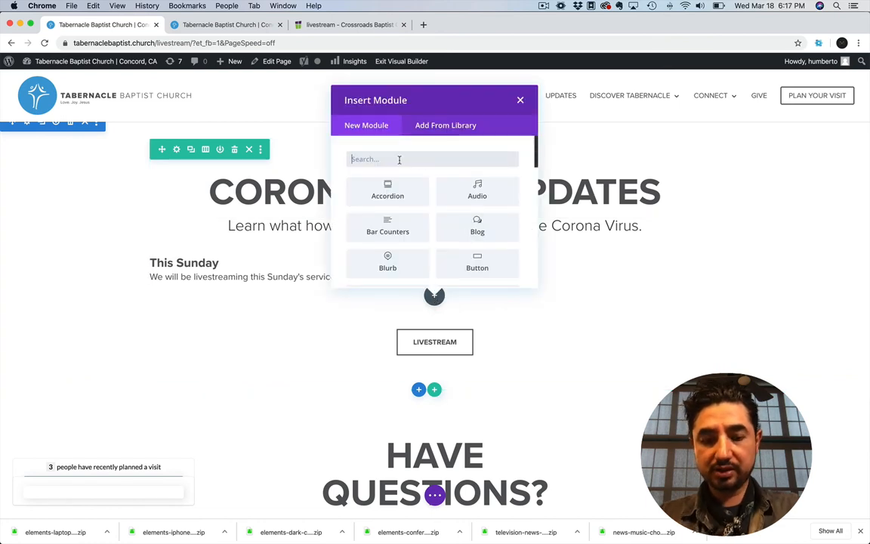
pyautogui.write('text')
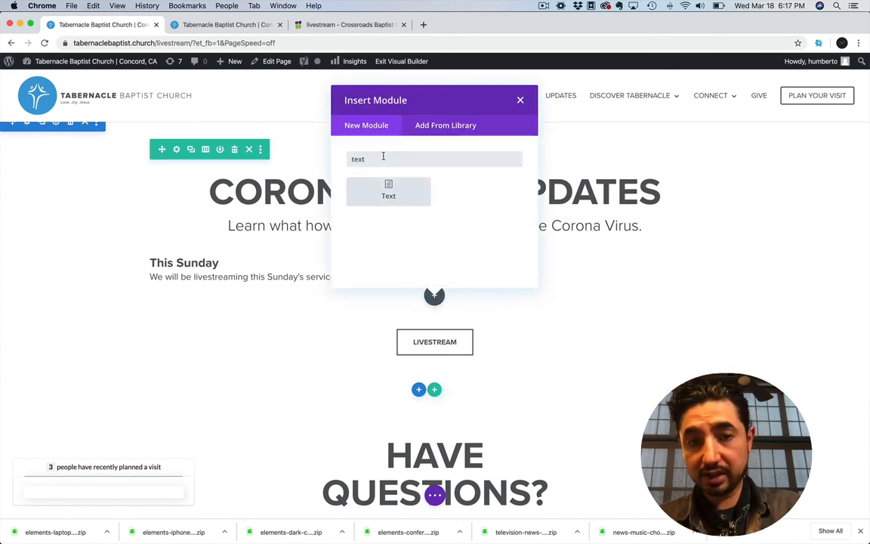
pyautogui.moveTo(383, 156); pyautogui.dragTo(340, 164)
pyautogui.write('code')
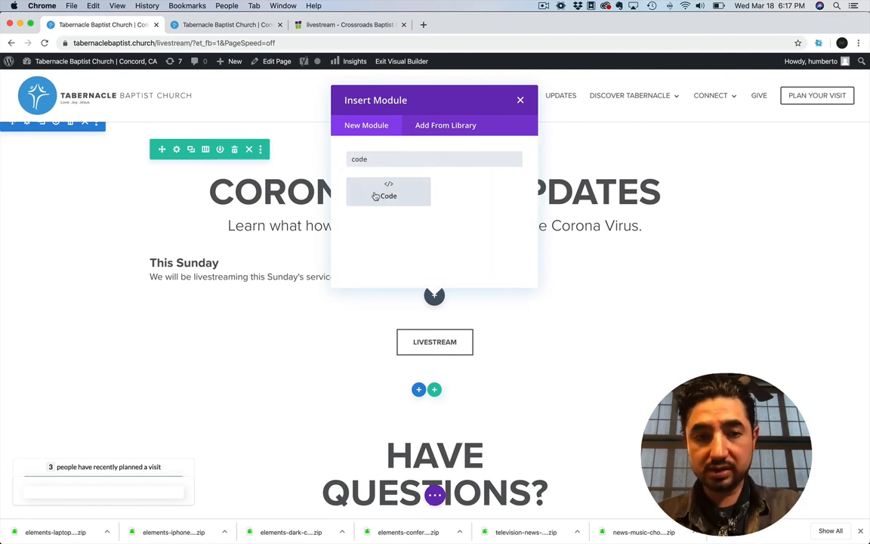
pyautogui.click(387, 193)
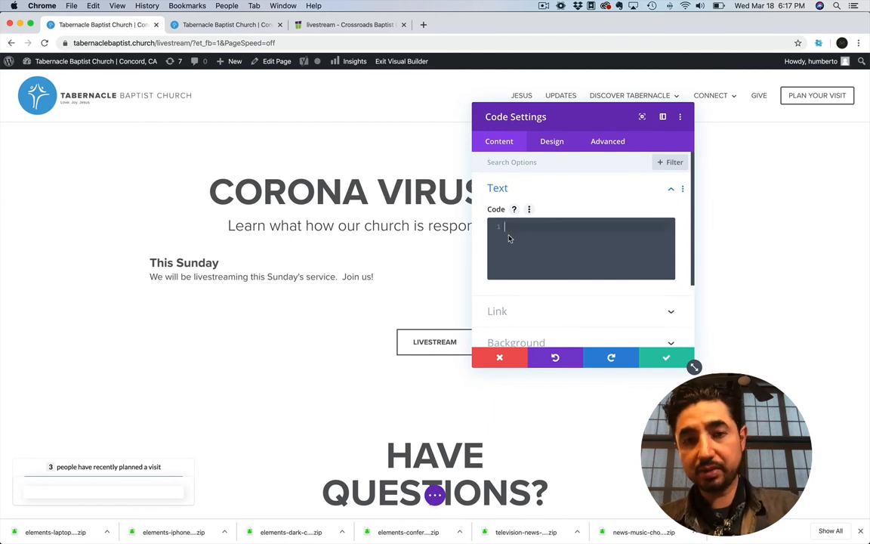
pyautogui.press('super+v')
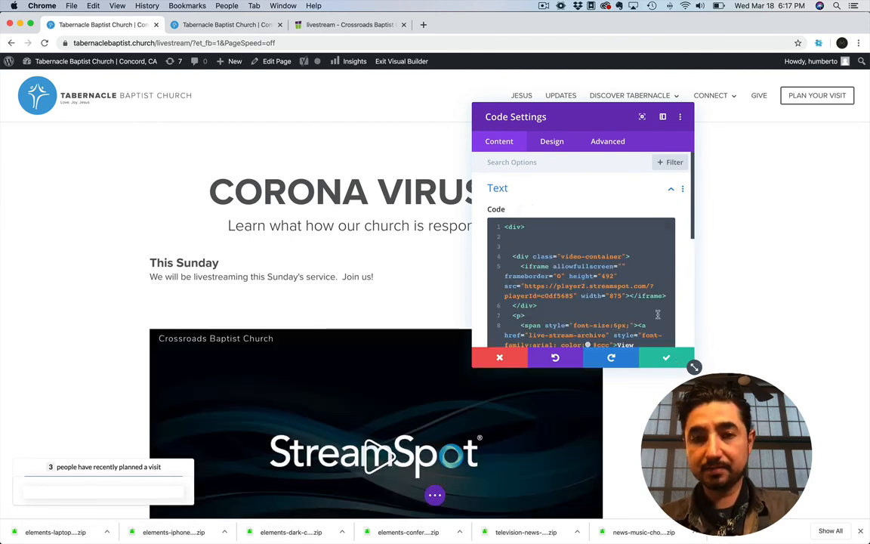
# Set the text alignment of the Code module to center so the video player is centered
pyautogui.click(552, 142)
pyautogui.click(514, 219)
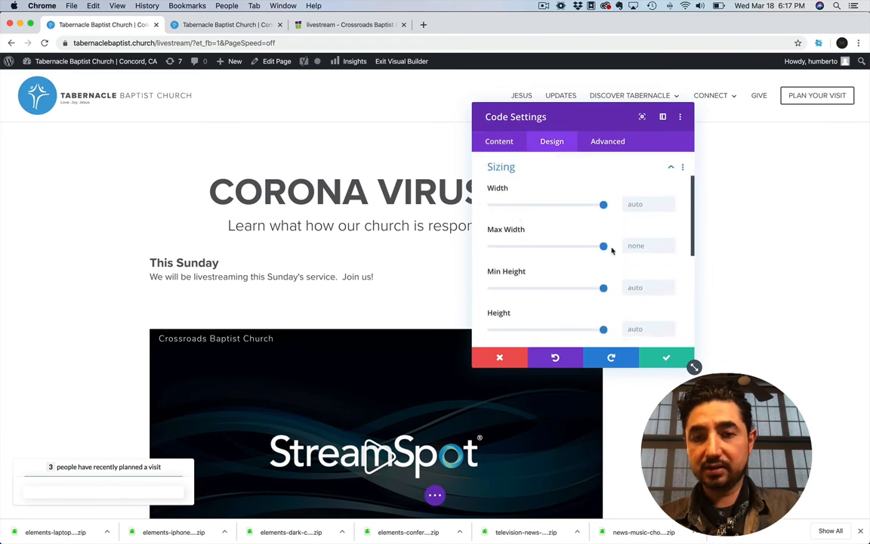
pyautogui.click(508, 168)
pyautogui.scroll(2, 510, 181)
pyautogui.click(511, 195)
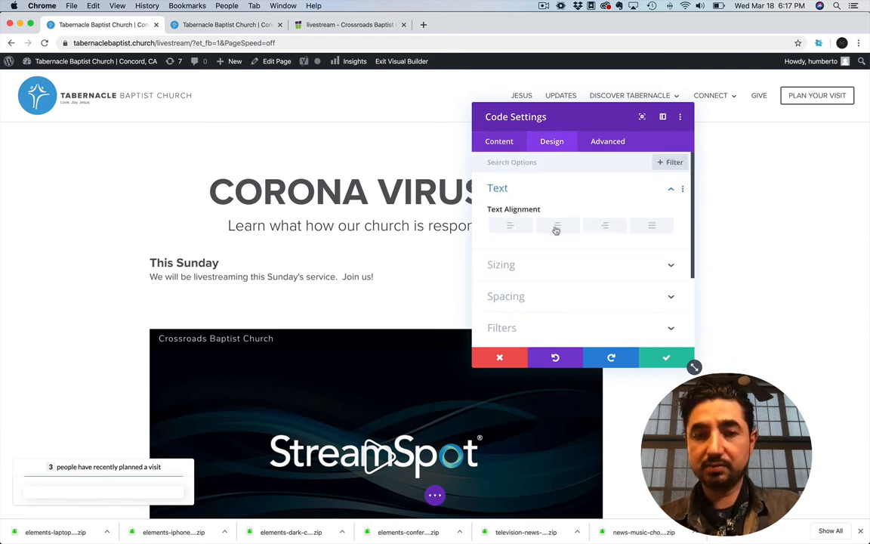
pyautogui.click(557, 226)
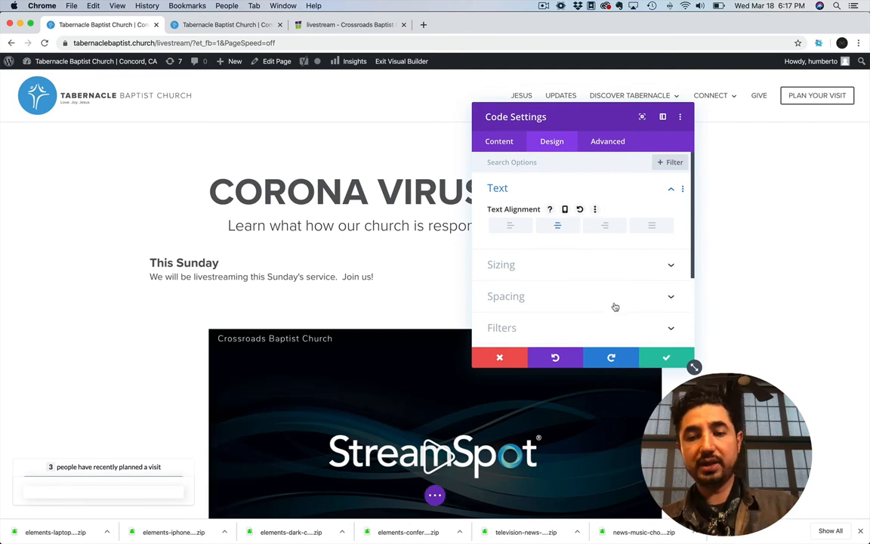
# Apply the Code module's centered alignment settings and look over the embedded player on the page
pyautogui.click(665, 360)
pyautogui.scroll(-5, 643, 362)
pyautogui.scroll(2, 643, 363)
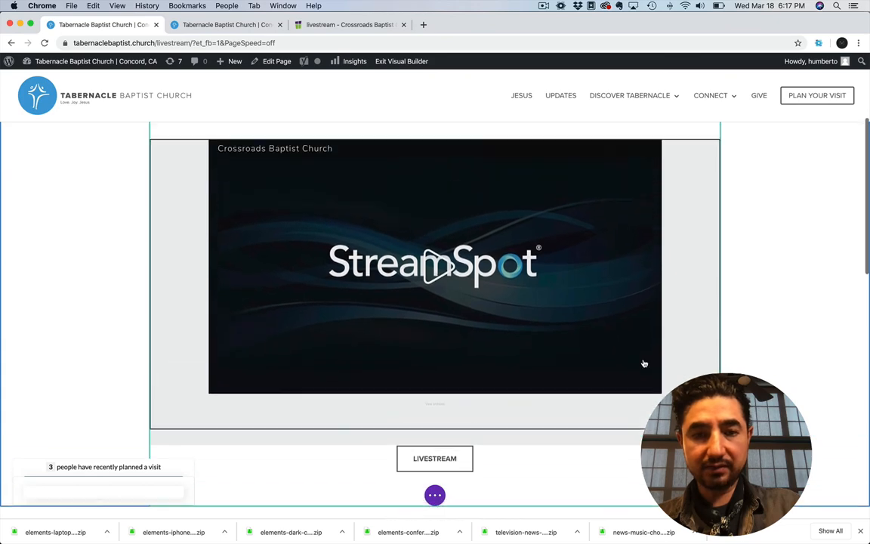
pyautogui.scroll(3, 644, 363)
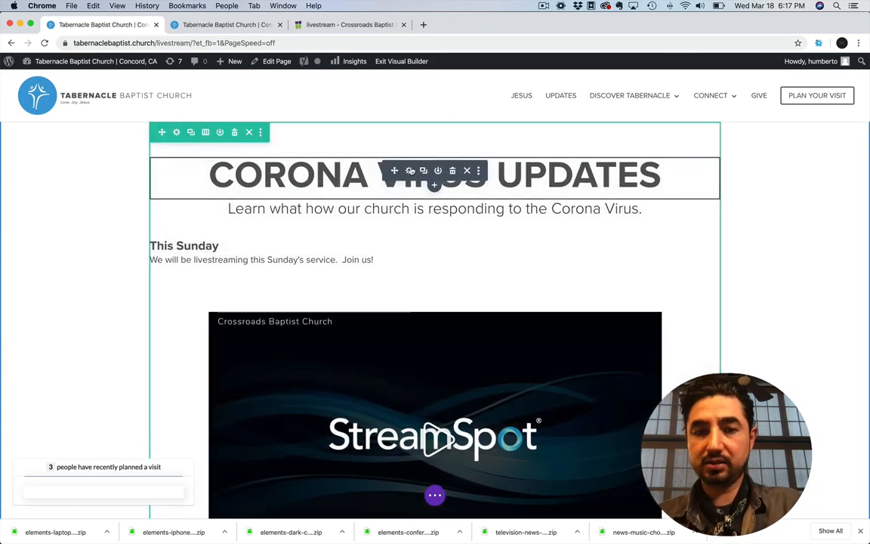
# Replace the "CORONA VIRUS UPDATES" page heading with "LIVESTREAM" and apply the text module's settings
pyautogui.click(429, 169)
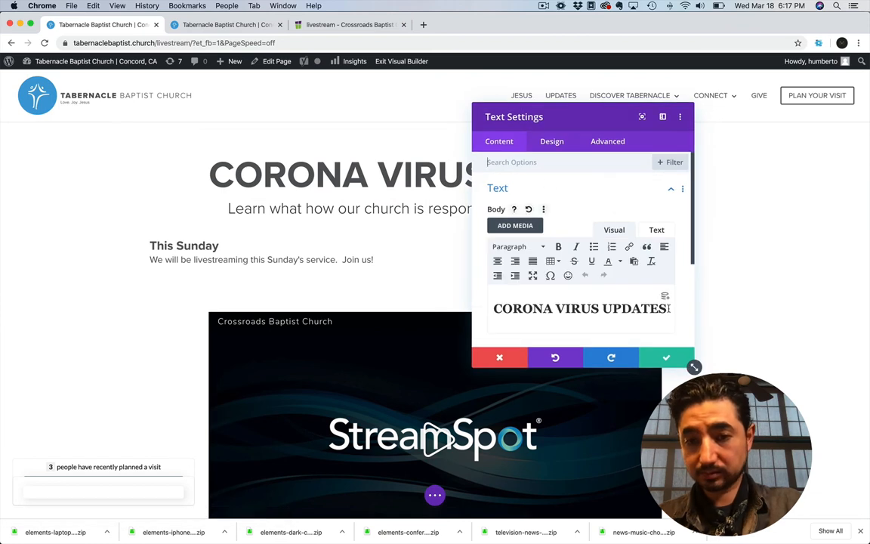
pyautogui.moveTo(493, 308); pyautogui.dragTo(667, 308)
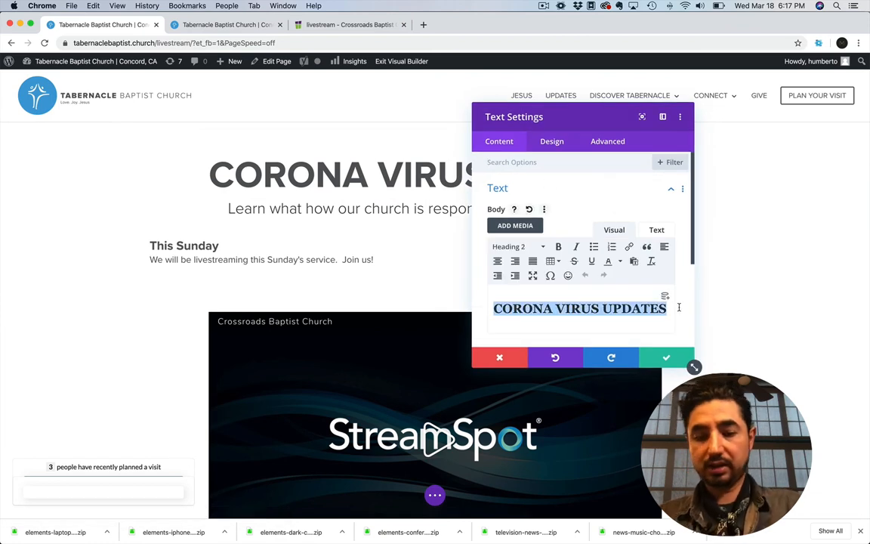
pyautogui.write('LIVESTREAMING')
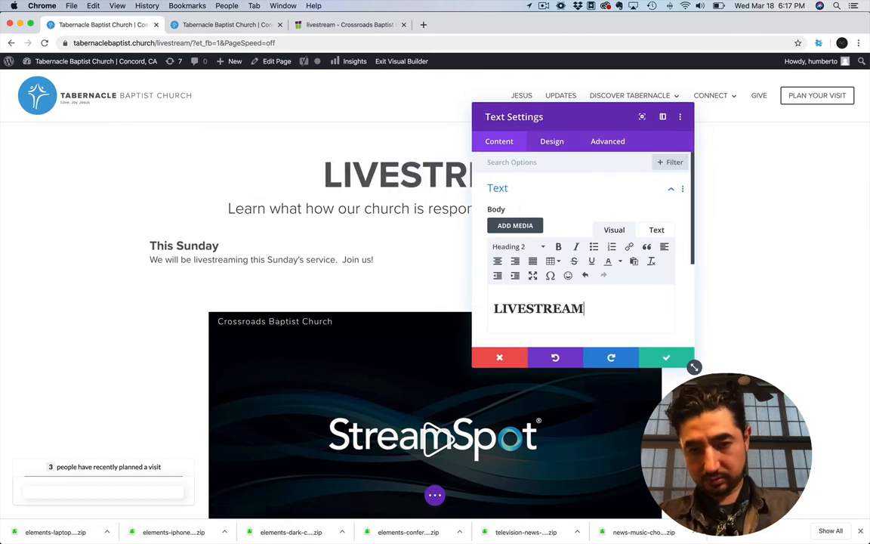
pyautogui.press('BackSpace')
pyautogui.press('BackSpace')
pyautogui.press('BackSpace')
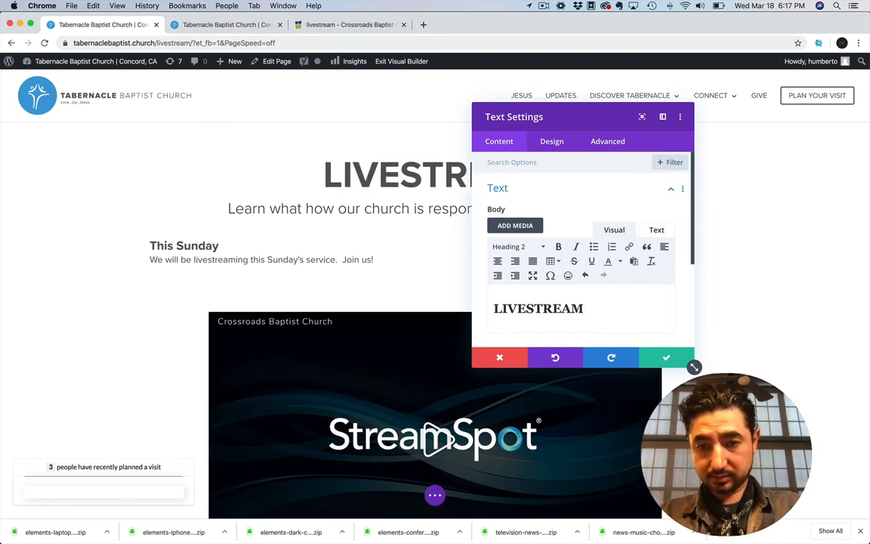
pyautogui.click(681, 362)
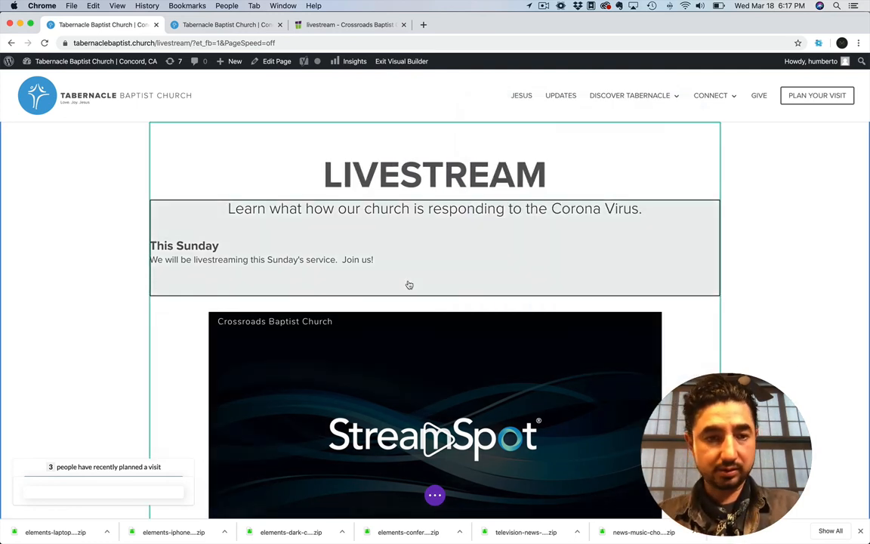
# On the Crossroads livestream page, inspect the "Watch live on Facebook" link's URL and target options without changing them
pyautogui.scroll(-2, 408, 286)
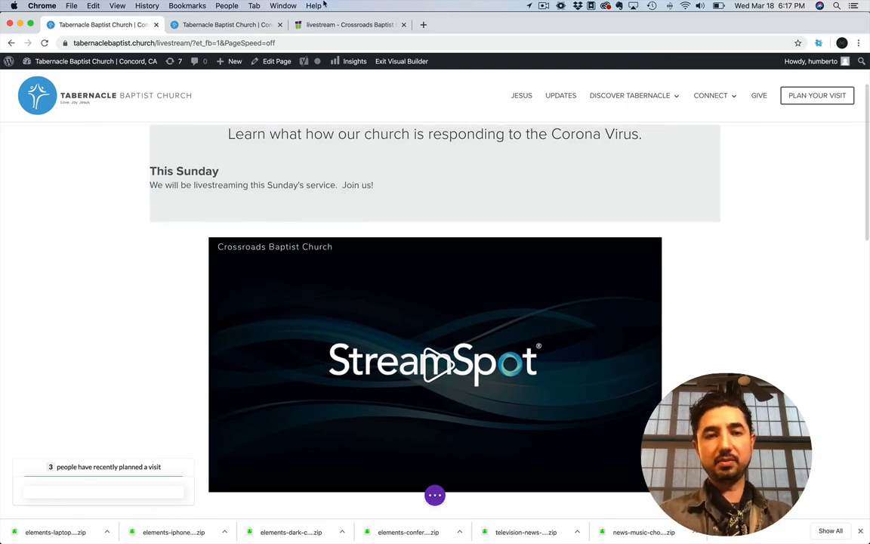
pyautogui.click(347, 24)
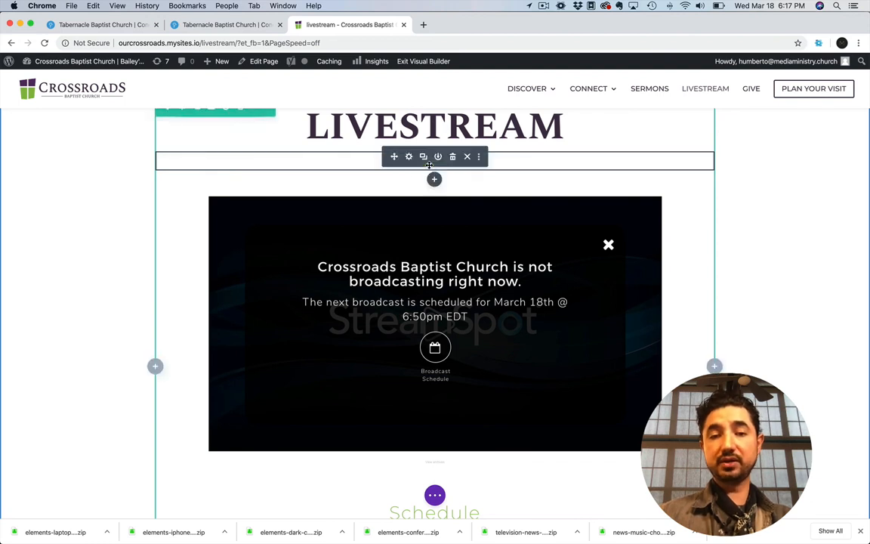
pyautogui.click(408, 157)
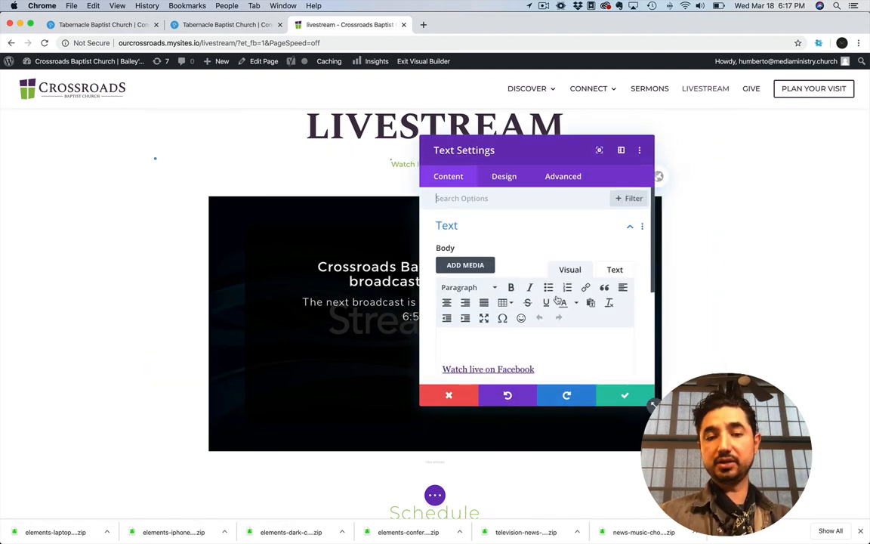
pyautogui.tripleClick(539, 363)
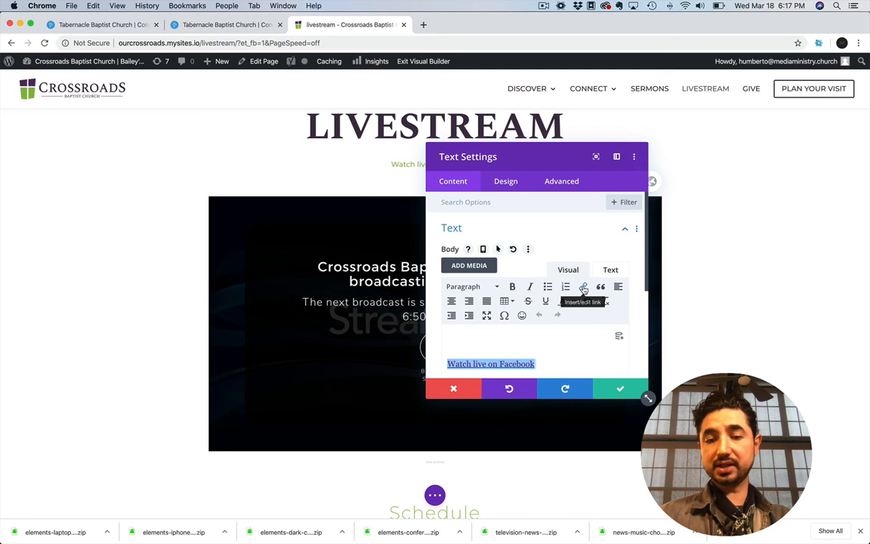
pyautogui.click(584, 290)
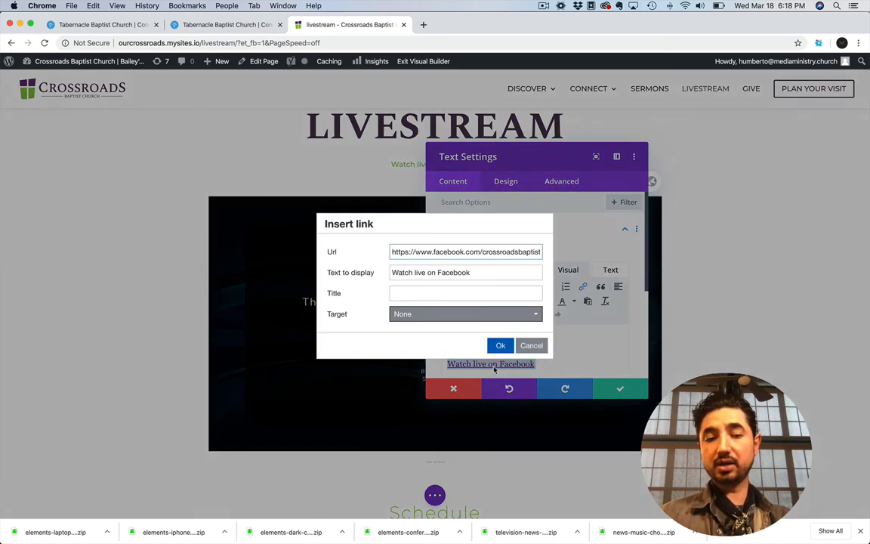
pyautogui.click(489, 314)
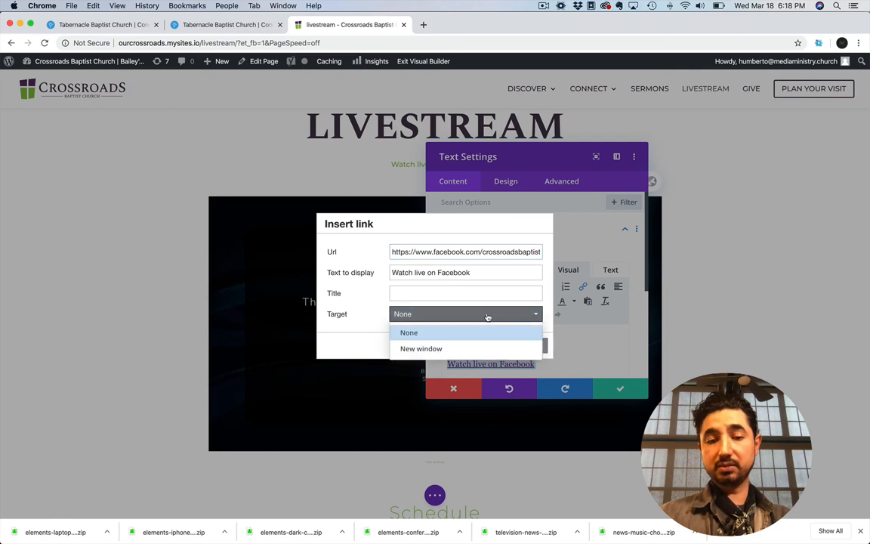
pyautogui.click(362, 332)
pyautogui.click(532, 347)
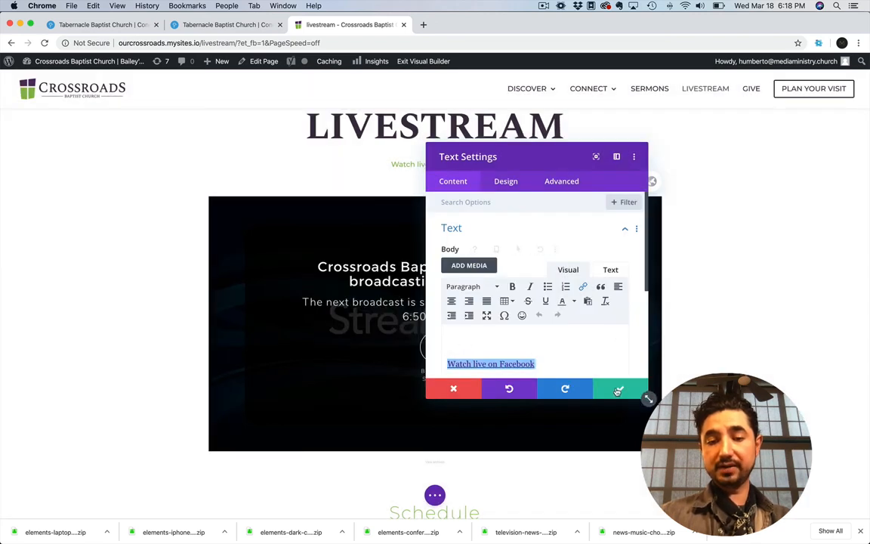
pyautogui.click(453, 386)
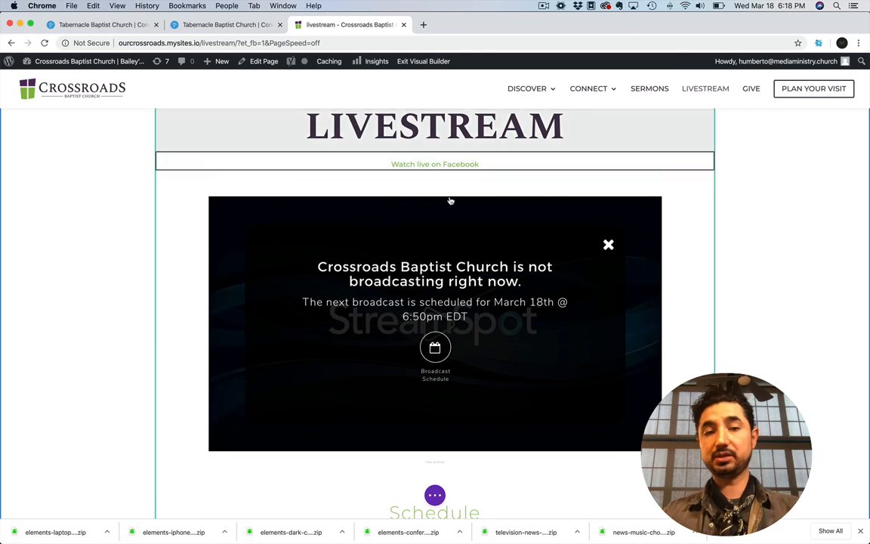
# Return to the Tabernacle livestream page and check the "Website Training" topic list in Evernote before coming back to Chrome
pyautogui.click(223, 26)
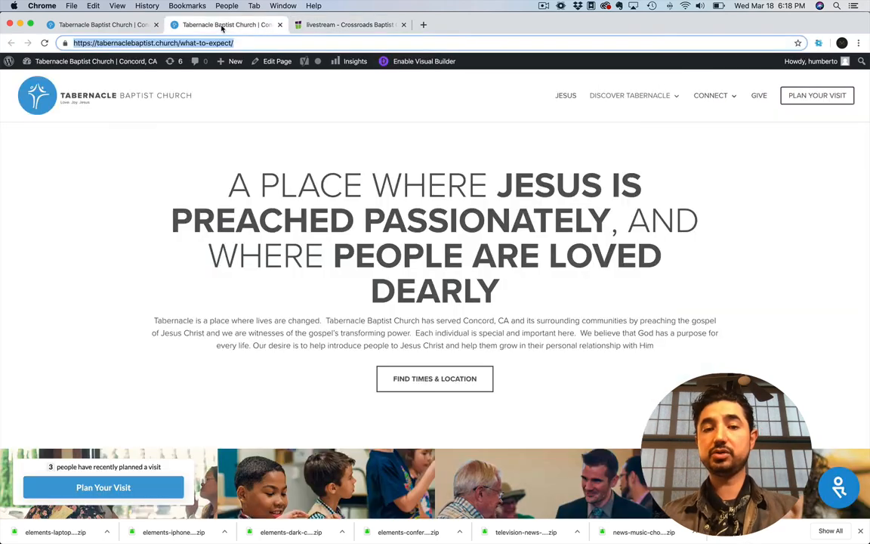
pyautogui.click(101, 24)
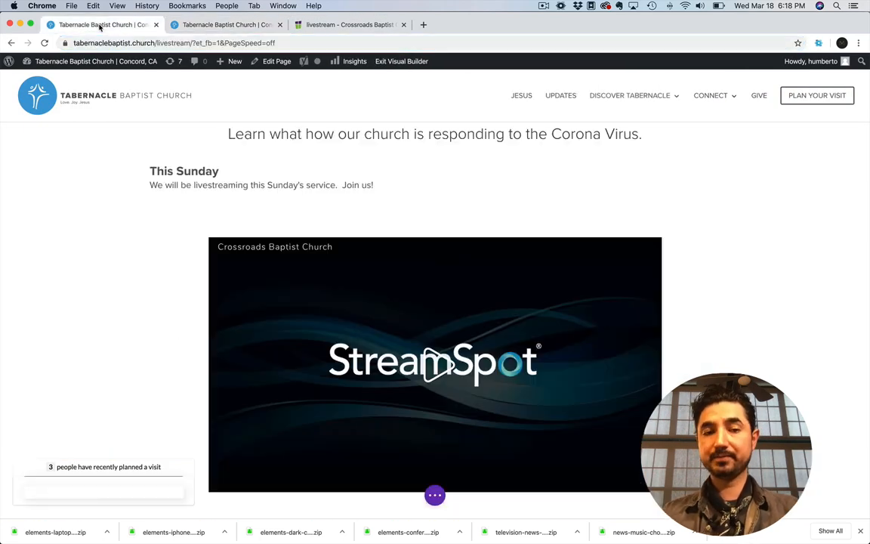
pyautogui.press('super+Tab')
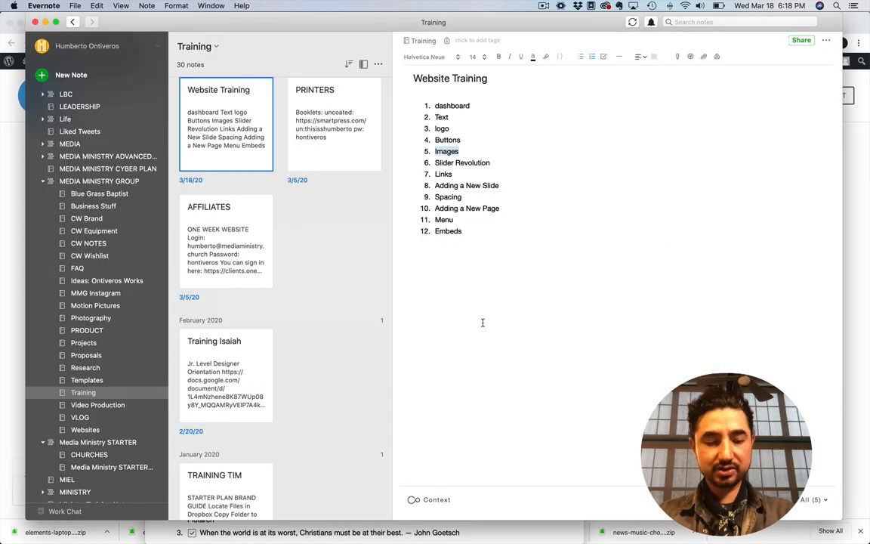
pyautogui.press('super+Tab')
# Open the Tabernacle site's Menus administration page, discarding the unsaved changes in the Visual Builder
pyautogui.moveTo(63, 70)
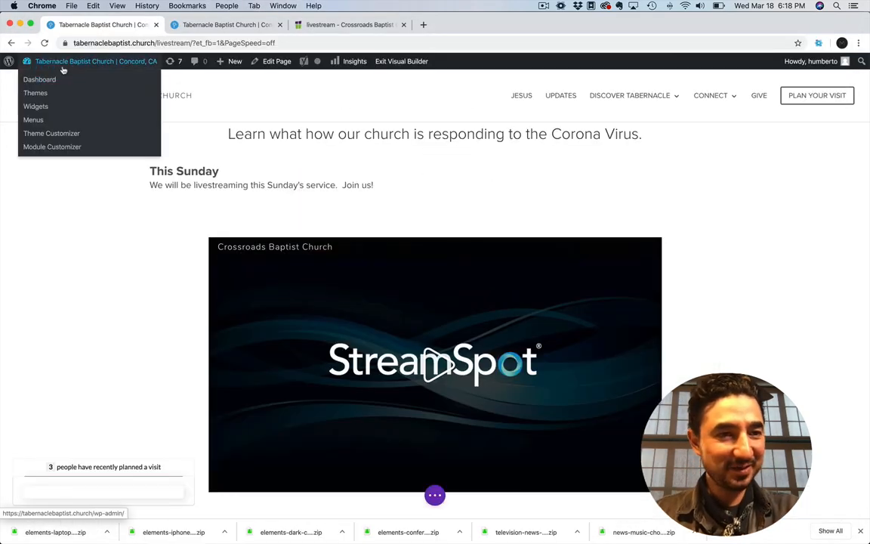
pyautogui.click(30, 118)
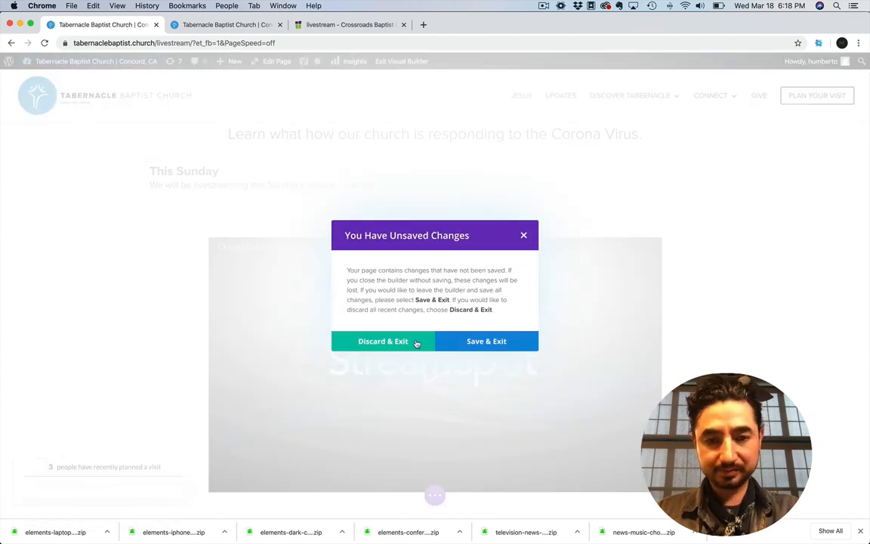
pyautogui.click(398, 349)
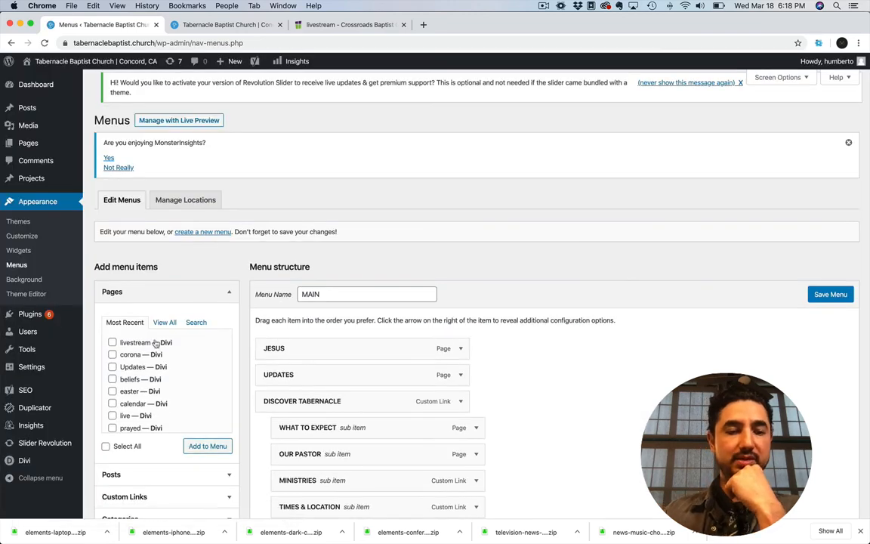
# Add the "livestream" page from the most recent pages to the MAIN menu
pyautogui.scroll(-3, 136, 346)
pyautogui.scroll(3, 137, 345)
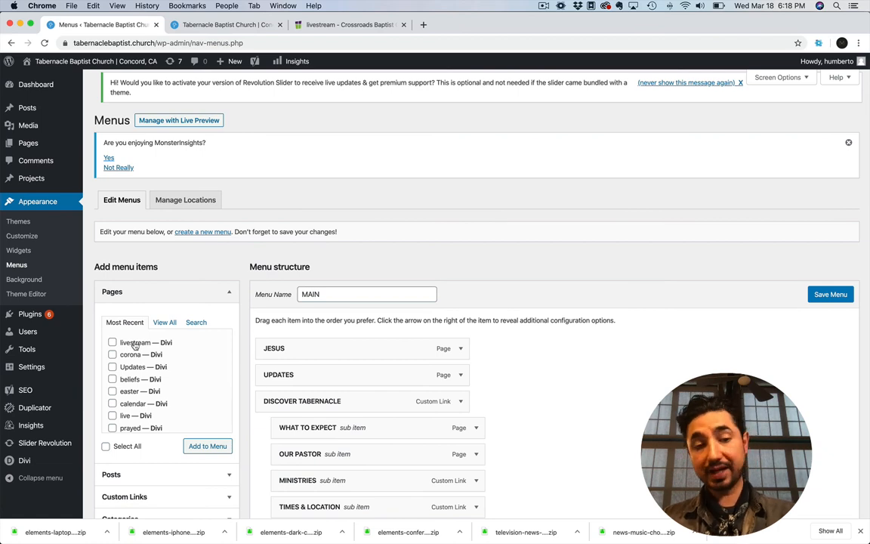
pyautogui.scroll(-1, 246, 379)
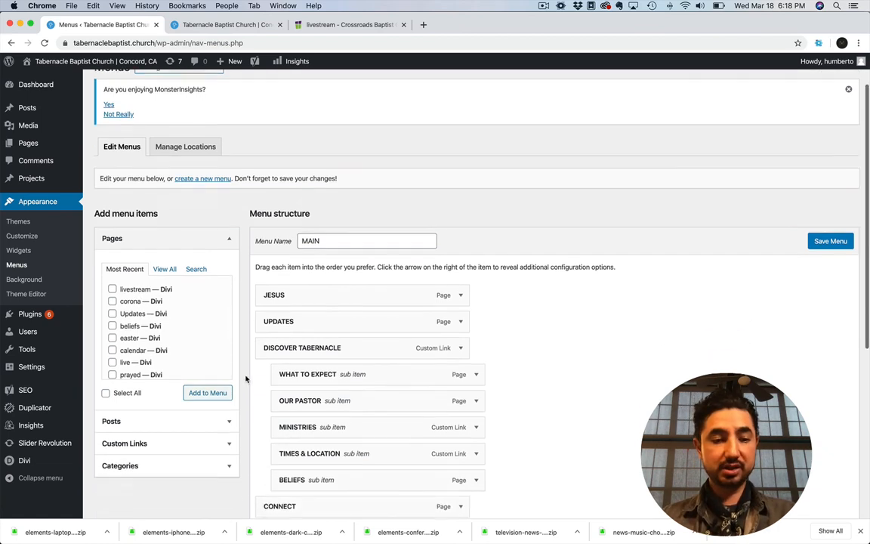
pyautogui.click(196, 268)
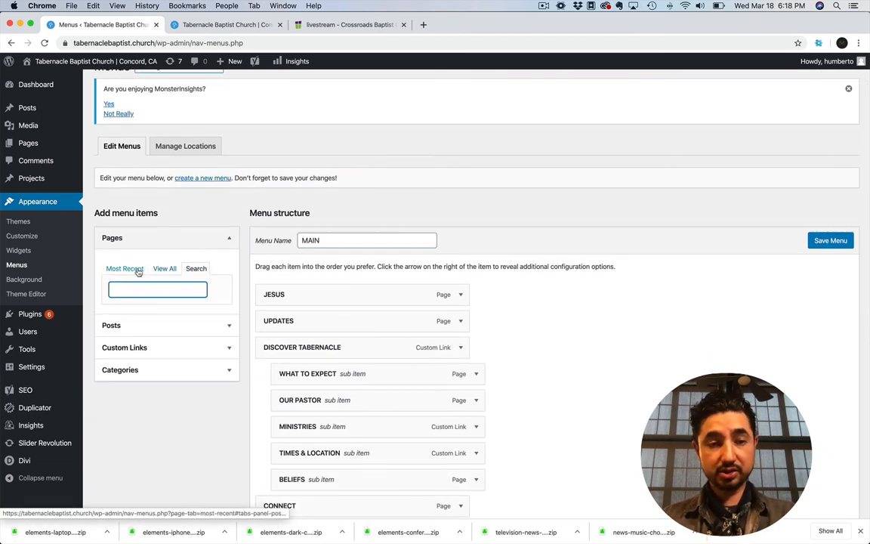
pyautogui.click(127, 268)
pyautogui.click(165, 268)
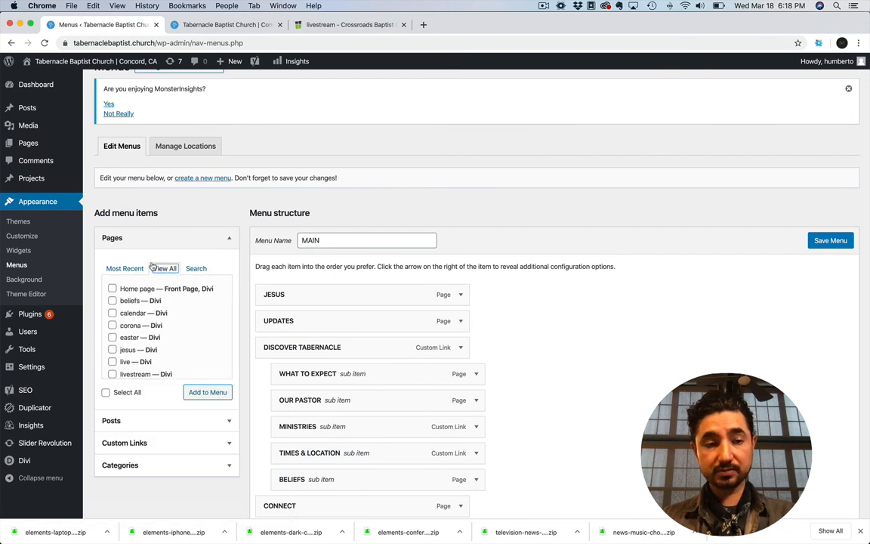
pyautogui.click(125, 268)
pyautogui.click(112, 288)
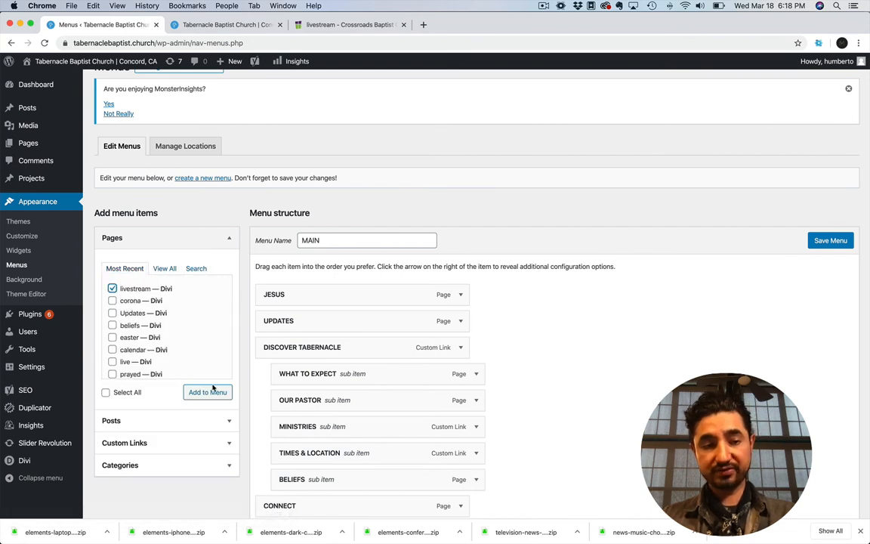
pyautogui.click(213, 393)
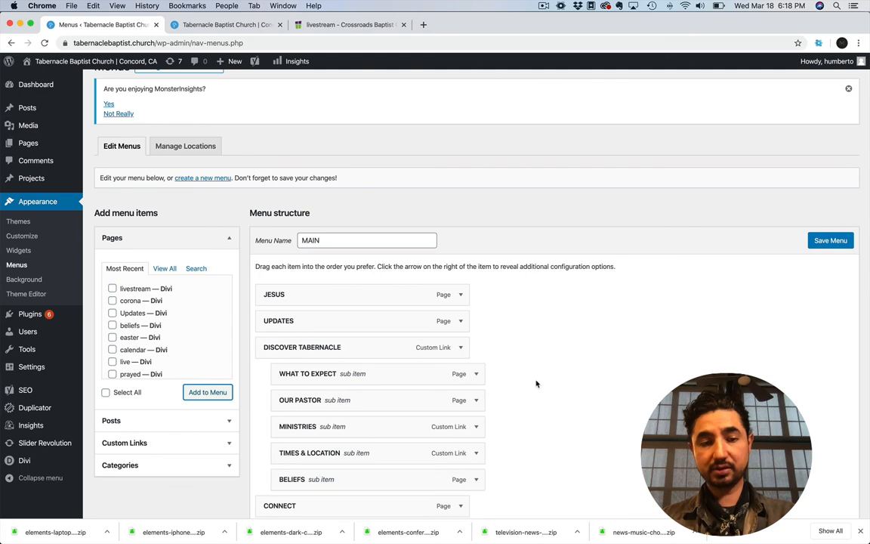
# Move the livestream menu item below ADULTS as a CONNECT sub item, and change it to a top-level item directly above GIVE
pyautogui.scroll(-5, 524, 389)
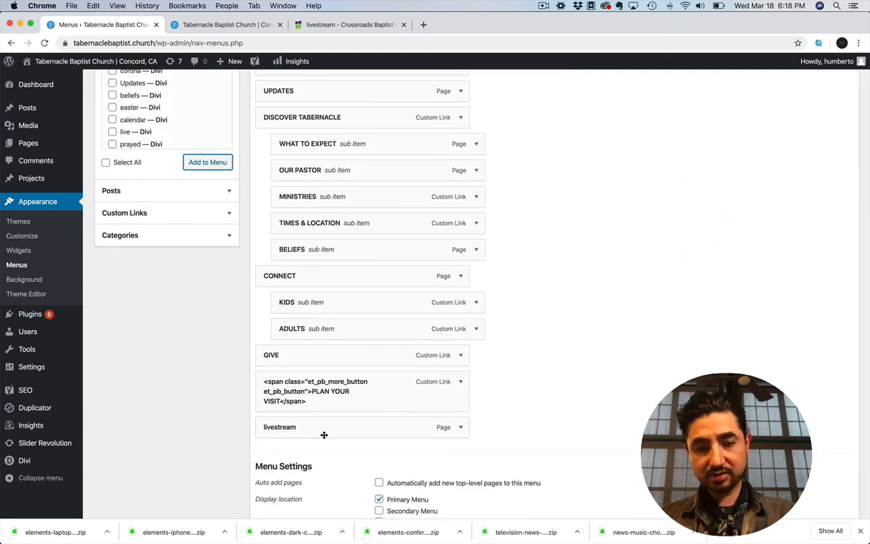
pyautogui.moveTo(307, 421); pyautogui.dragTo(326, 354)
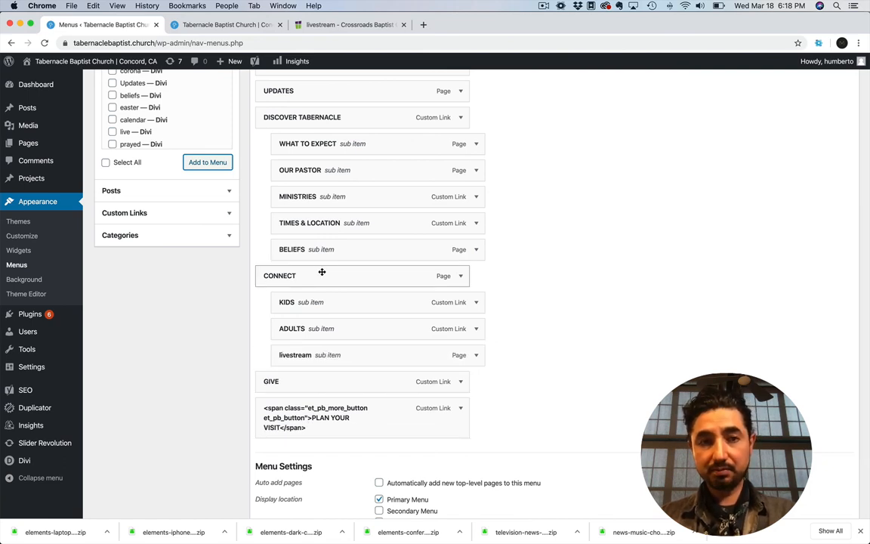
pyautogui.click(221, 24)
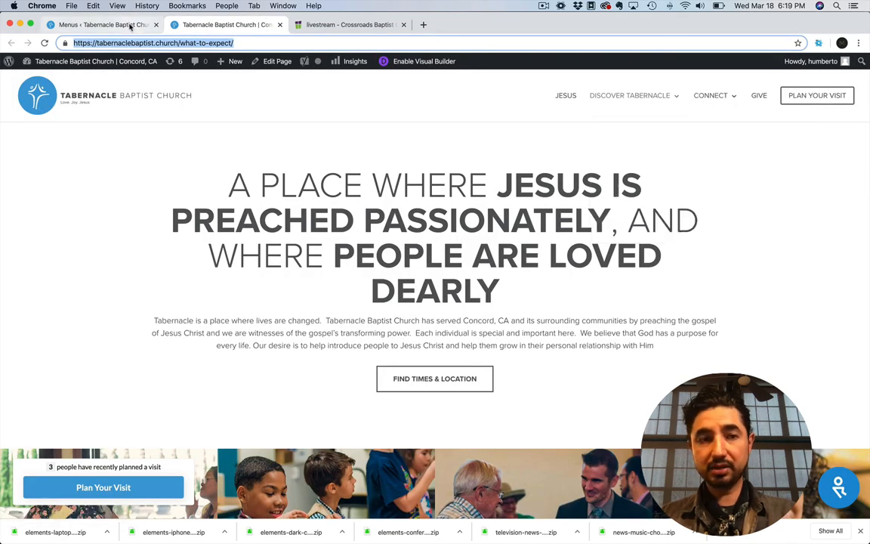
pyautogui.click(106, 24)
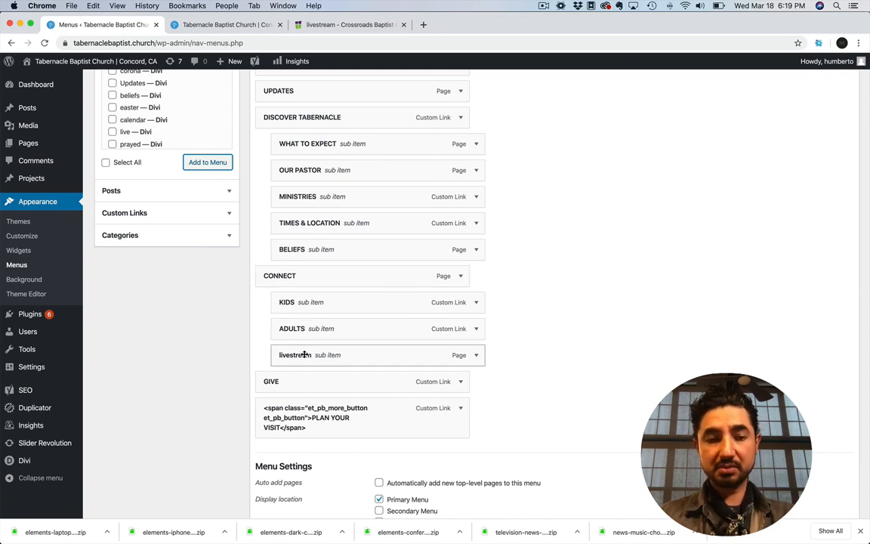
pyautogui.moveTo(304, 355); pyautogui.dragTo(289, 356)
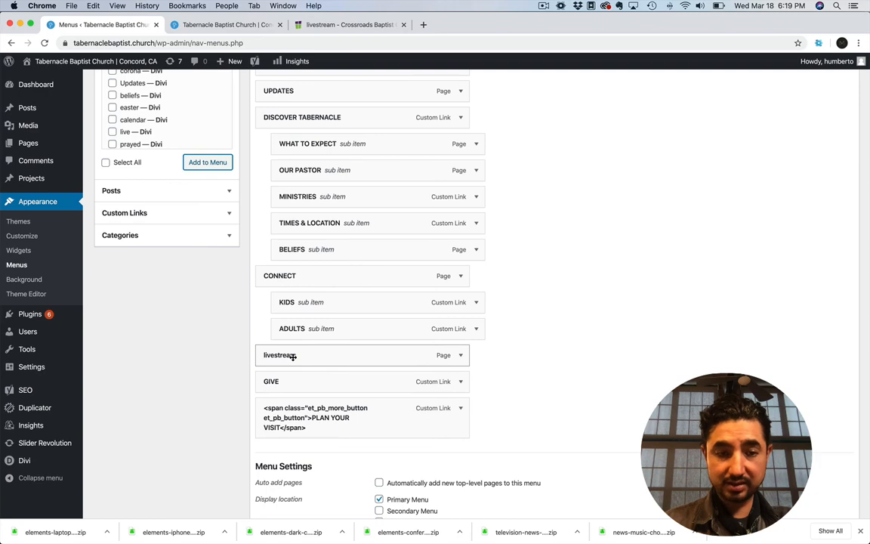
# Change the livestream menu item's navigation label to LIVESTREAM and save the MAIN menu
pyautogui.scroll(5, 444, 334)
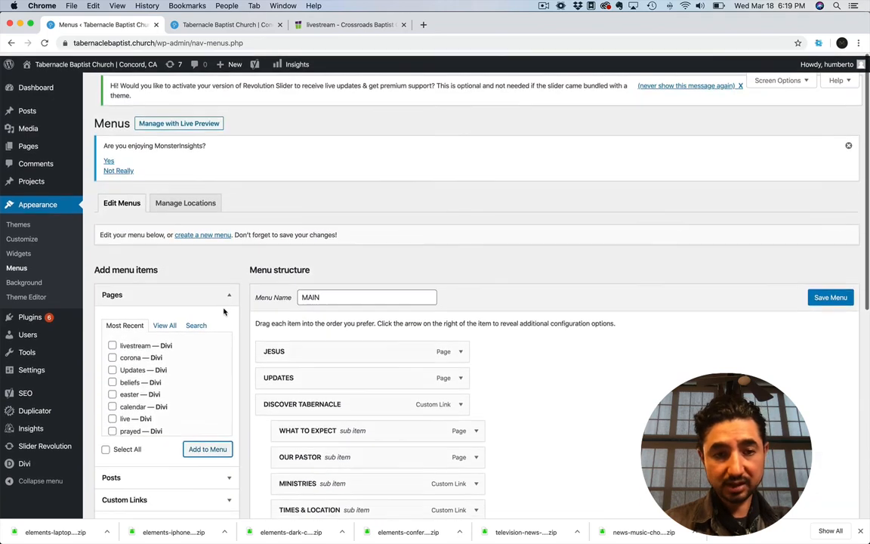
pyautogui.scroll(-5, 453, 348)
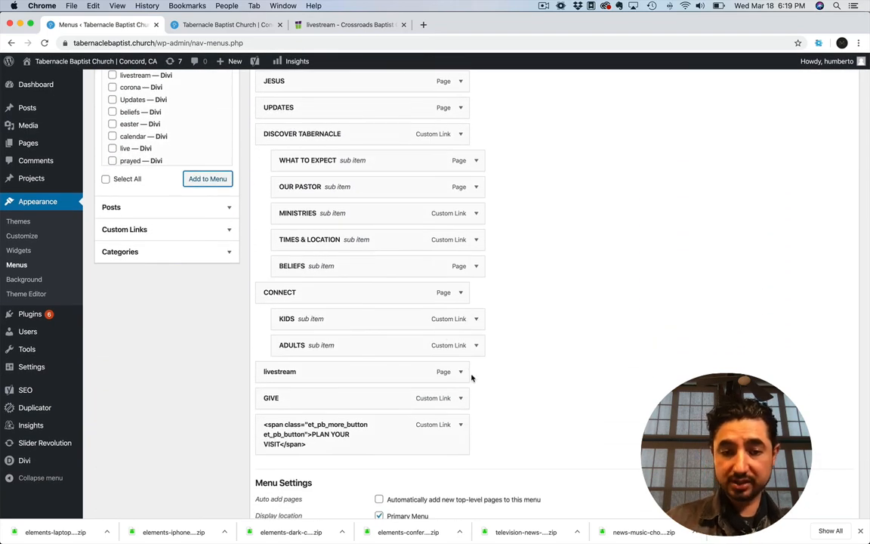
pyautogui.click(461, 371)
pyautogui.moveTo(334, 407); pyautogui.dragTo(251, 409)
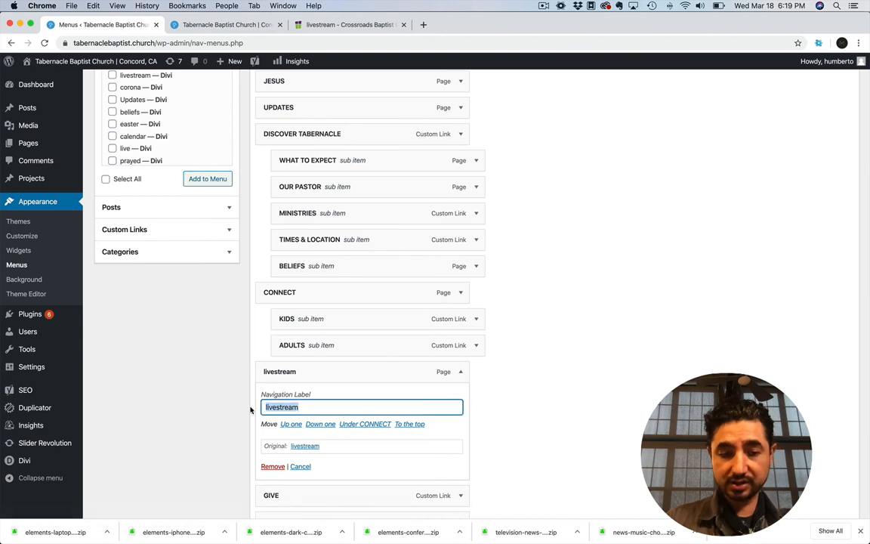
pyautogui.write('LIVESTREAM')
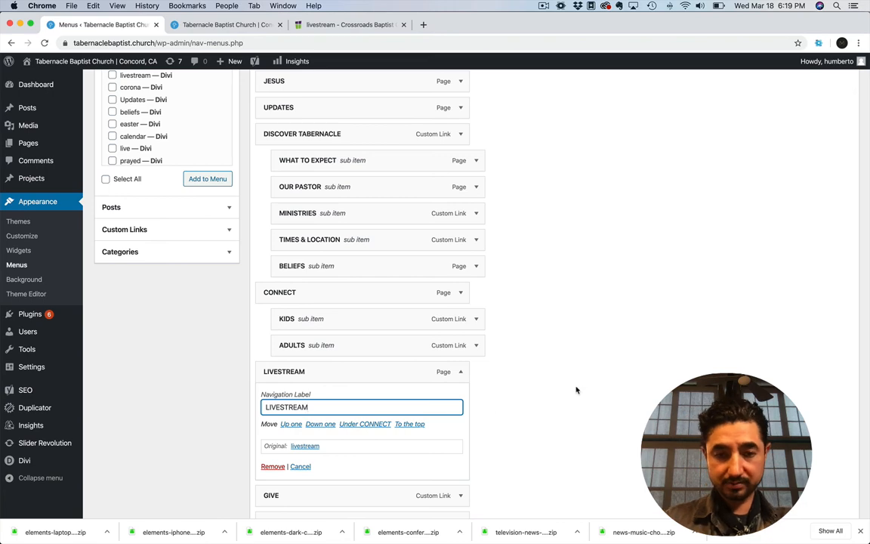
pyautogui.scroll(6, 577, 389)
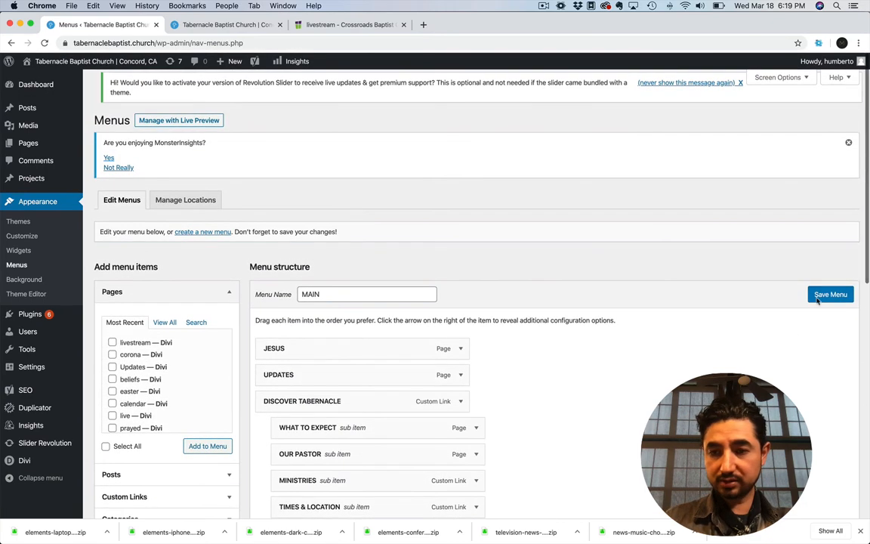
pyautogui.click(830, 295)
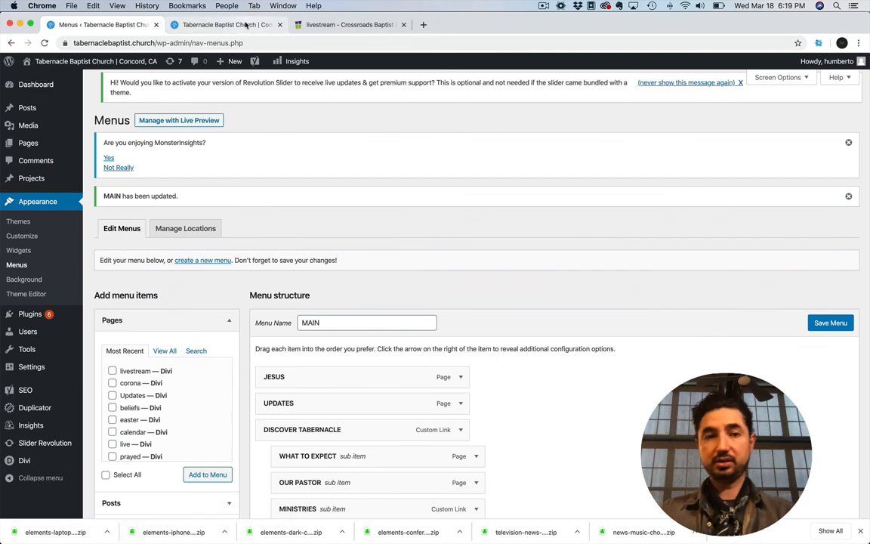
# Reload the live Tabernacle what-to-expect page and follow the new LIVESTREAM link in its navigation
pyautogui.click(226, 24)
pyautogui.click(43, 43)
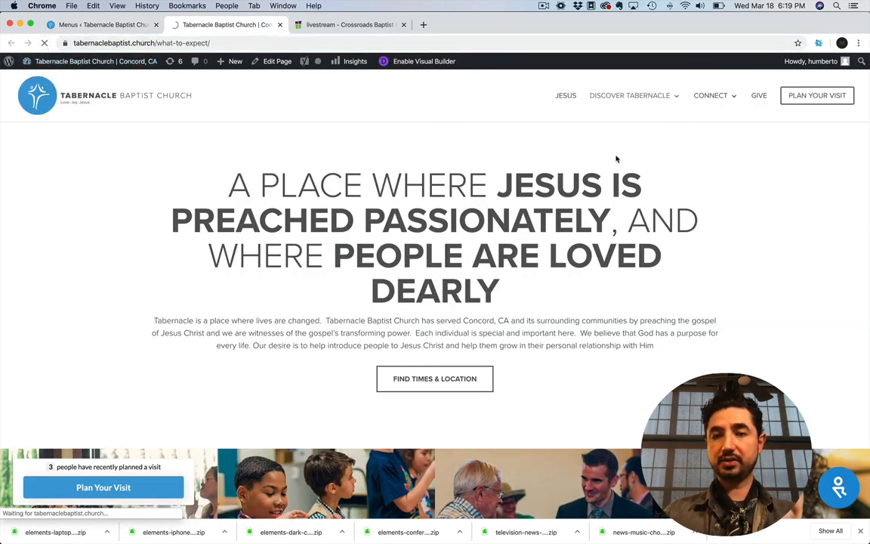
pyautogui.moveTo(711, 95)
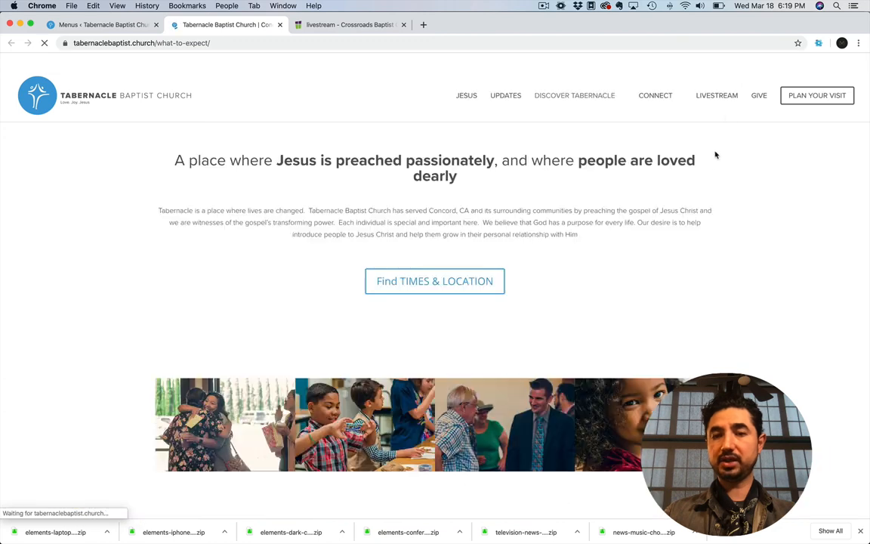
pyautogui.click(718, 95)
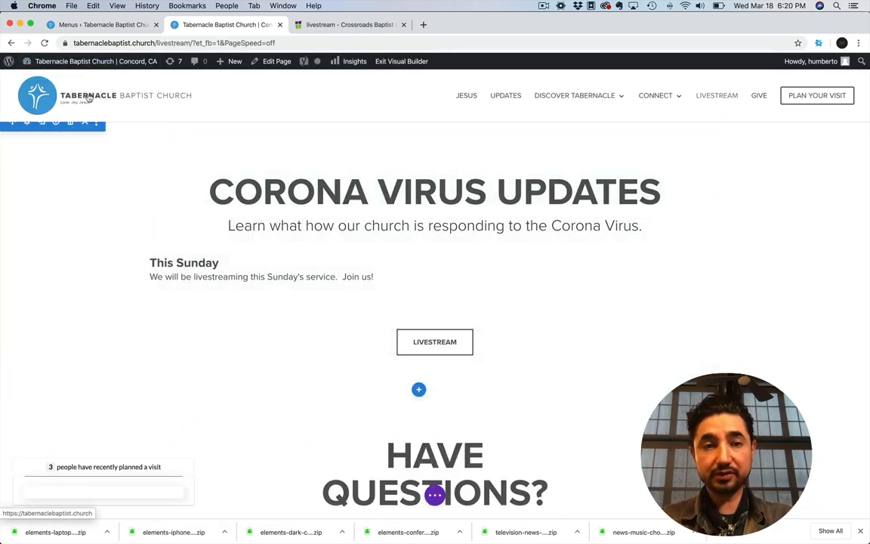
# Review the "Website Training" topic list in Evernote, then return to Chrome and open the Tabernacle site's JESUS page
pyautogui.press('super+Tab')
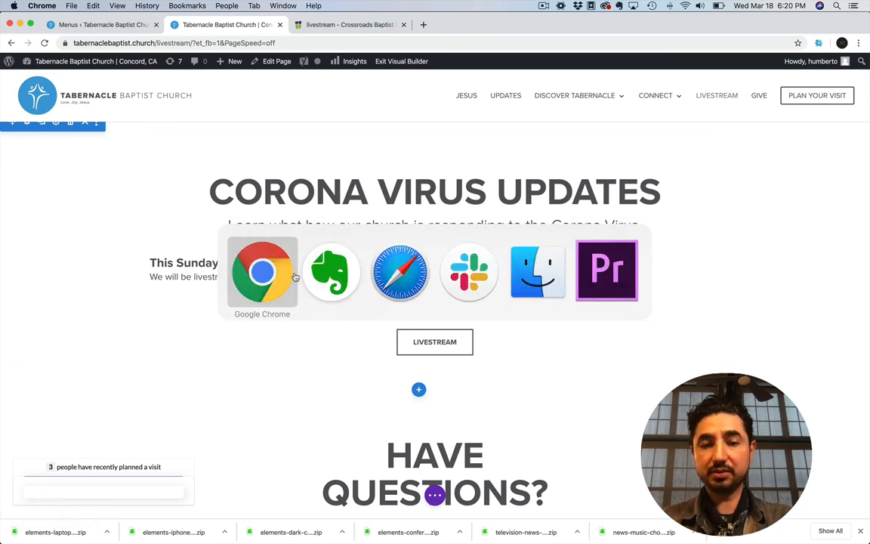
pyautogui.click(329, 280)
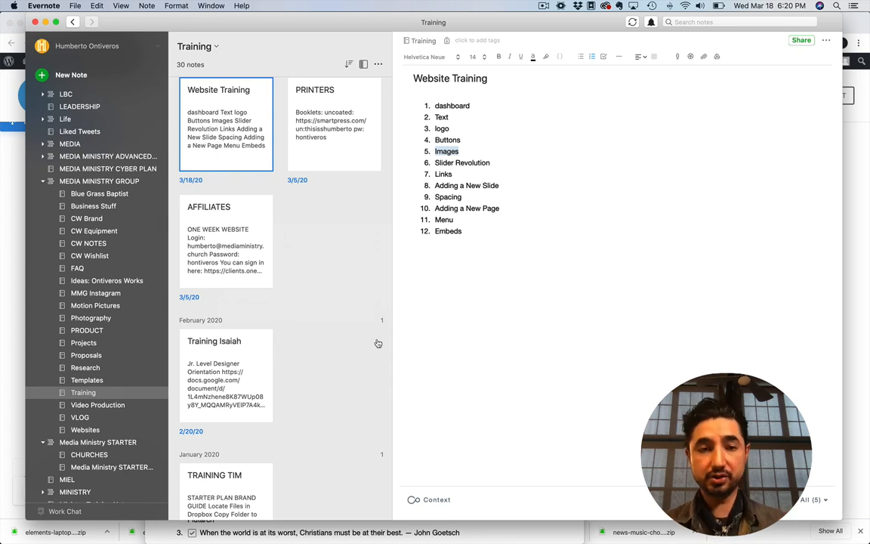
pyautogui.press('super+Tab')
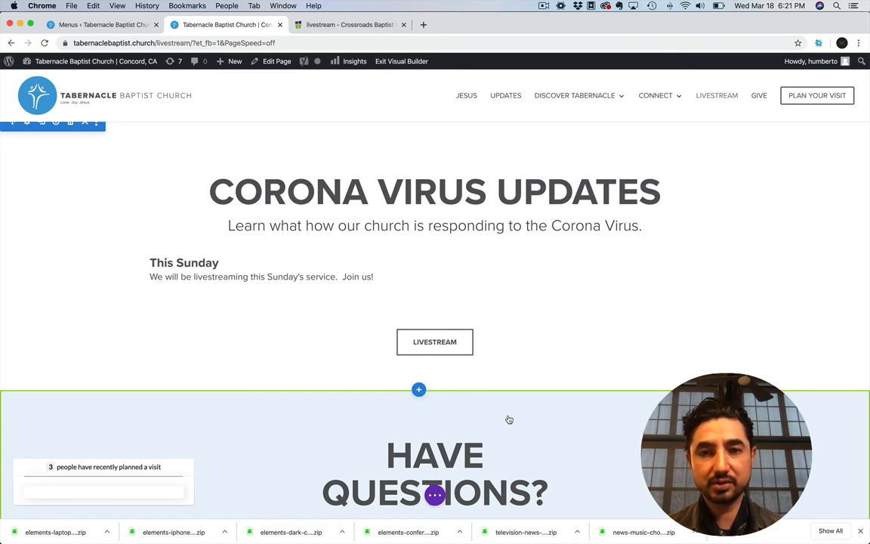
pyautogui.click(466, 95)
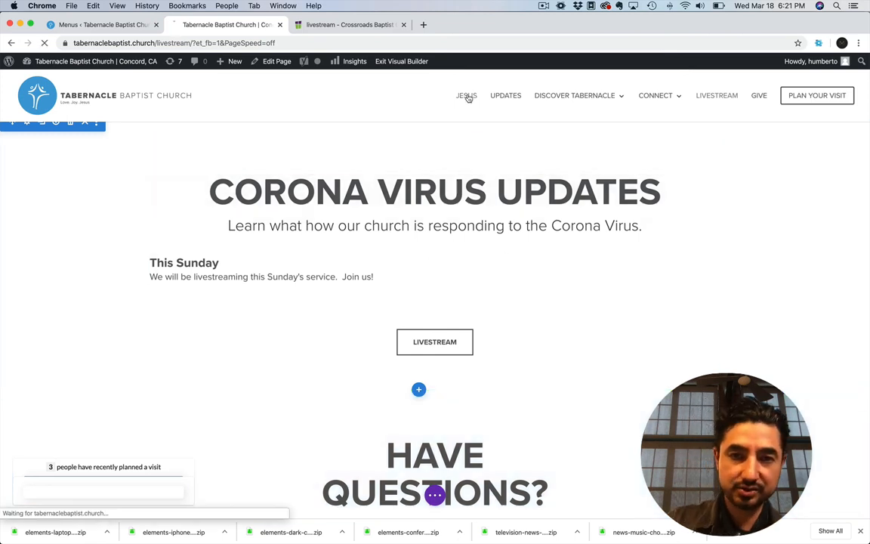